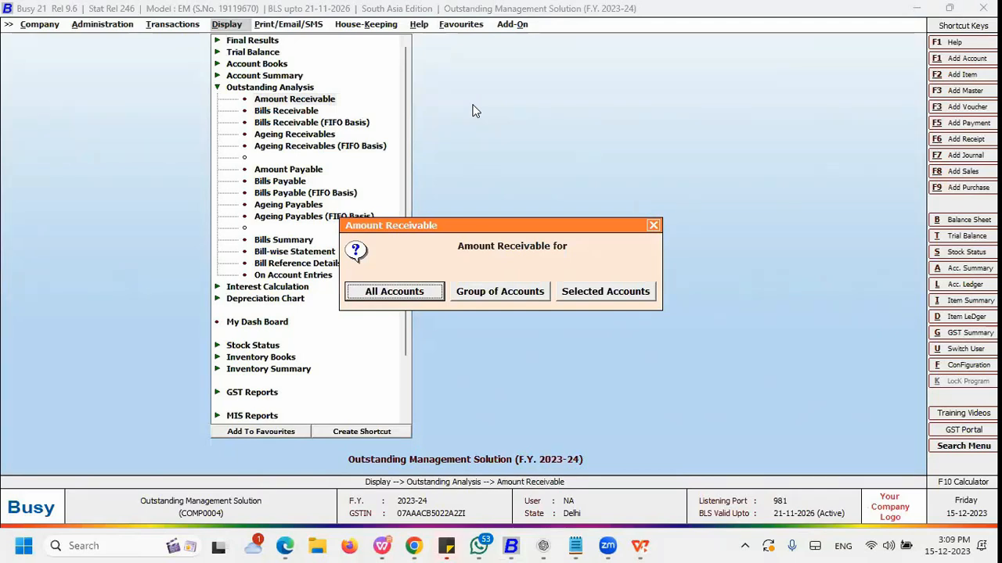
# Step: Open the Amount Receivable report for all accounts, accepting the default report options
pyautogui.press('Right')
pyautogui.press('Right')
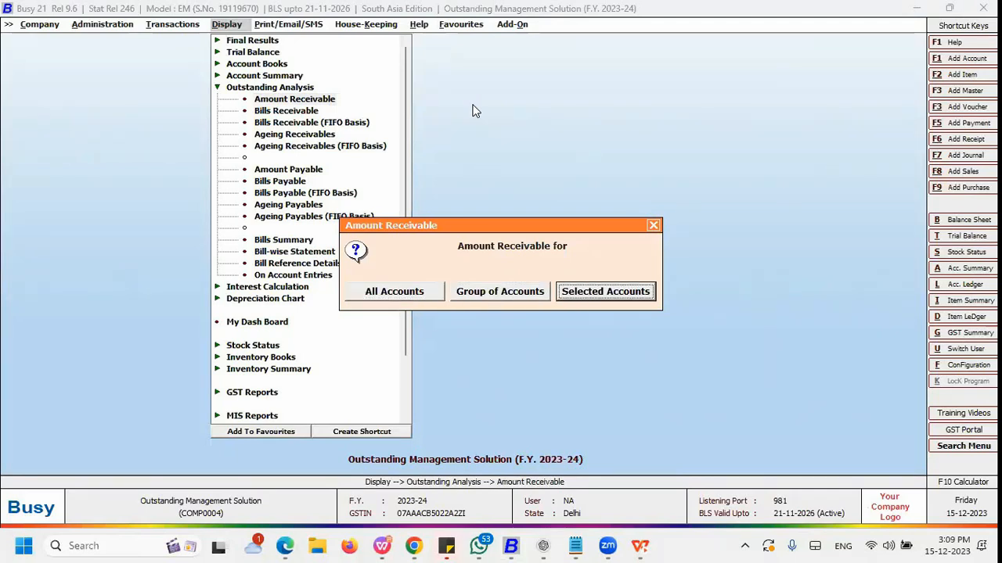
pyautogui.press('Left')
pyautogui.press('Left')
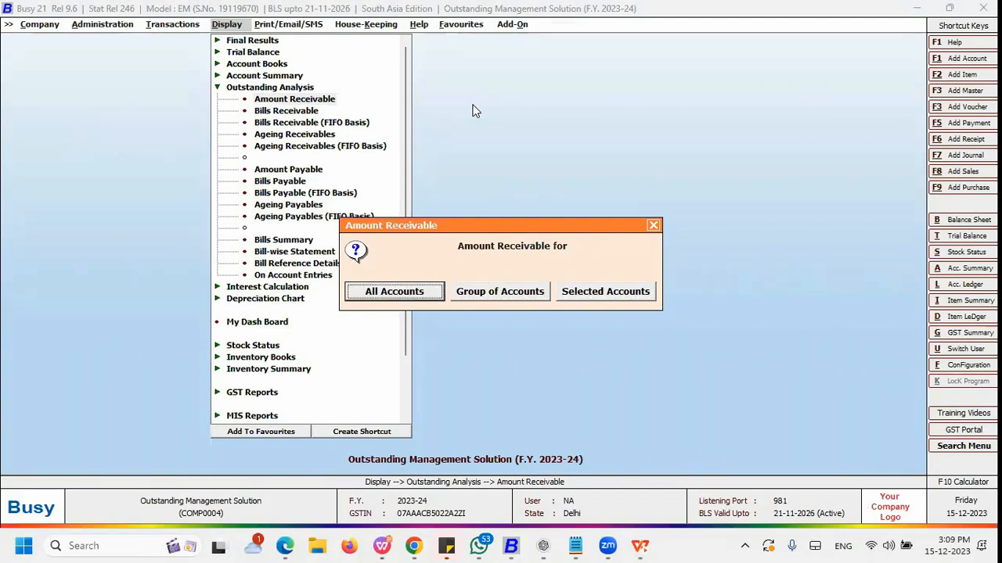
pyautogui.press('Return')
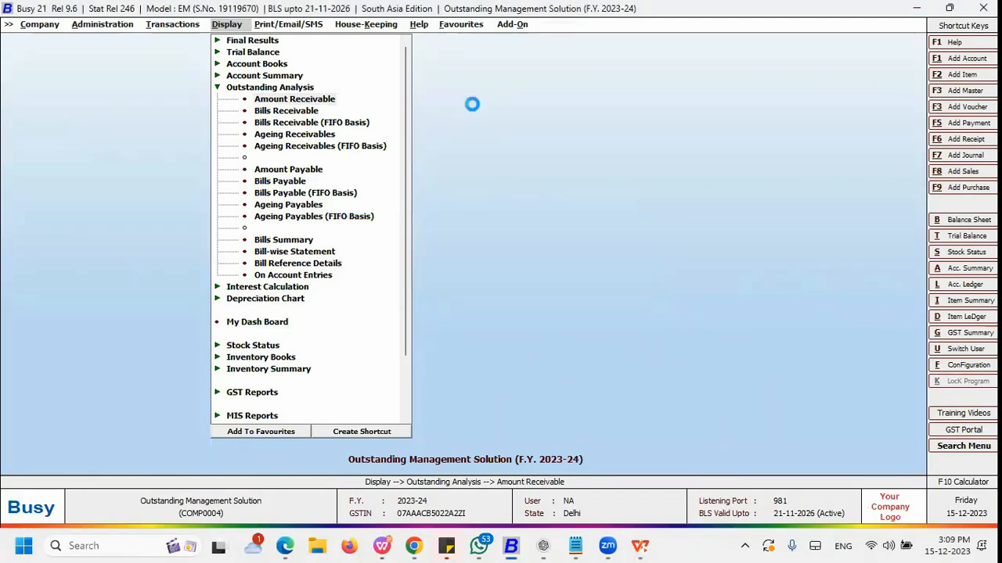
pyautogui.press('Return')
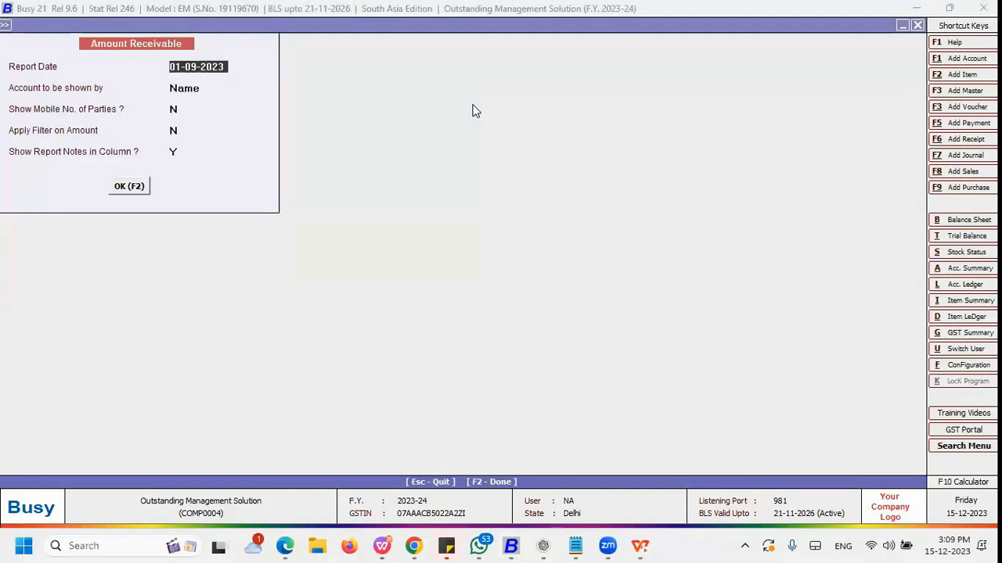
pyautogui.press('Return')
pyautogui.press('Return')
pyautogui.press('Return')
pyautogui.press('Return')
pyautogui.press('Return')
pyautogui.press('Return')
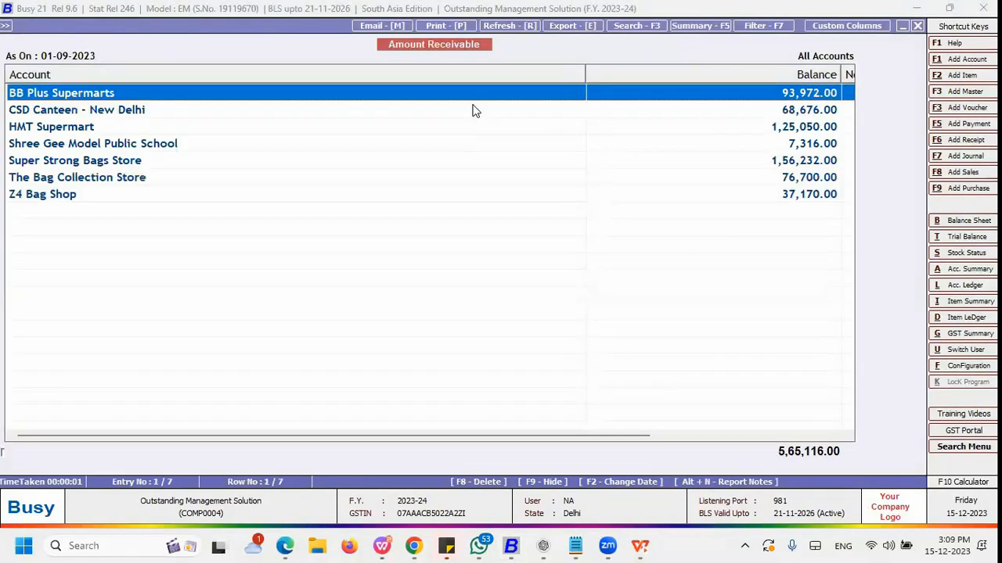
# Step: Highlight all account rows in the report, then return to the first row only
pyautogui.hotkey('shift', 'Down')
pyautogui.hotkey('shift', 'Down')
pyautogui.hotkey('shift', 'Down')
pyautogui.hotkey('shift', 'Down')
pyautogui.hotkey('shift', 'Down')
pyautogui.hotkey('shift', 'Down')
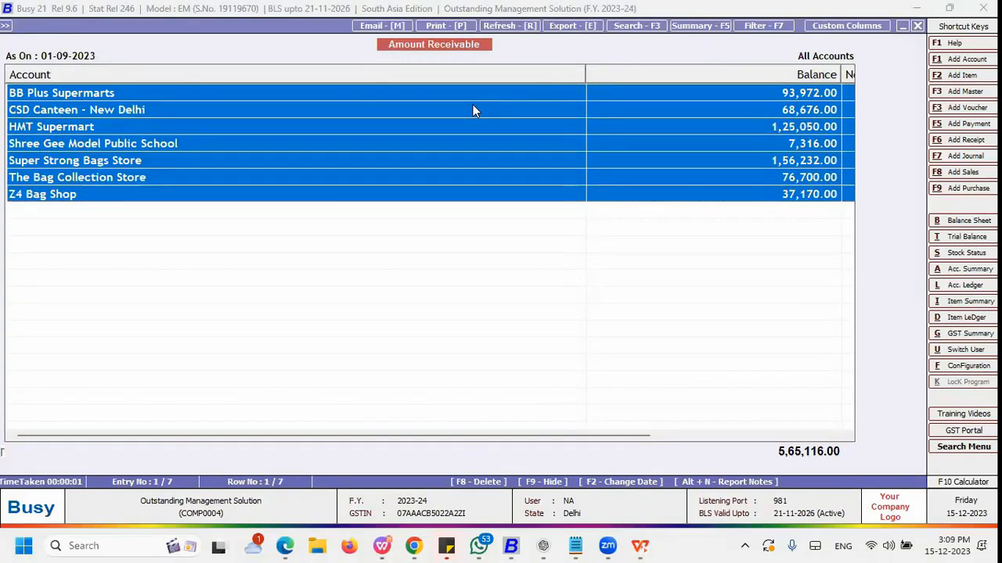
pyautogui.press('Up')
pyautogui.press('Up')
pyautogui.press('Up')
pyautogui.press('Up')
pyautogui.press('Up')
pyautogui.press('Up')
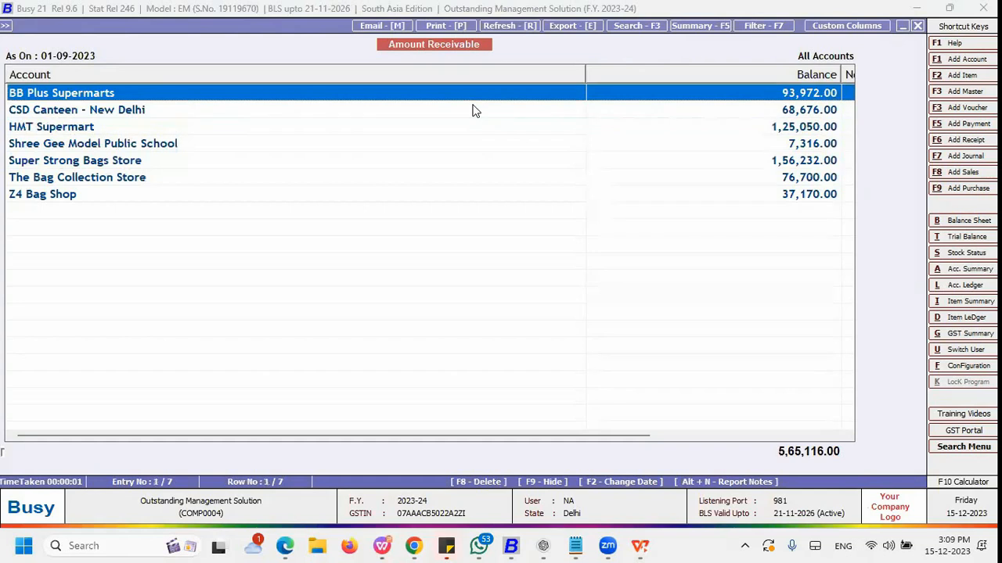
# Step: Narrow the Account column of the report
pyautogui.moveTo(584, 70); pyautogui.dragTo(258, 79)
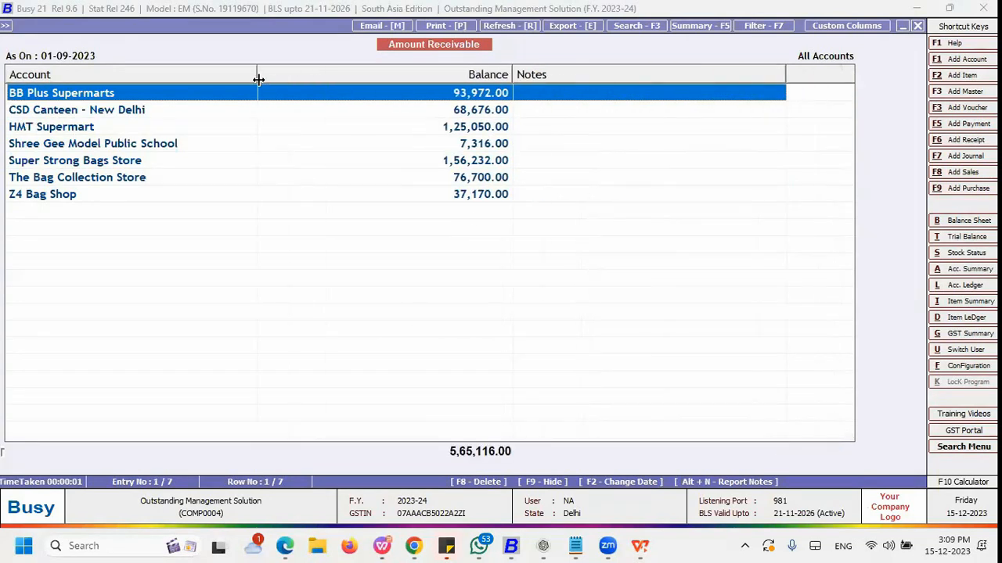
# Step: Try to export the report as a Microsoft Excel file and dismiss the export error
pyautogui.click(586, 26)
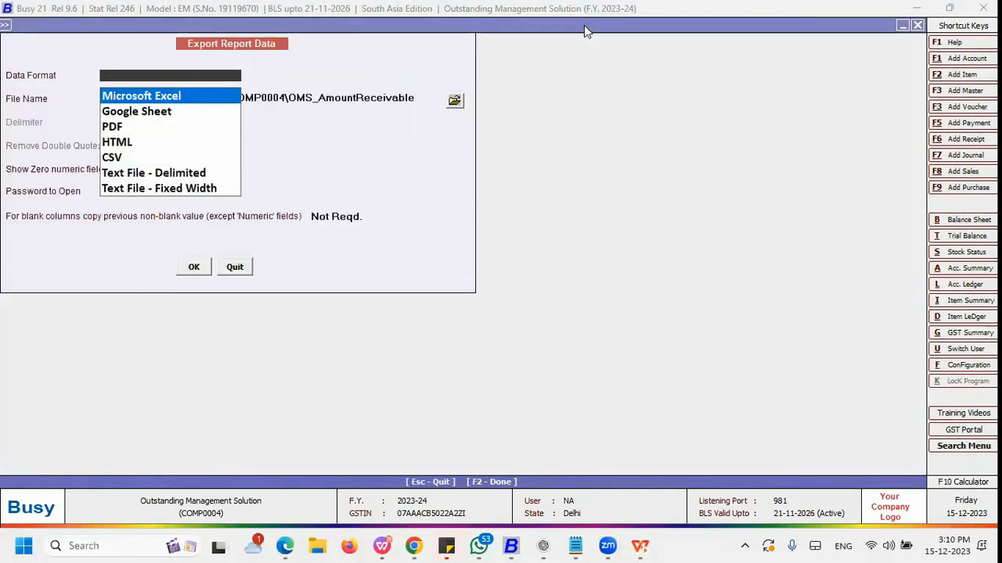
pyautogui.press('Down')
pyautogui.press('Up')
pyautogui.press('Down')
pyautogui.press('Down')
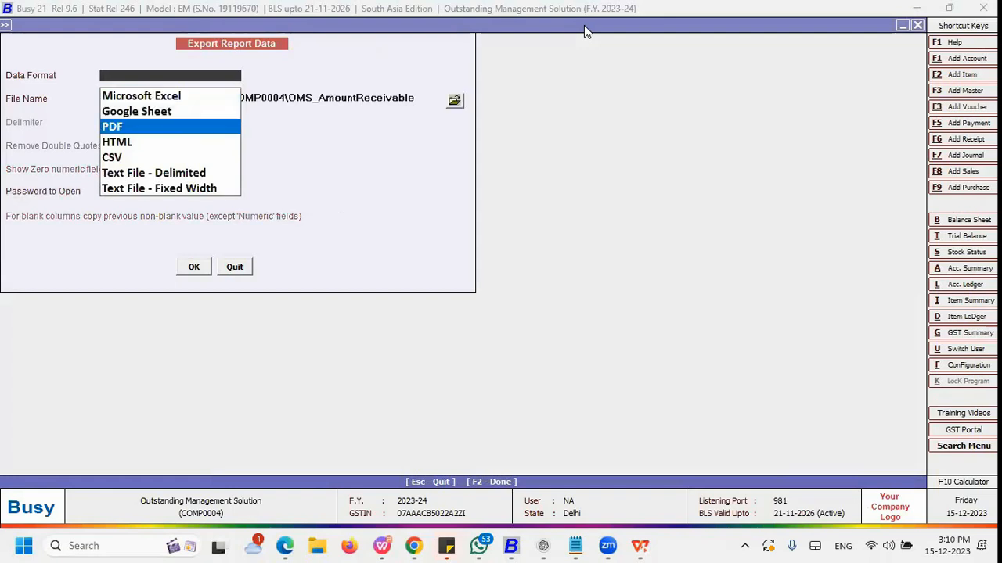
pyautogui.press('Up')
pyautogui.press('Up')
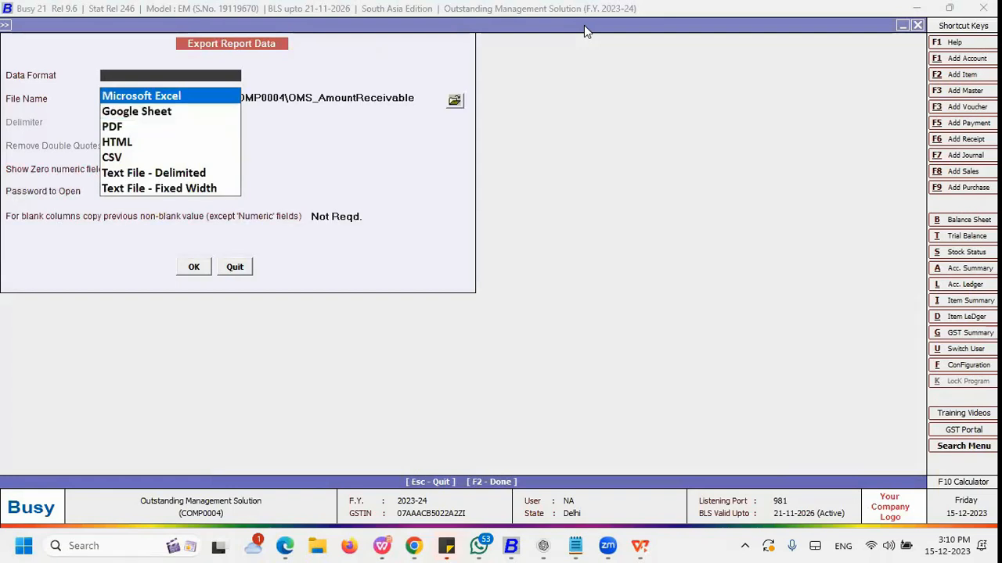
pyautogui.press('Return')
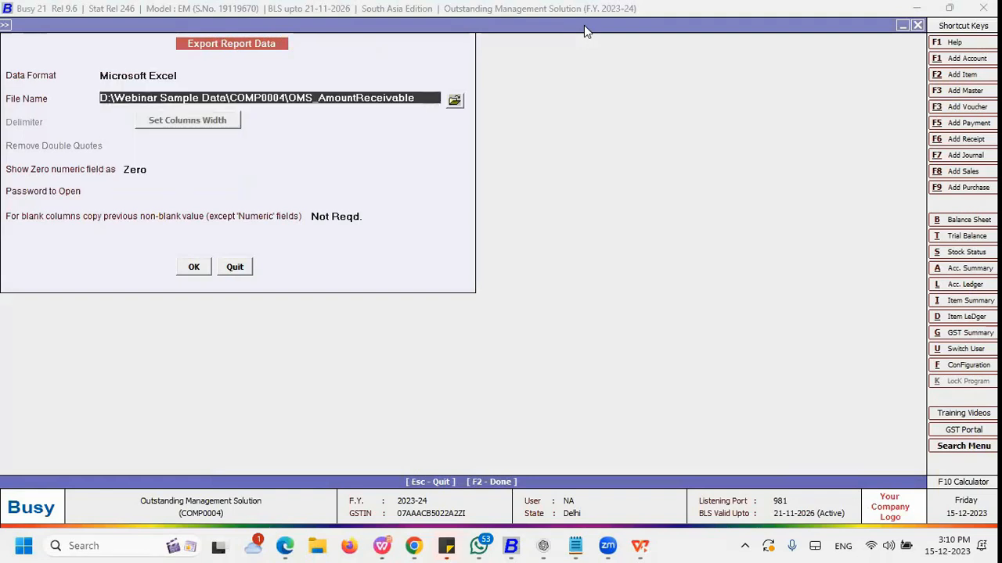
pyautogui.click(191, 273)
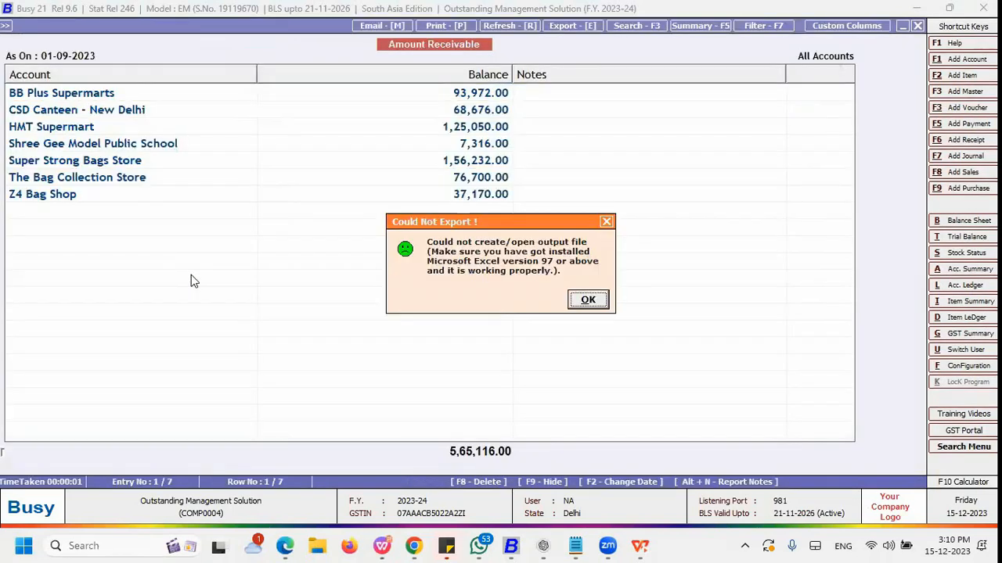
pyautogui.click(594, 298)
# Step: Export the Amount Receivable report as a PDF file
pyautogui.press('e')
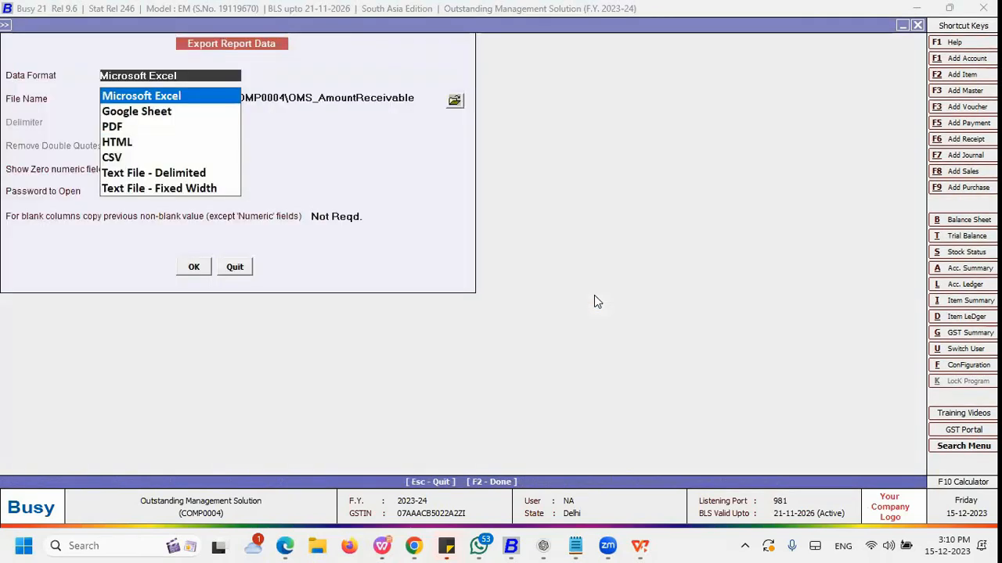
pyautogui.press('Down')
pyautogui.press('Down')
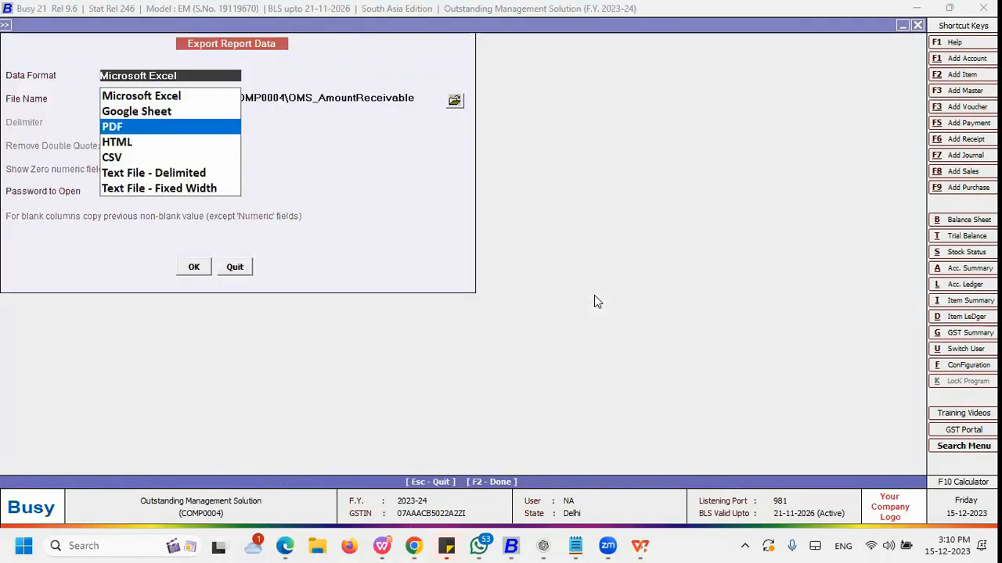
pyautogui.press('Return')
pyautogui.press('Return')
pyautogui.press('Return')
pyautogui.press('Return')
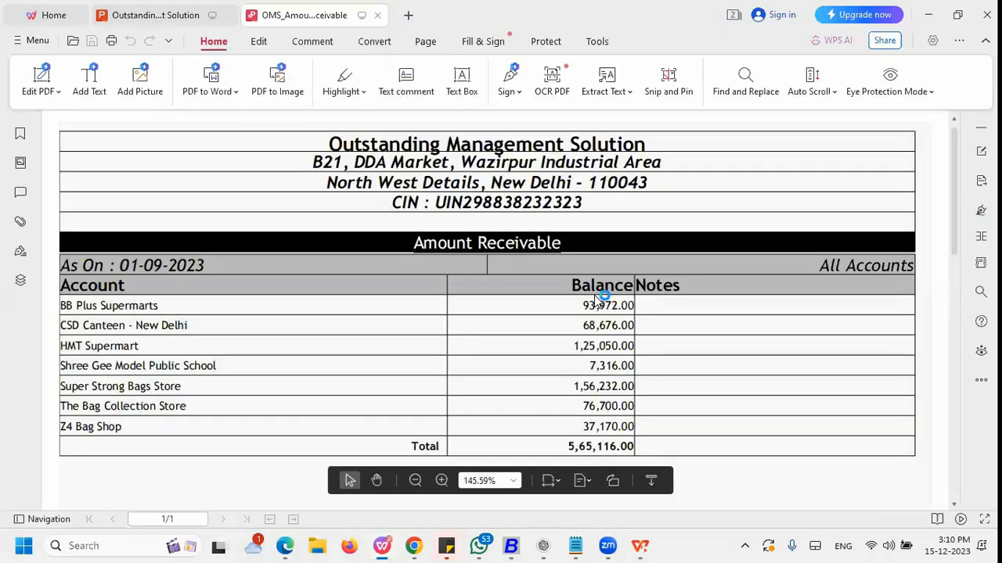
pyautogui.click(378, 15)
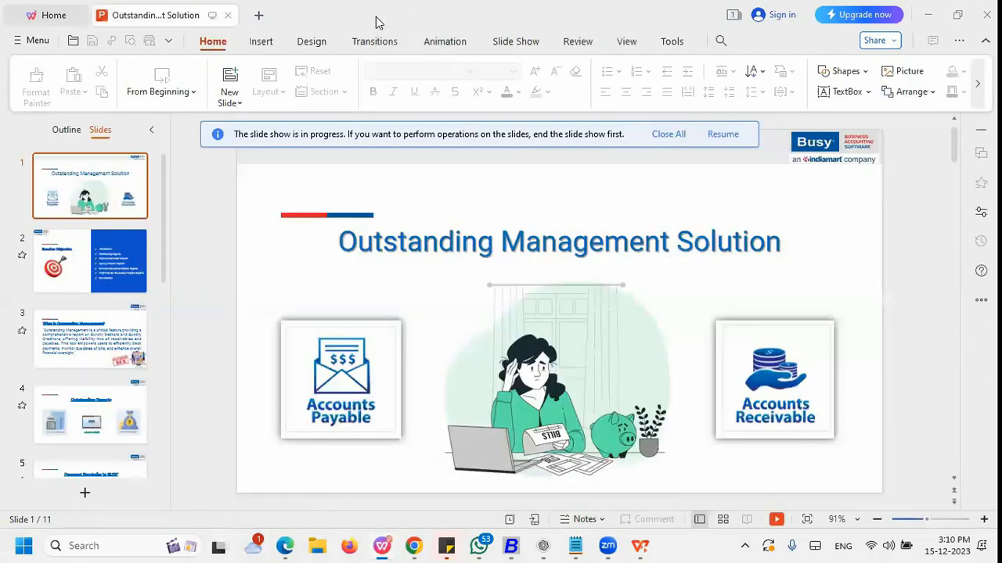
pyautogui.hotkey('alt', 'Tab')
# Step: Reopen the report options, set the report date to 15-12-2023 and keep accounts shown by Name
pyautogui.press('Escape')
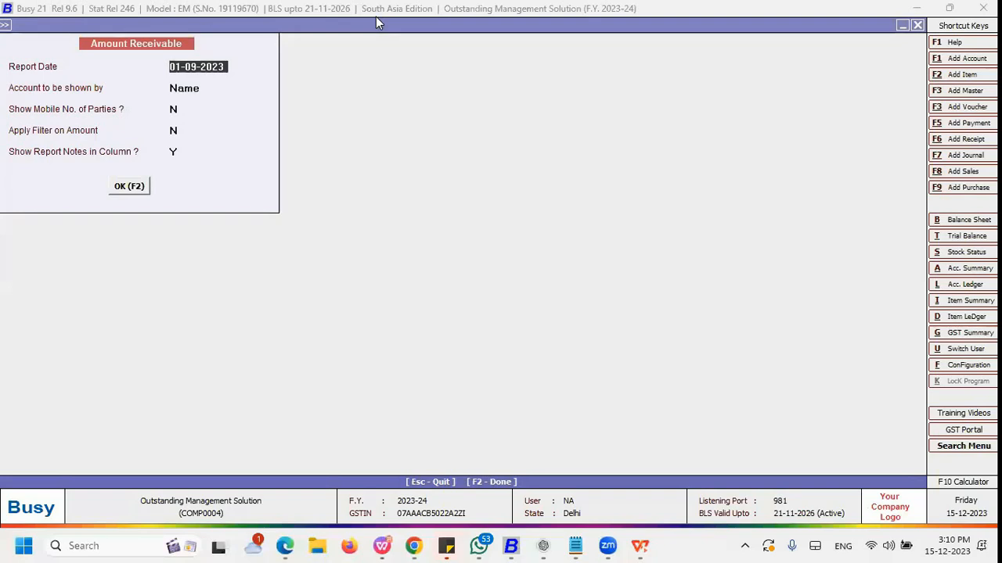
pyautogui.write('15-12')
pyautogui.press('Return')
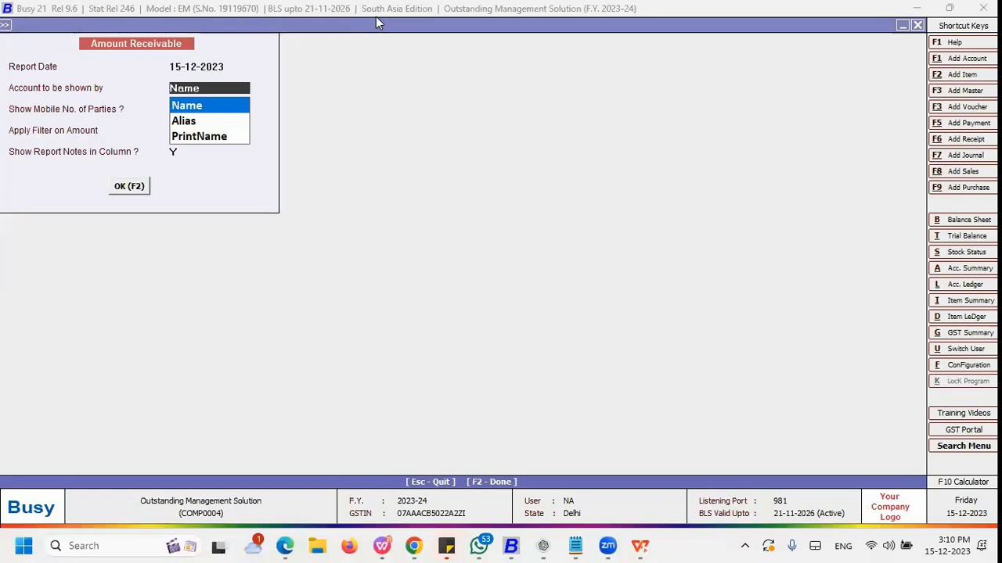
pyautogui.press('Down')
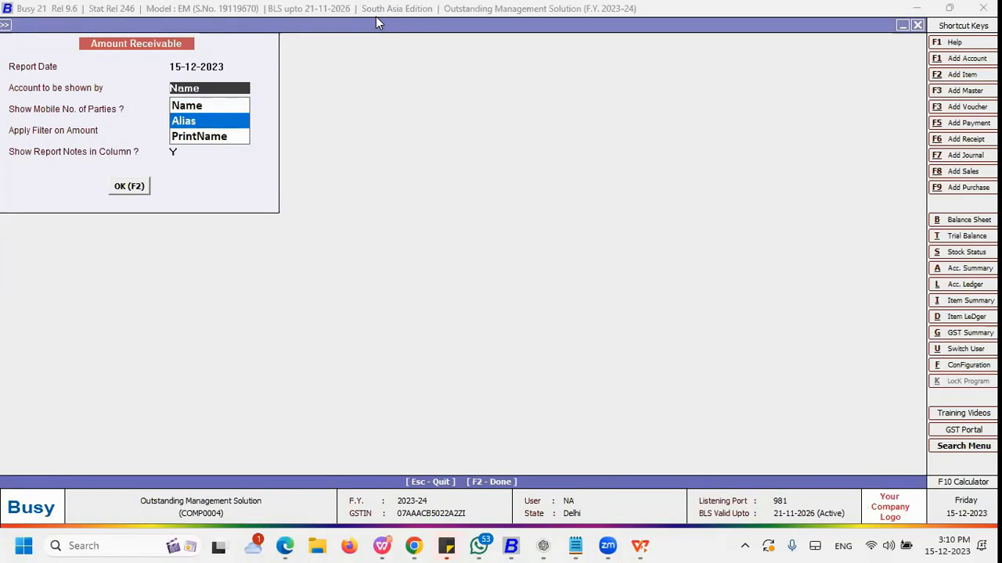
pyautogui.press('Up')
pyautogui.press('Down')
pyautogui.press('Up')
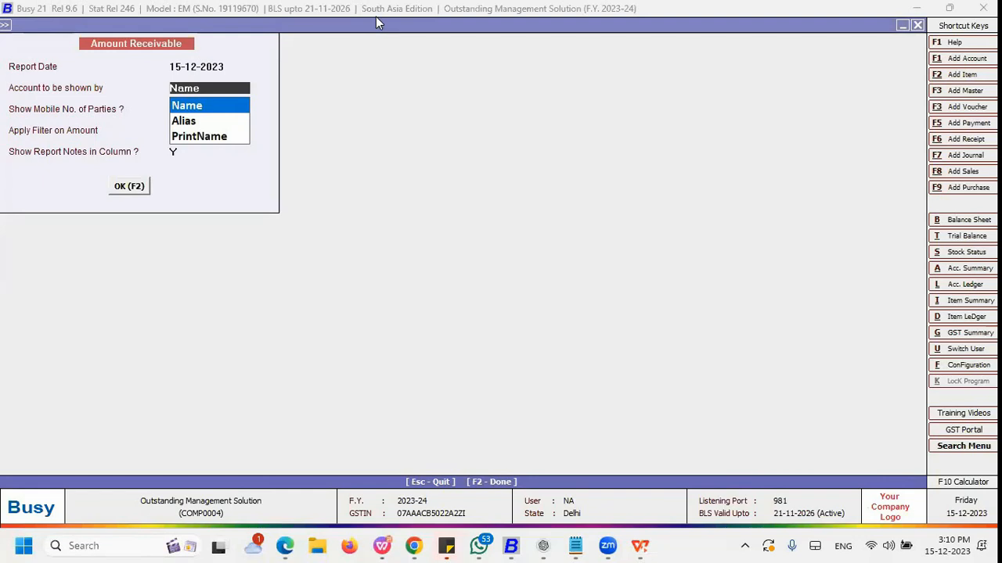
pyautogui.press('Down')
pyautogui.press('Down')
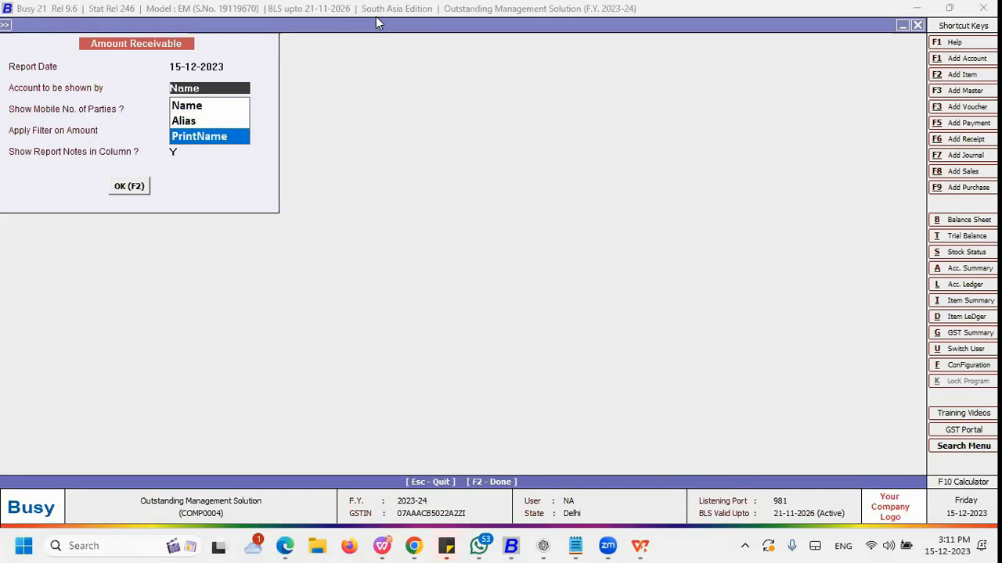
pyautogui.press('Up')
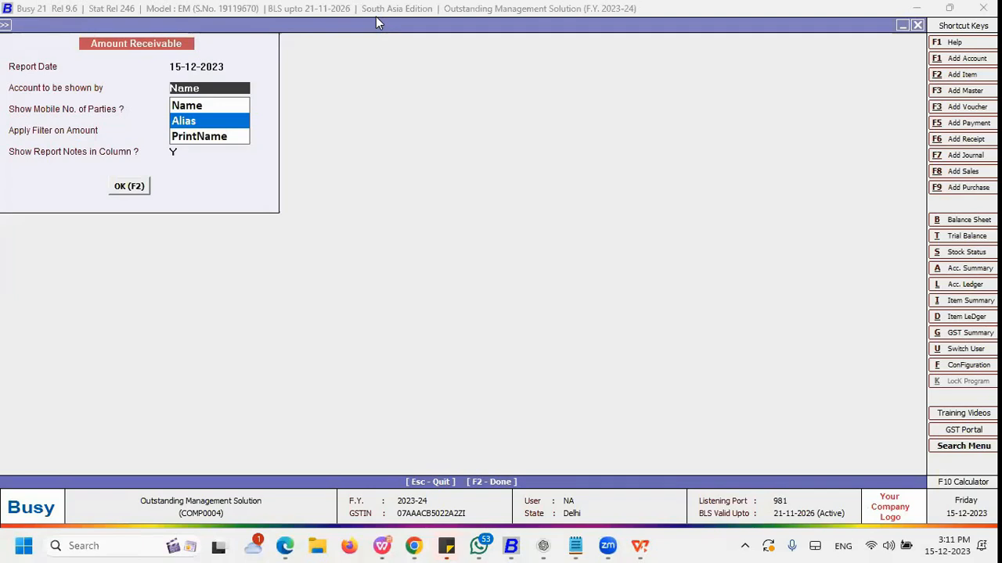
pyautogui.press('Up')
pyautogui.press('Return')
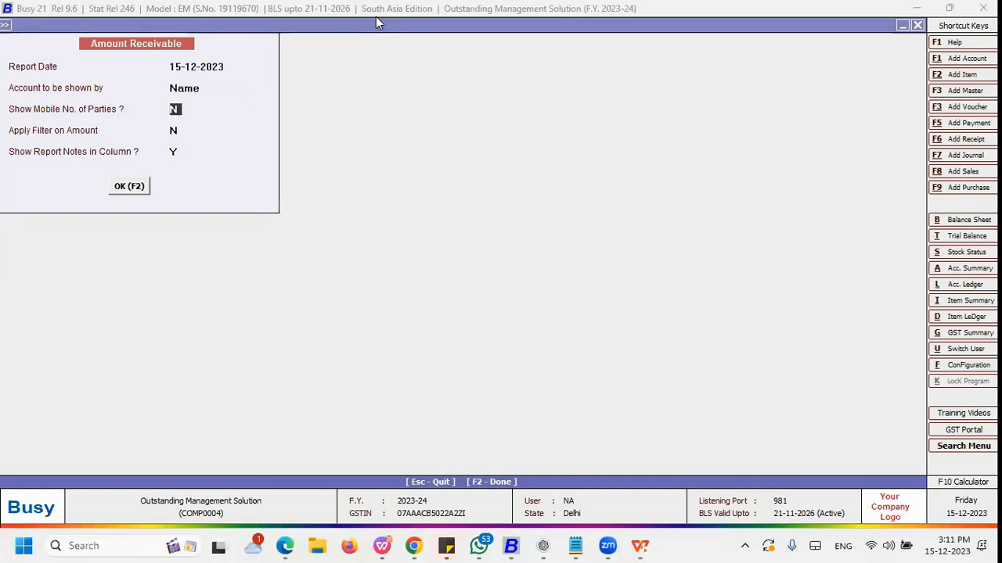
# Step: Enable showing parties' mobile numbers and applying a filter on amount
pyautogui.write('y')
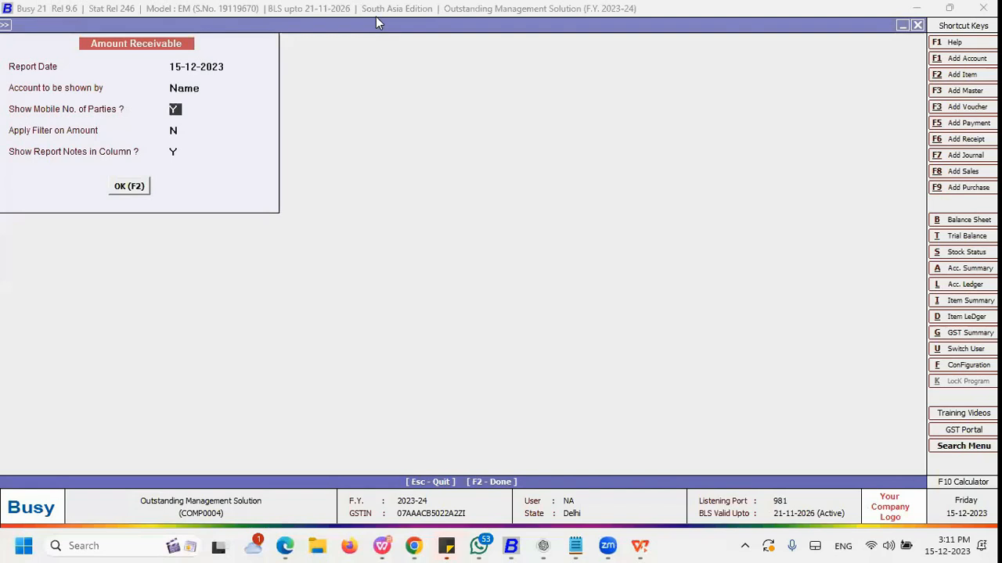
pyautogui.press('Return')
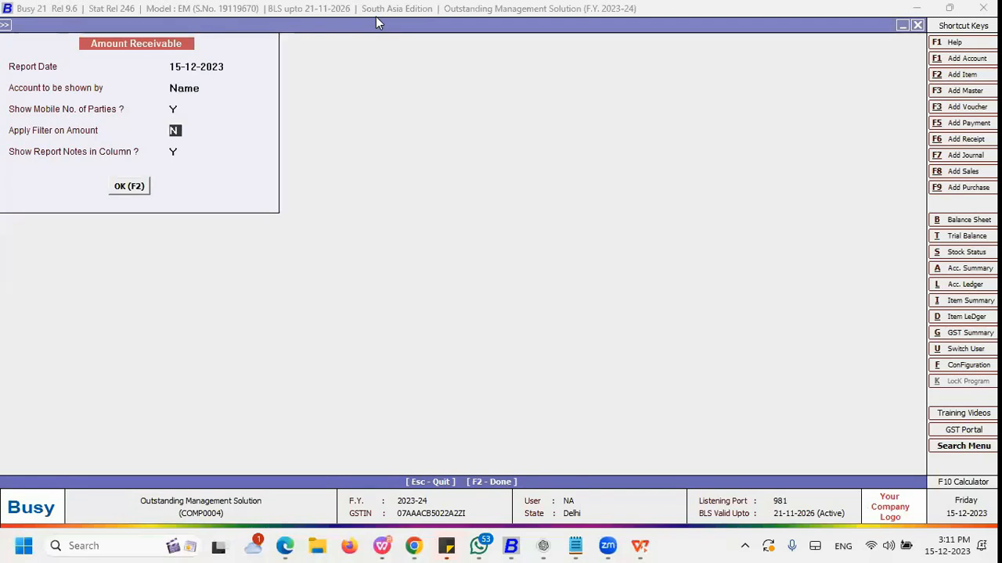
pyautogui.write('Y')
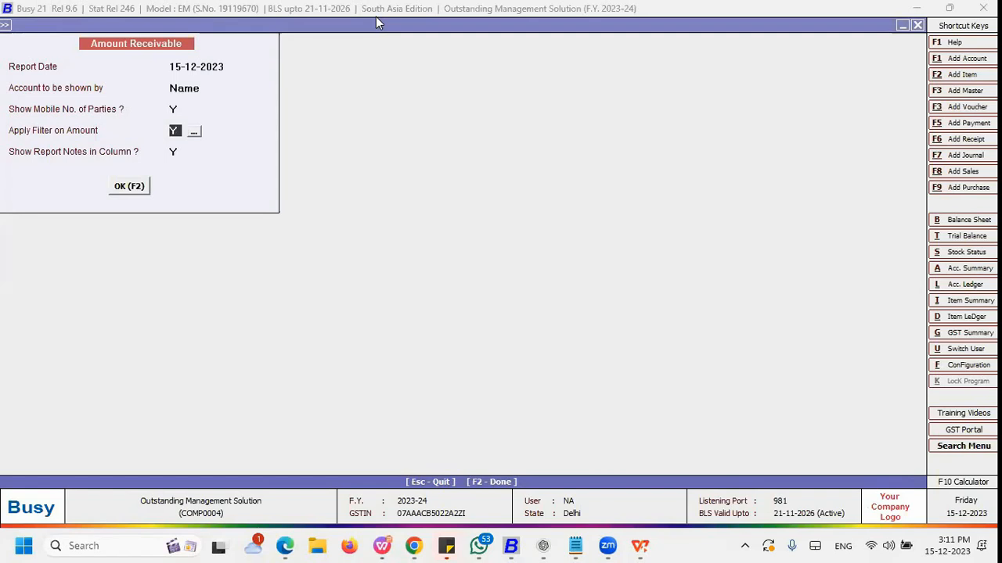
# Step: Set the amount filter to less than 100000 and generate the report
pyautogui.click(194, 130)
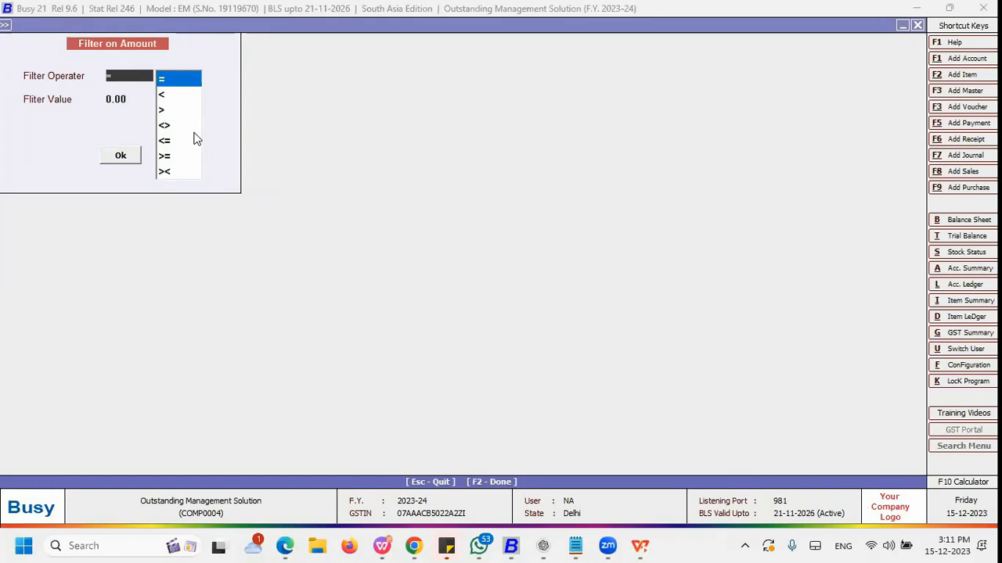
pyautogui.press('Down')
pyautogui.press('Return')
pyautogui.write('100000')
pyautogui.press('Return')
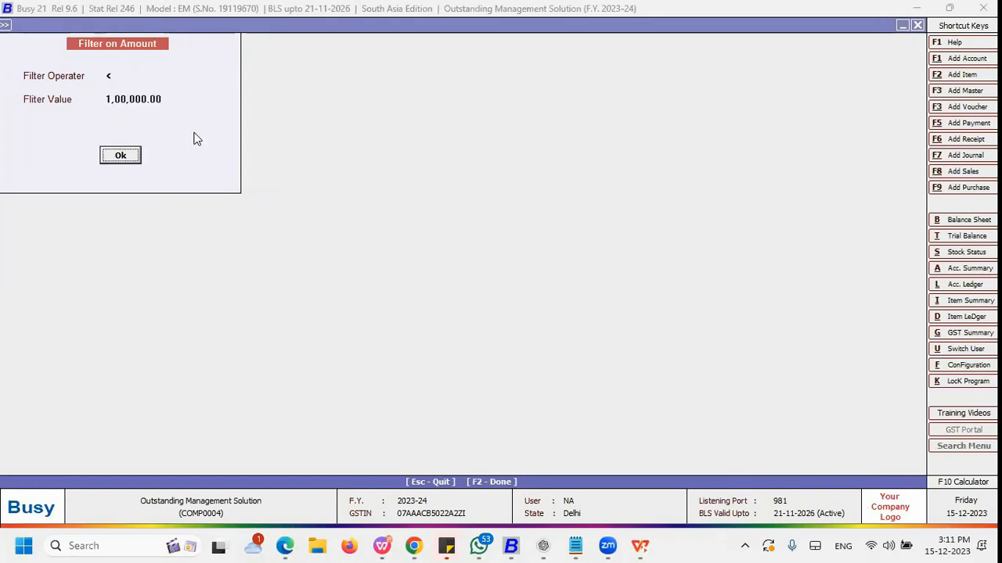
pyautogui.press('Return')
pyautogui.press('Return')
pyautogui.press('Return')
pyautogui.press('Return')
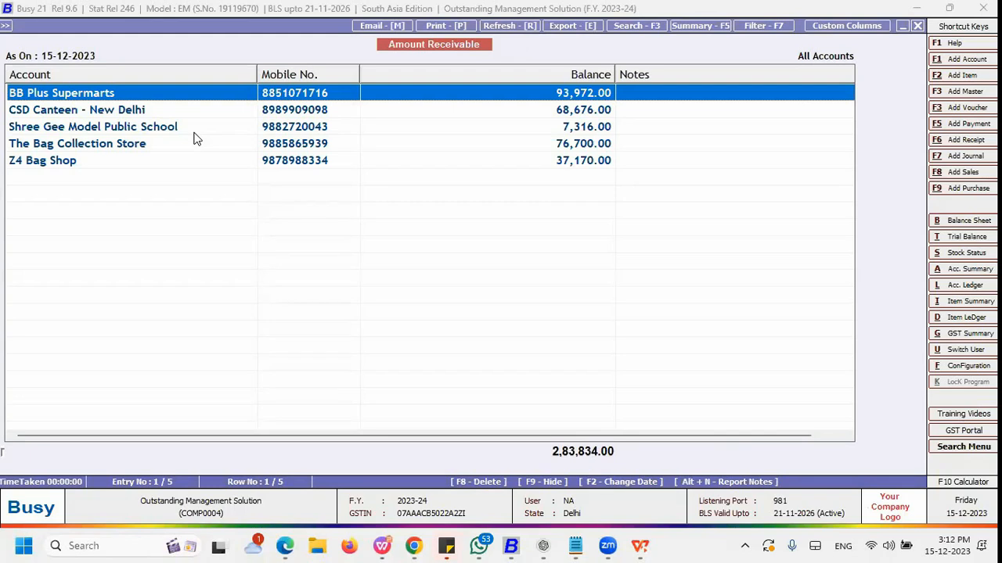
# Step: Change the amount filter operator to greater than 100000, regenerate the report, and return to its options
pyautogui.press('Escape')
pyautogui.click(194, 133)
pyautogui.press('Return')
pyautogui.press('Down')
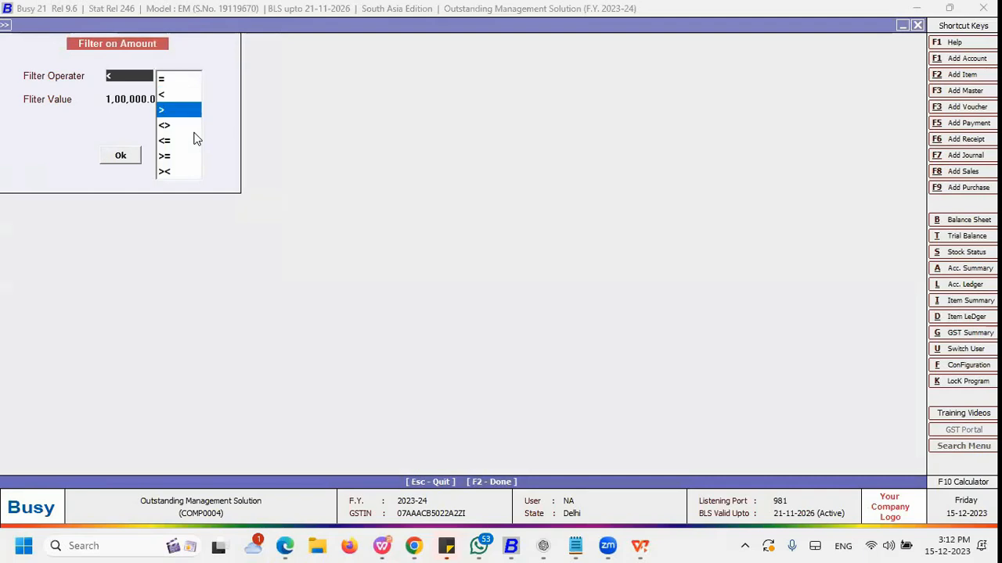
pyautogui.press('Return')
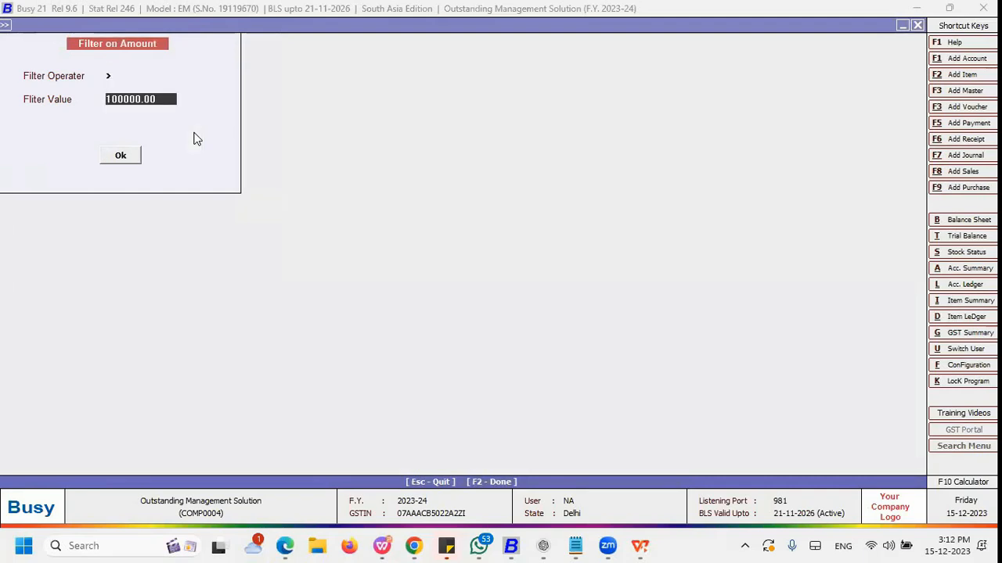
pyautogui.press('Return')
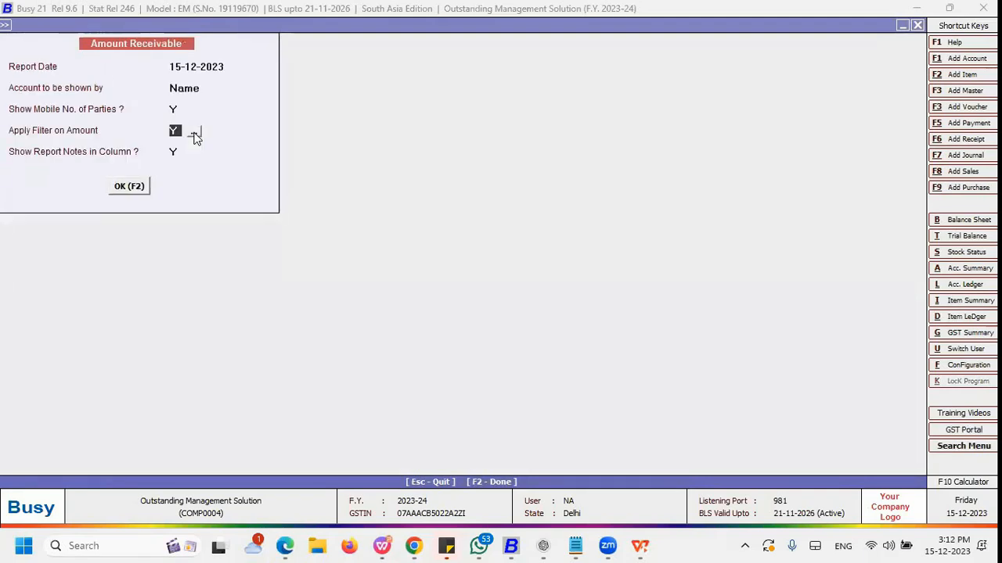
pyautogui.click(117, 189)
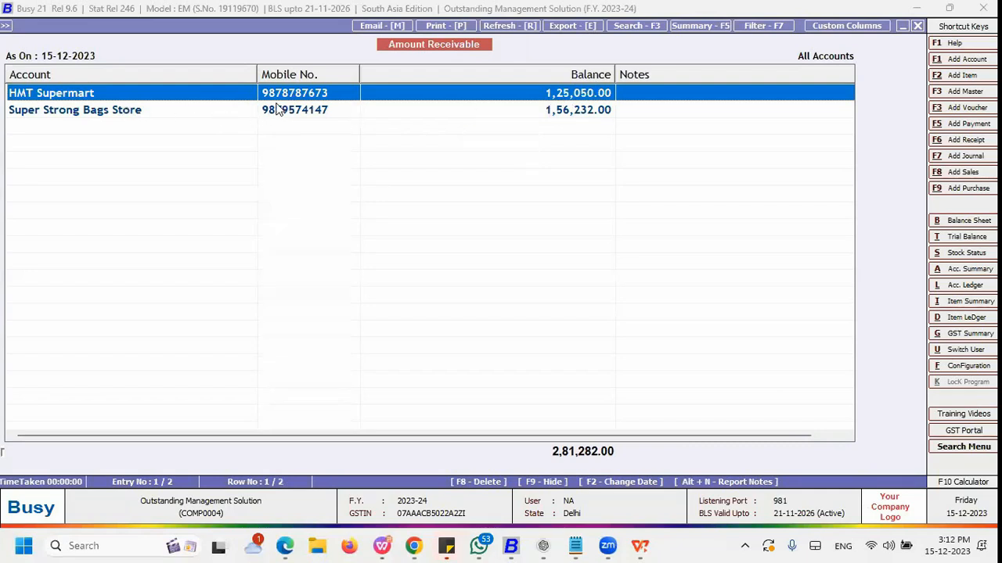
pyautogui.press('Escape')
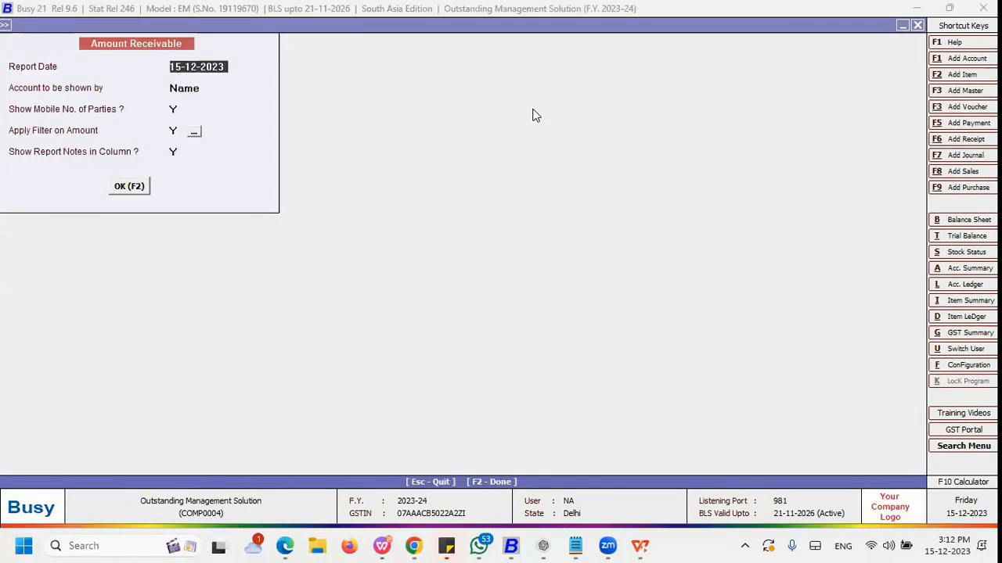
# Step: Open the Amount Payable outstanding report for all accounts, keeping the default report options
pyautogui.press('Escape')
pyautogui.press('Down')
pyautogui.press('Down')
pyautogui.press('Down')
pyautogui.press('Down')
pyautogui.press('Down')
pyautogui.press('Down')
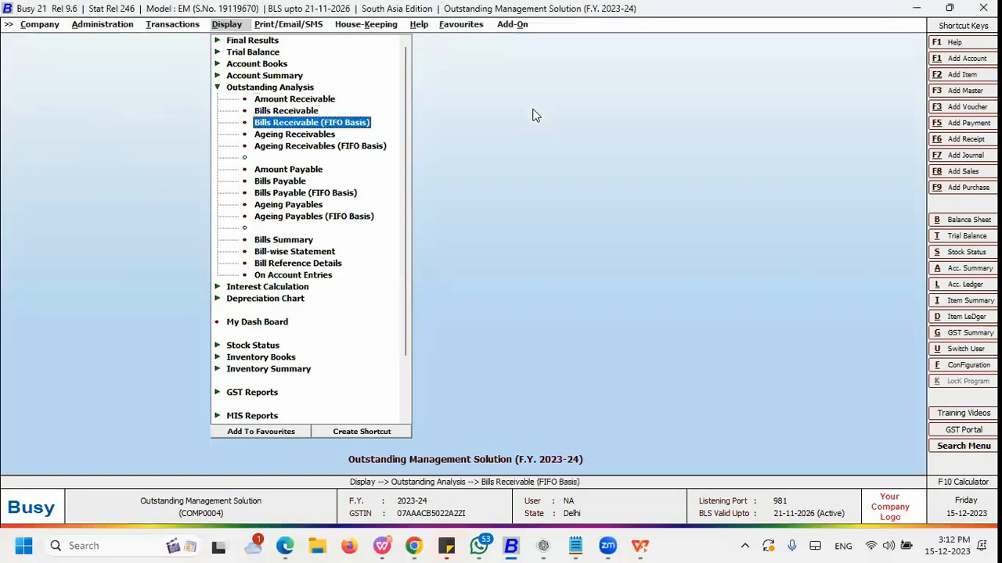
pyautogui.press('Up')
pyautogui.press('Return')
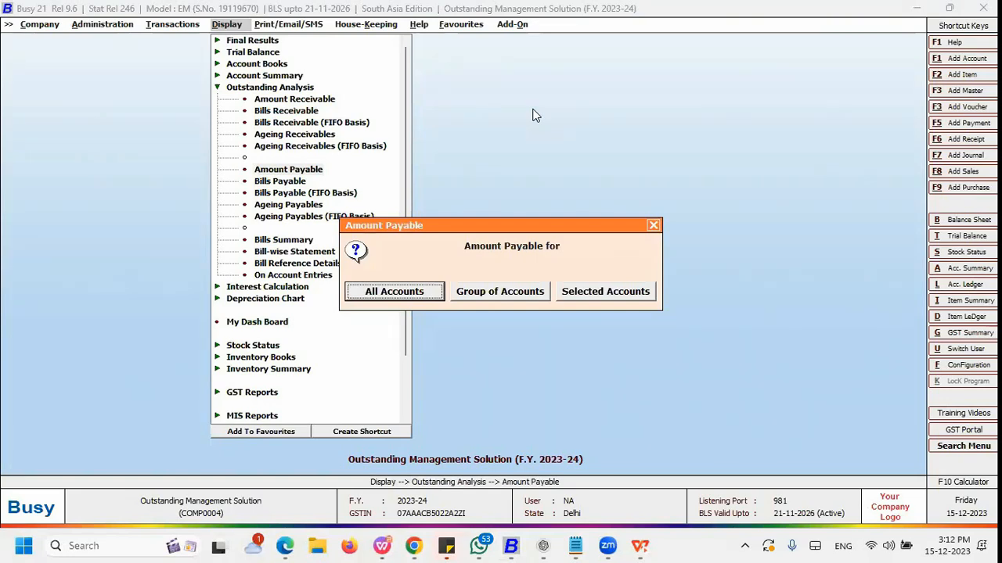
pyautogui.press('Right')
pyautogui.press('Right')
pyautogui.press('Left')
pyautogui.press('Left')
pyautogui.press('Escape')
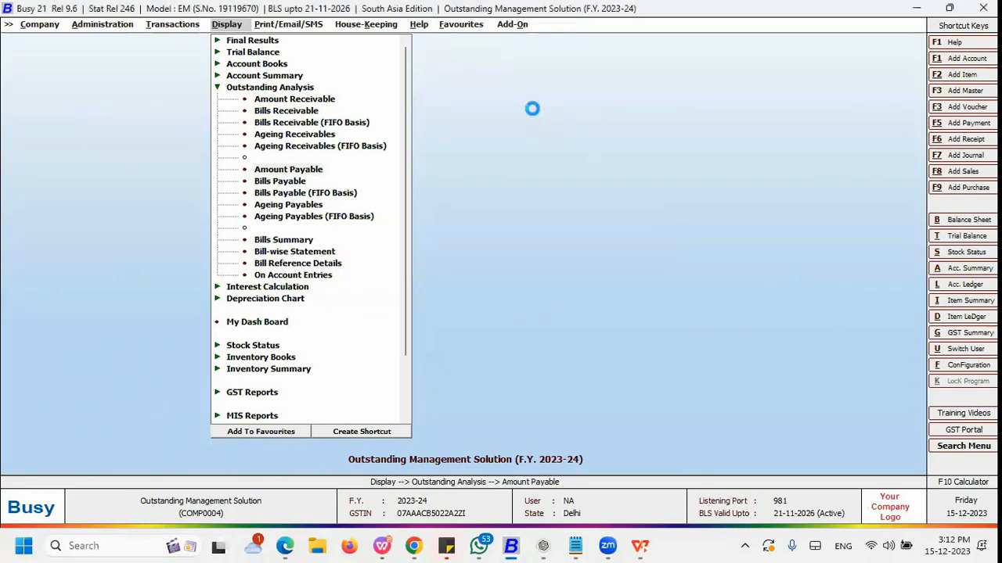
pyautogui.press('Return')
pyautogui.press('Return')
pyautogui.press('Return')
pyautogui.press('Return')
pyautogui.press('Return')
pyautogui.press('Return')
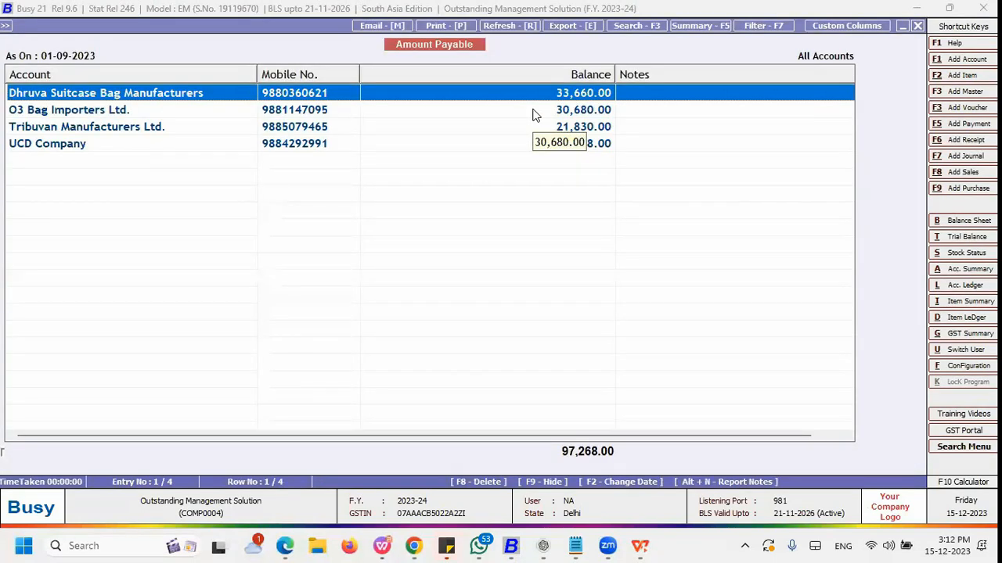
# Step: Open the Amount Receivable report for a group of accounts and choose the Sundry Debtors group
pyautogui.press('Escape')
pyautogui.press('Escape')
pyautogui.press('Up')
pyautogui.press('Up')
pyautogui.press('Up')
pyautogui.press('Up')
pyautogui.press('Up')
pyautogui.press('Return')
pyautogui.press('Right')
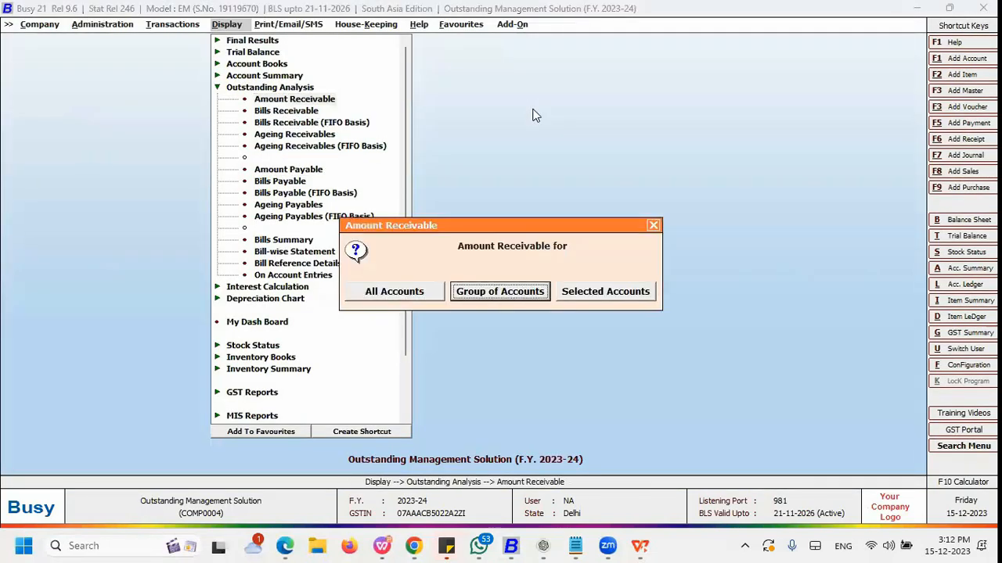
pyautogui.press('Escape')
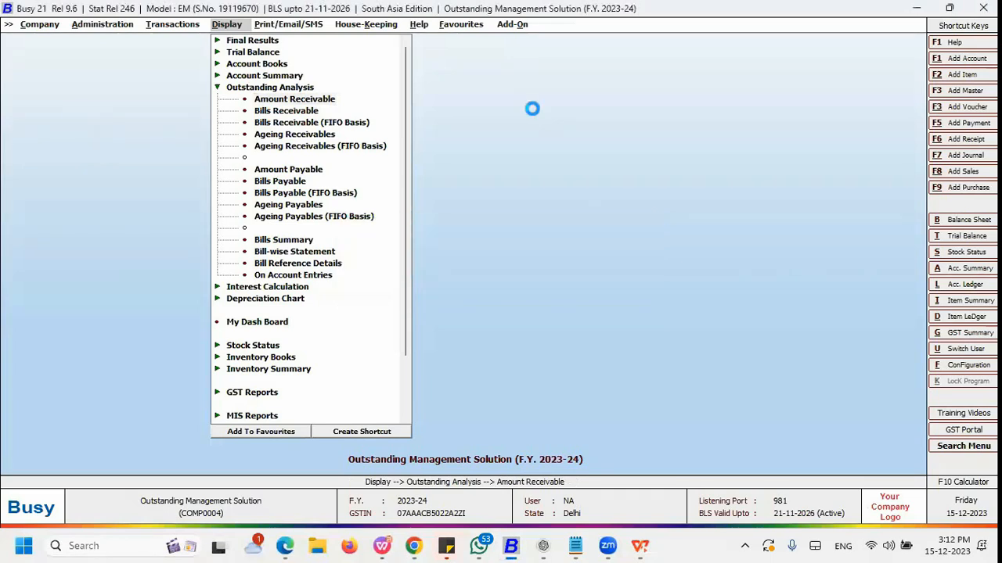
pyautogui.press('Return')
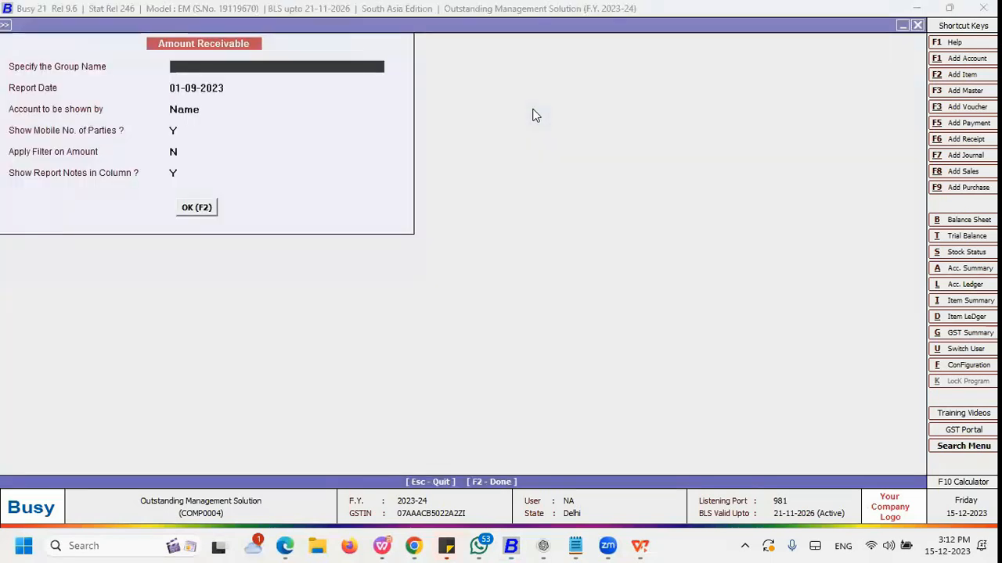
pyautogui.press('space')
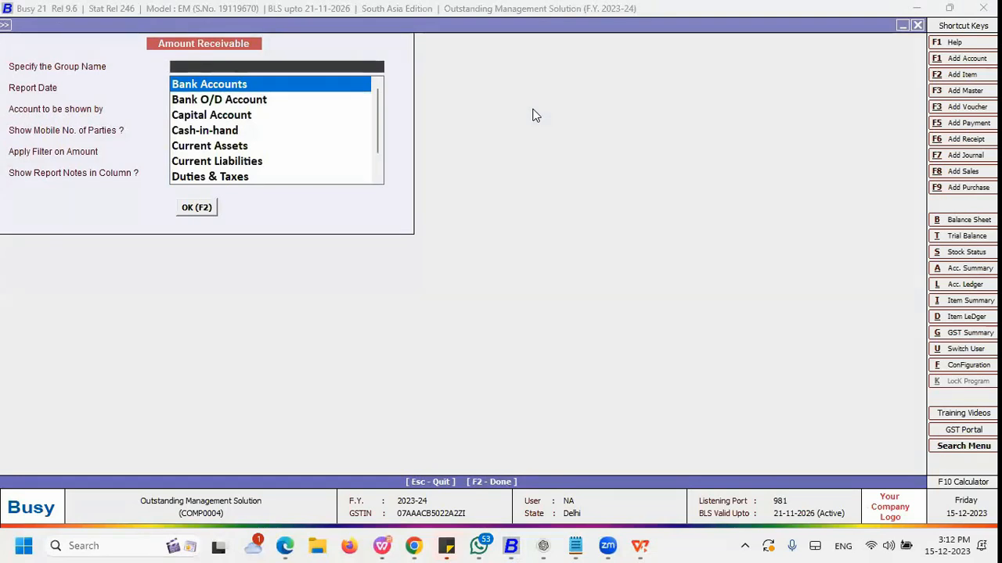
pyautogui.write('de')
pyautogui.press('Down')
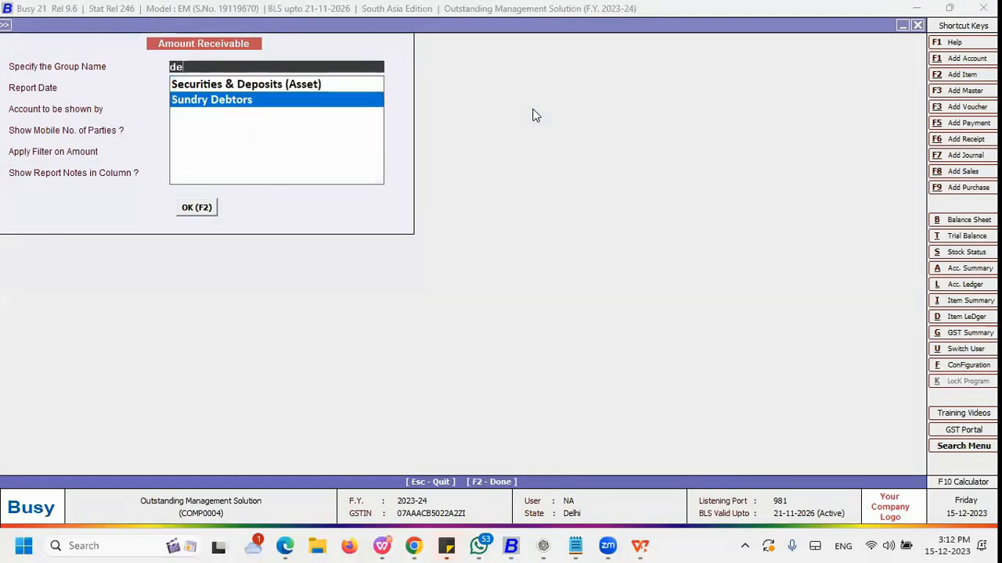
pyautogui.press('Return')
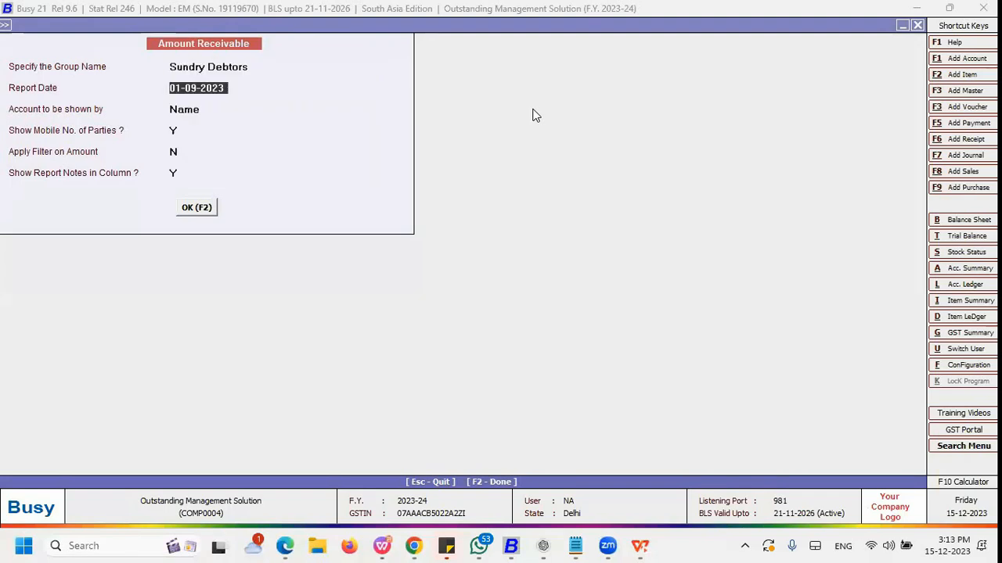
# Step: Keep the remaining options, set report notes shown in a column to Y, and generate the report
pyautogui.press('Return')
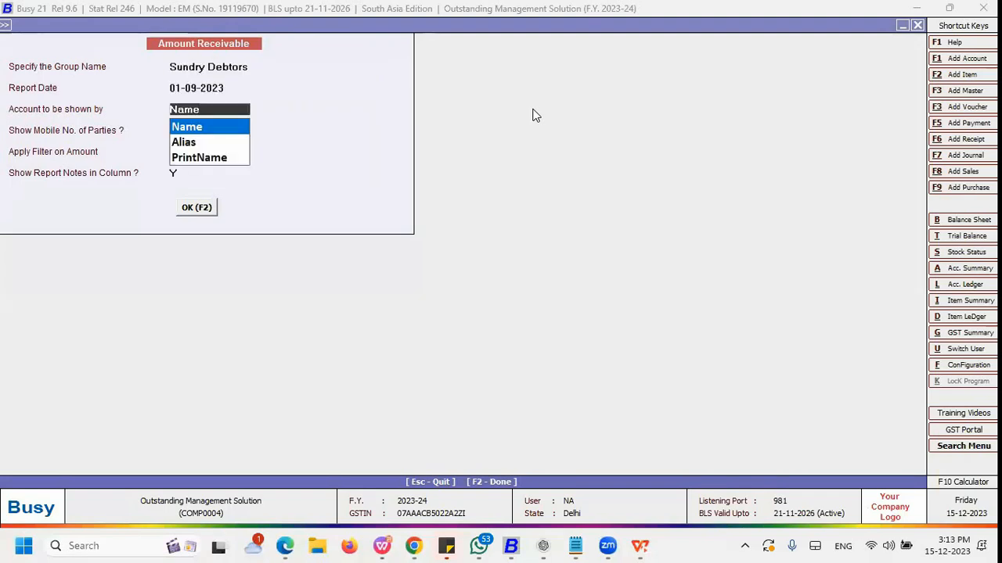
pyautogui.press('Return')
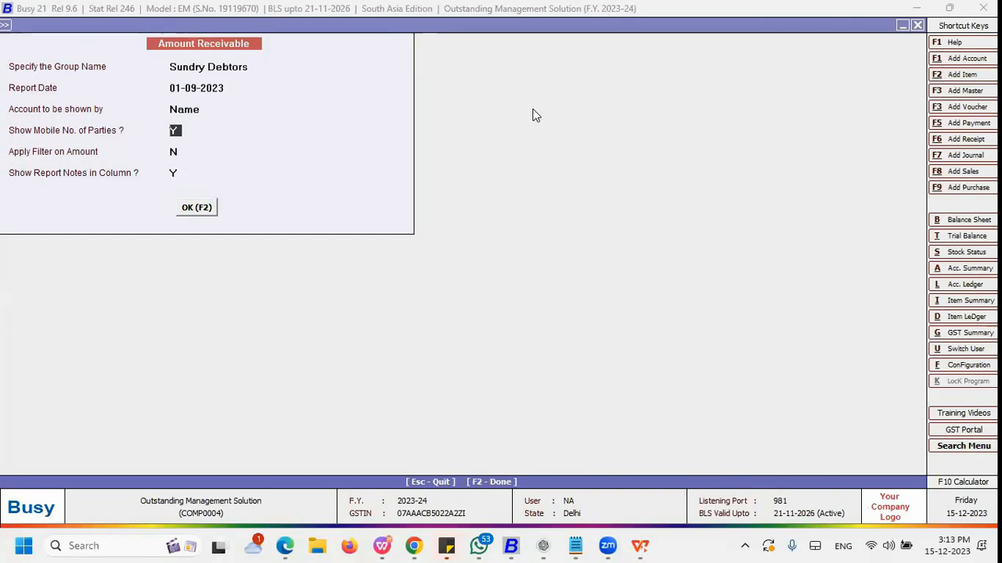
pyautogui.press('Return')
pyautogui.press('Return')
pyautogui.write('N')
pyautogui.write('Y')
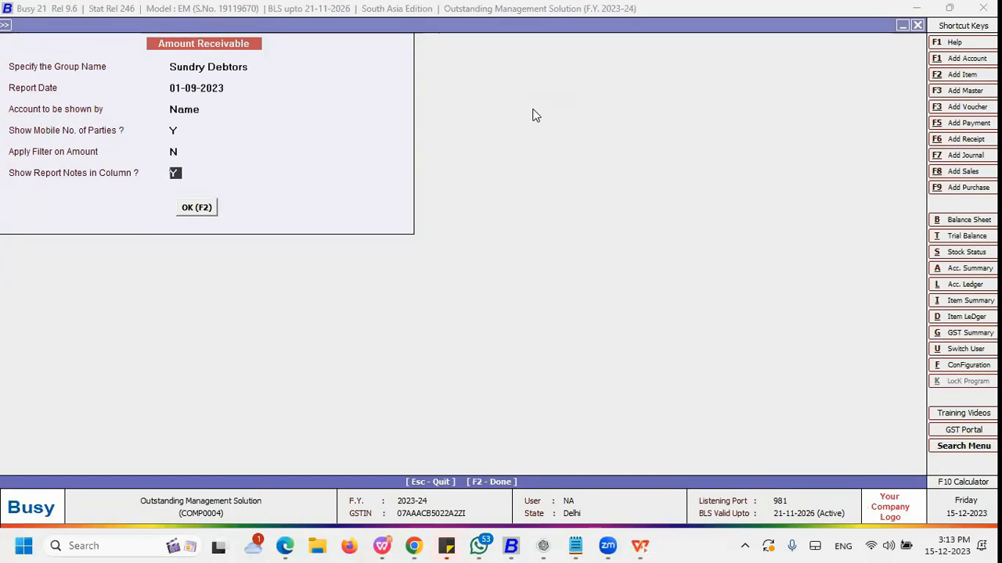
pyautogui.press('Return')
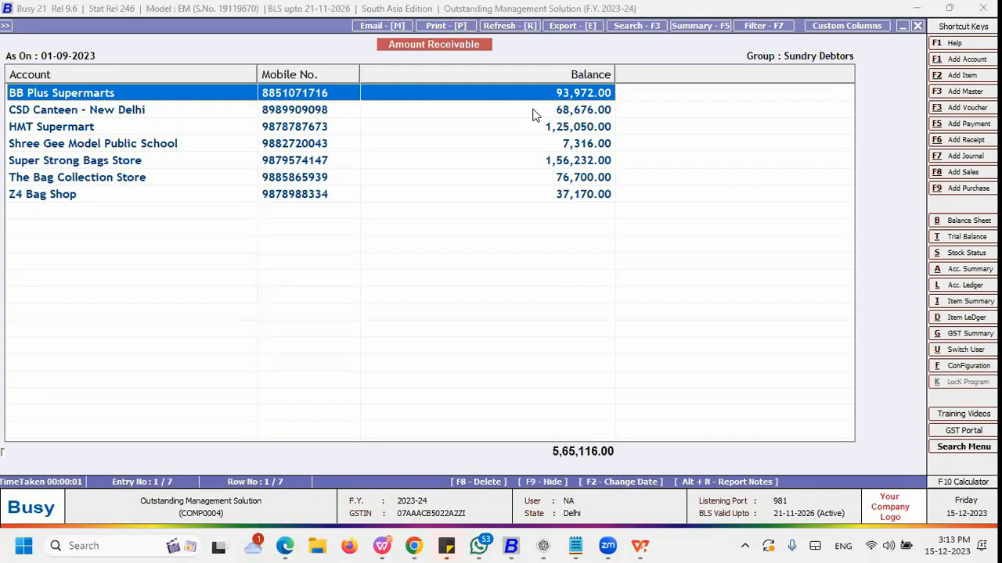
# Step: Reopen the Amount Receivable report for selected accounts, list all accounts and tick BB Plus Supermarts
pyautogui.press('Escape')
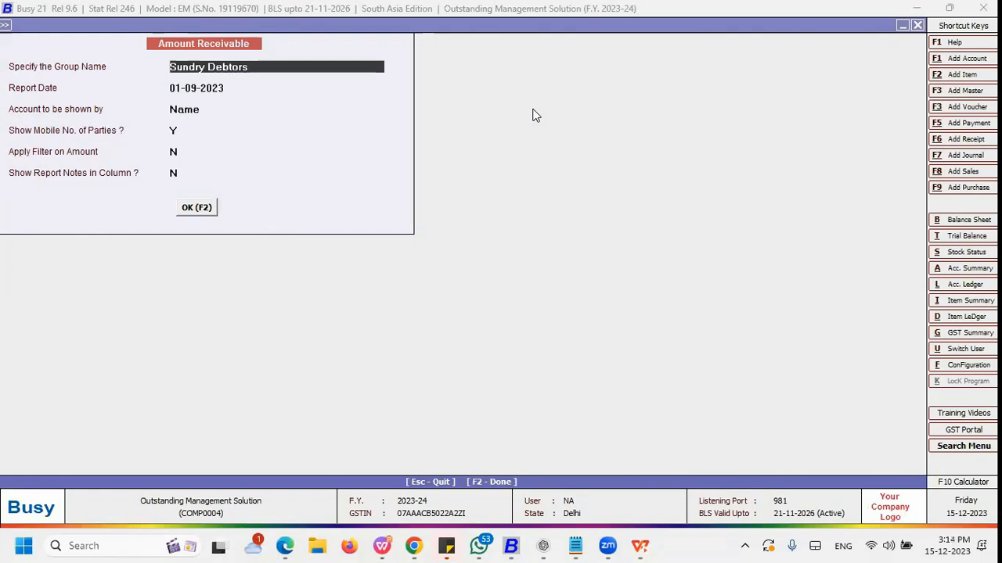
pyautogui.press('Escape')
pyautogui.press('Right')
pyautogui.press('Right')
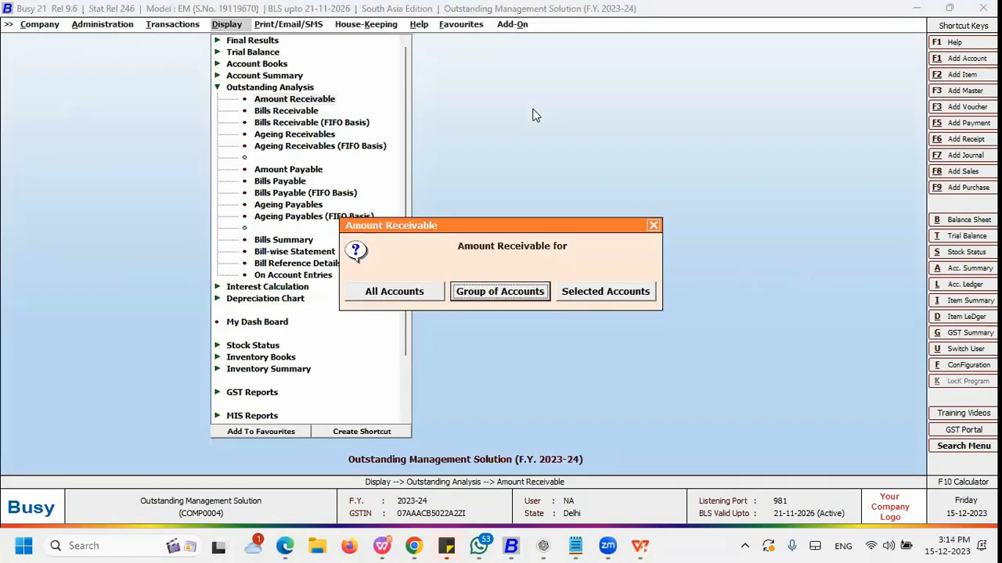
pyautogui.press('Return')
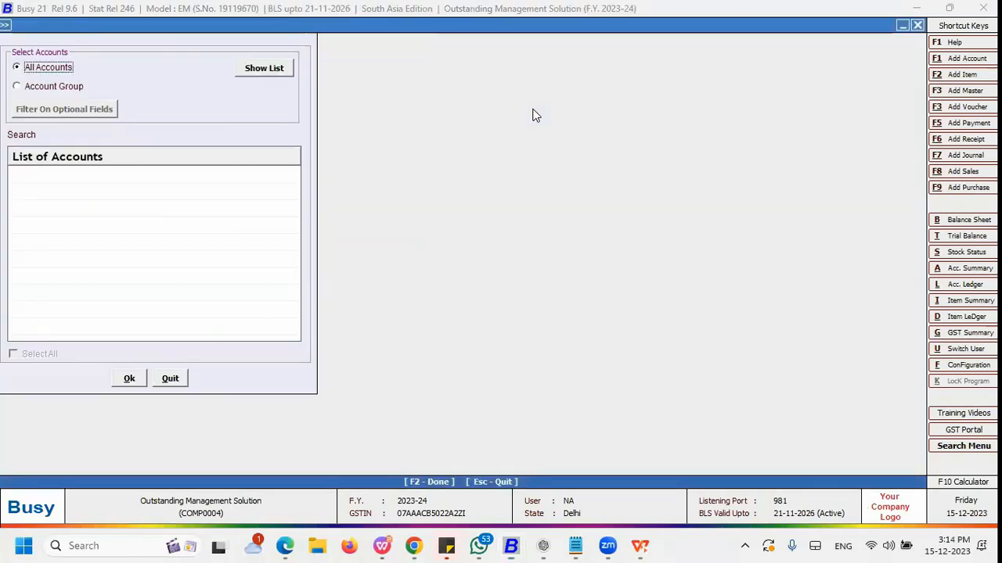
pyautogui.click(278, 75)
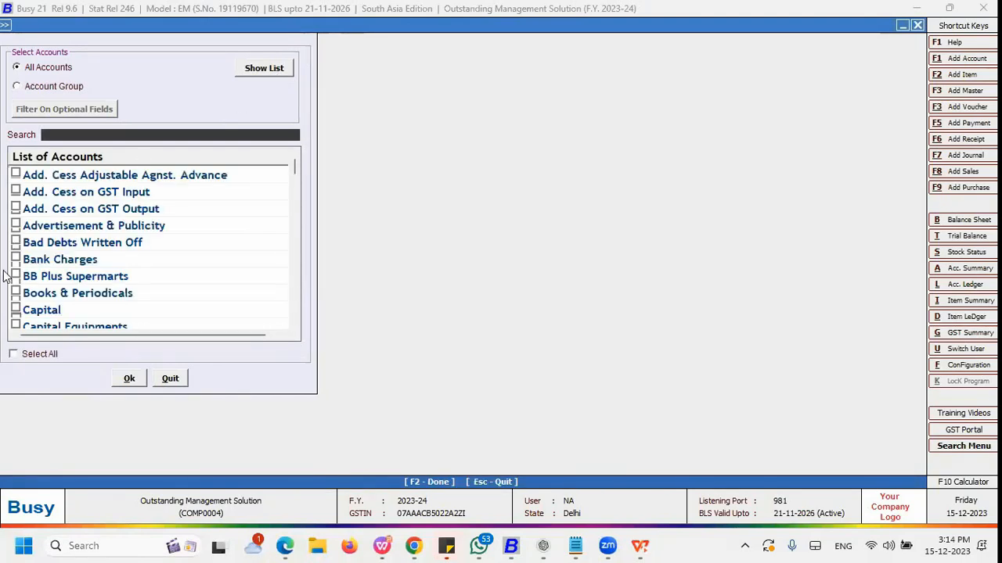
pyautogui.write('b')
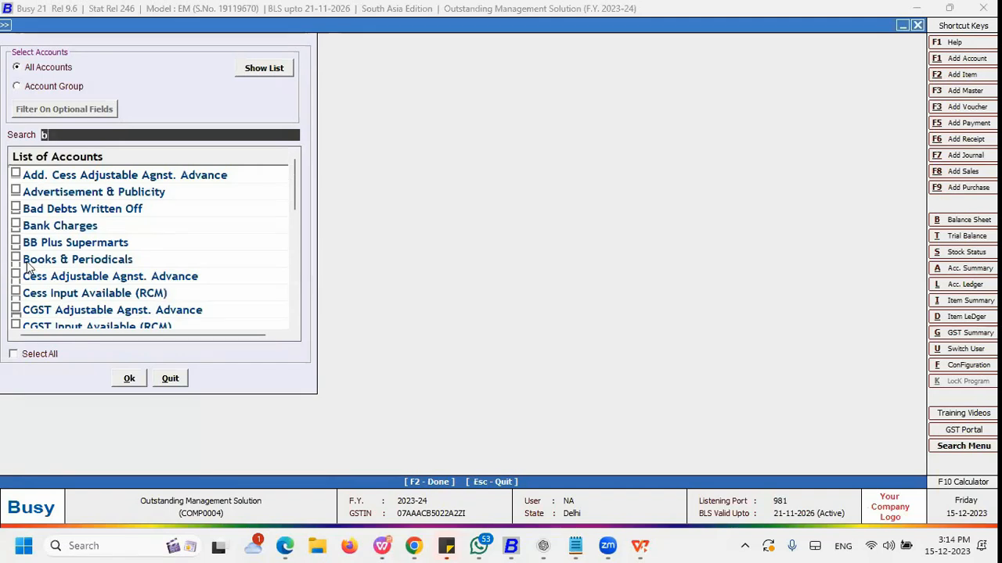
pyautogui.press('Down')
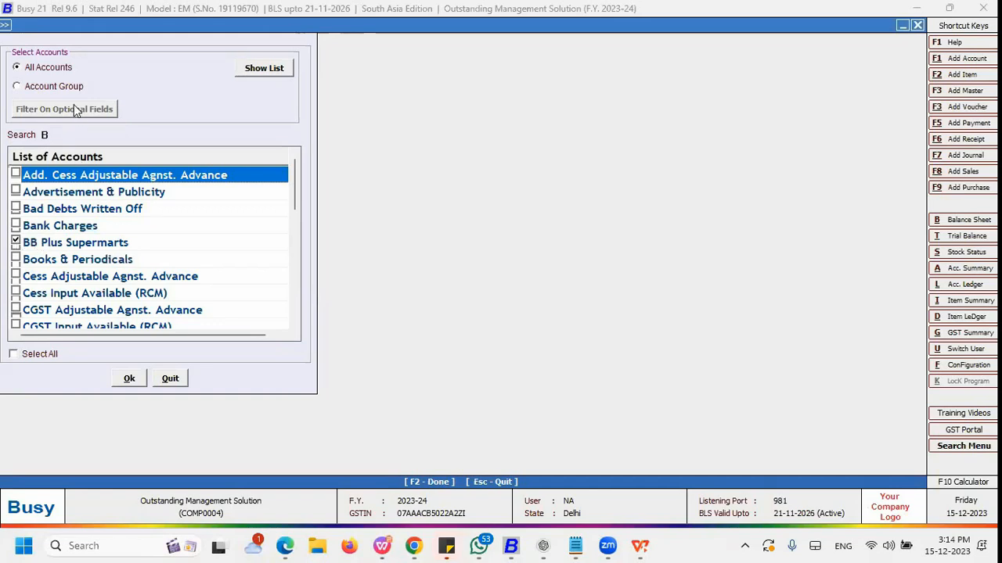
# Step: Search the account list for 'bu', tick Tribuvan Manufacturers Ltd., confirm the selection and generate the report
pyautogui.click(54, 136)
pyautogui.press('BackSpace')
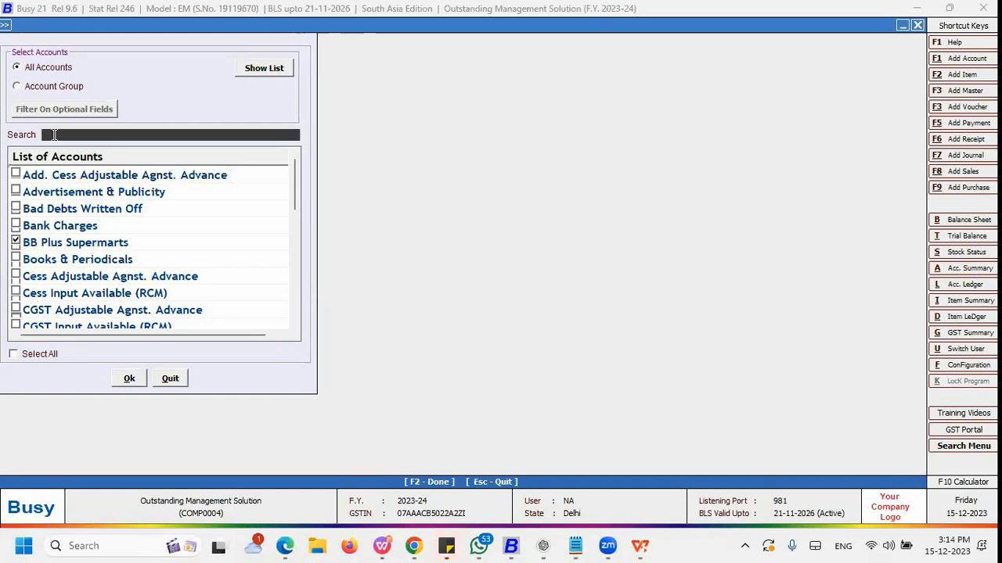
pyautogui.write('bu')
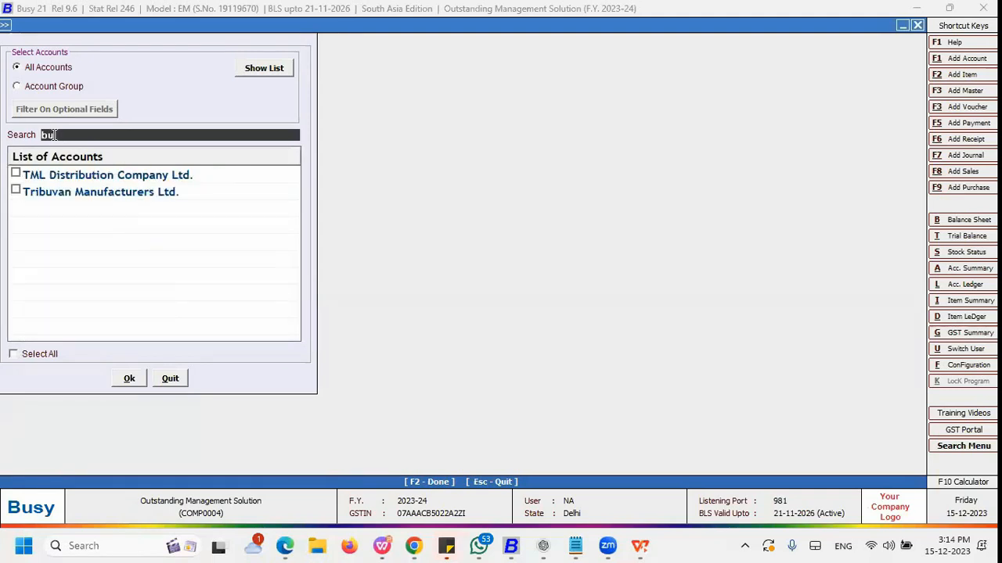
pyautogui.click(15, 191)
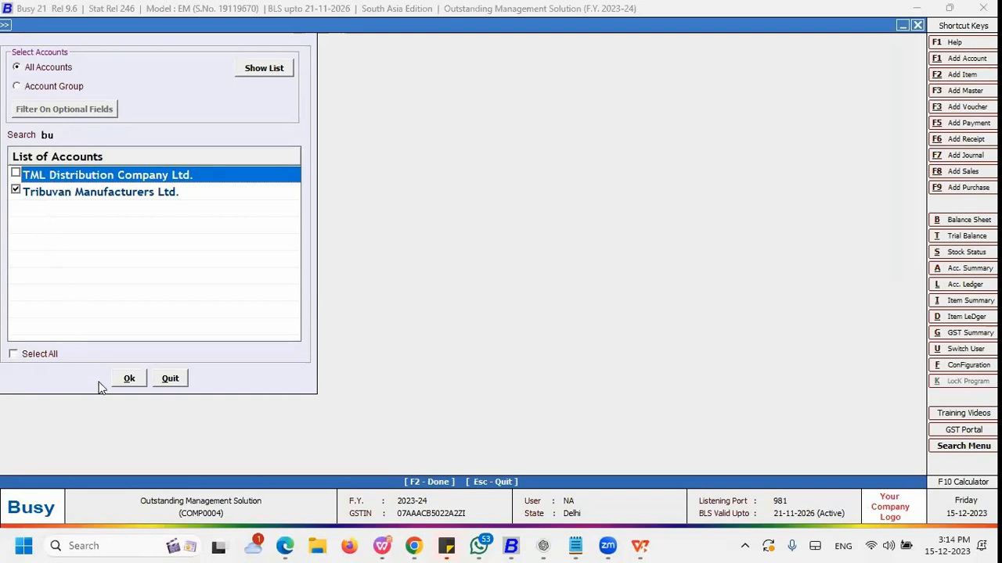
pyautogui.click(127, 378)
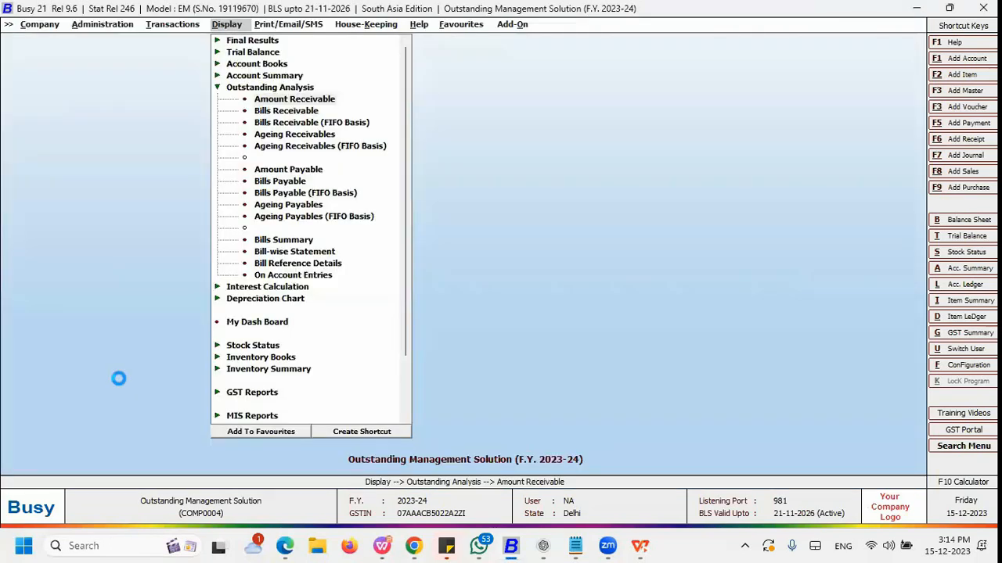
pyautogui.press('Return')
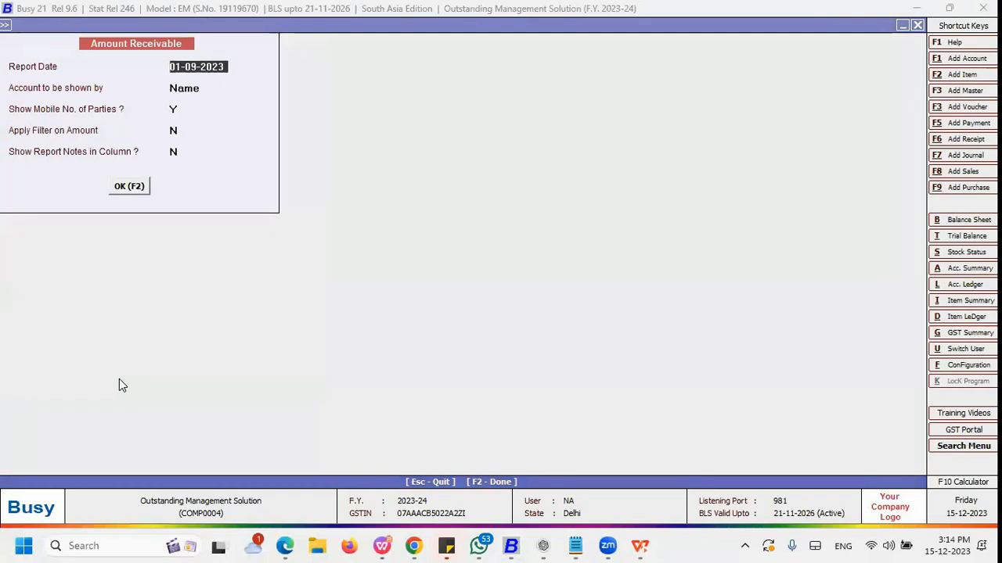
pyautogui.press('F2')
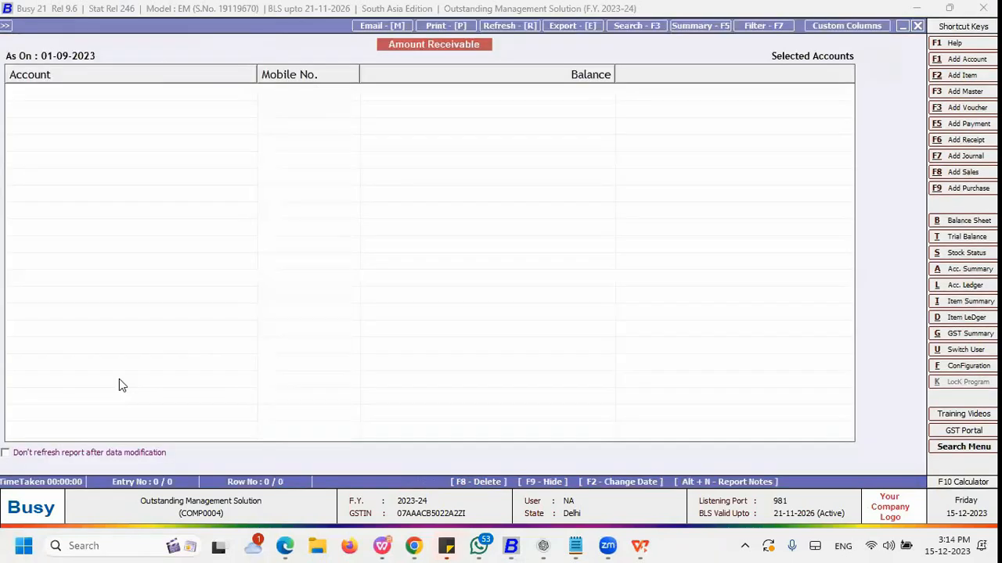
pyautogui.press('Escape')
pyautogui.press('Escape')
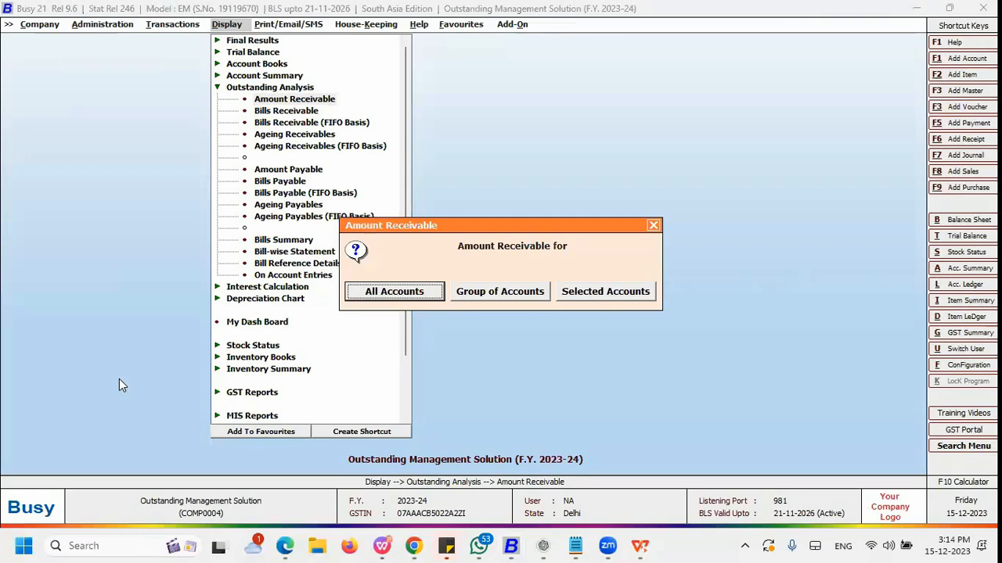
pyautogui.press('Escape')
pyautogui.press('Down')
pyautogui.press('Down')
pyautogui.press('Down')
pyautogui.press('Down')
pyautogui.press('Down')
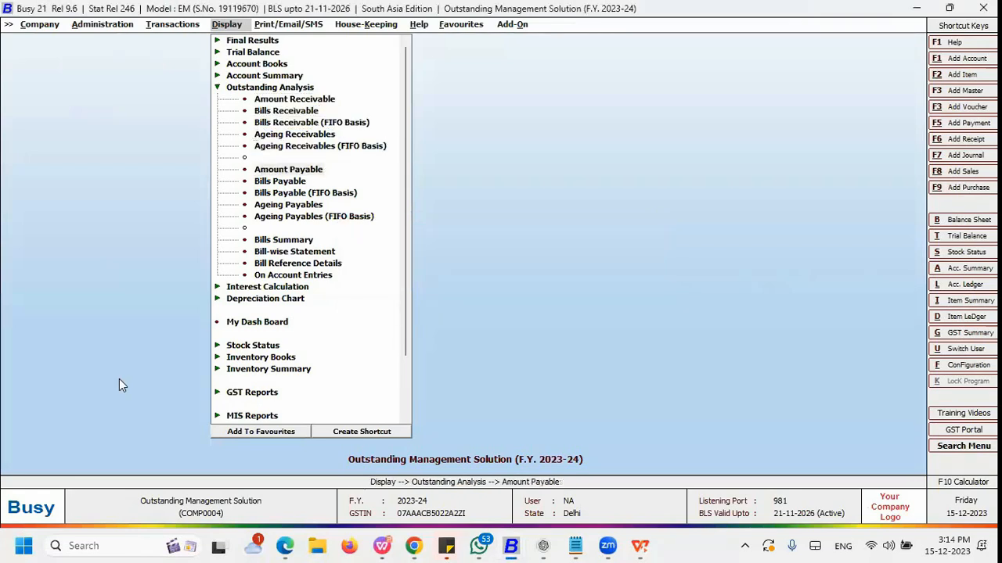
pyautogui.press('Return')
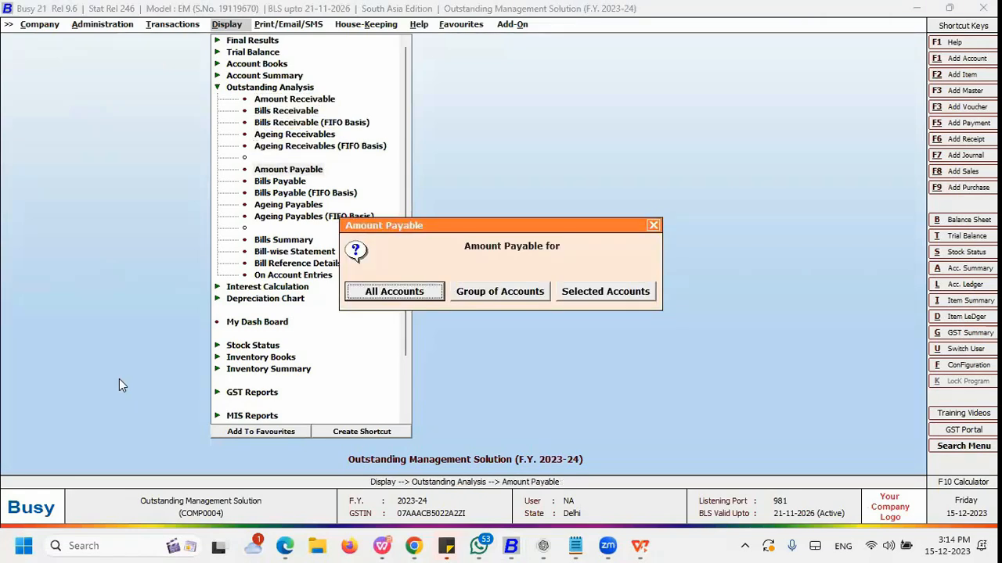
pyautogui.press('Right')
pyautogui.press('Right')
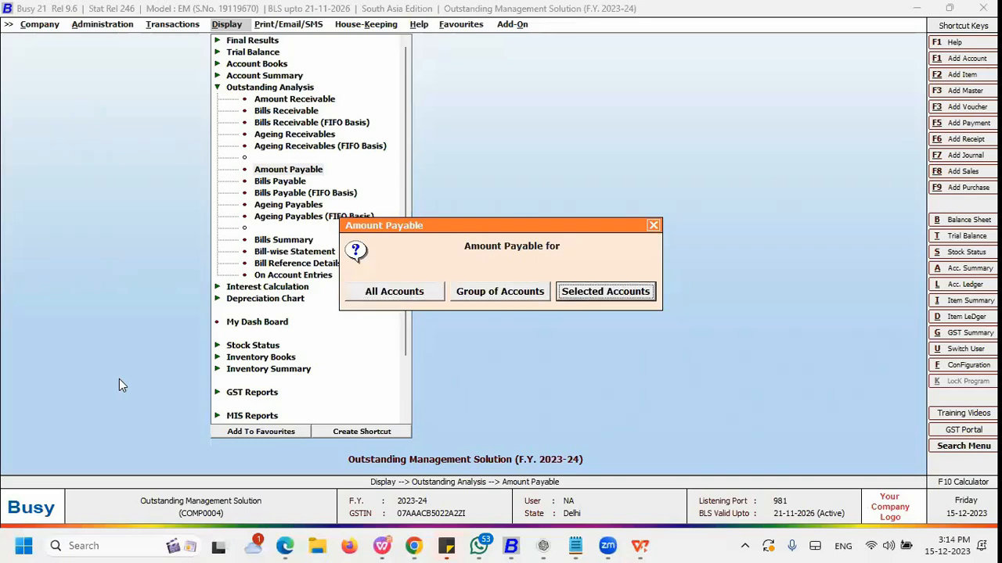
pyautogui.press('Escape')
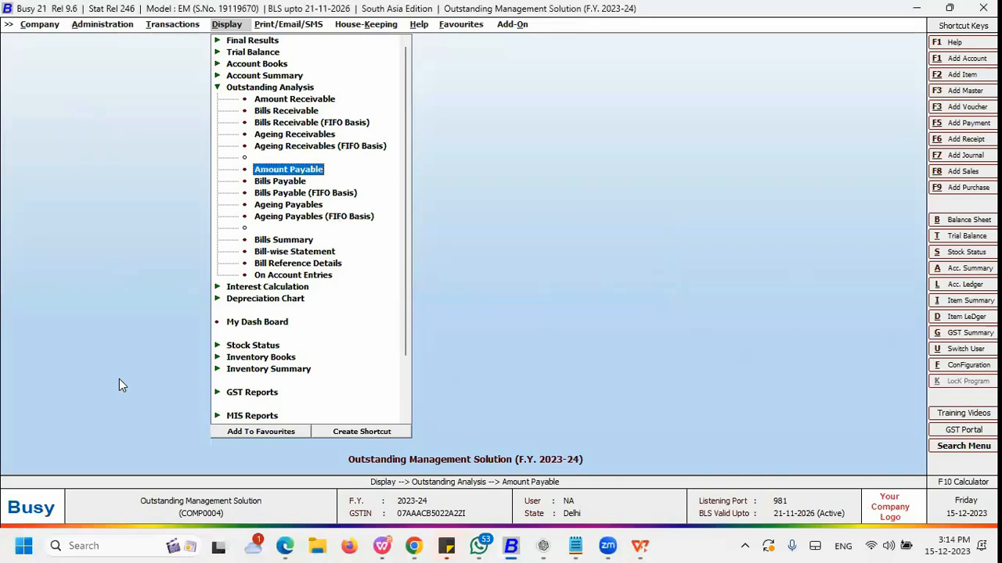
# Step: Switch to the presentation, resume the slide show and advance one slide
pyautogui.hotkey('alt', 'Tab')
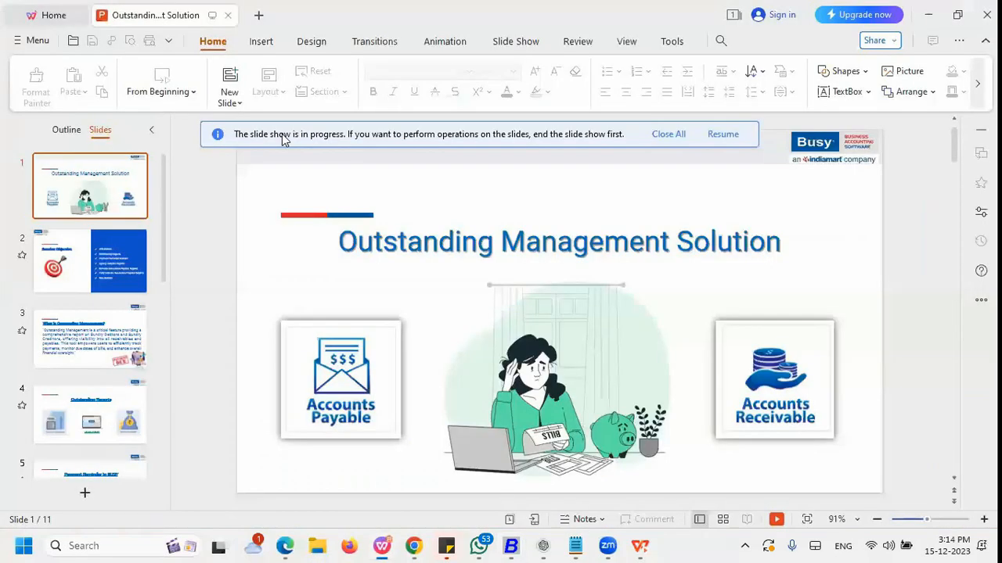
pyautogui.click(716, 136)
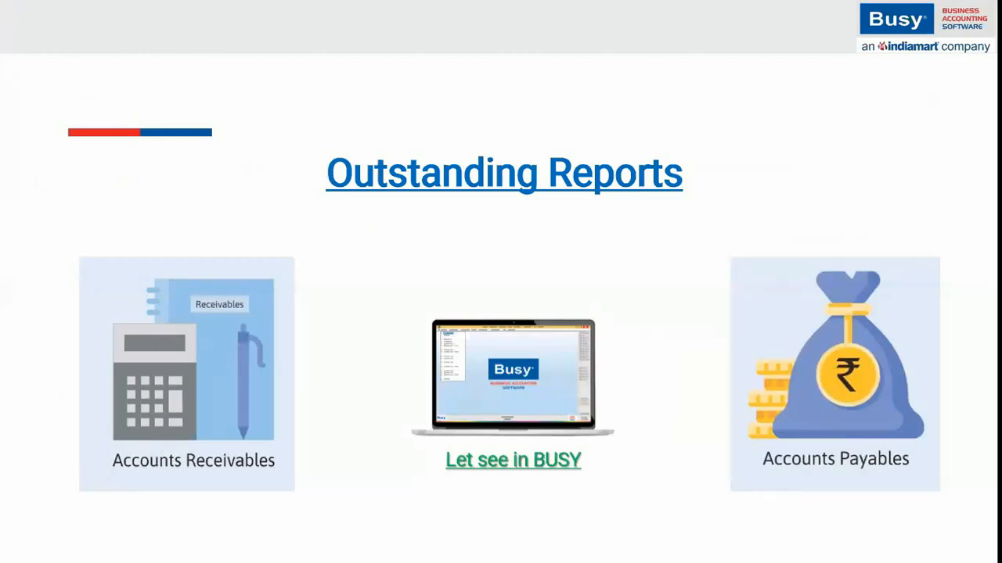
pyautogui.press('Right')
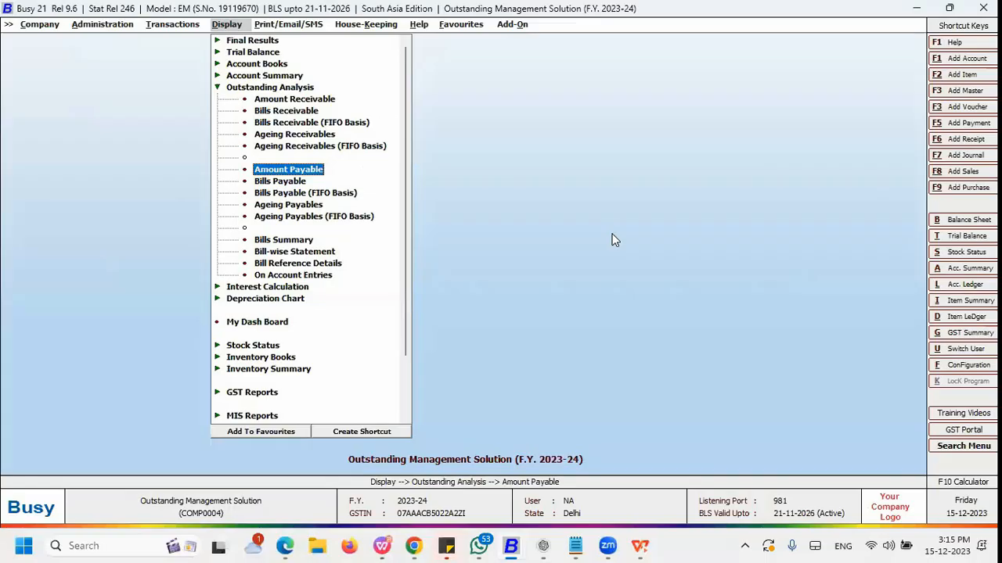
# Step: Open Payment Reminder under Outstanding Analysis in the printing menu
pyautogui.click(296, 29)
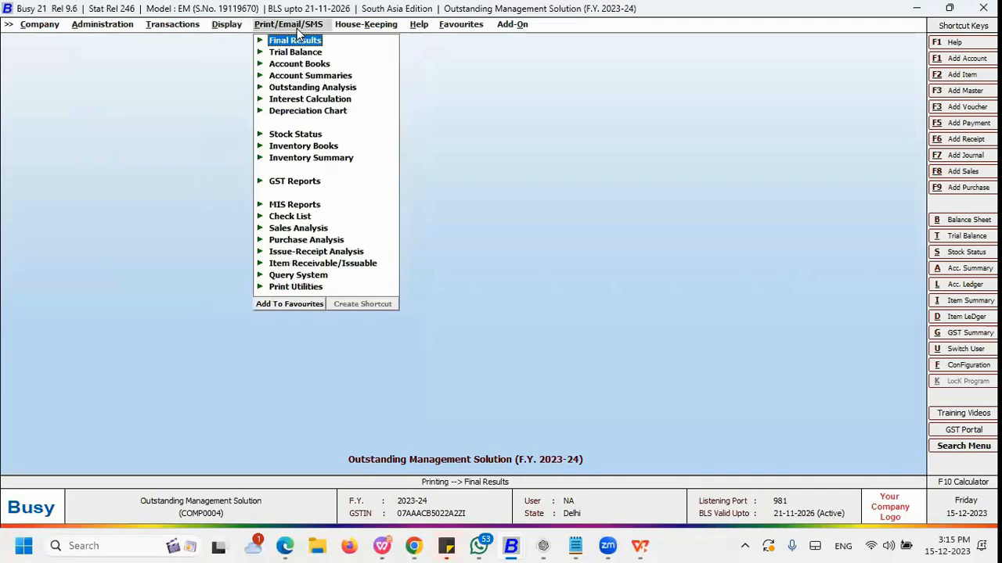
pyautogui.press('Down')
pyautogui.press('Down')
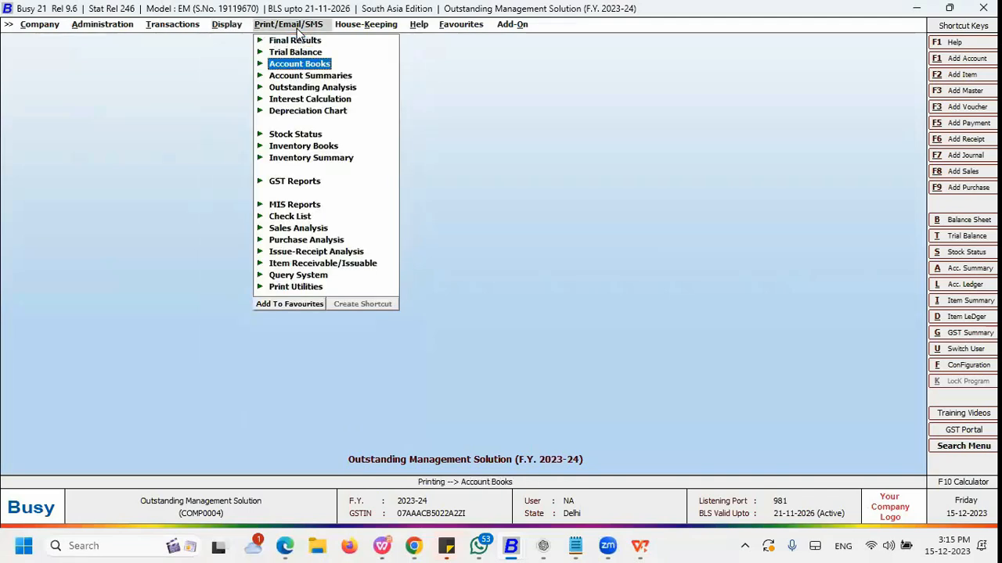
pyautogui.press('Down')
pyautogui.press('Down')
pyautogui.press('Down')
pyautogui.press('Down')
pyautogui.press('Down')
pyautogui.press('Down')
pyautogui.press('Down')
pyautogui.press('Down')
pyautogui.press('Down')
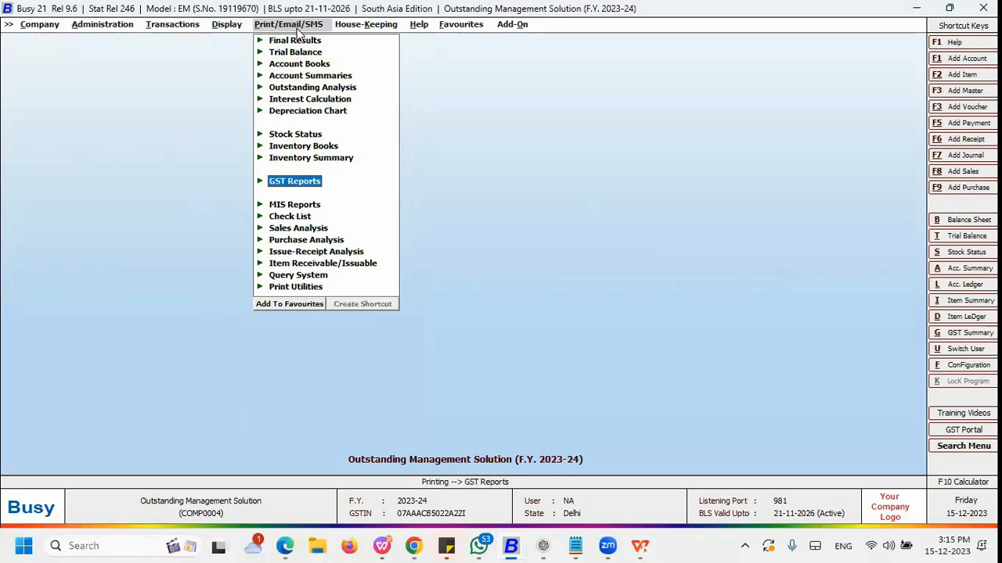
pyautogui.press('Up')
pyautogui.press('Up')
pyautogui.press('Up')
pyautogui.press('Up')
pyautogui.press('Up')
pyautogui.press('Up')
pyautogui.press('Up')
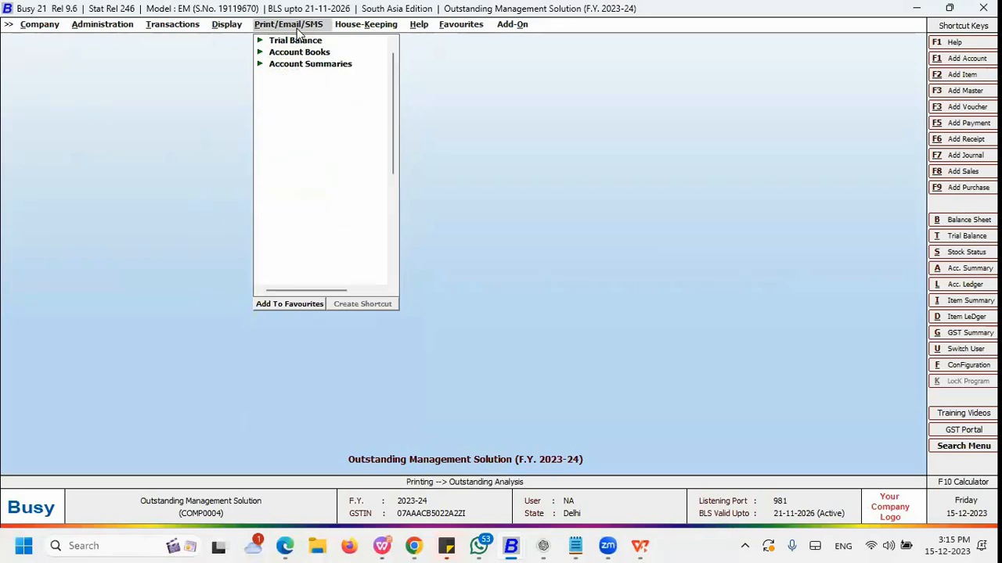
pyautogui.press('Return')
pyautogui.press('Down')
pyautogui.press('Down')
pyautogui.press('Down')
pyautogui.press('Down')
pyautogui.press('Down')
pyautogui.press('Down')
pyautogui.press('Down')
pyautogui.press('Down')
pyautogui.press('Down')
pyautogui.press('Down')
pyautogui.press('Down')
pyautogui.press('Down')
pyautogui.press('Down')
pyautogui.press('Down')
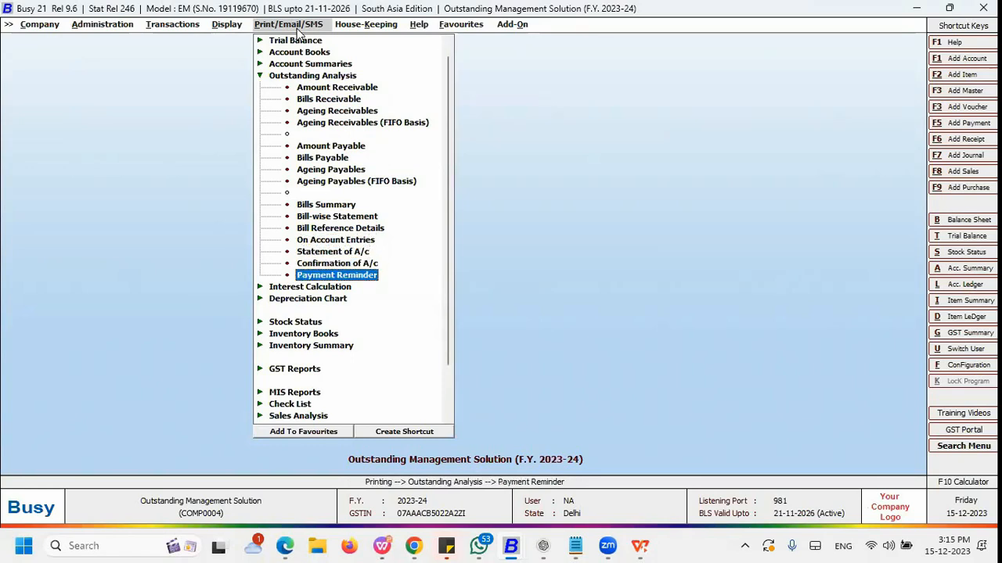
pyautogui.press('Return')
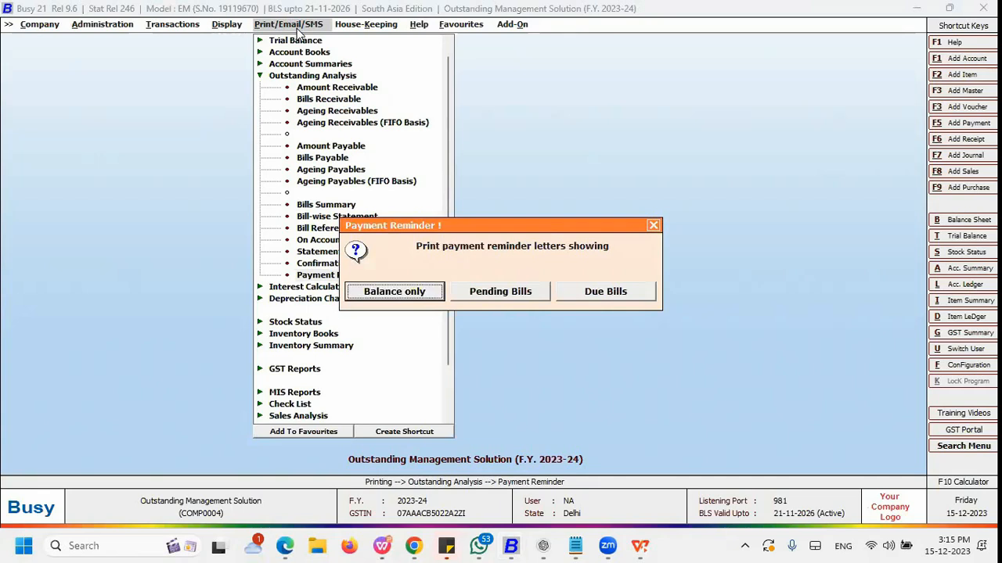
# Step: Choose payment reminder letters showing Balance only
pyautogui.press('Right')
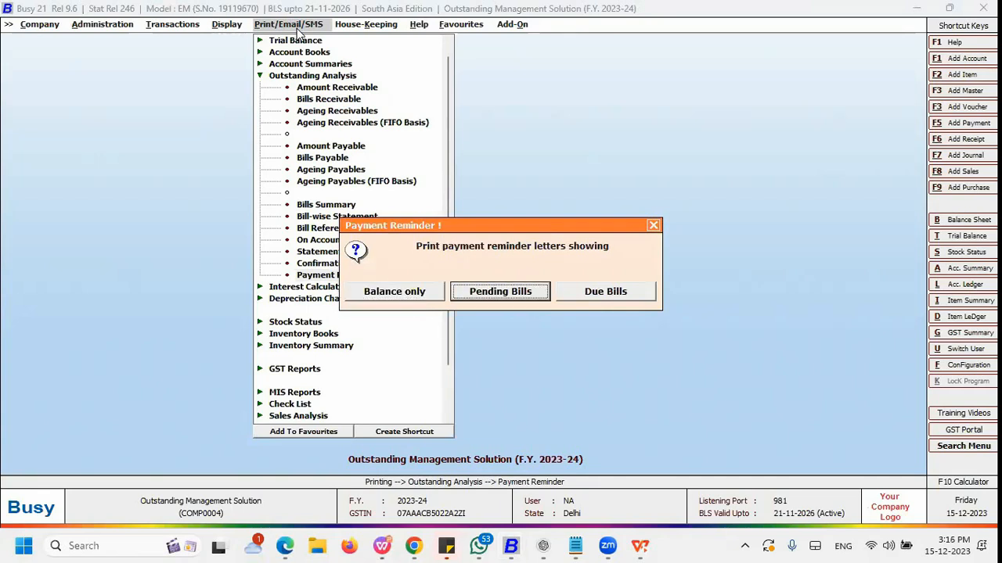
pyautogui.press('Right')
pyautogui.press('Left')
pyautogui.press('Left')
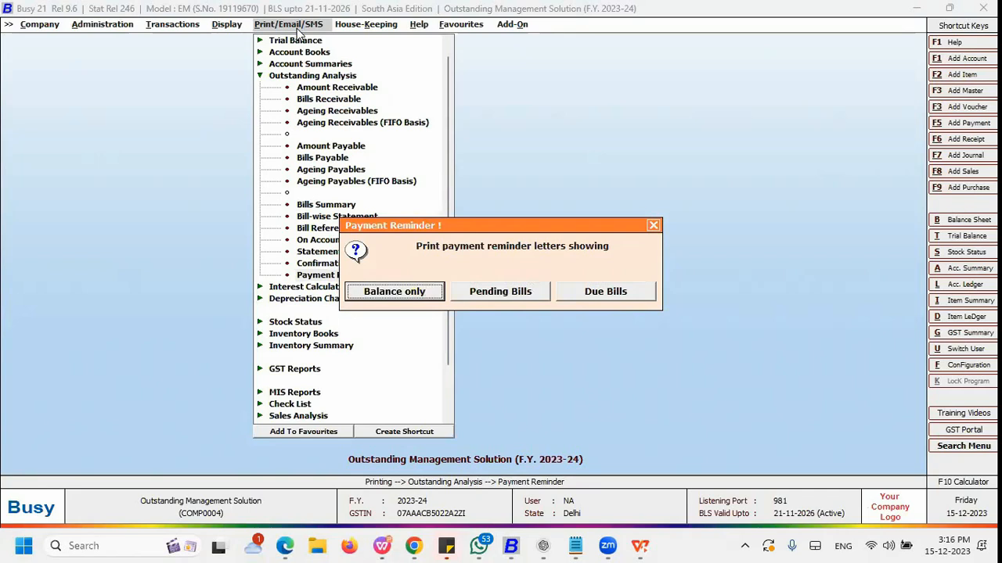
pyautogui.press('Return')
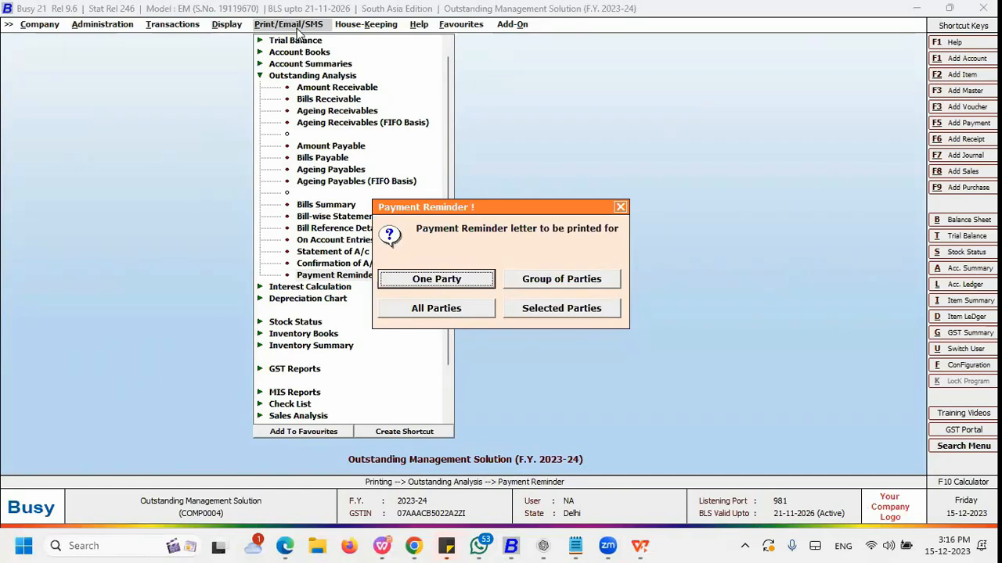
# Step: Review the party choices for the payment reminder letter and close that dialog
pyautogui.press('Right')
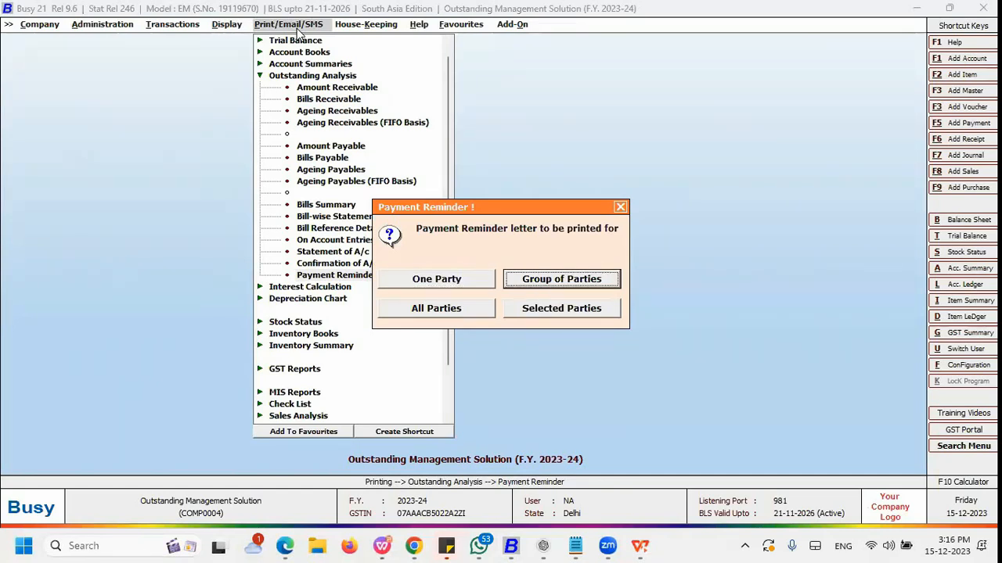
pyautogui.press('Right')
pyautogui.press('Right')
pyautogui.press('Left')
pyautogui.press('Left')
pyautogui.press('Left')
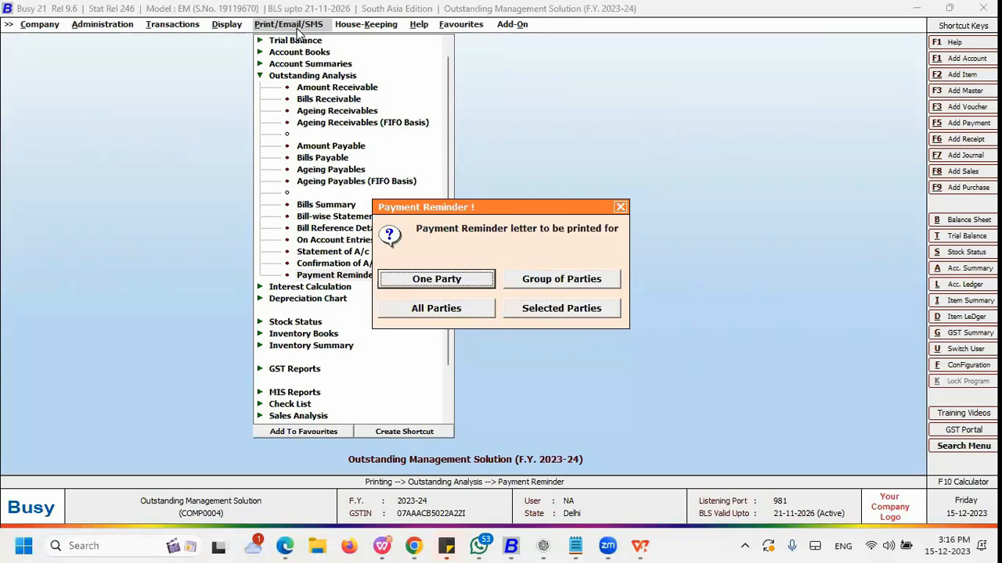
pyautogui.press('Escape')
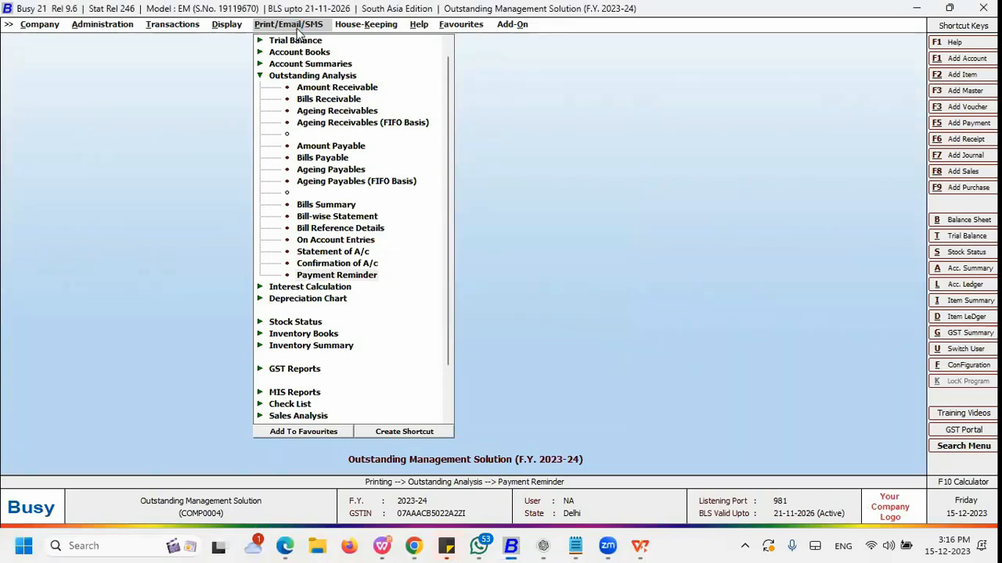
# Step: Reopen the payment reminder for BB Plus Supermarts, accepting report date 01-09-2023 and STANDARD format
pyautogui.press('Return')
pyautogui.write('b')
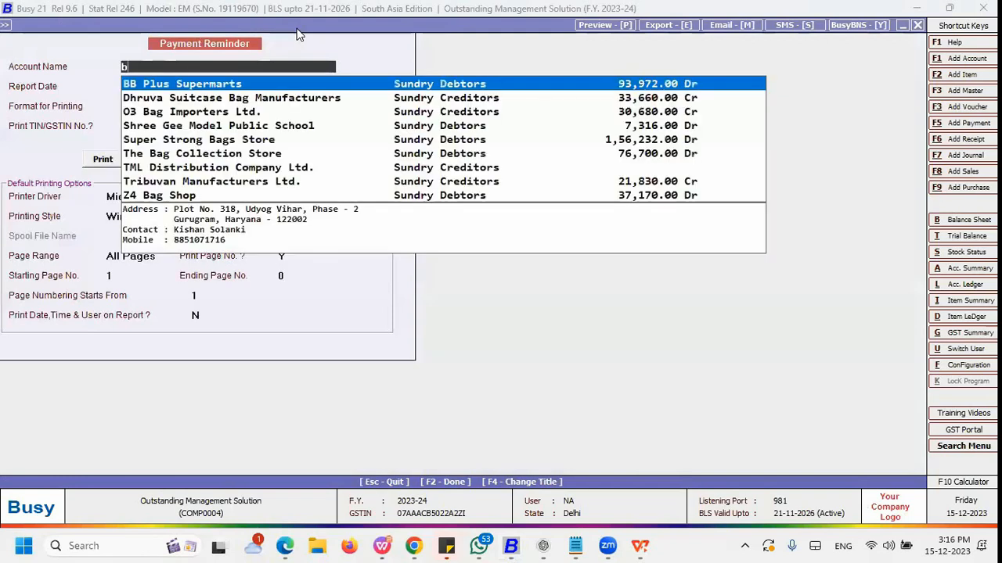
pyautogui.press('Return')
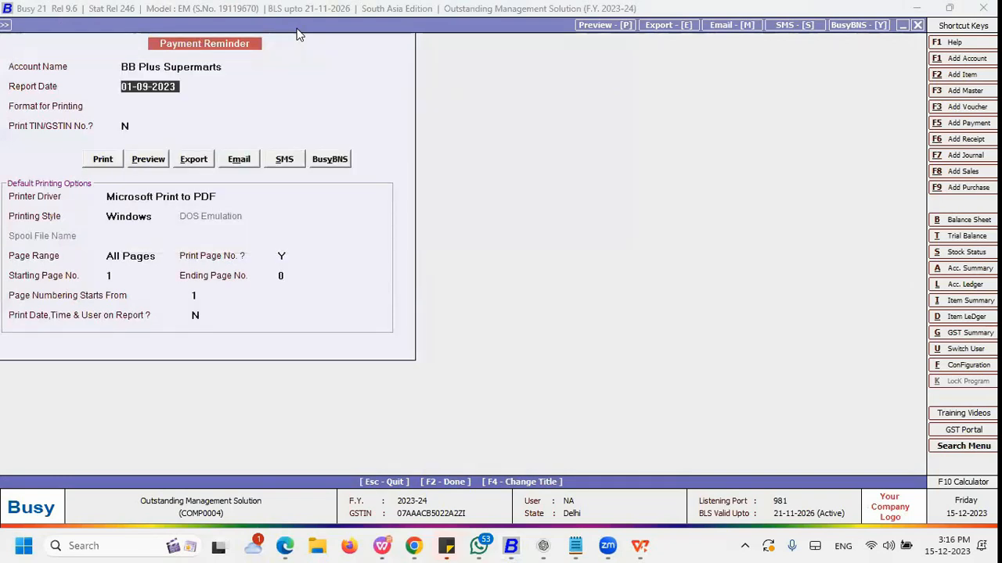
pyautogui.press('Return')
pyautogui.press('Return')
pyautogui.press('Return')
# Step: Choose to send the payment reminder by email
pyautogui.press('Right')
pyautogui.press('Left')
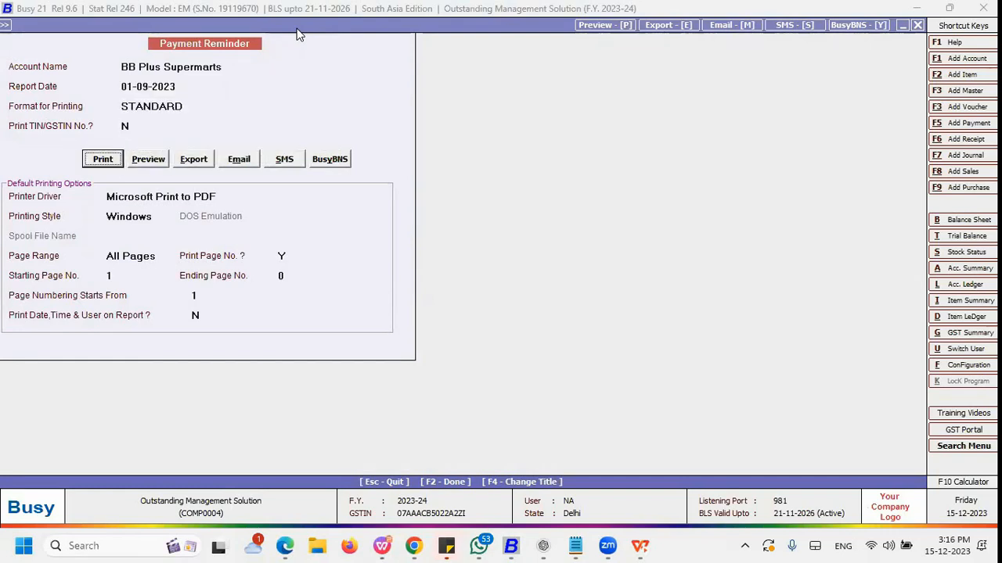
pyautogui.press('Right')
pyautogui.press('Right')
pyautogui.press('Right')
pyautogui.press('Right')
pyautogui.press('Right')
pyautogui.press('Left')
pyautogui.press('Left')
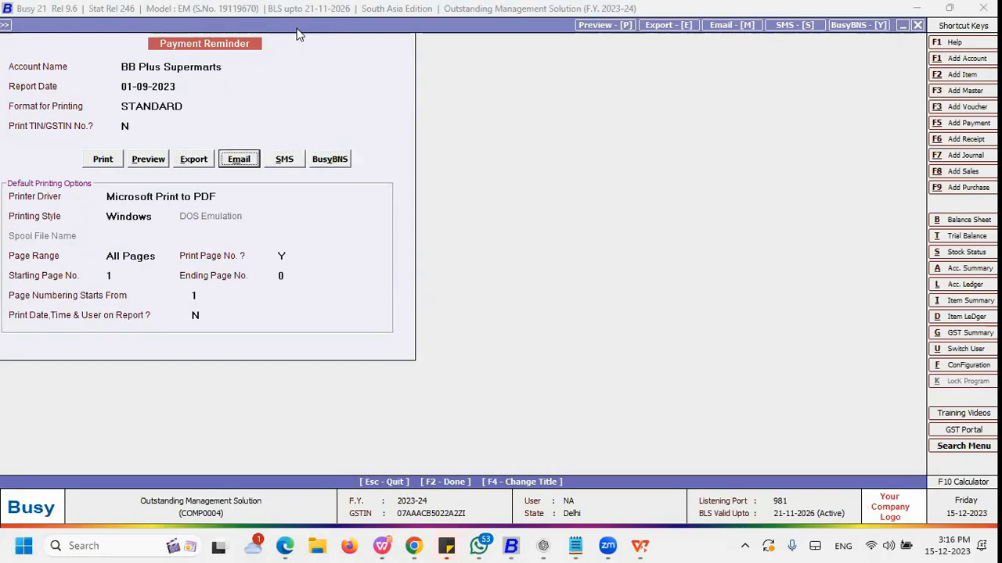
pyautogui.press('Return')
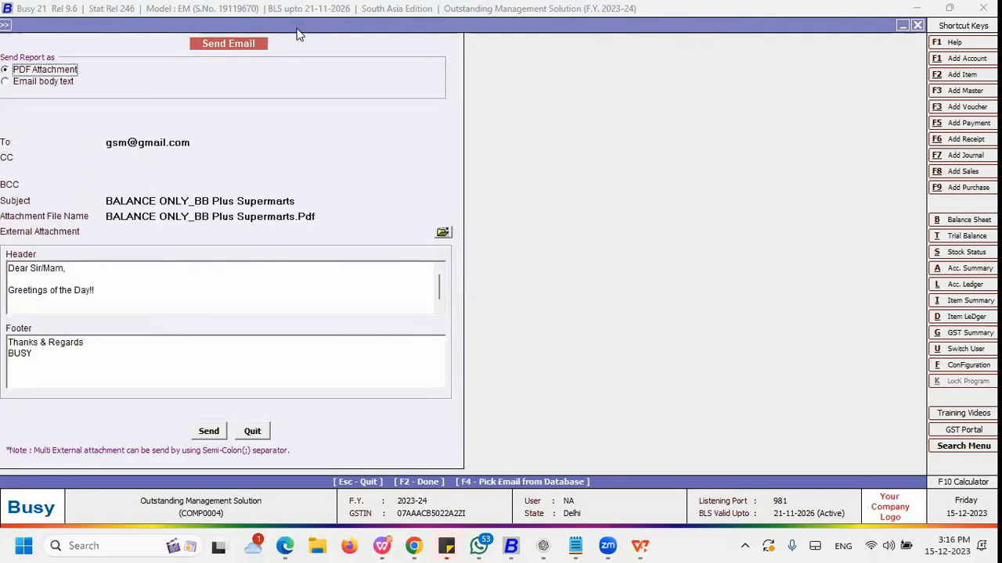
# Step: Replace the recipient address with the contact's e-mail address
pyautogui.click(202, 147)
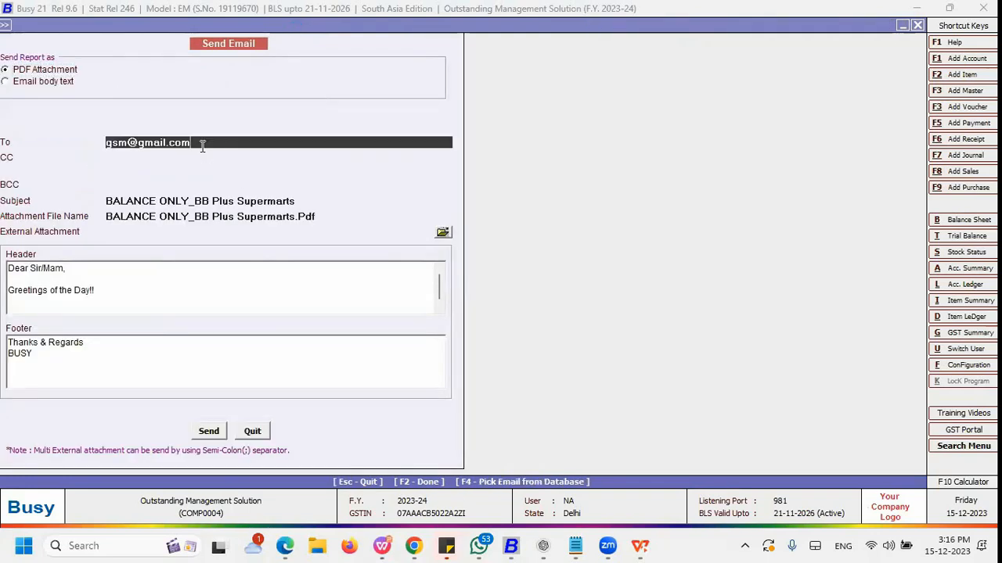
pyautogui.moveTo(202, 147); pyautogui.dragTo(57, 147)
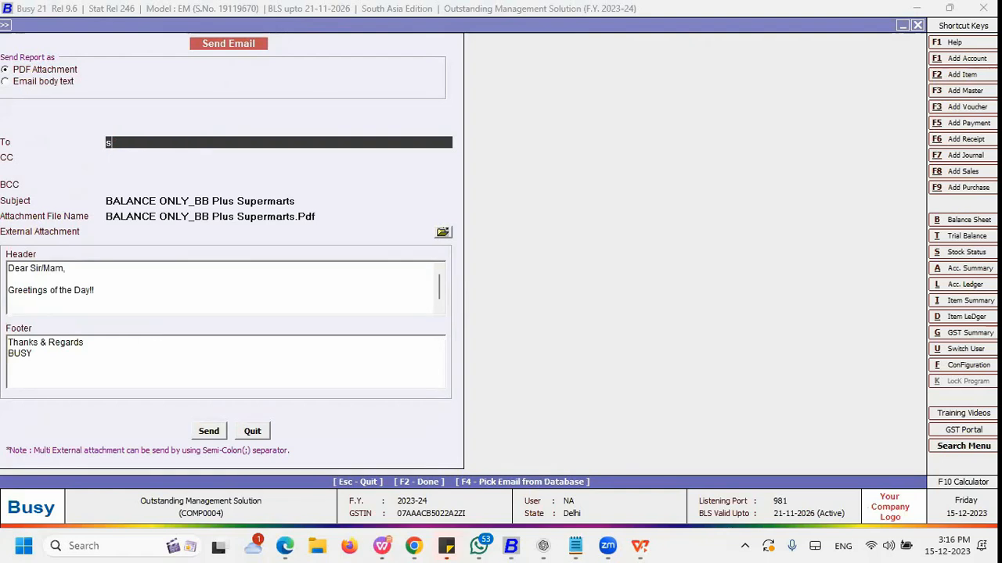
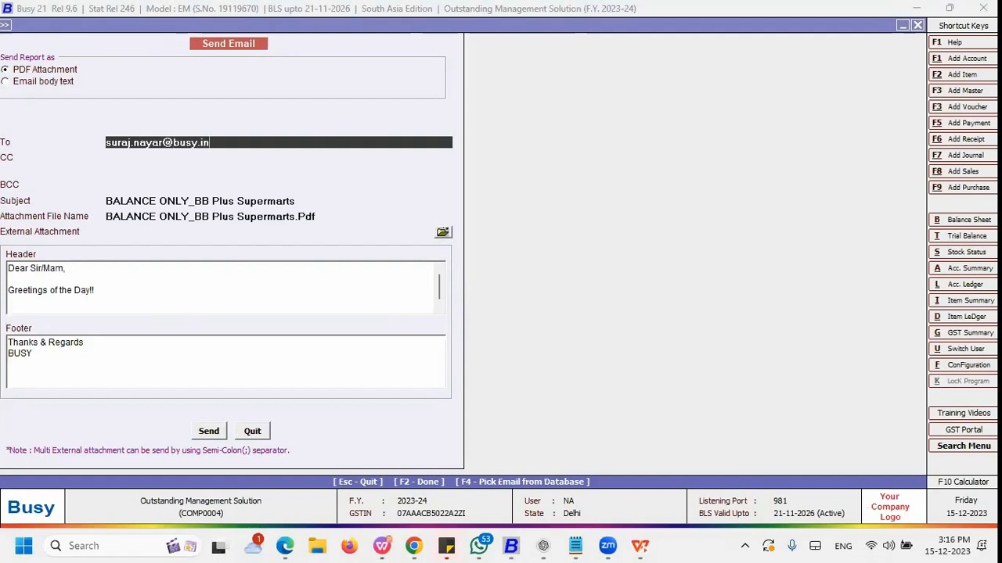
pyautogui.click(139, 157)
pyautogui.press('Return')
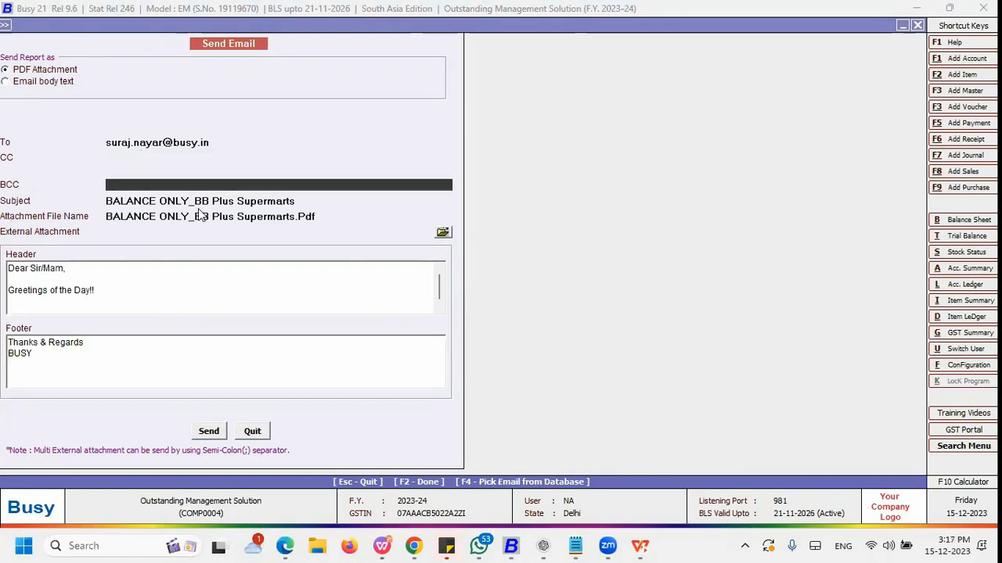
# Step: Send the payment reminder email without adding an external attachment
pyautogui.click(445, 232)
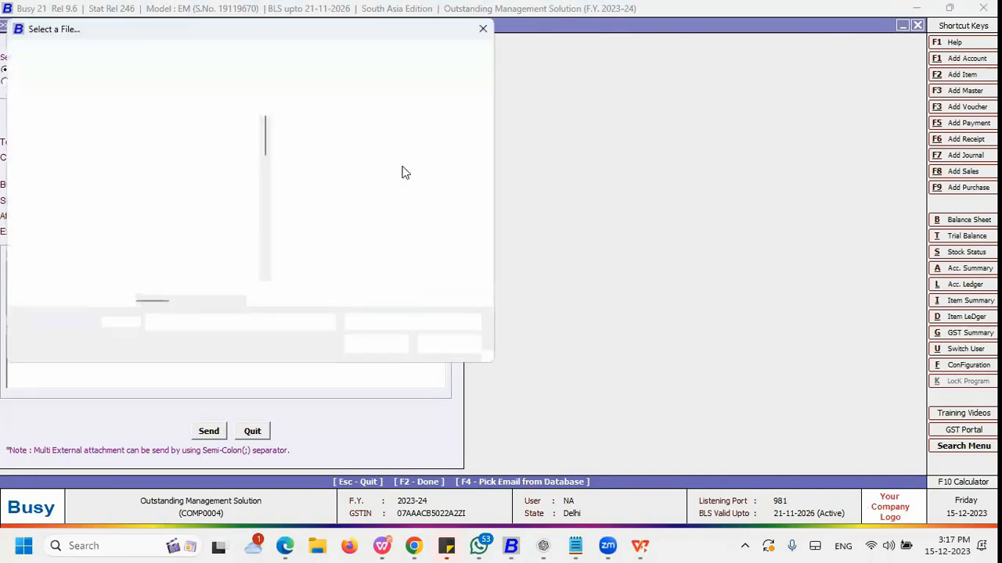
pyautogui.click(478, 26)
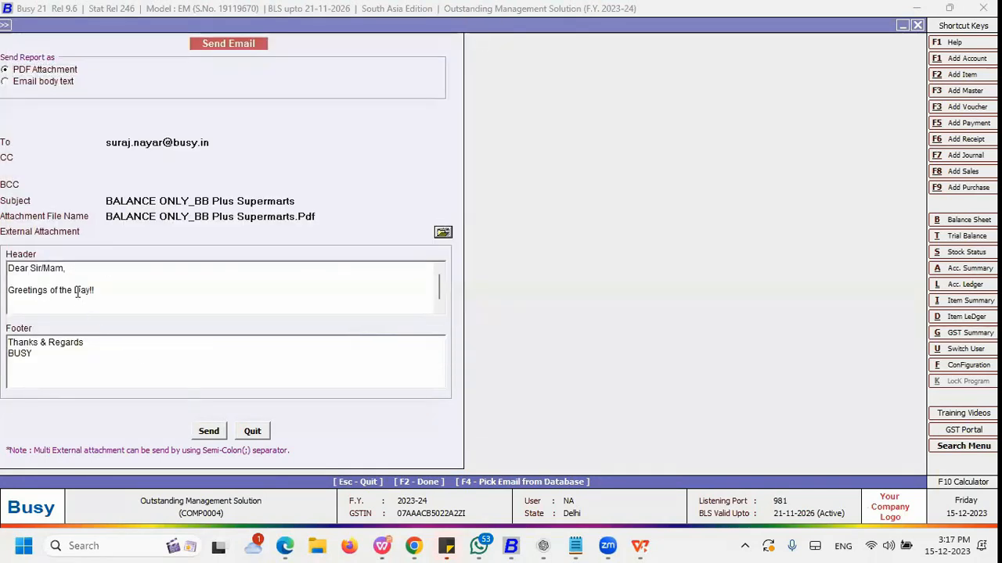
pyautogui.click(103, 293)
pyautogui.click(68, 350)
pyautogui.click(207, 432)
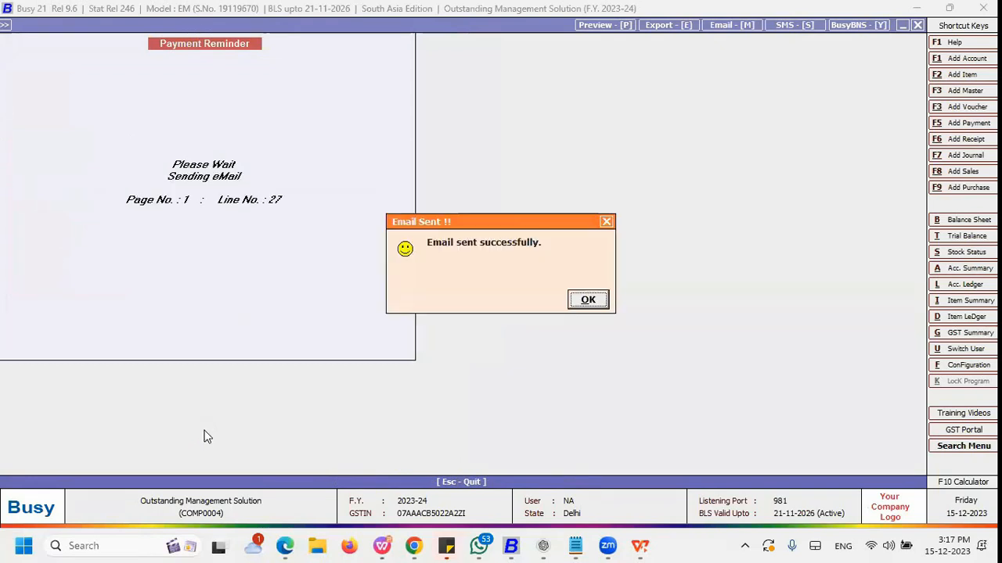
pyautogui.press('Return')
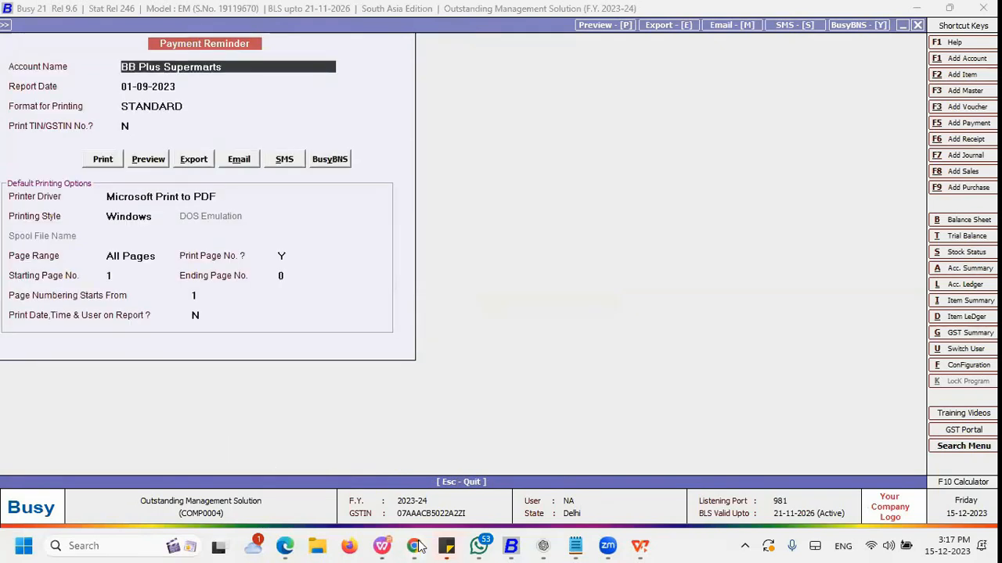
# Step: Switch to the browser inbox, open the received reminder email and preview its PDF attachment
pyautogui.moveTo(415, 545)
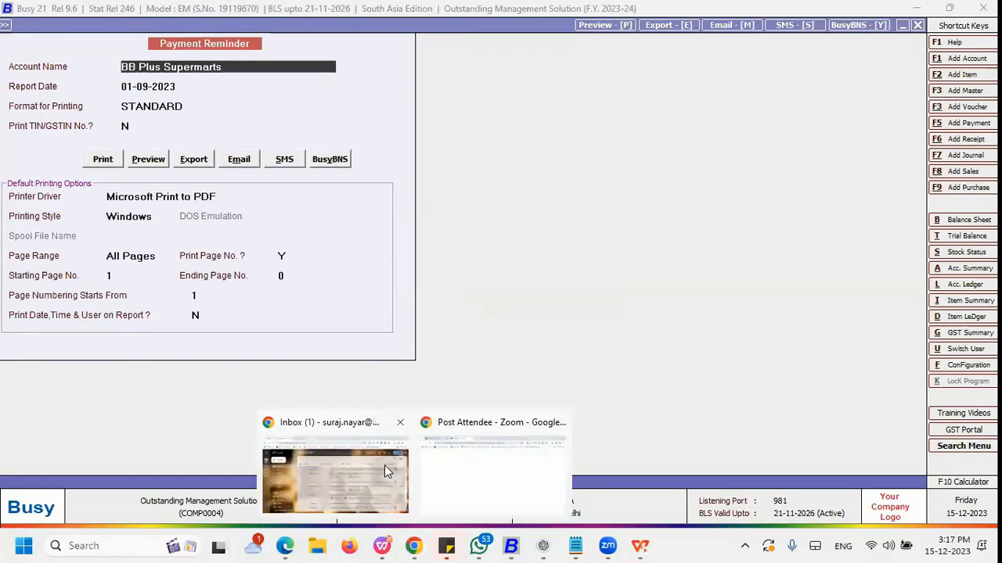
pyautogui.click(335, 470)
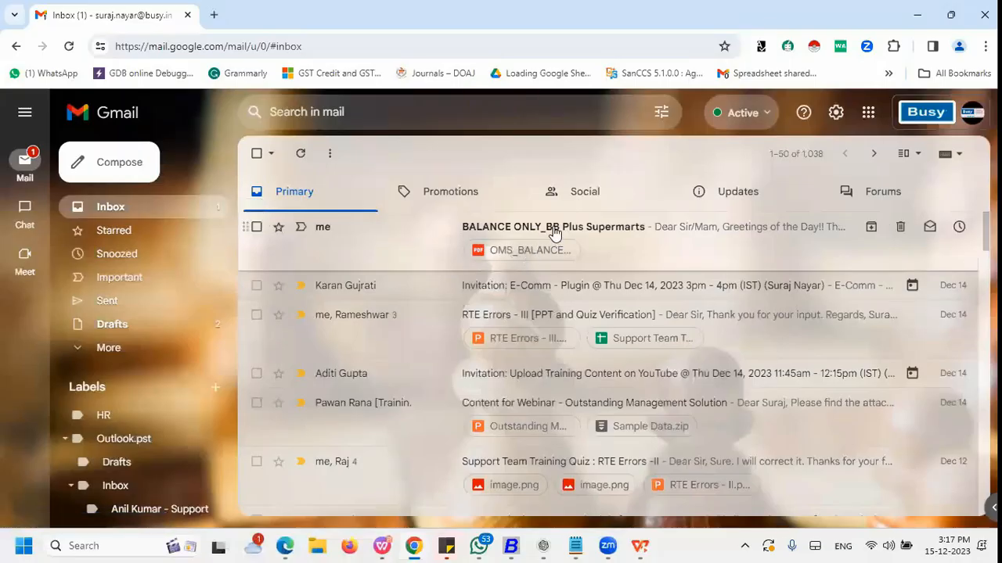
pyautogui.click(554, 233)
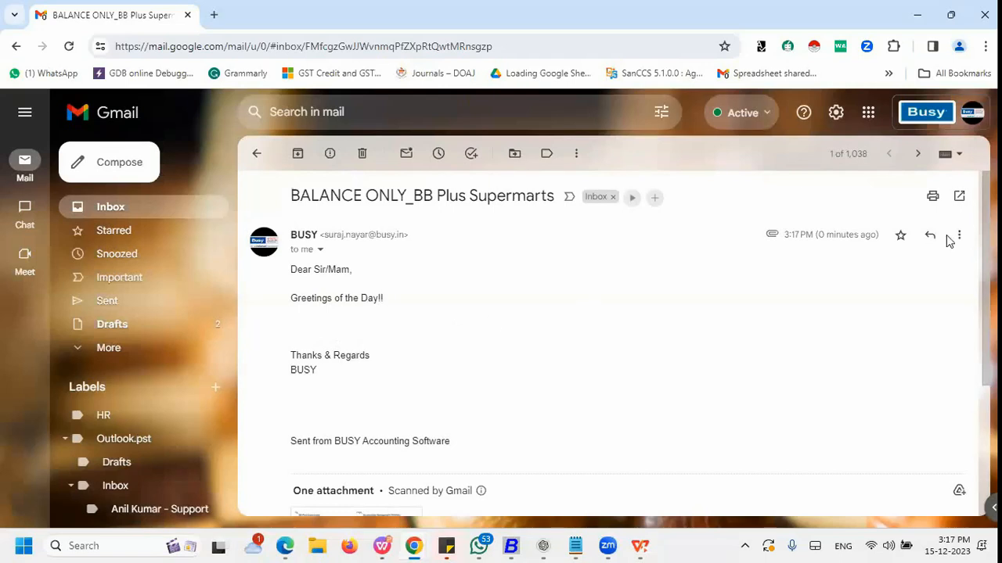
pyautogui.moveTo(986, 234); pyautogui.dragTo(986, 354)
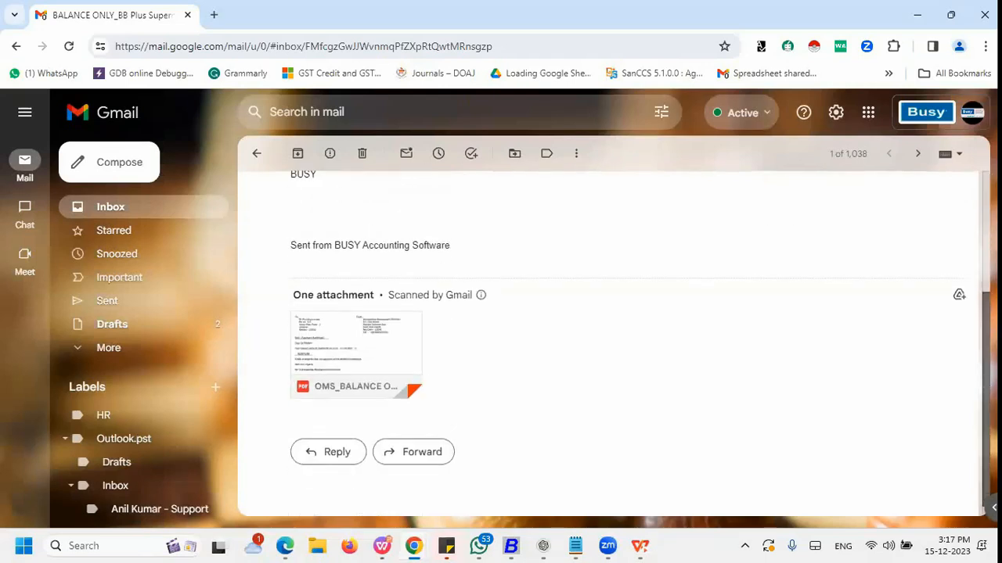
pyautogui.click(351, 336)
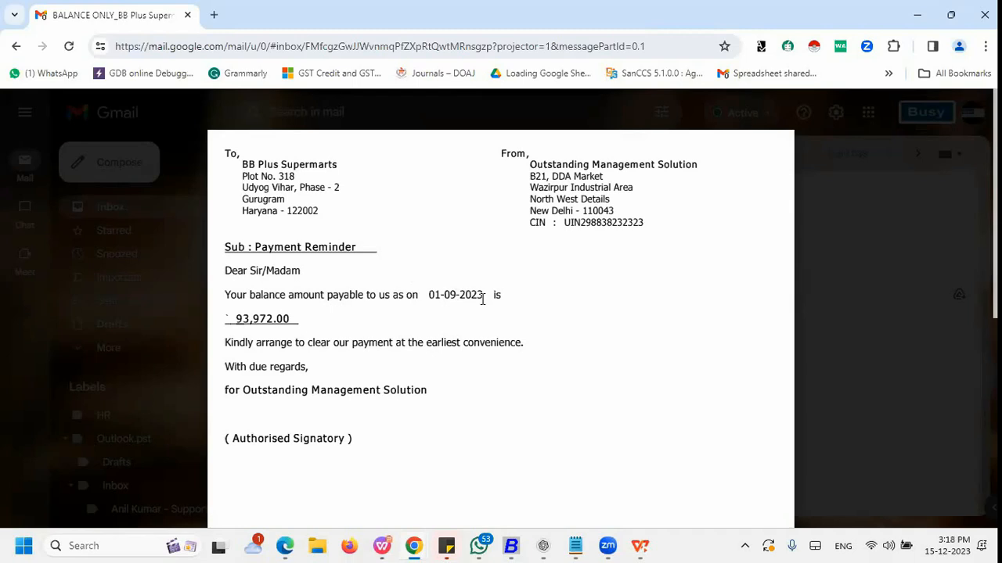
pyautogui.moveTo(264, 353)
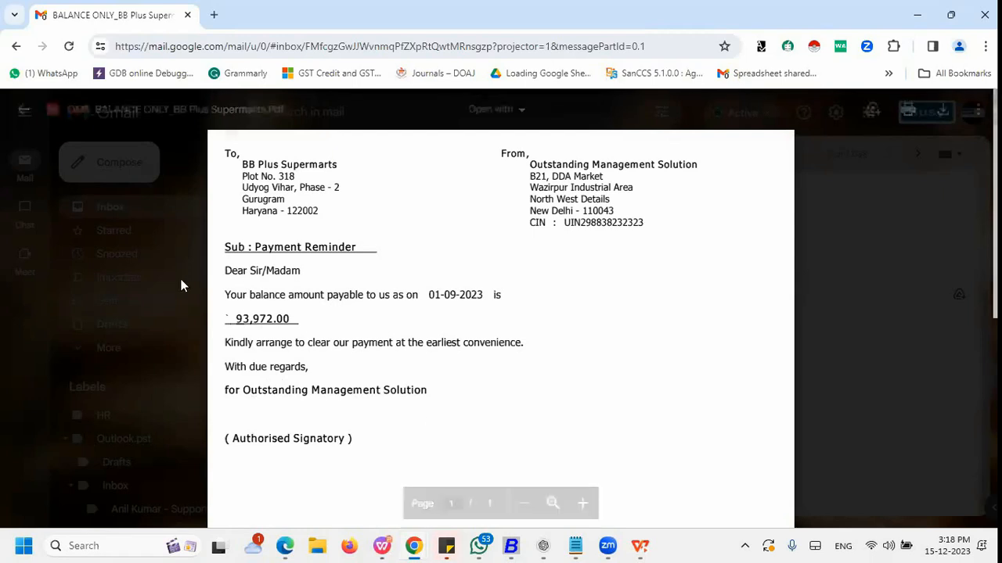
pyautogui.click(21, 115)
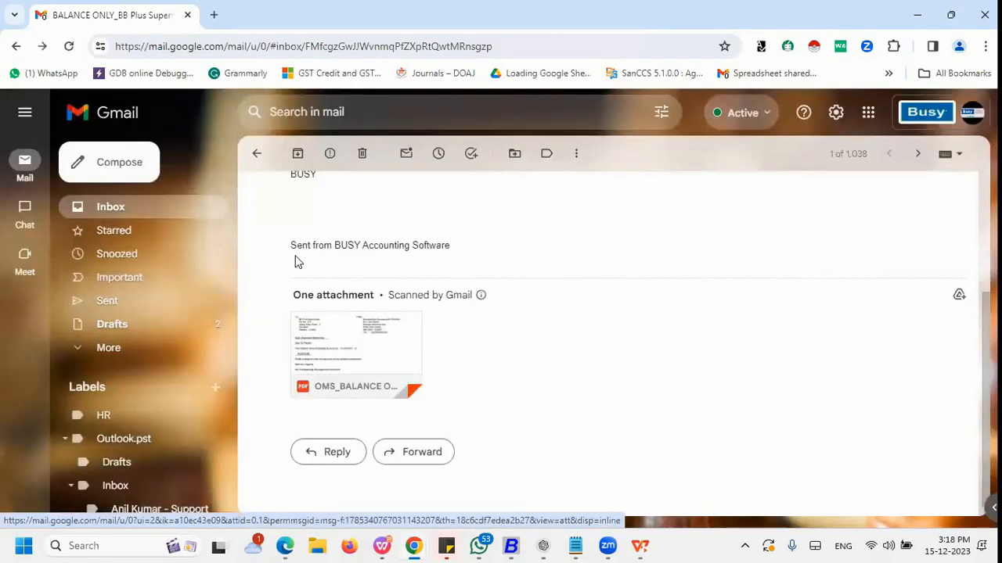
# Step: Switch back to Busy and choose to send the payment reminder by SMS
pyautogui.moveTo(412, 546)
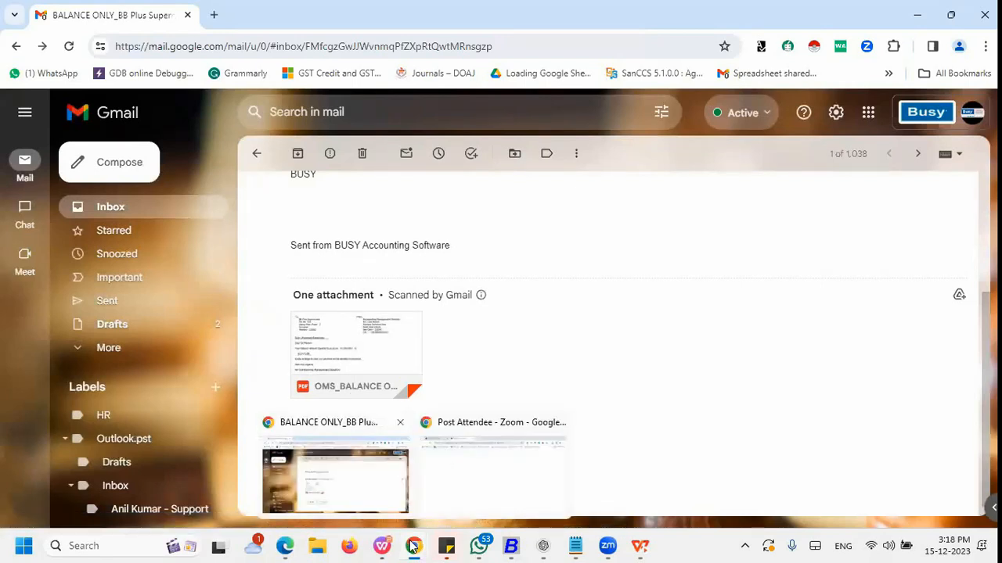
pyautogui.click(511, 545)
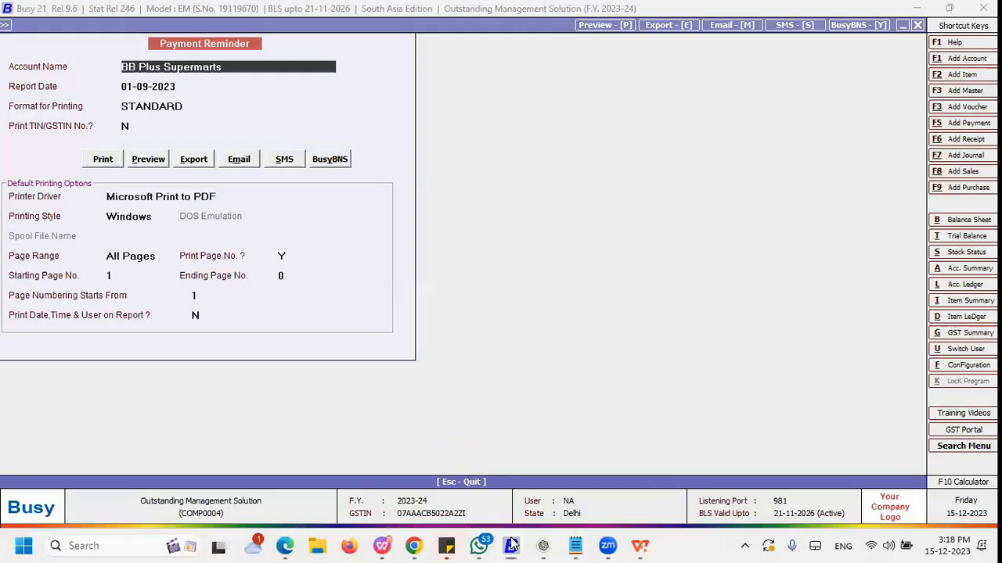
pyautogui.click(284, 160)
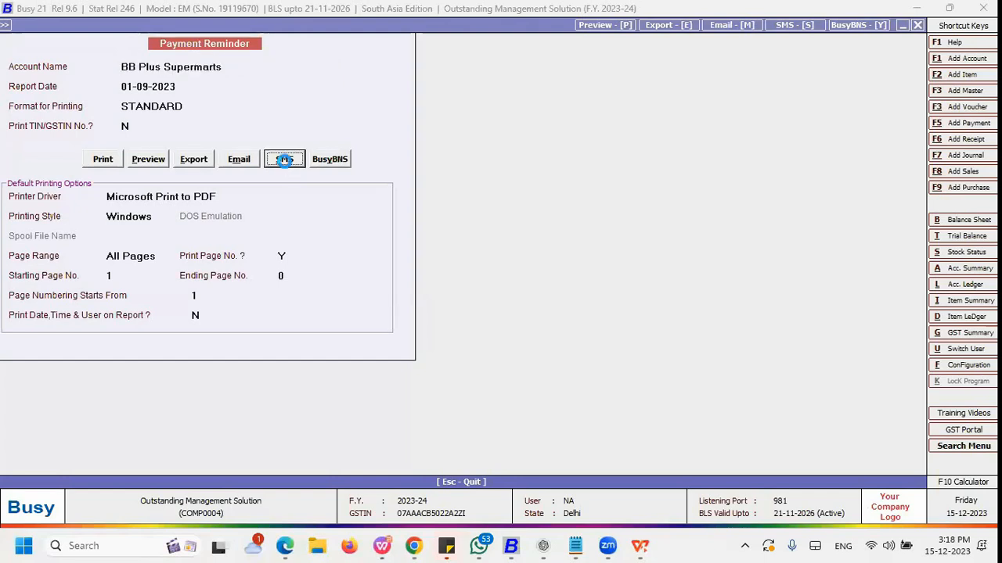
pyautogui.press('Return')
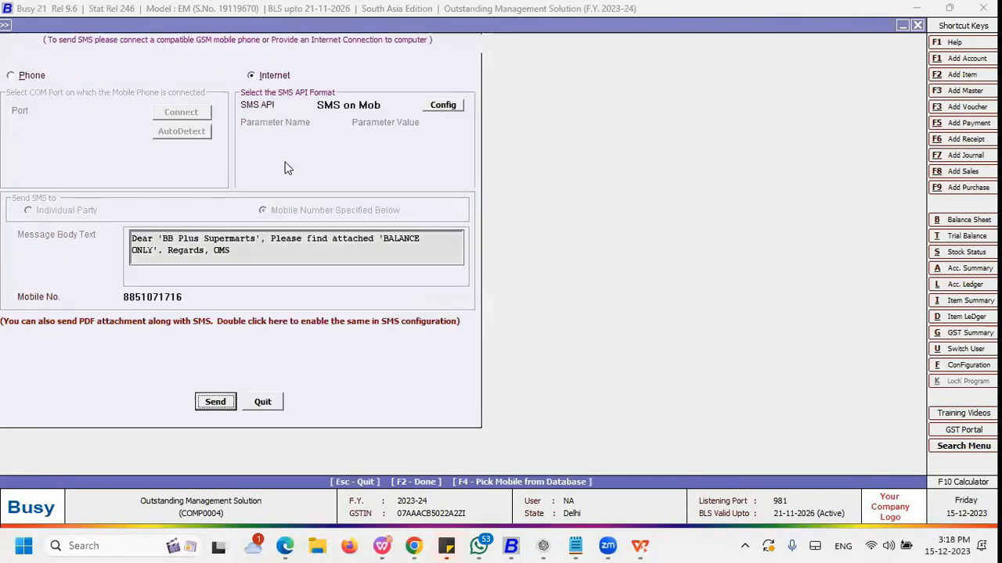
# Step: Send the payment reminder by SMS through the SMS on Mob API to the recipient's mobile number
pyautogui.click(382, 105)
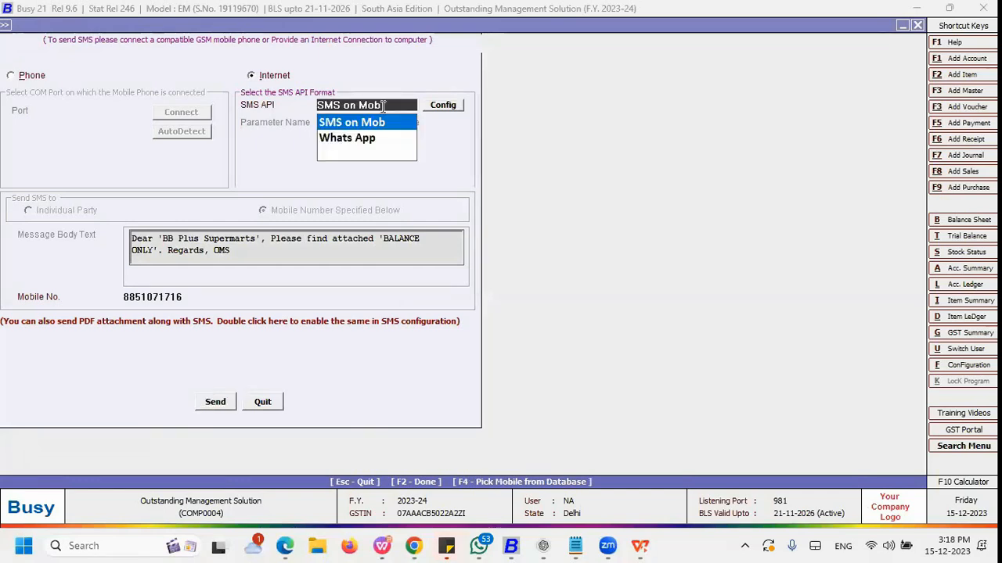
pyautogui.press('Return')
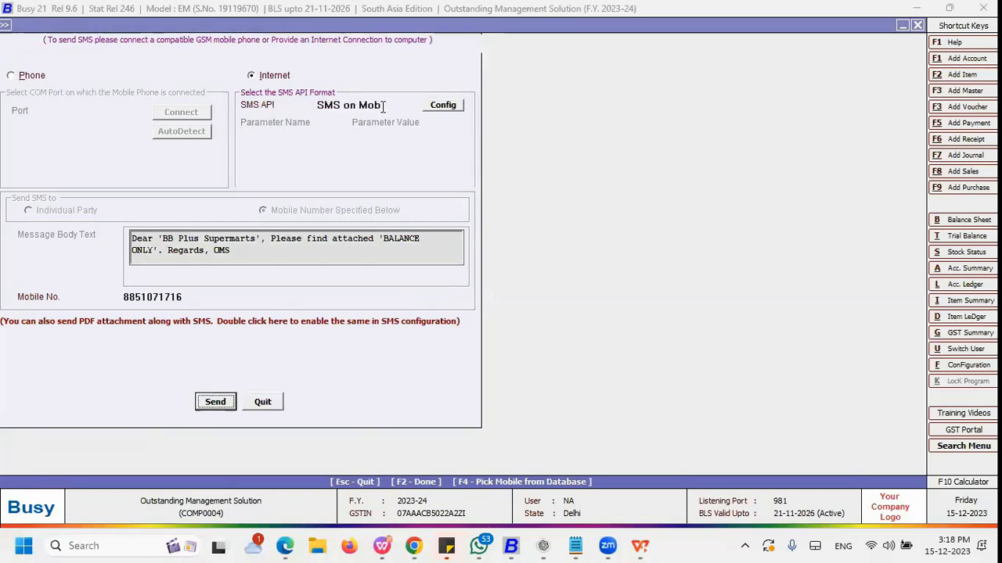
pyautogui.click(198, 296)
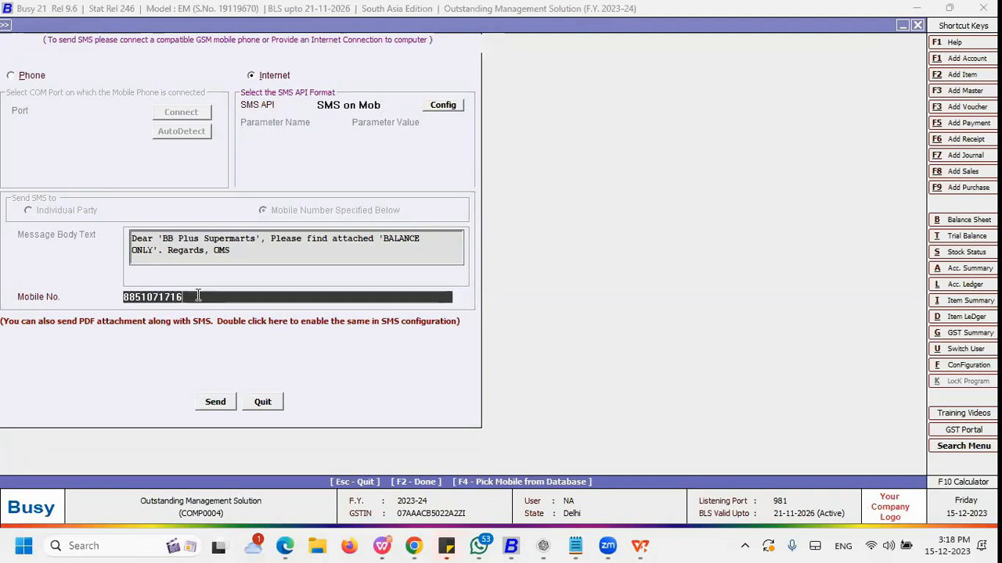
pyautogui.press('Return')
pyautogui.press('Return')
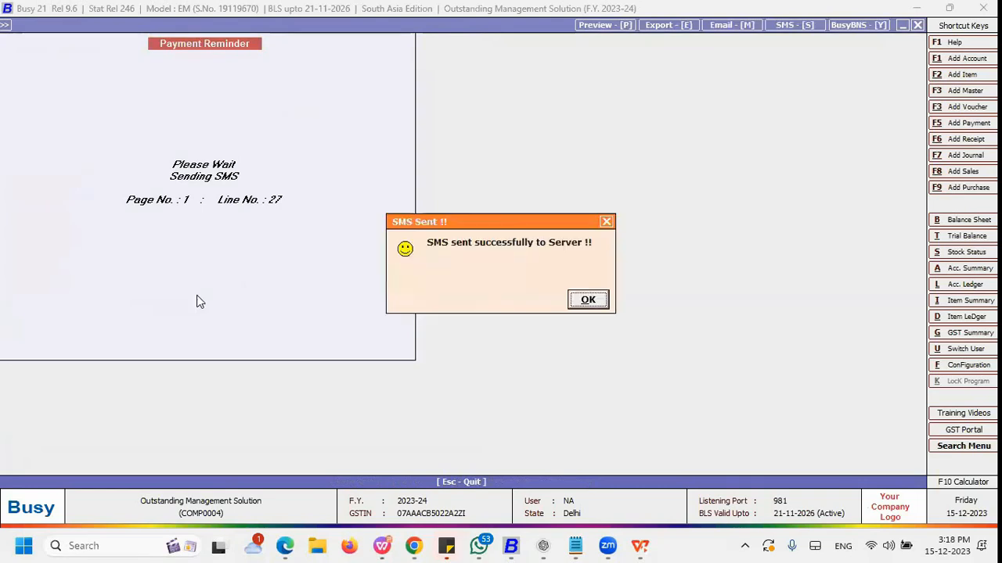
pyautogui.press('Return')
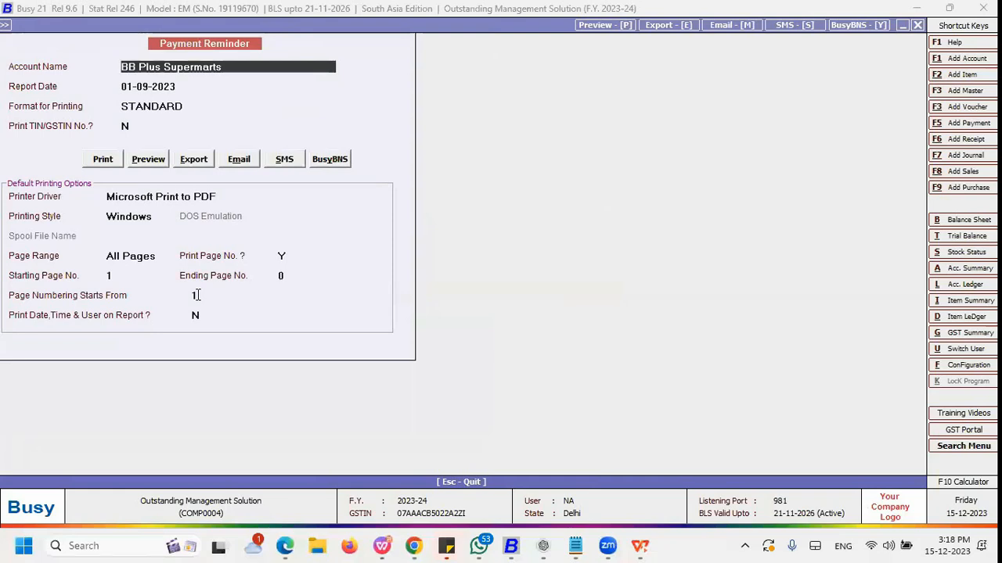
# Step: Send the payment reminder through the Whats App API to the party's WhatsApp number and return to the reminder screen
pyautogui.click(284, 159)
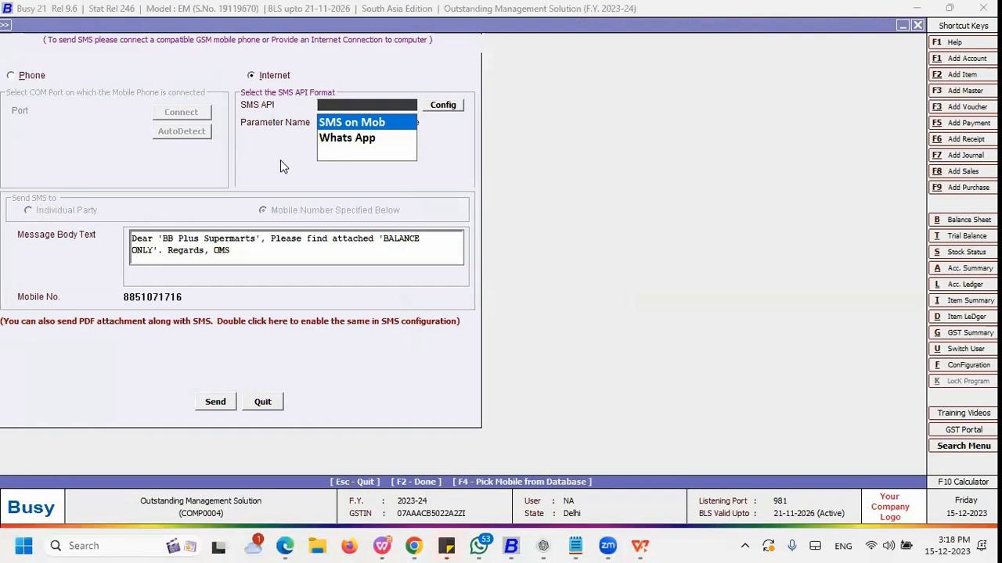
pyautogui.press('Down')
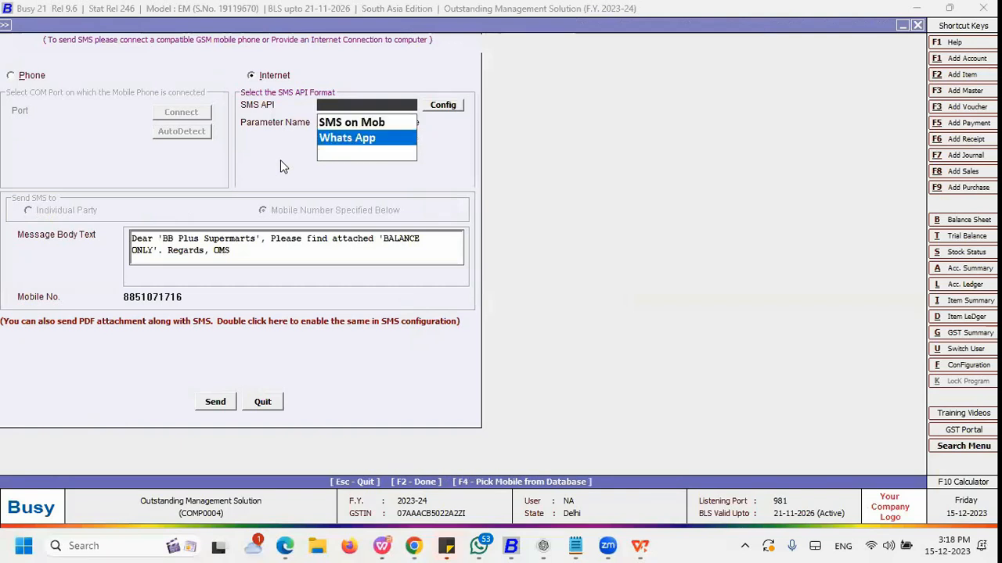
pyautogui.press('Return')
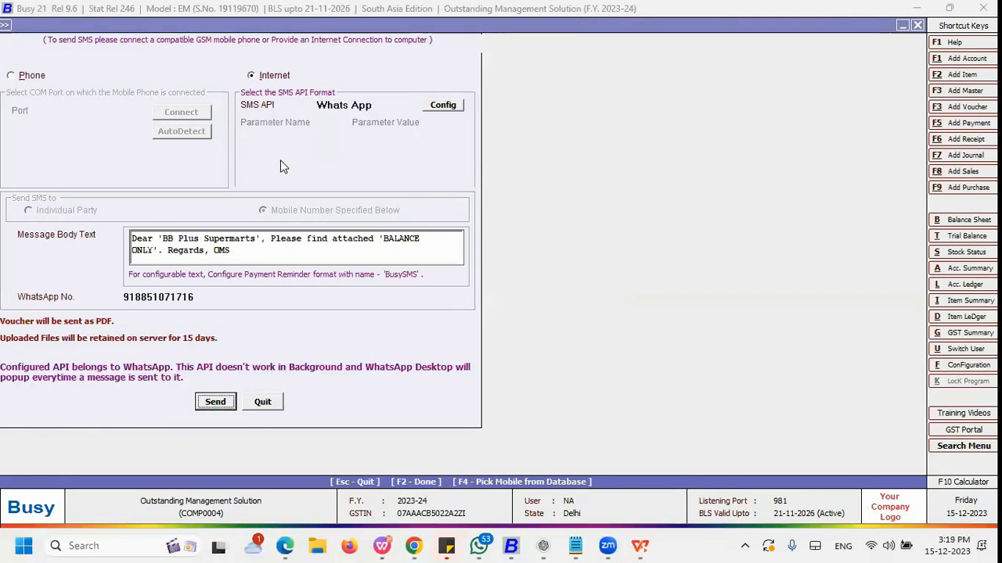
pyautogui.hotkey('shift', 'Tab')
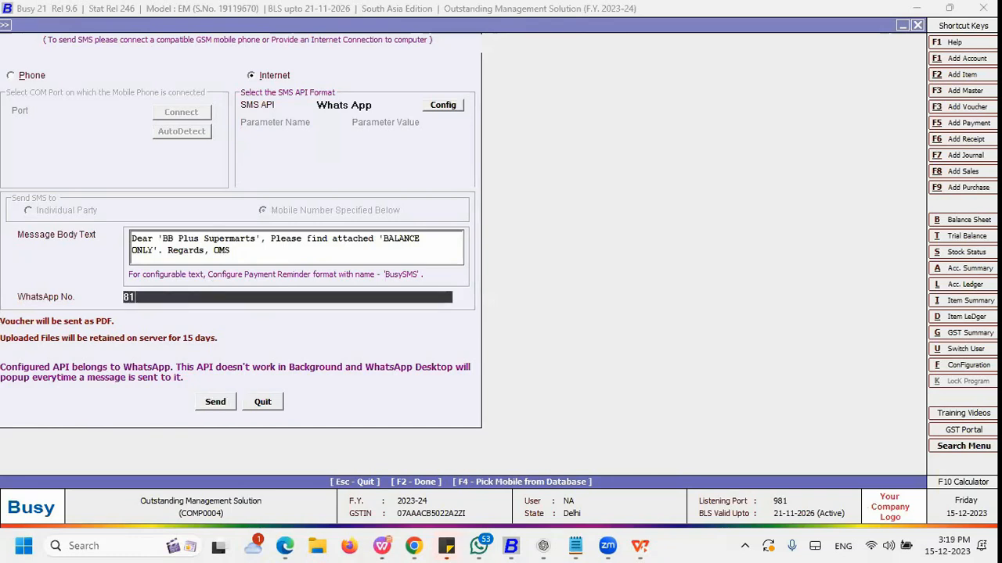
pyautogui.press('Return')
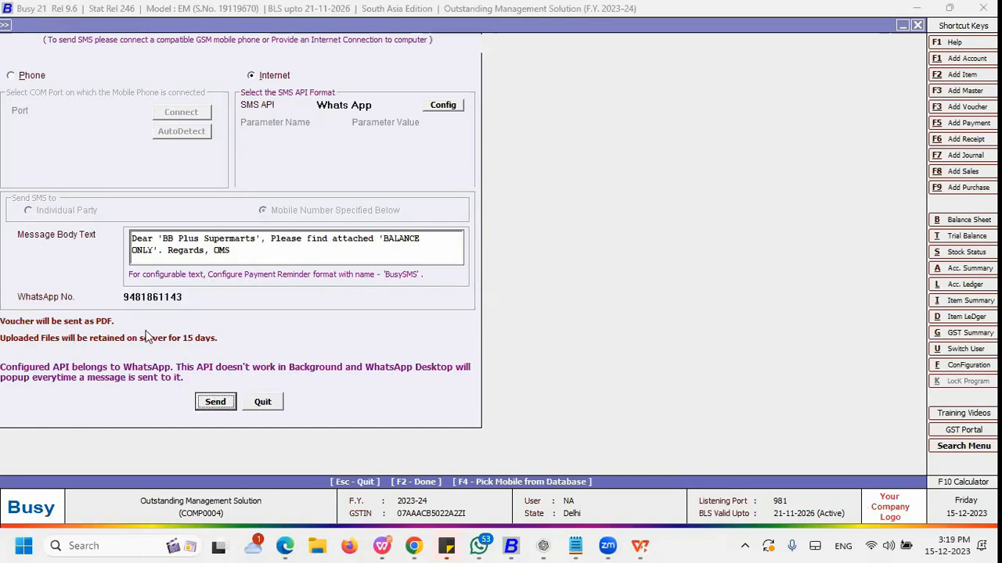
pyautogui.moveTo(230, 255); pyautogui.dragTo(99, 243)
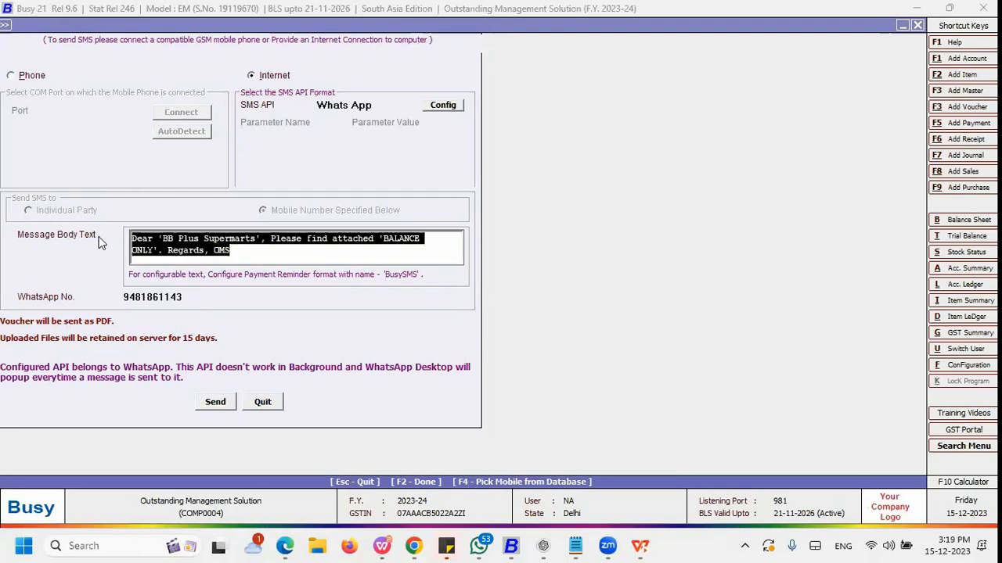
pyautogui.click(255, 256)
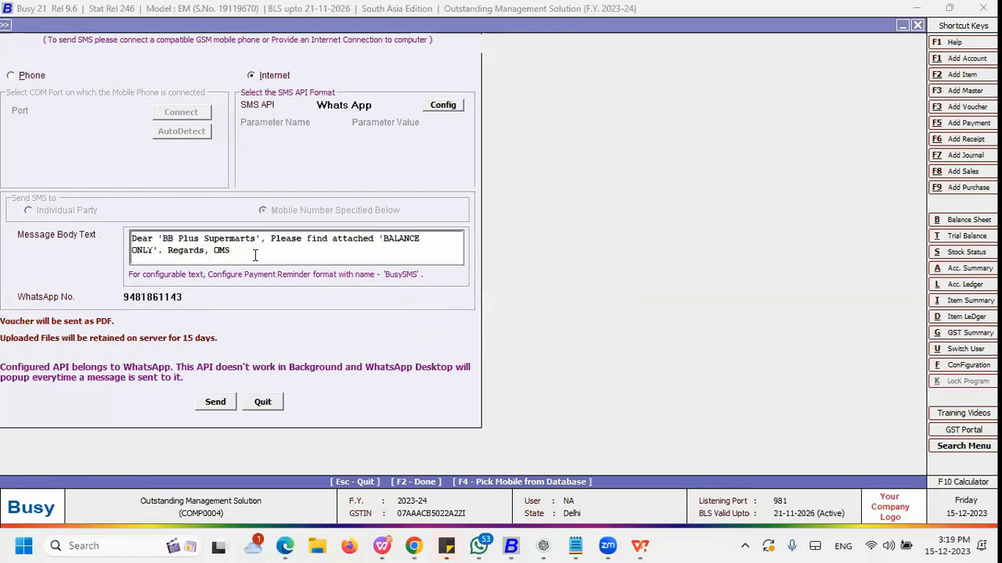
pyautogui.click(215, 401)
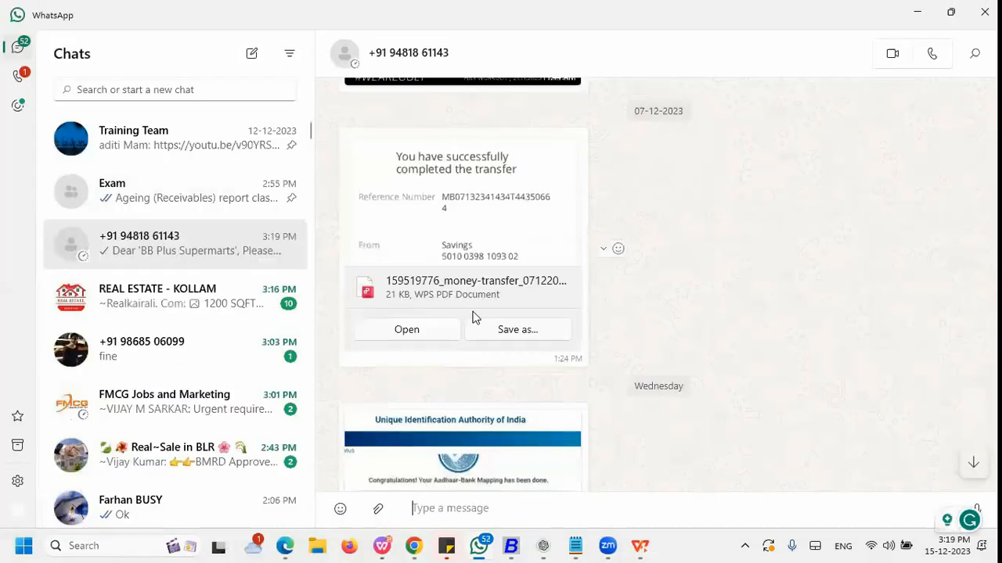
pyautogui.click(917, 12)
pyautogui.click(588, 300)
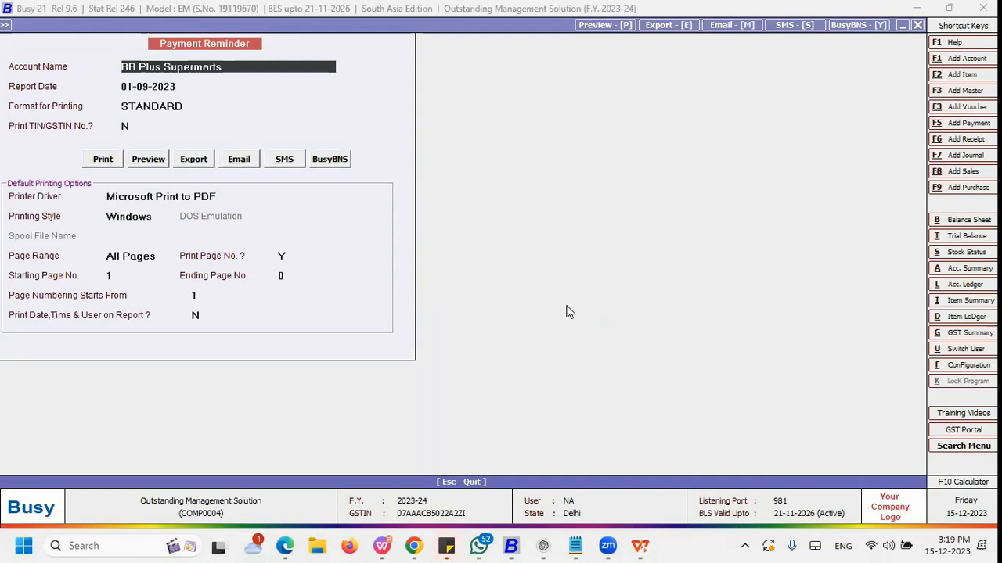
# Step: Open the BusyBNS notification details for the reminder and exit the payment reminder screens
pyautogui.click(323, 164)
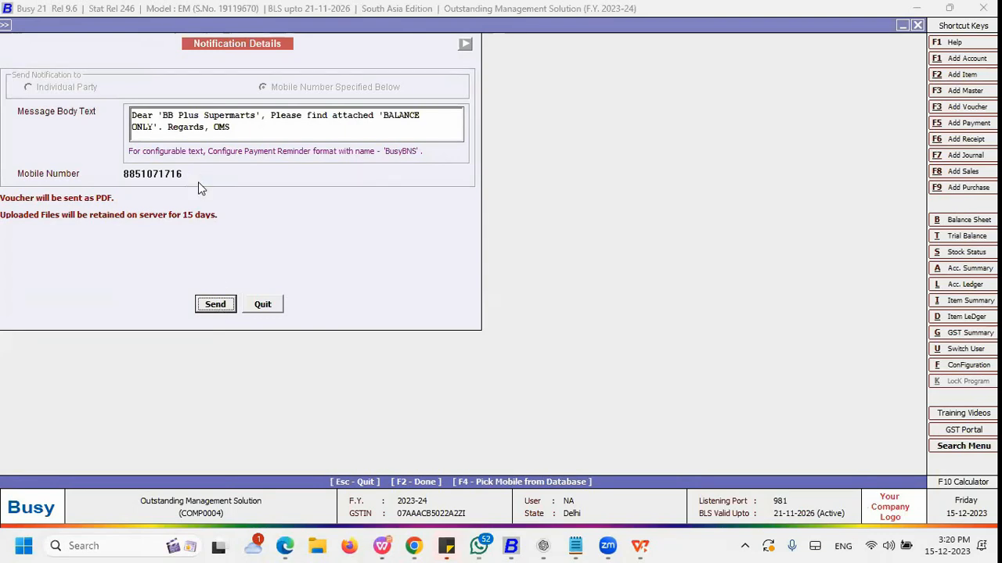
pyautogui.press('Escape')
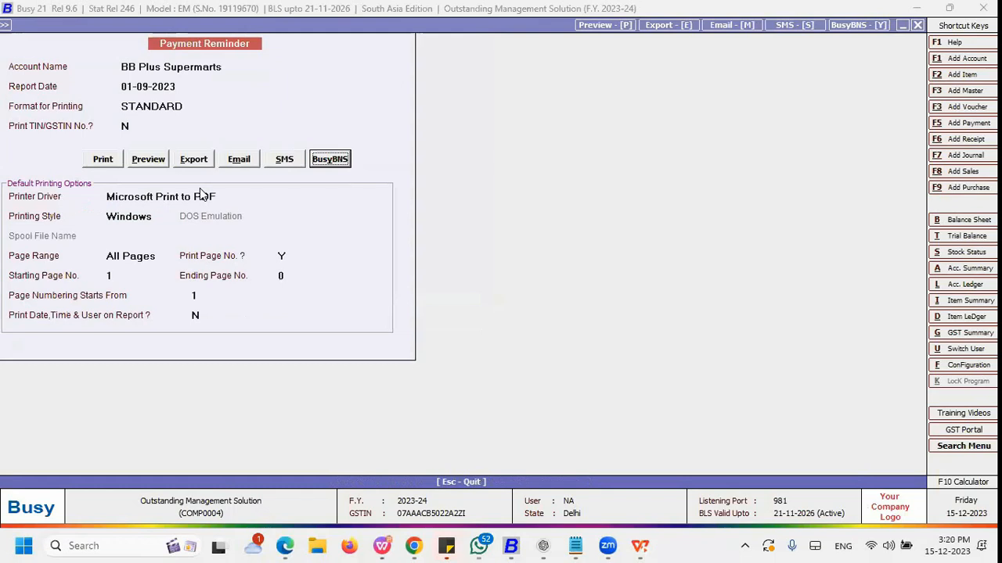
pyautogui.press('Escape')
pyautogui.press('Escape')
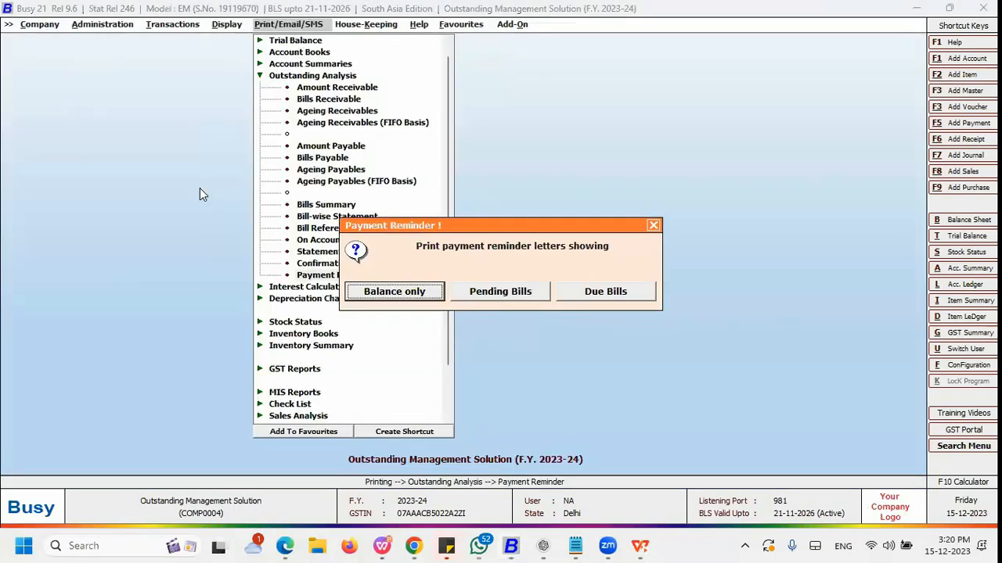
pyautogui.press('Escape')
pyautogui.press('Left')
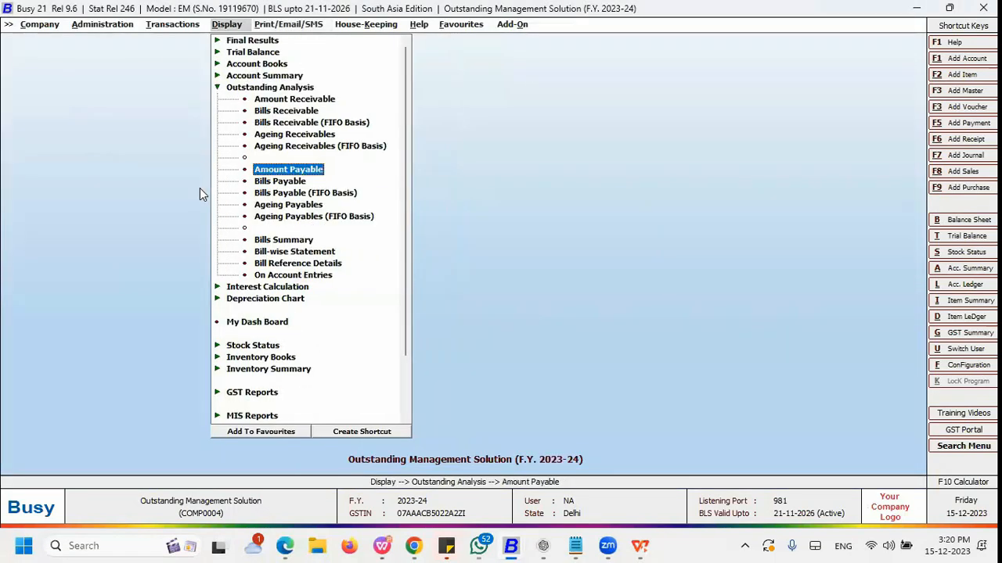
# Step: Switch to the presentation slides, advance to the Ageing Analysis Reports slide, and return to Busy
pyautogui.hotkey('alt', 'Tab')
pyautogui.click(723, 134)
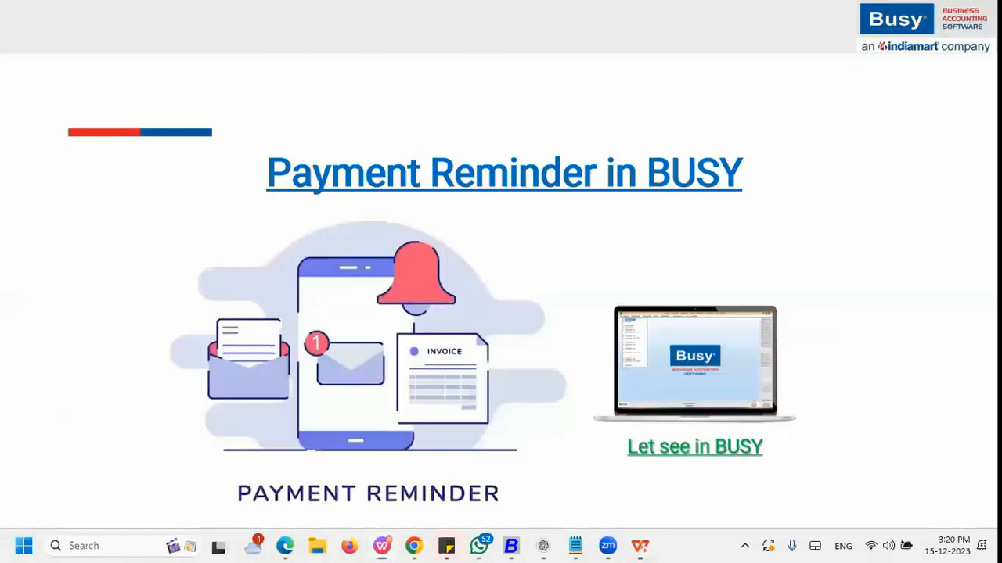
pyautogui.press('Right')
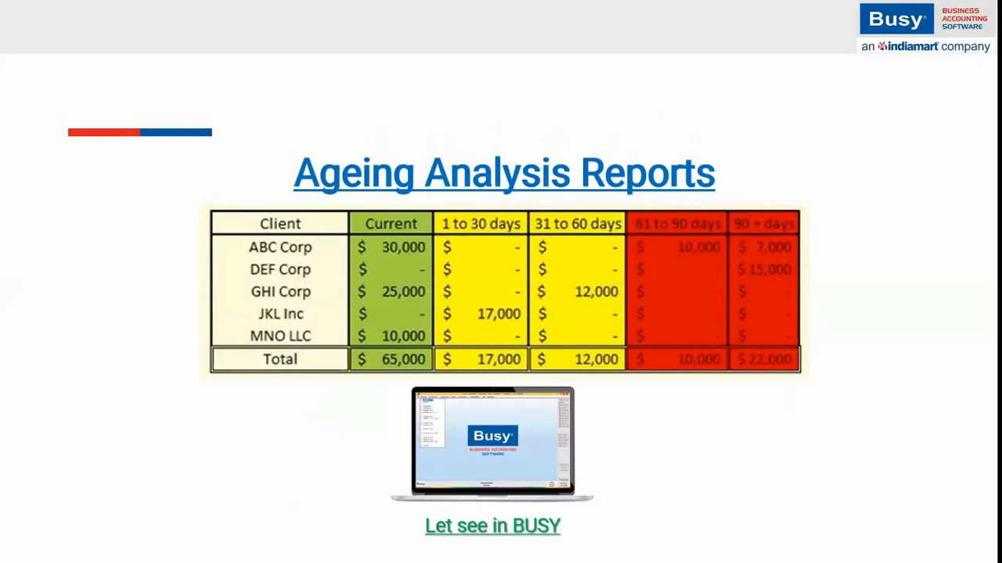
pyautogui.hotkey('alt', 'Tab')
pyautogui.hotkey('alt', 'Tab')
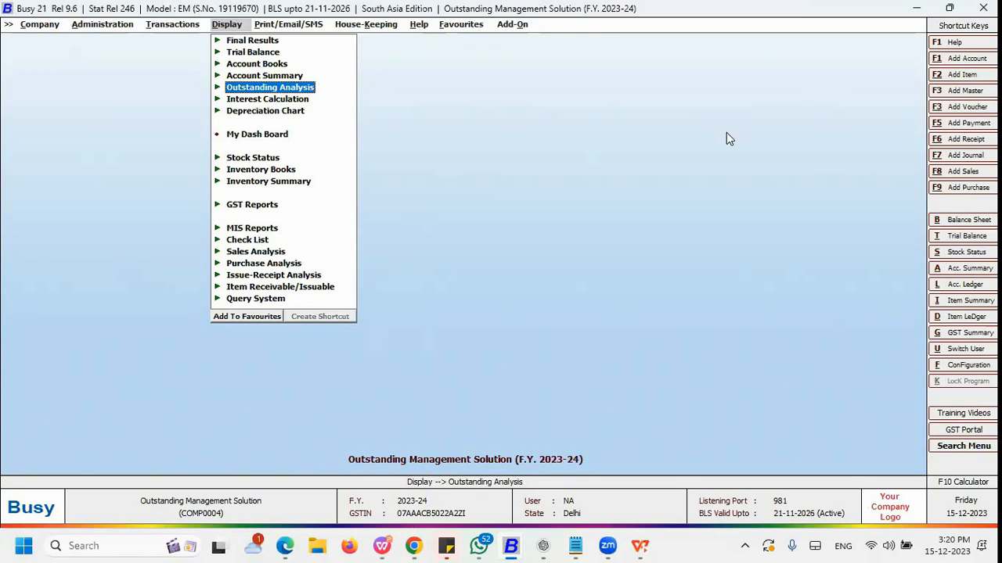
# Step: Review the bill-by-bill details configuration in the Accounts Features / Options and save the options
pyautogui.press('Left')
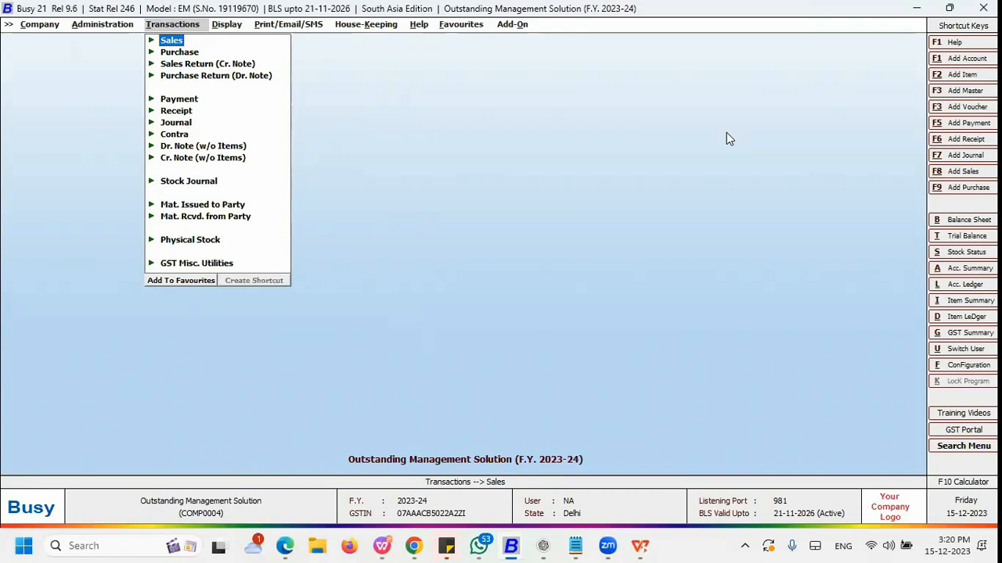
pyautogui.press('Left')
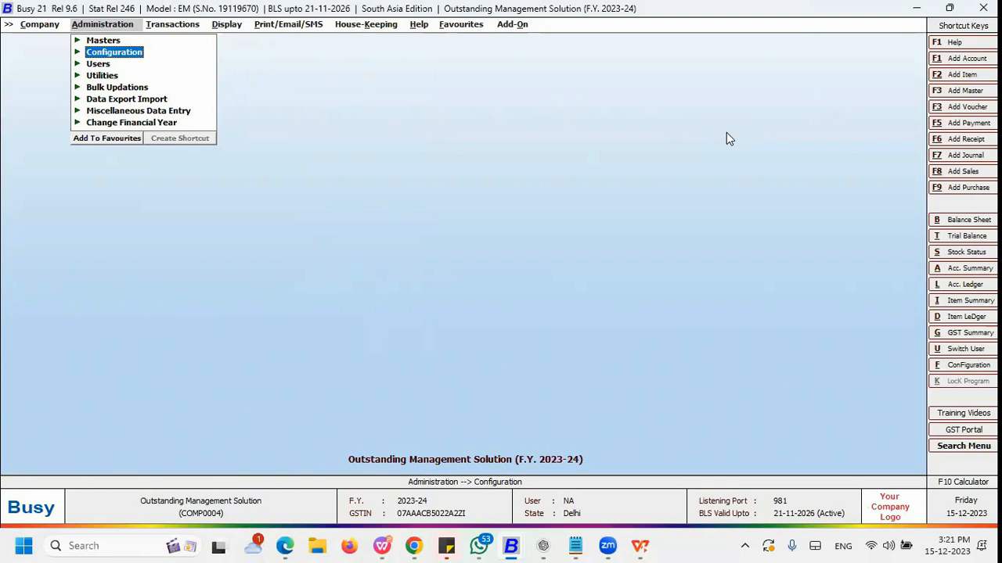
pyautogui.press('Return')
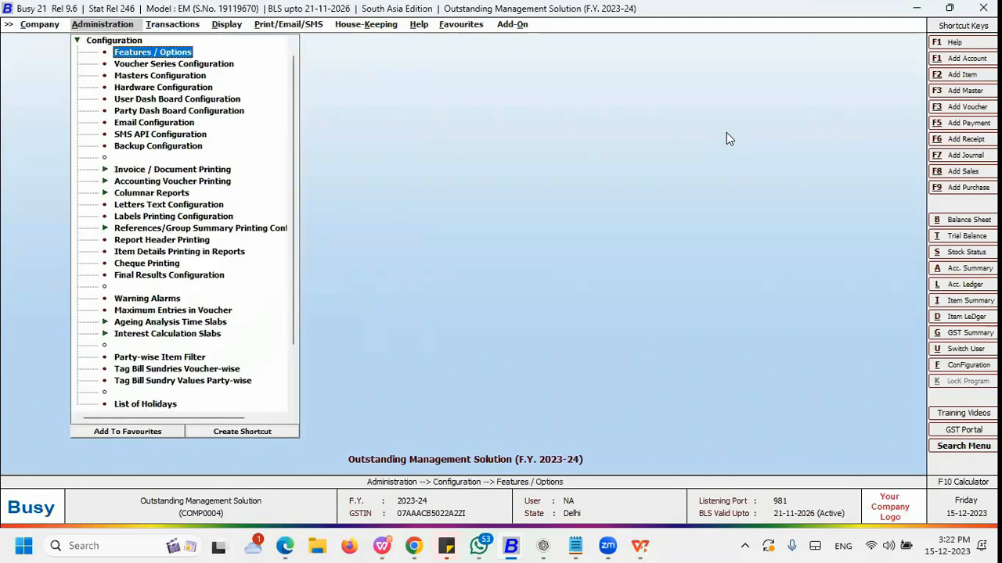
pyautogui.press('Return')
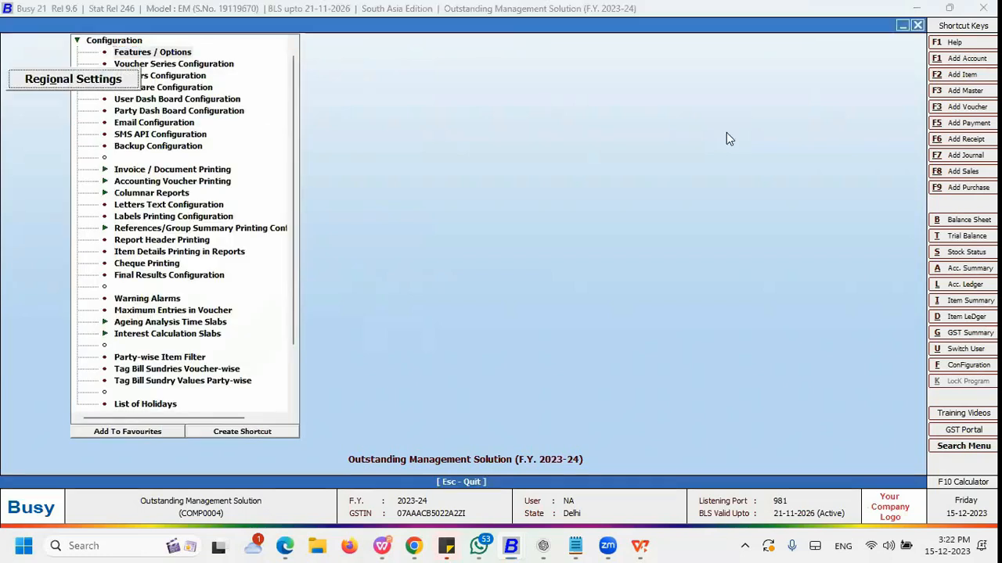
pyautogui.press('Down')
pyautogui.press('Return')
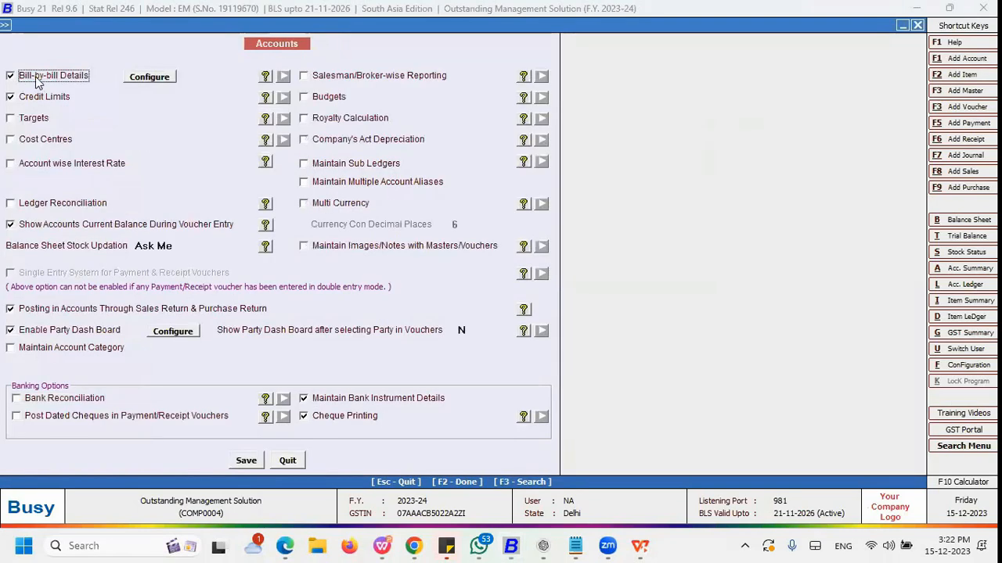
pyautogui.click(37, 76)
pyautogui.click(37, 76)
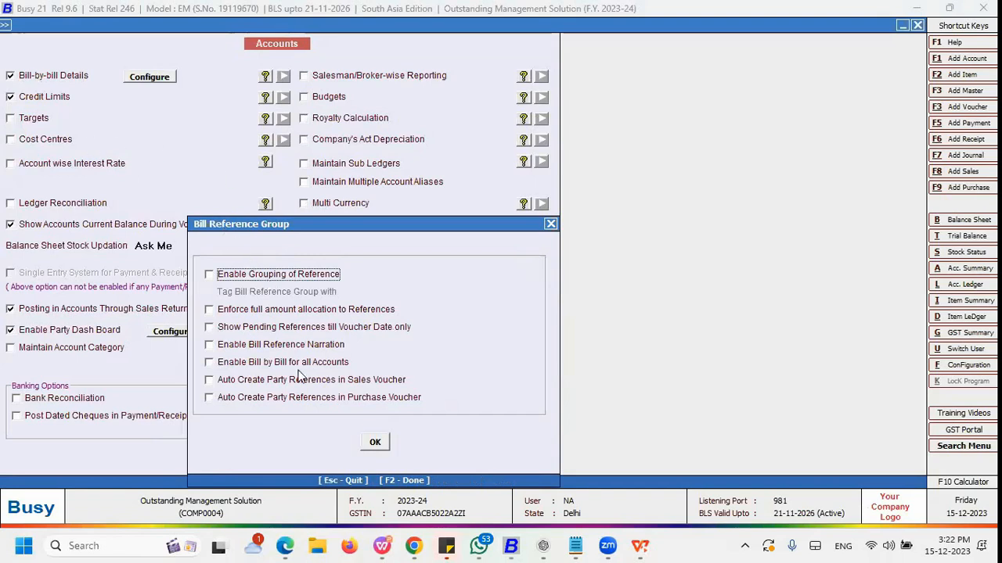
pyautogui.click(367, 442)
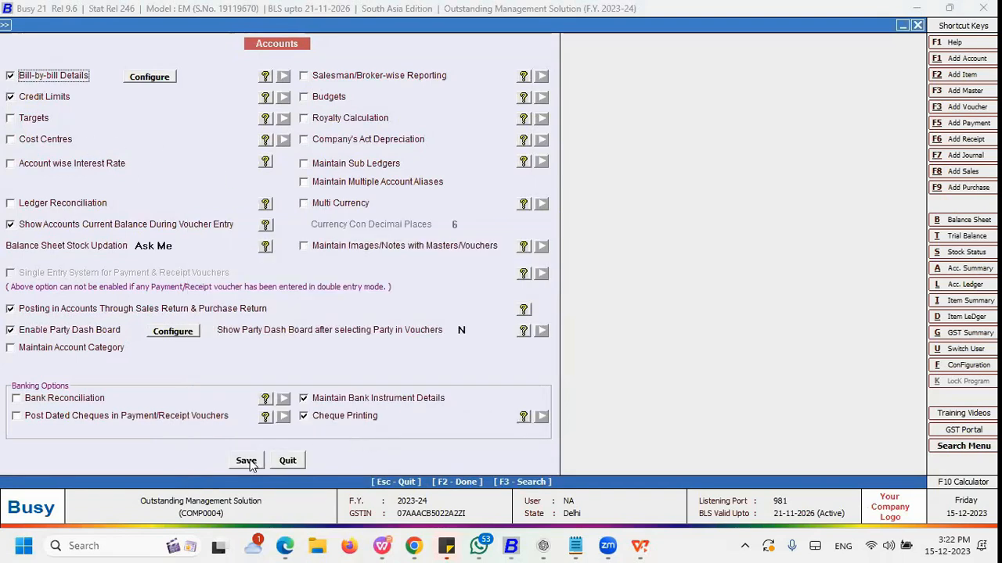
pyautogui.click(247, 460)
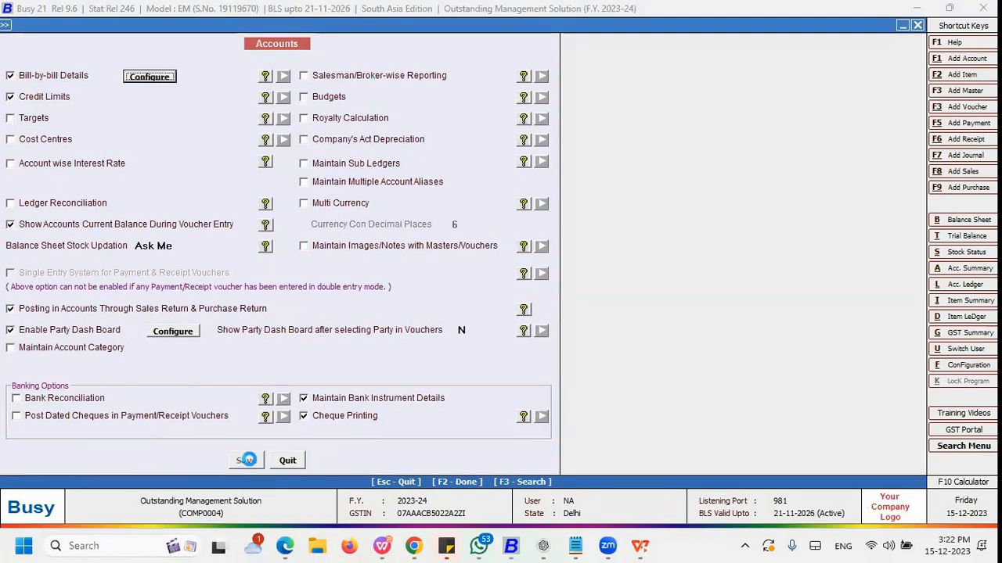
# Step: Start adding a new account master named Delta Electronics
pyautogui.press('Escape')
pyautogui.press('Escape')
pyautogui.press('Up')
pyautogui.press('Return')
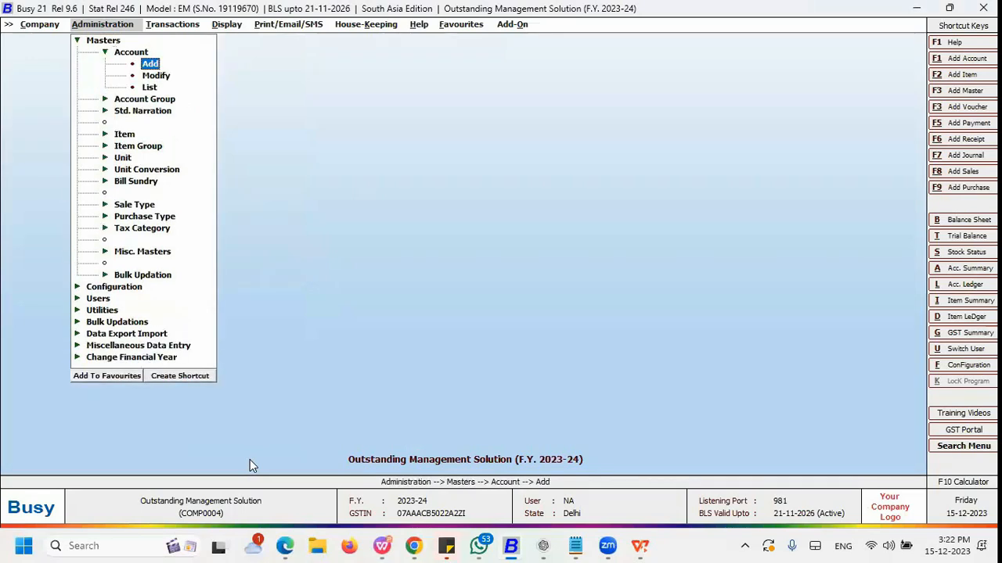
pyautogui.press('Down')
pyautogui.press('Up')
pyautogui.press('Down')
pyautogui.press('Return')
pyautogui.press('Escape')
pyautogui.press('Up')
pyautogui.press('Return')
pyautogui.write('Delta Electronics')
pyautogui.press('Return')
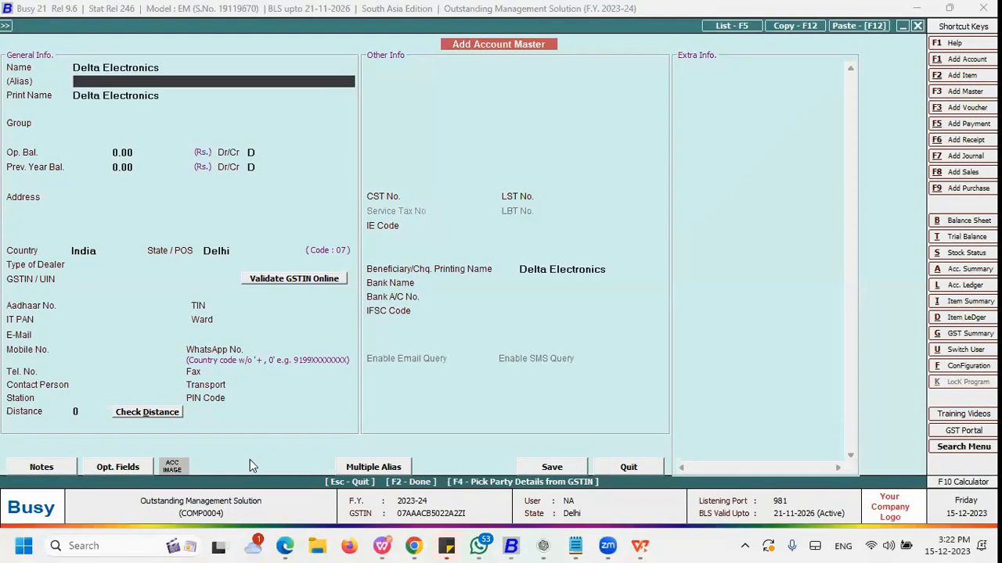
# Step: Set the new account's group to Sundry Debtors
pyautogui.press('Return')
pyautogui.press('Return')
pyautogui.write('sun')
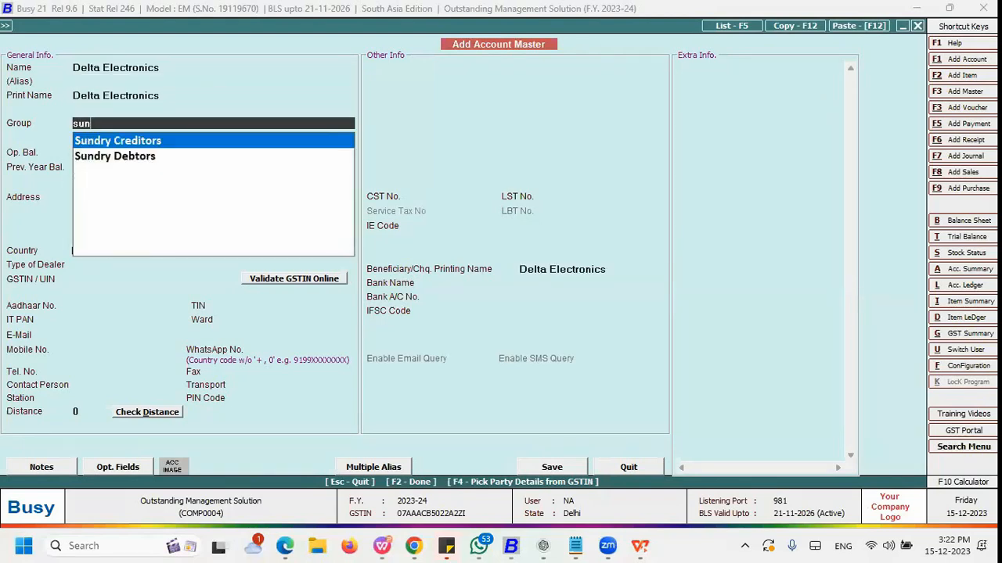
pyautogui.press('Down')
pyautogui.press('Return')
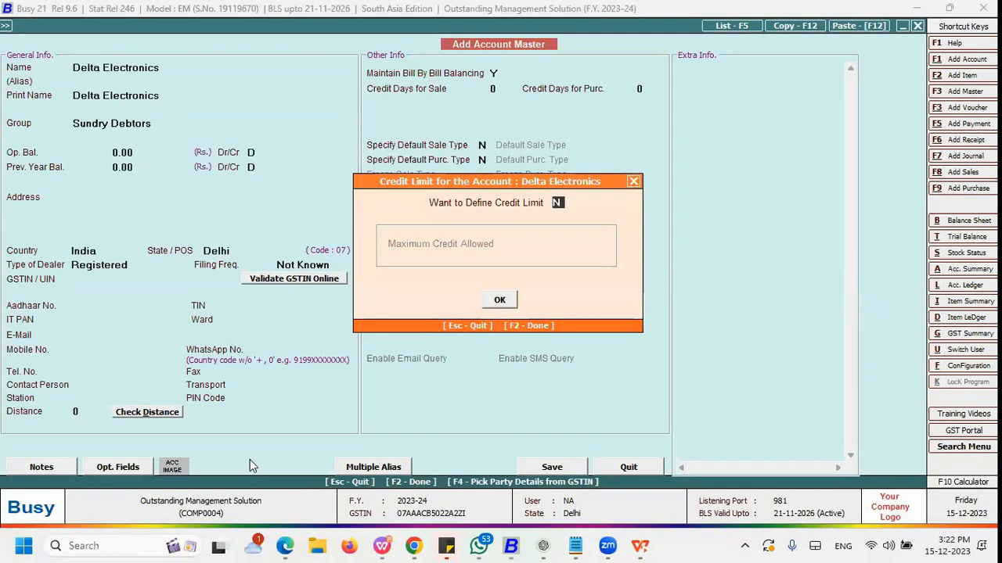
# Step: Define a credit limit for Delta Electronics with a maximum credit allowed of 10000
pyautogui.write('Y')
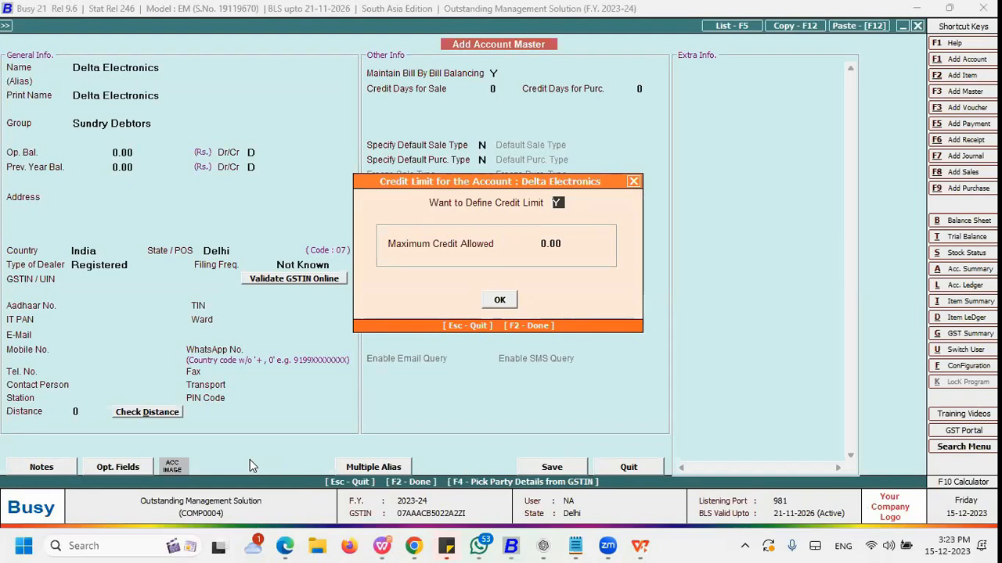
pyautogui.press('Return')
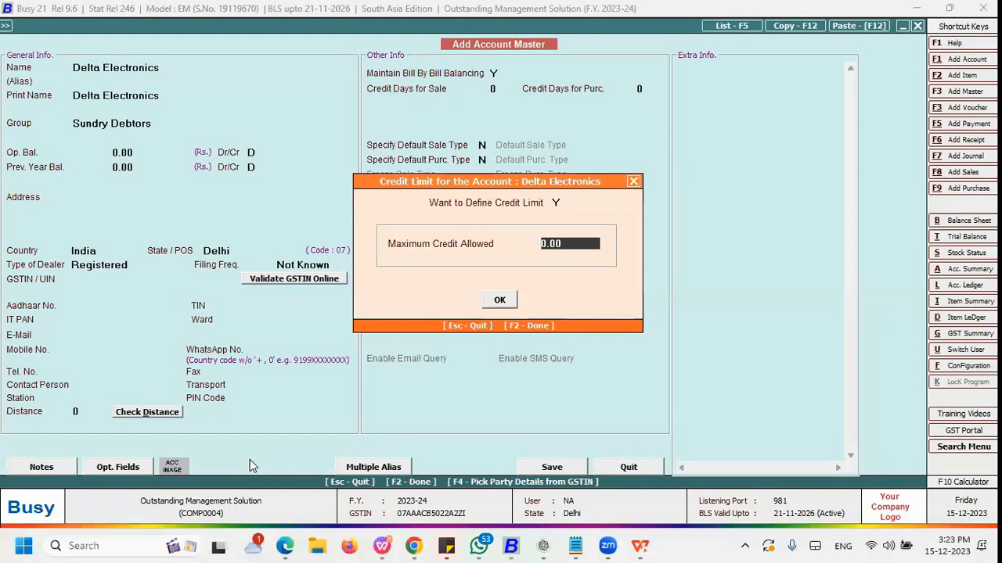
pyautogui.write('10000')
pyautogui.press('Return')
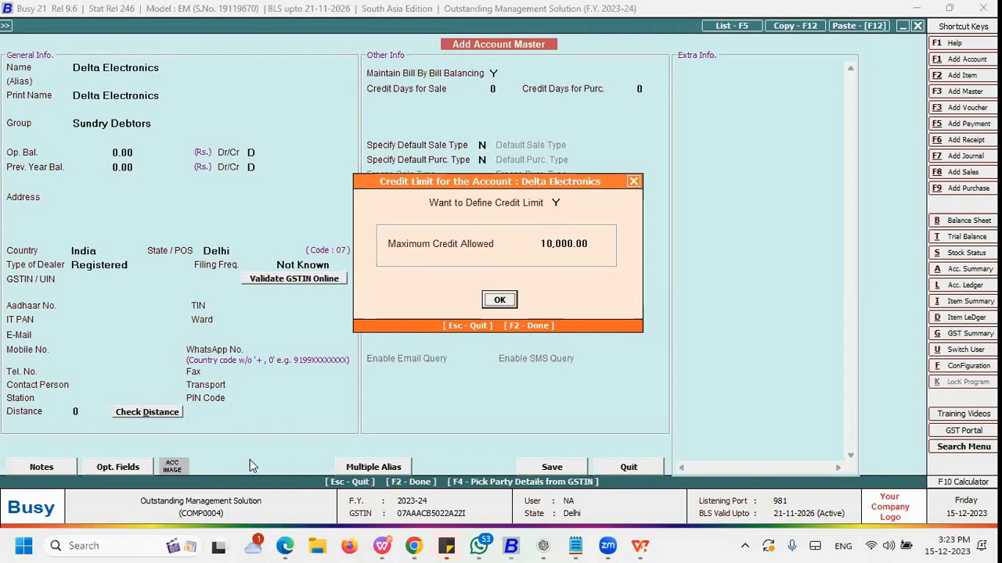
pyautogui.press('Return')
pyautogui.press('Return')
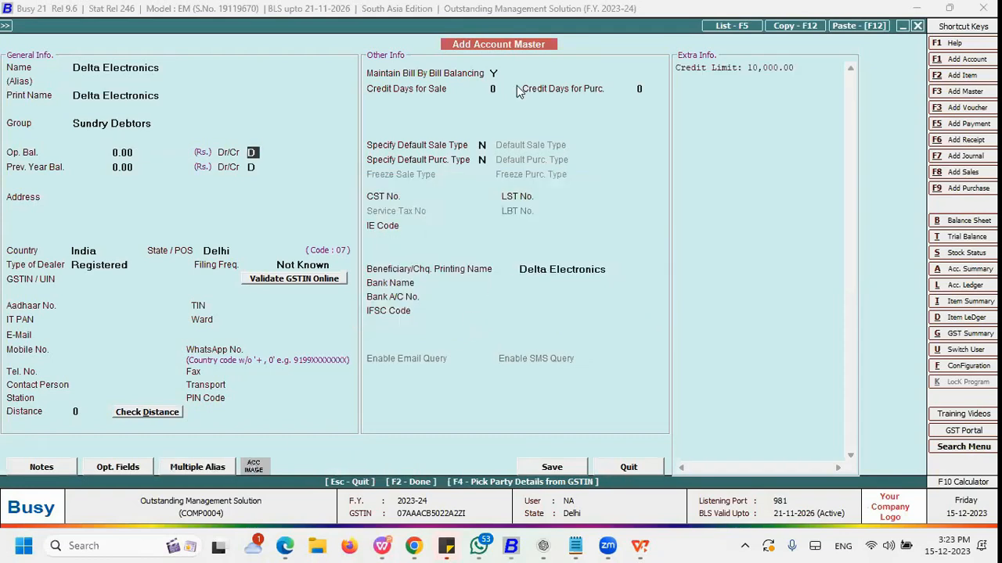
# Step: Keep Maintain Bill By Bill Balancing as Y and set Credit Days for Sale to 45
pyautogui.click(494, 73)
pyautogui.write('N')
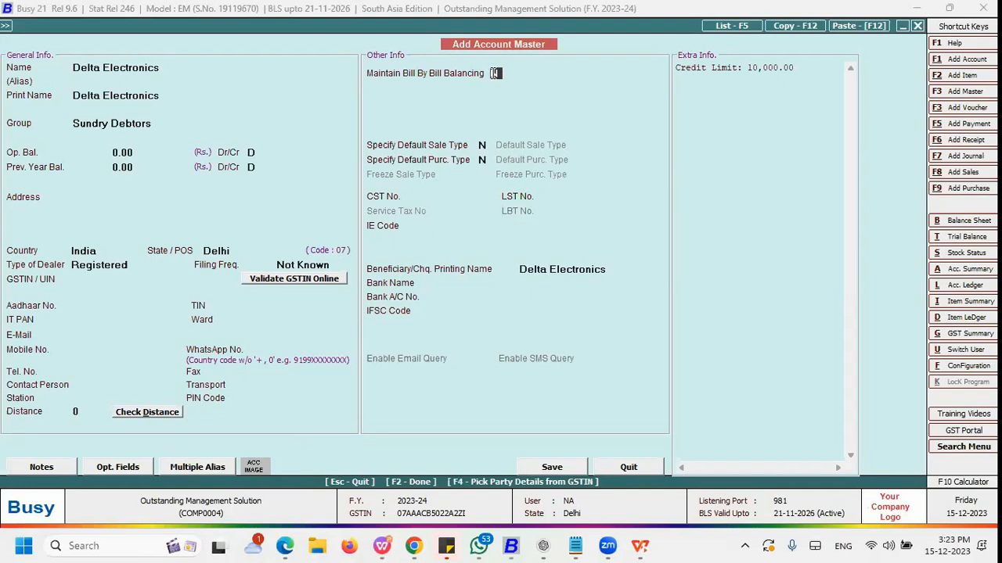
pyautogui.write('Y')
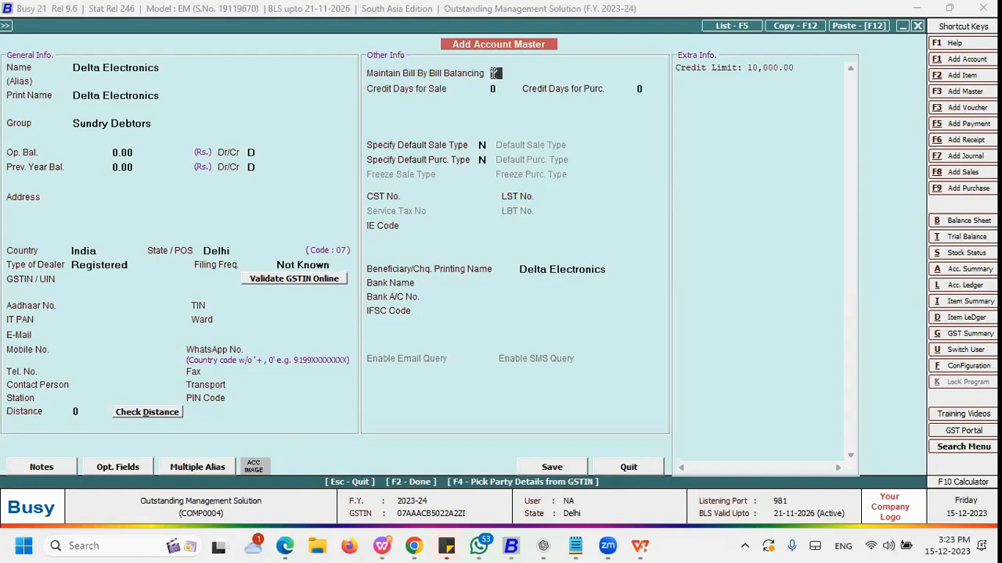
pyautogui.press('Return')
pyautogui.write('45')
pyautogui.press('Return')
# Step: Save the Delta Electronics account, accepting the switch of dealer type to Un-Registered
pyautogui.press('Up')
pyautogui.press('Return')
pyautogui.press('Up')
pyautogui.press('Return')
pyautogui.press('Up')
pyautogui.press('Return')
pyautogui.press('F2')
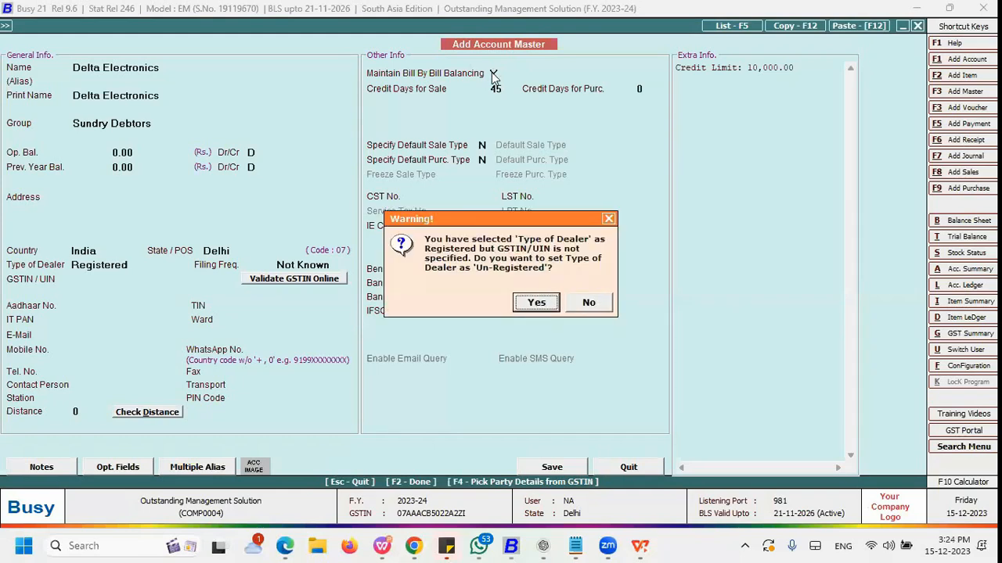
pyautogui.press('Return')
pyautogui.press('Return')
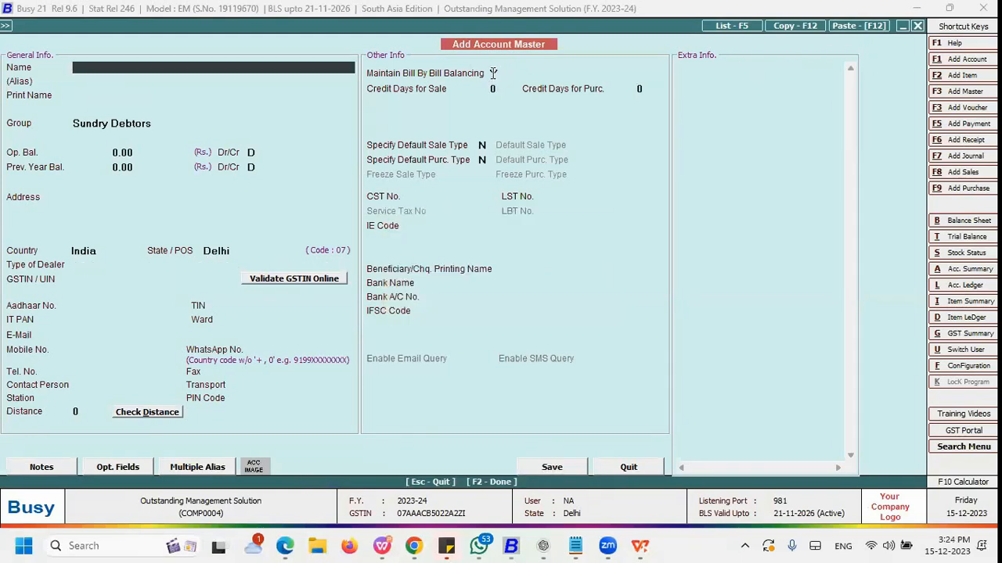
# Step: Open a new Sales voucher and set its date to 01-04-2023
pyautogui.press('Escape')
pyautogui.press('Escape')
pyautogui.press('Right')
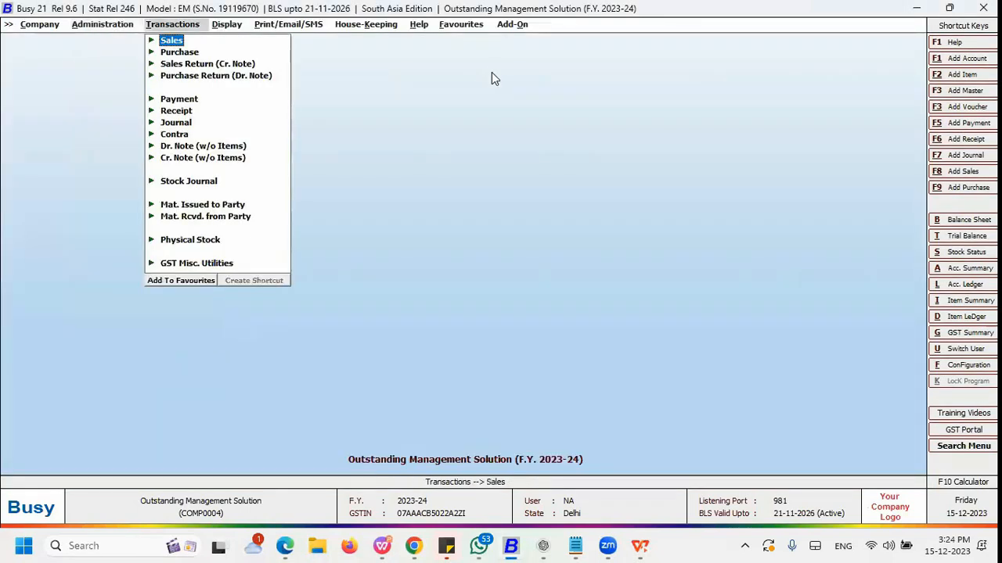
pyautogui.press('Return')
pyautogui.press('Return')
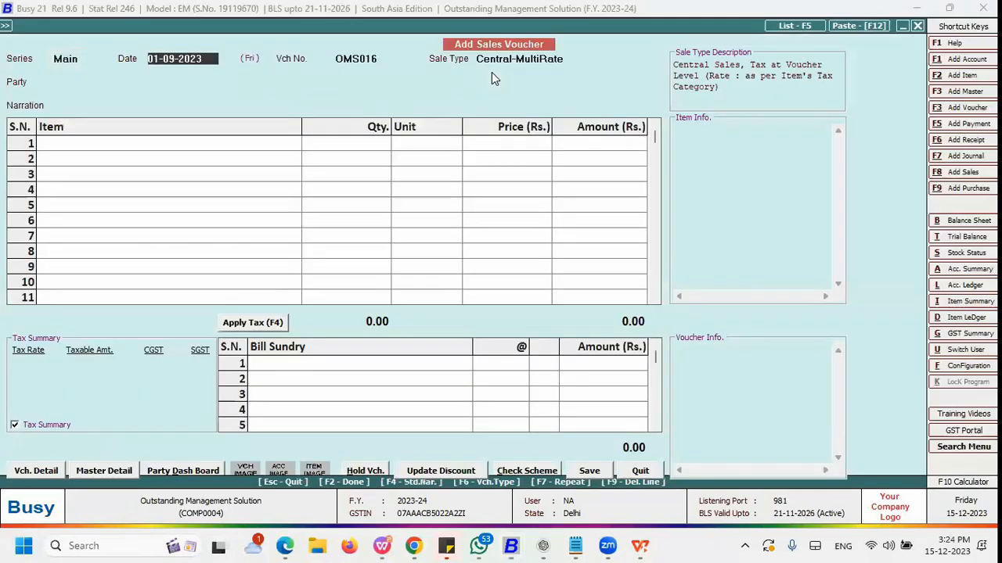
pyautogui.write('1.')
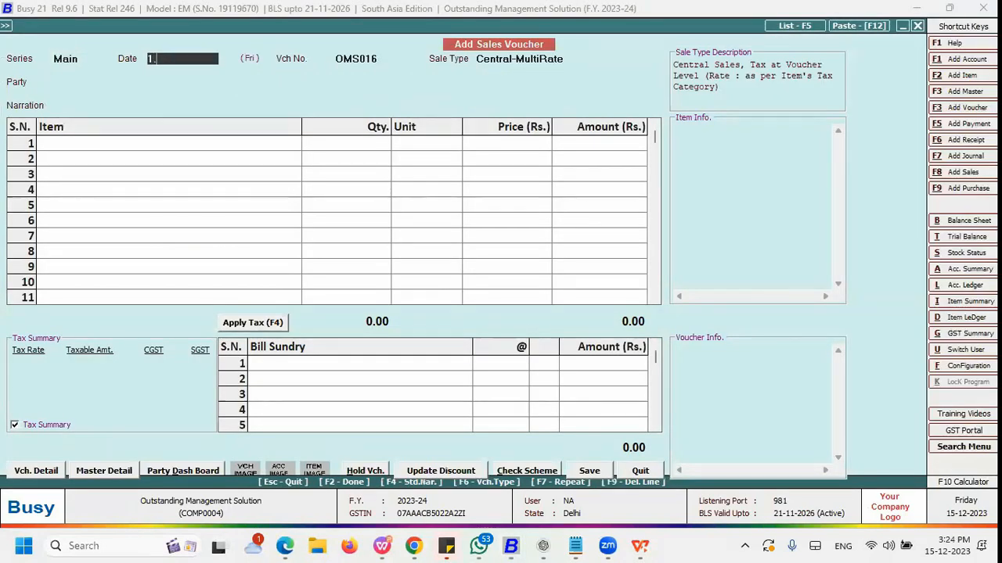
pyautogui.write('04')
pyautogui.press('Return')
# Step: Select Delta Electronics as the voucher's party
pyautogui.press('Down')
pyautogui.click(493, 78)
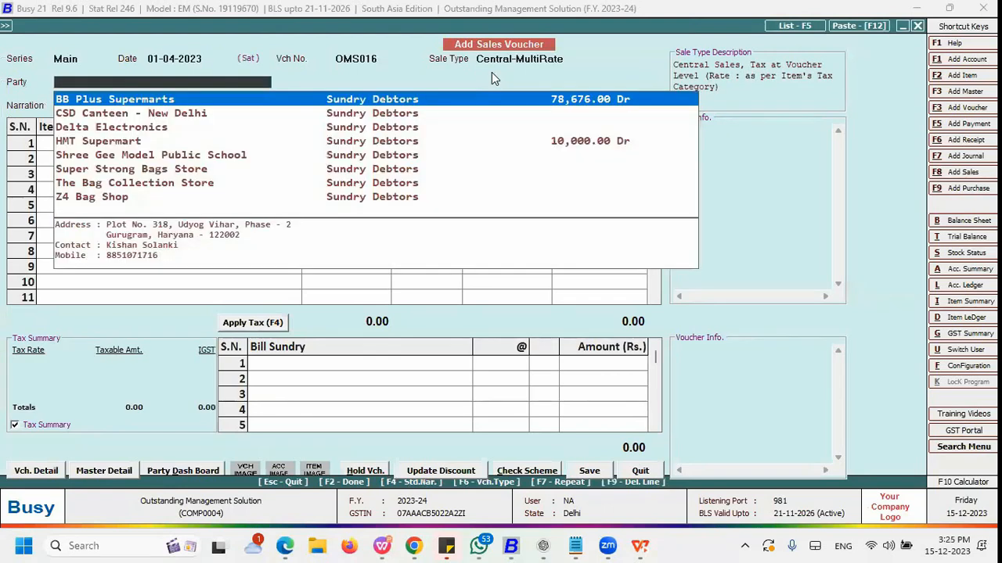
pyautogui.press('Down')
pyautogui.press('Down')
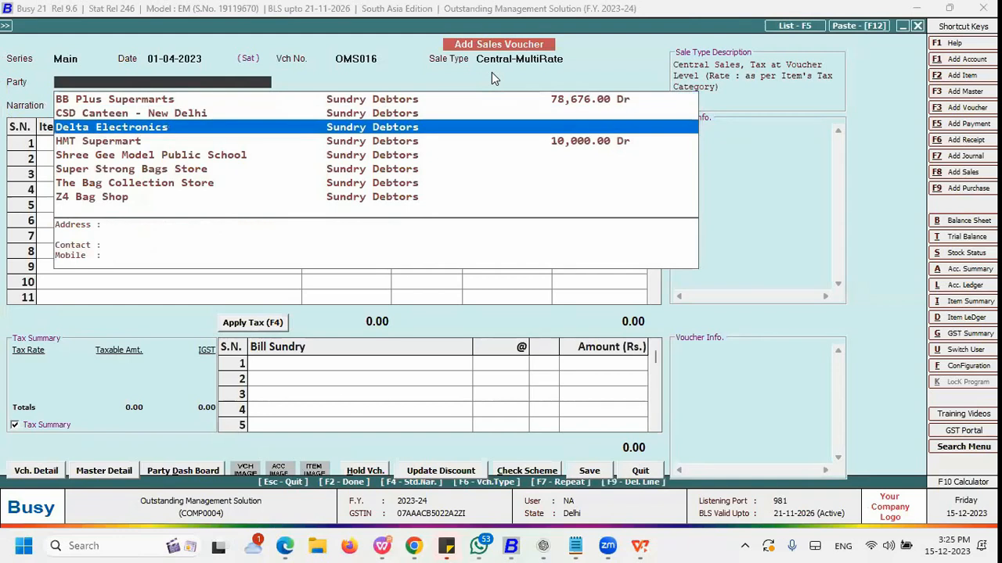
pyautogui.press('Return')
pyautogui.press('y')
pyautogui.press('Return')
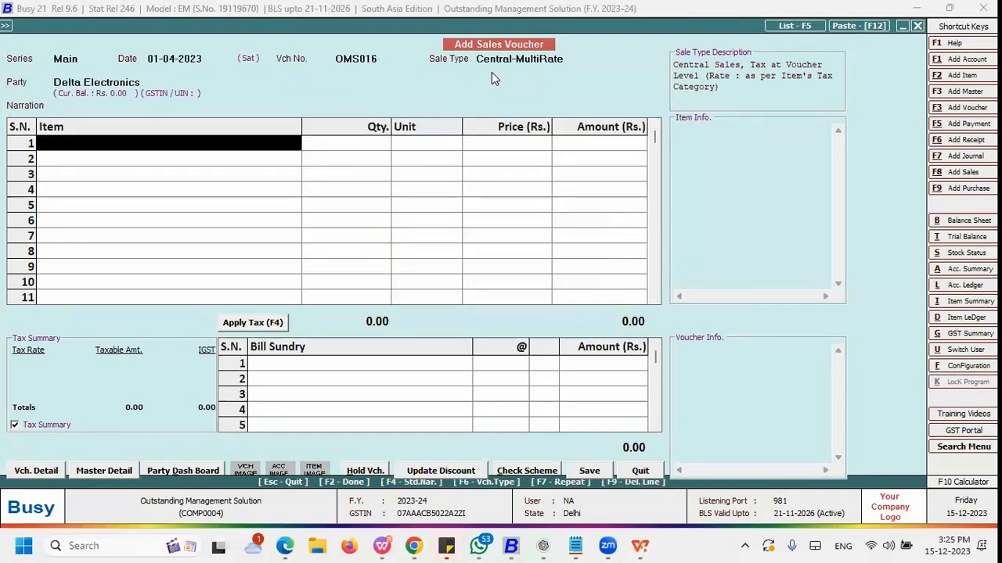
# Step: Add Hand Bag for Womens with quantity 100 at price 850 to the first item row
pyautogui.press('Down')
pyautogui.press('Up')
pyautogui.press('Return')
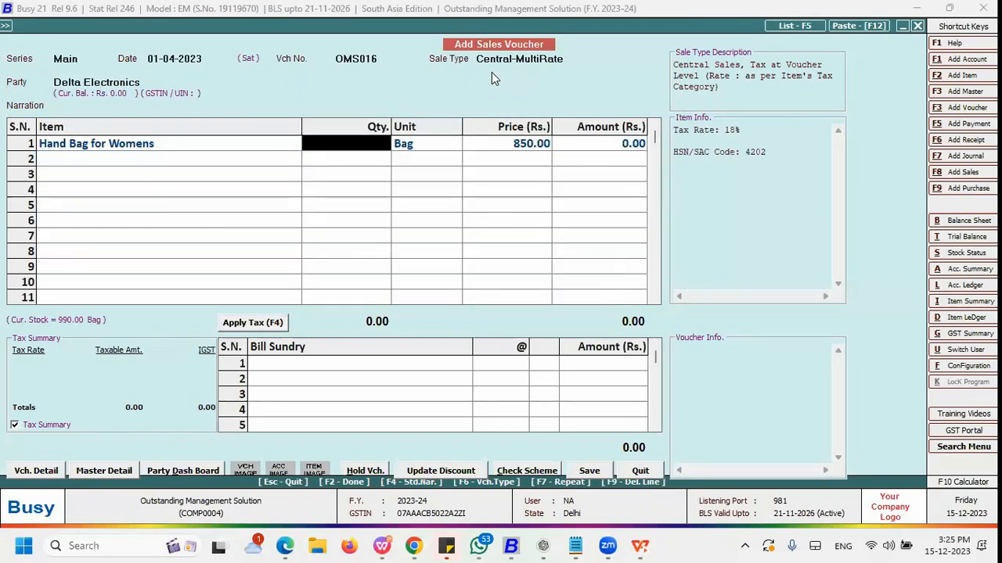
pyautogui.write('100')
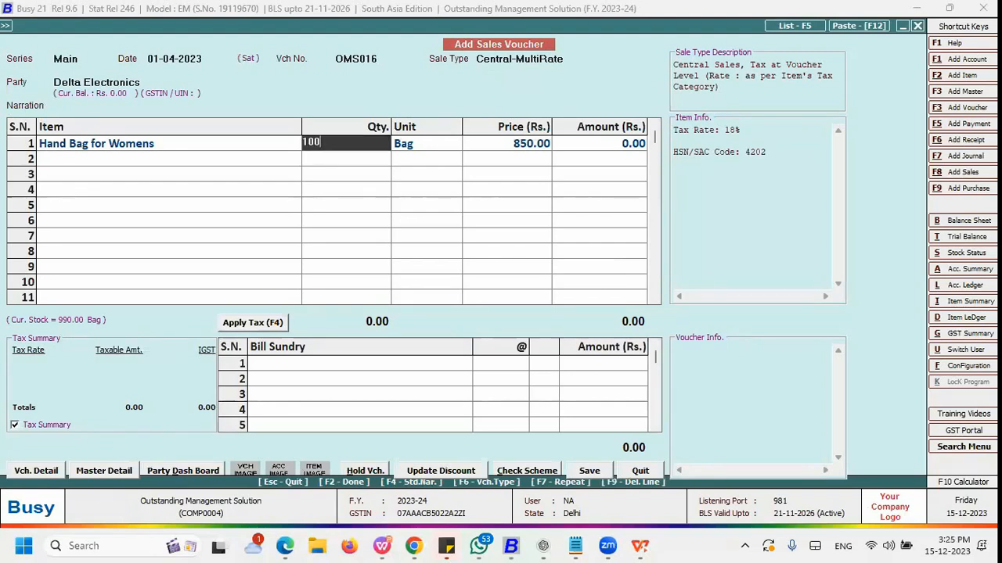
pyautogui.press('Return')
pyautogui.press('Return')
# Step: Save the sales voucher and choose to continue despite the credit limit being exceeded
pyautogui.press('Return')
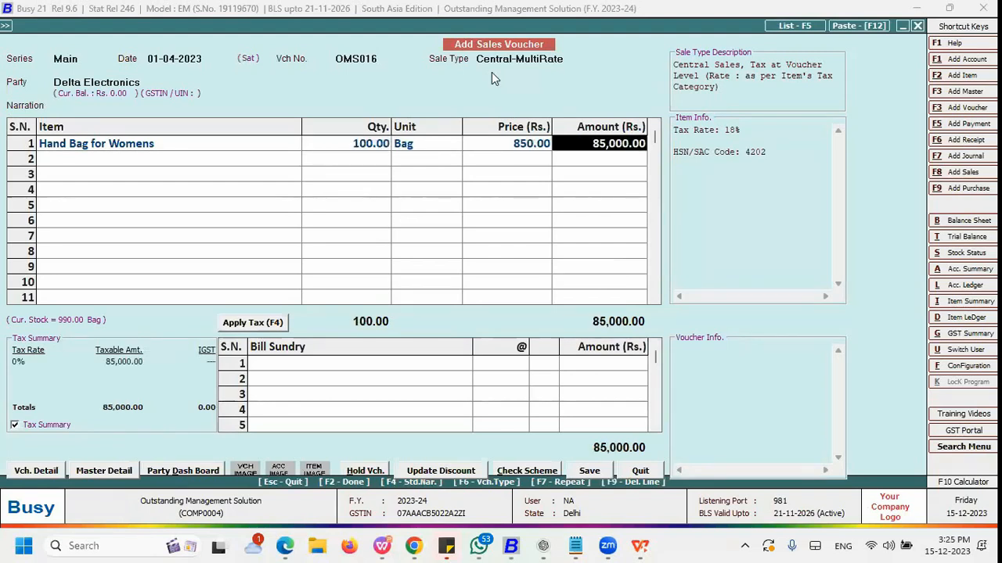
pyautogui.press('Return')
pyautogui.press('Return')
pyautogui.press('F2')
pyautogui.press('Left')
pyautogui.press('Return')
pyautogui.press('Left')
pyautogui.press('Return')
pyautogui.press('Left')
pyautogui.press('Return')
pyautogui.press('F2')
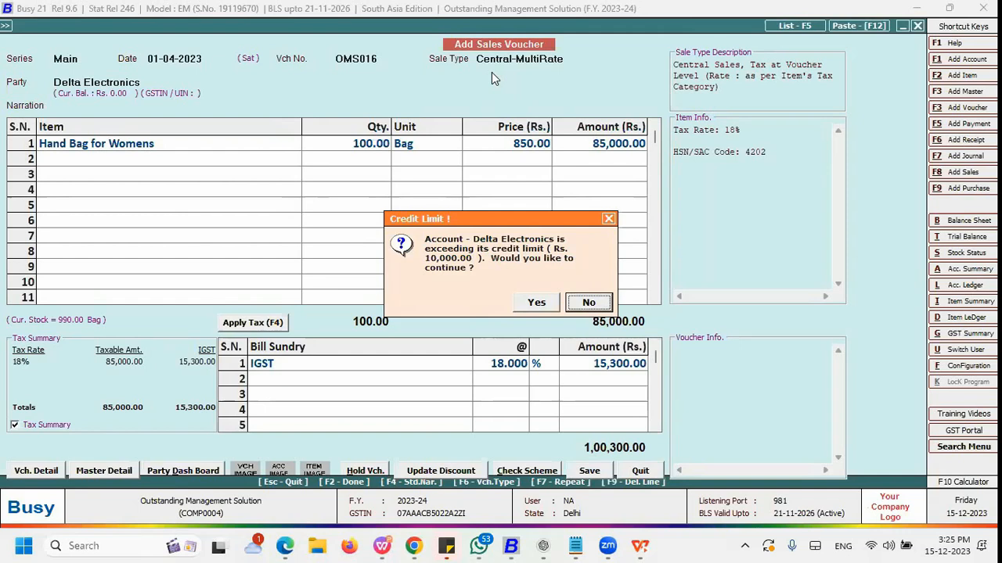
pyautogui.press('Left')
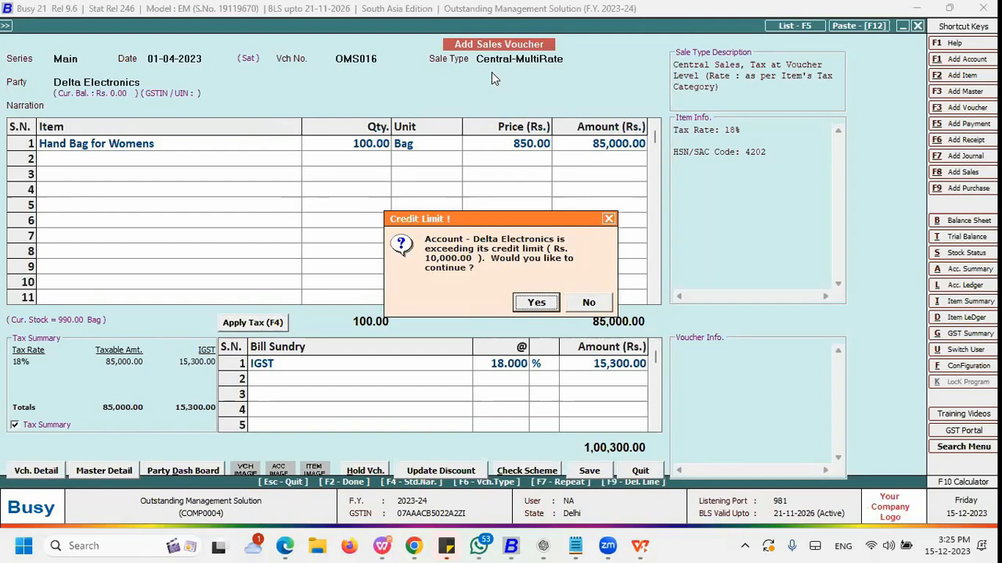
pyautogui.press('Right')
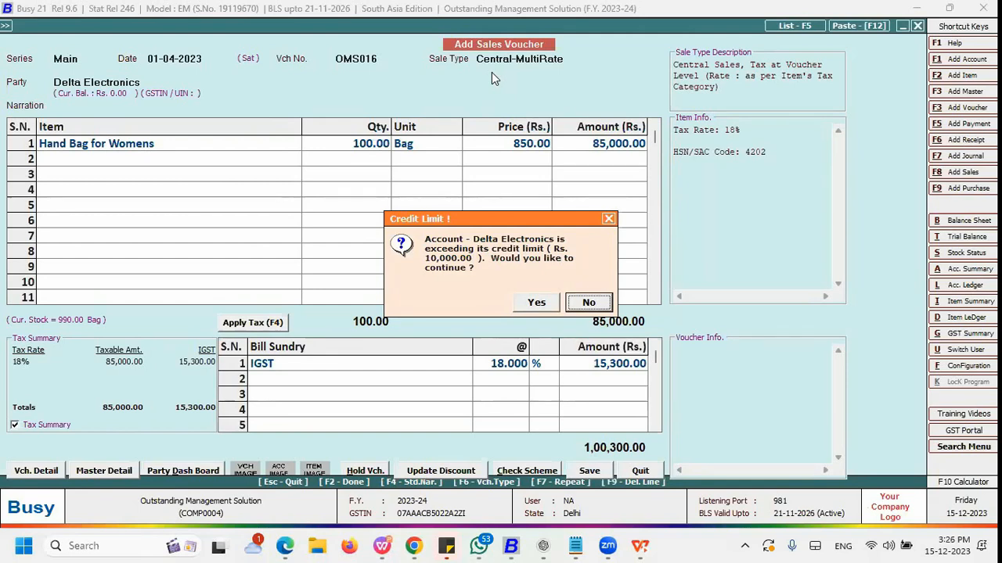
pyautogui.press('Left')
pyautogui.press('Return')
pyautogui.press('Left')
pyautogui.press('Return')
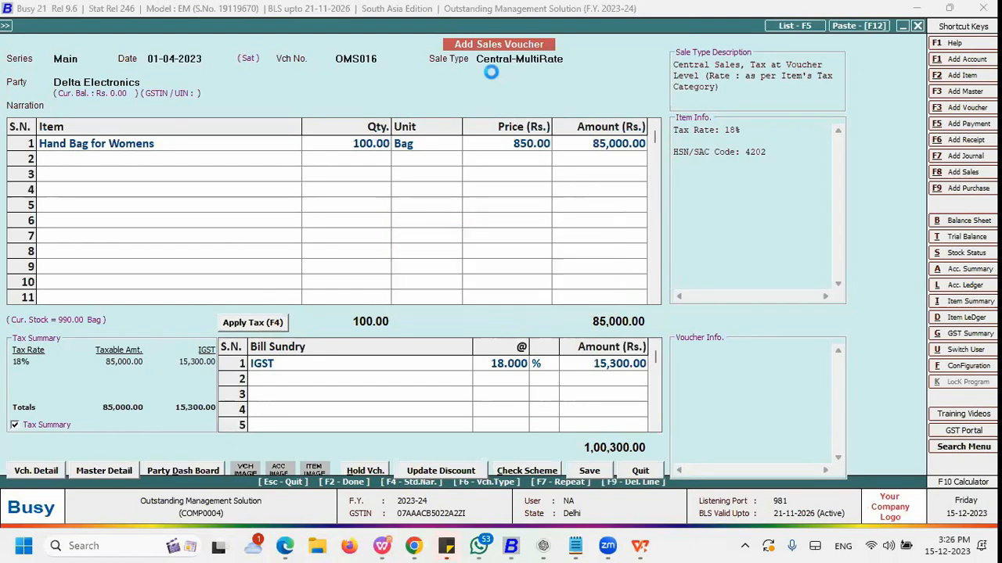
# Step: Proceed through saving to the bill-by-bill adjustment for the voucher amount
pyautogui.press('Return')
pyautogui.press('Right')
pyautogui.press('Return')
pyautogui.press('F2')
pyautogui.press('Left')
pyautogui.press('Return')
pyautogui.press('Left')
pyautogui.press('Return')
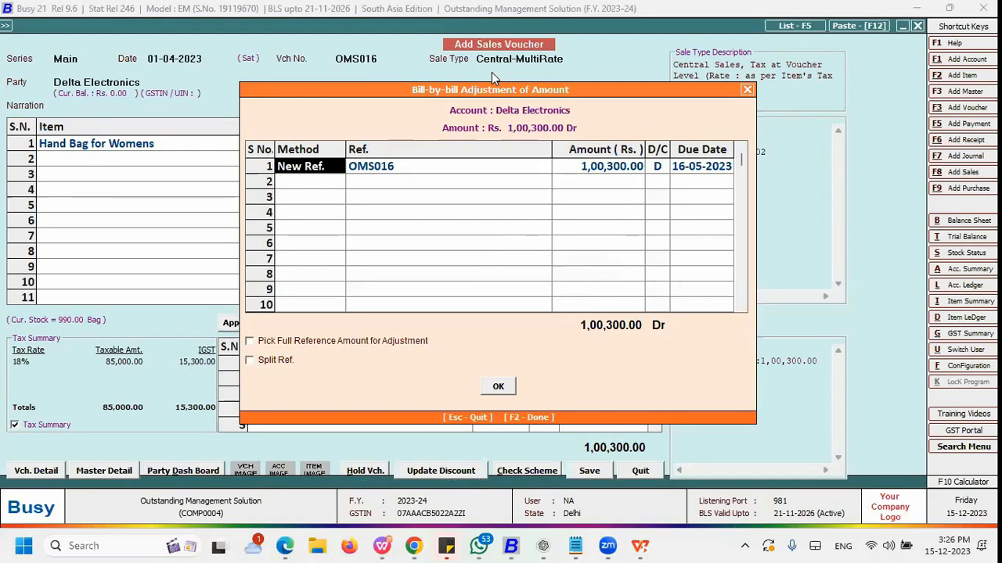
pyautogui.press('Return')
pyautogui.press('Return')
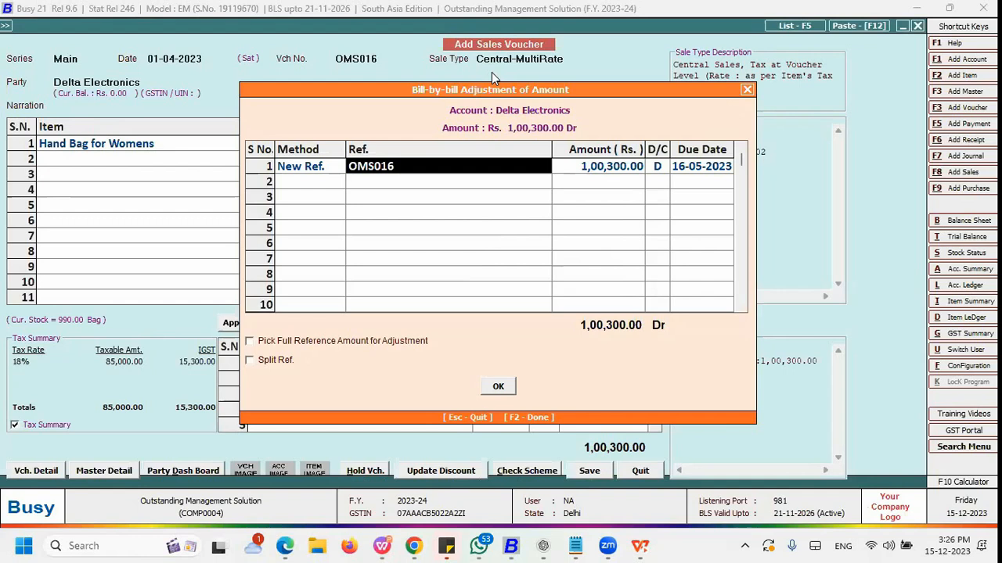
pyautogui.press('Return')
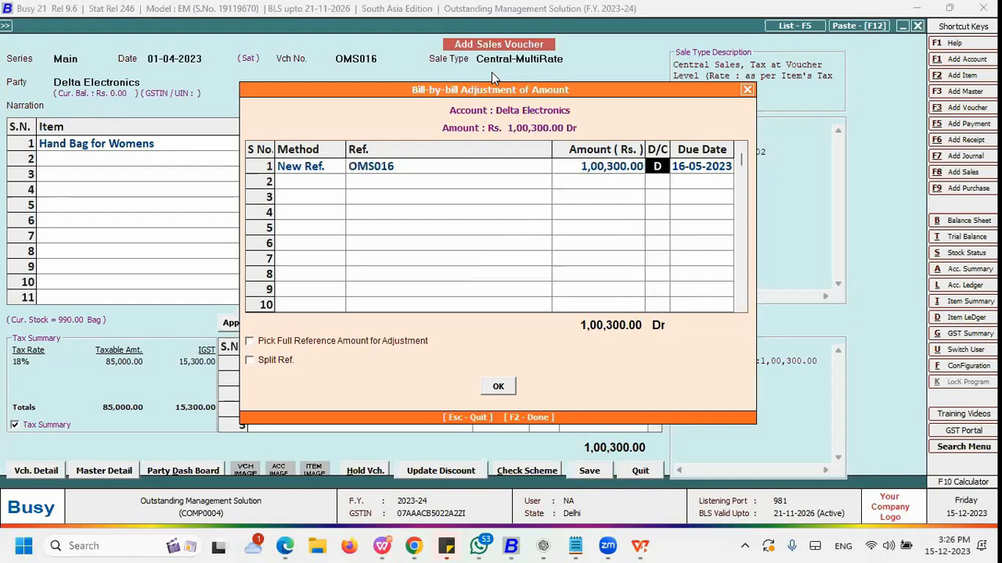
# Step: Examine the New Ref. row's reference, amount, D/C and due date fields
pyautogui.press('Right')
pyautogui.press('Left')
pyautogui.press('Left')
pyautogui.press('Left')
pyautogui.press('Left')
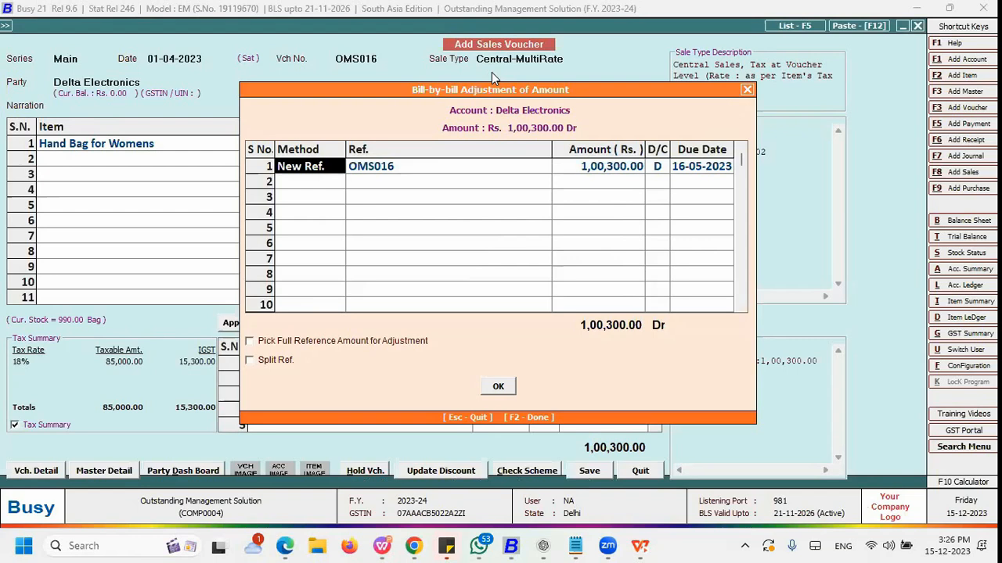
pyautogui.press('Right')
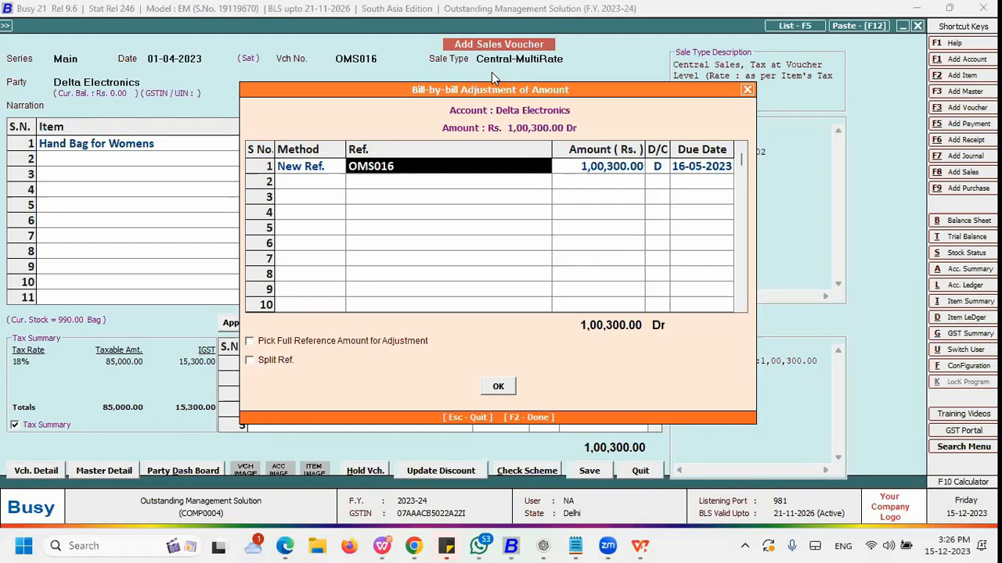
pyautogui.press('Right')
pyautogui.press('Left')
pyautogui.press('F2')
pyautogui.press('F2')
pyautogui.press('Right')
pyautogui.press('Return')
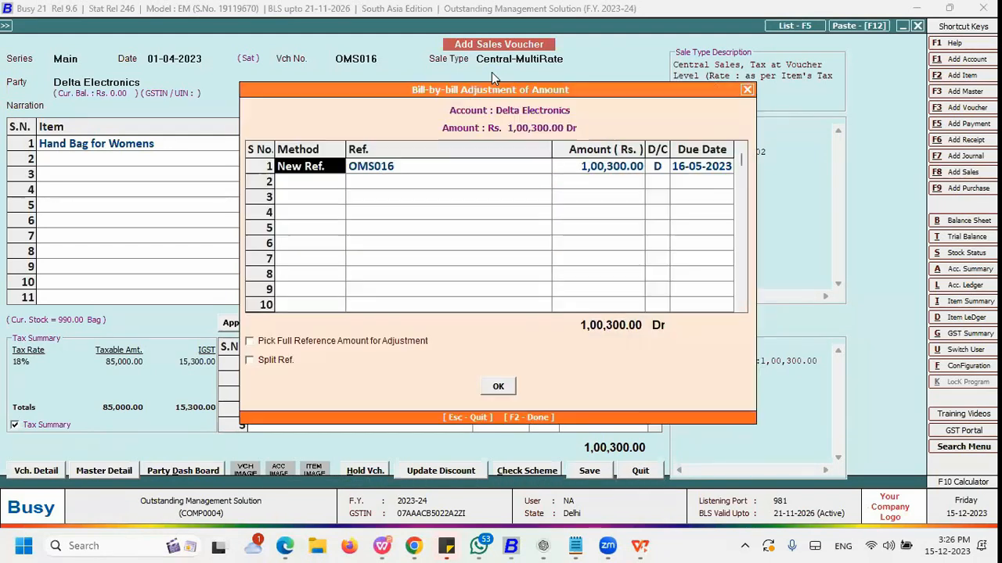
pyautogui.click(409, 165)
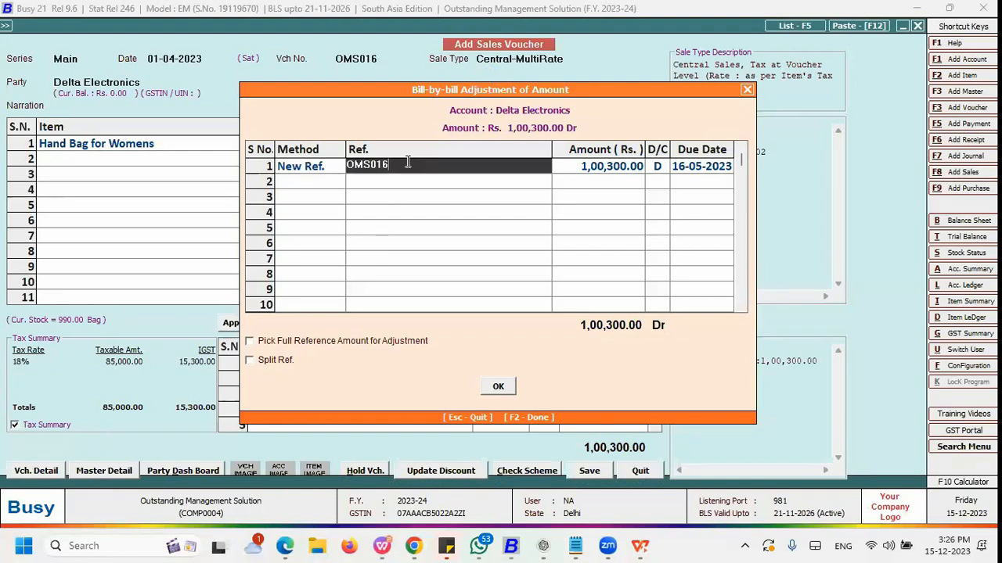
pyautogui.press('Return')
pyautogui.press('Return')
pyautogui.press('Return')
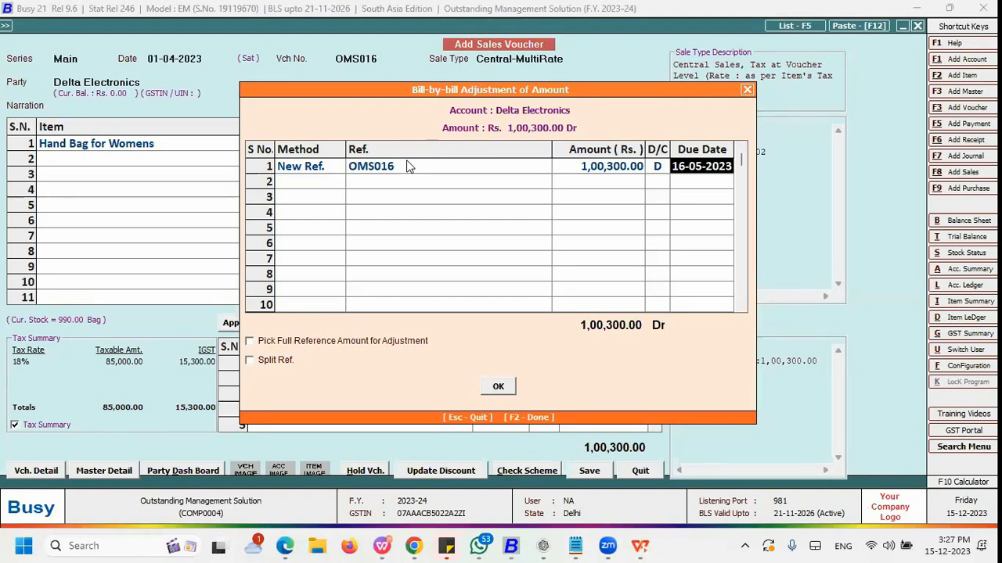
# Step: Tick and untick Pick Full Reference Amount for Adjustment, then enable Split Ref
pyautogui.click(269, 345)
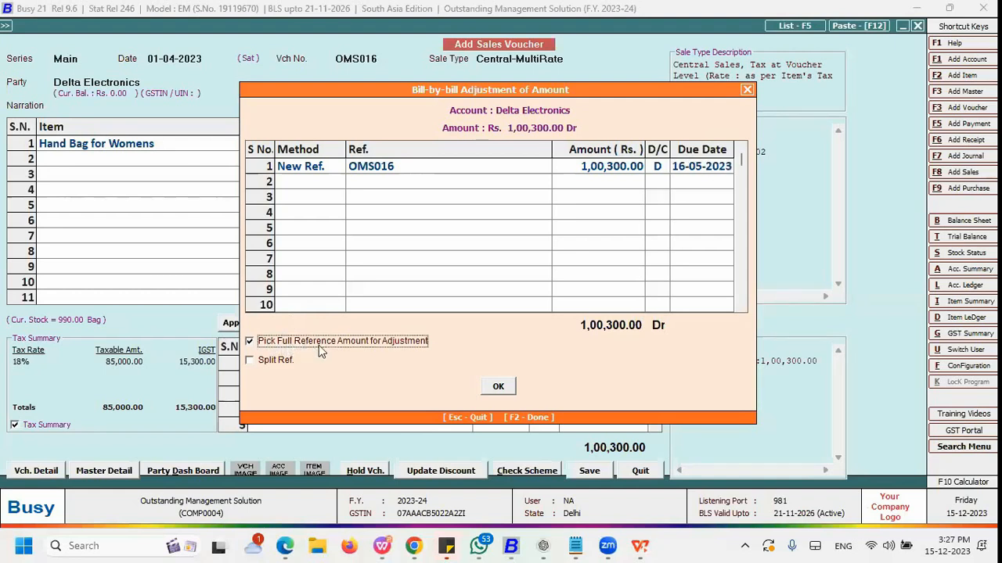
pyautogui.click(298, 345)
pyautogui.click(281, 362)
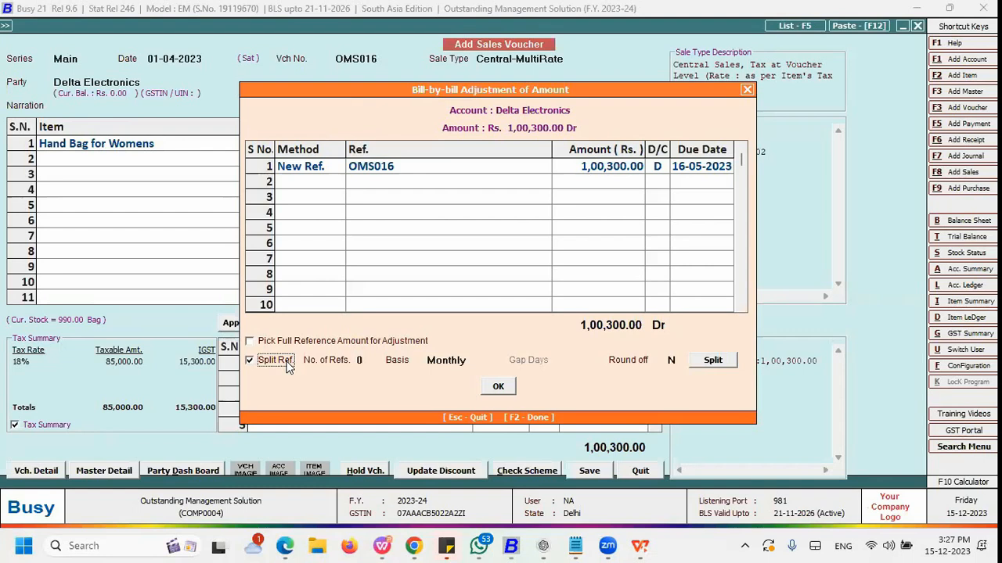
# Step: Set the number of split references to 6
pyautogui.click(361, 358)
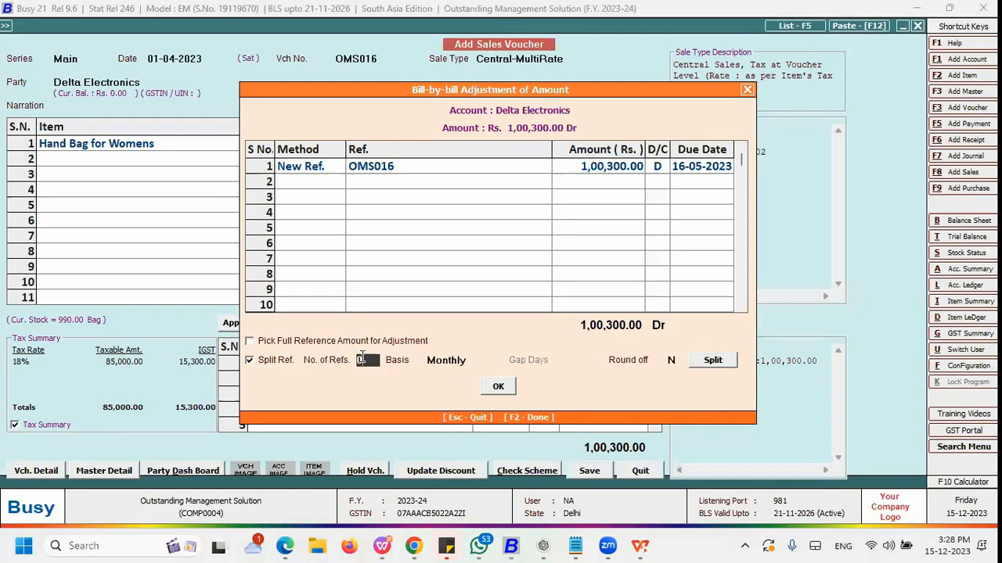
pyautogui.press('BackSpace')
pyautogui.write('6')
pyautogui.press('Return')
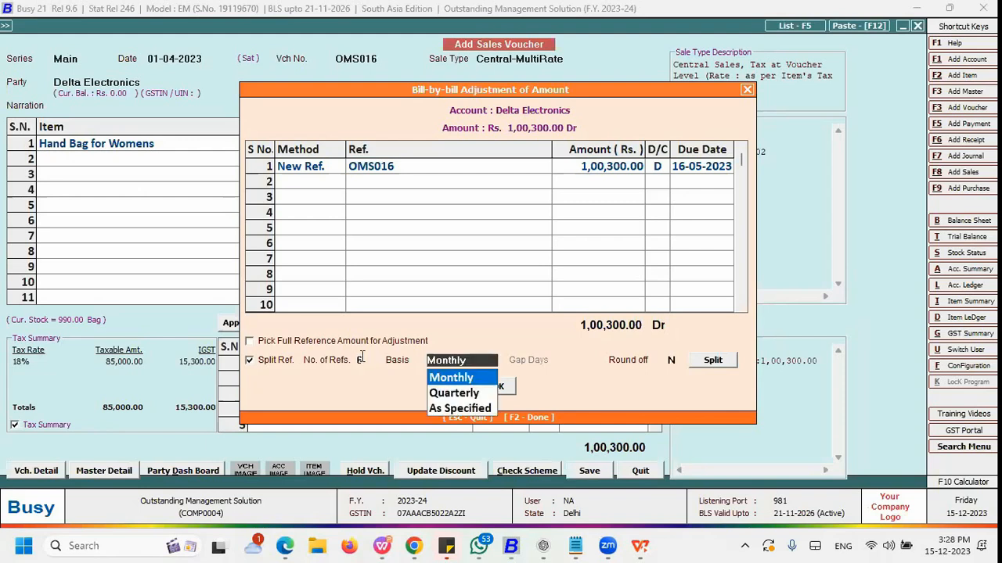
# Step: Keep the Monthly basis and split the reference into 6 references
pyautogui.press('Down')
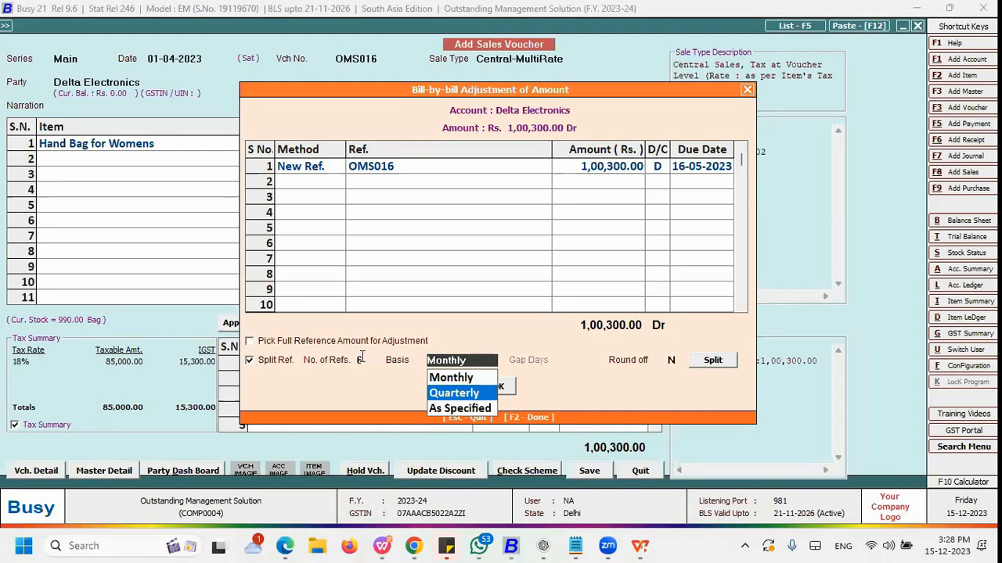
pyautogui.press('Down')
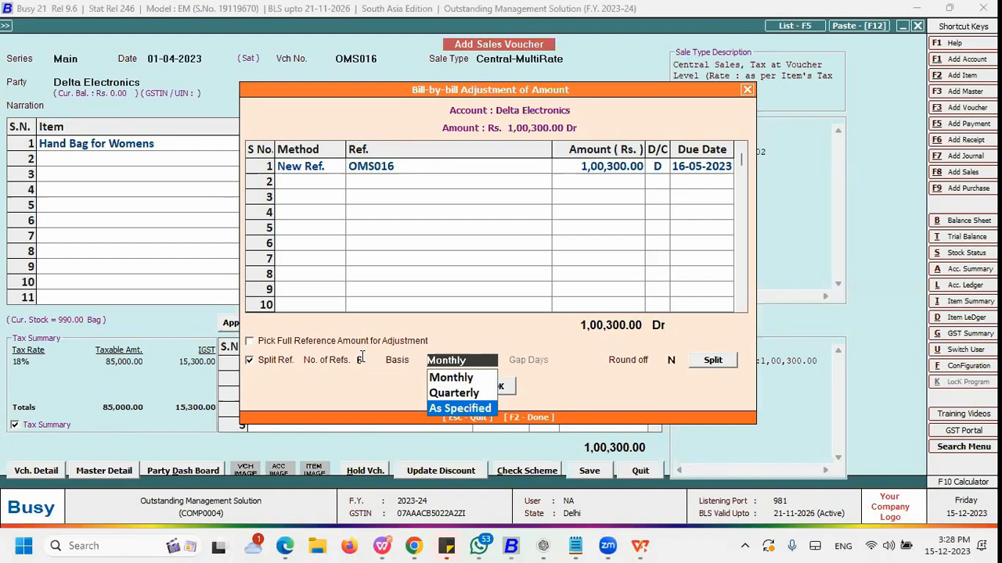
pyautogui.press('Up')
pyautogui.press('Up')
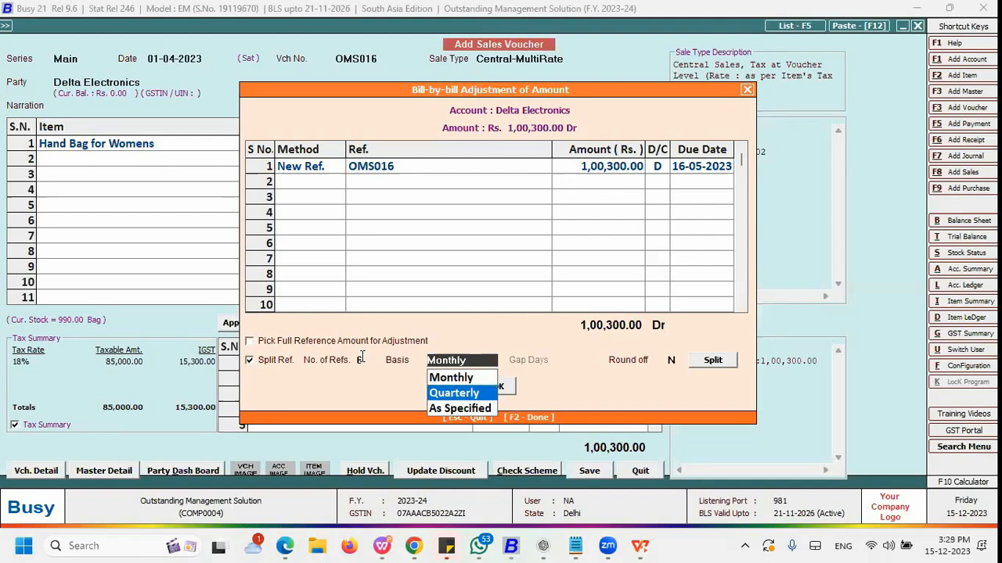
pyautogui.press('Return')
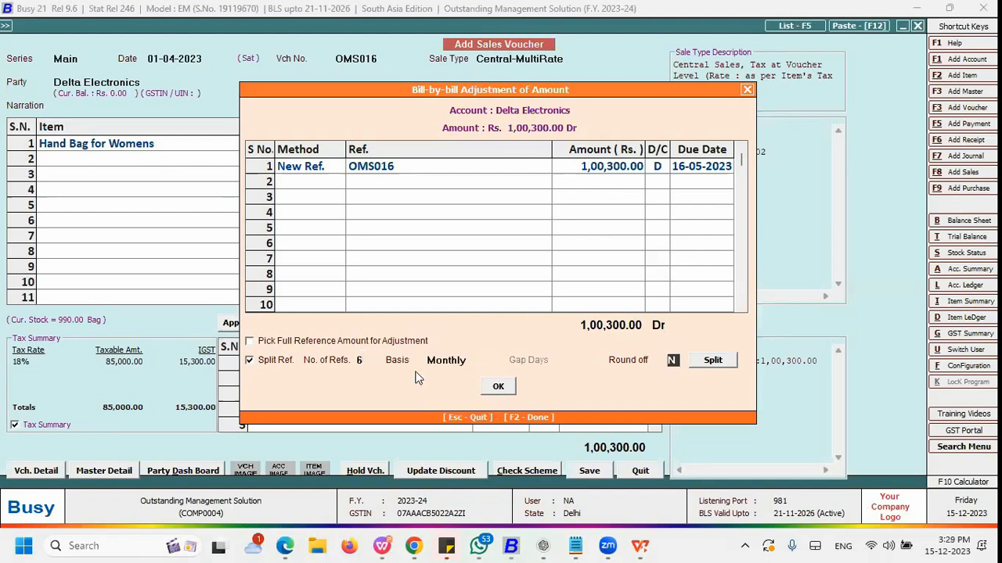
pyautogui.click(711, 364)
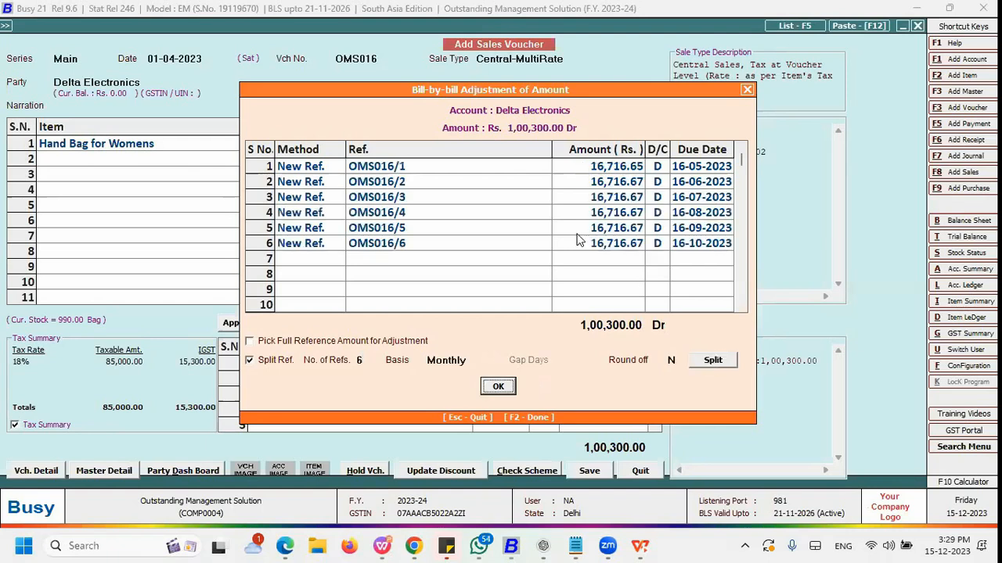
# Step: Examine the split references' reference numbers, amounts and due dates
pyautogui.click(407, 166)
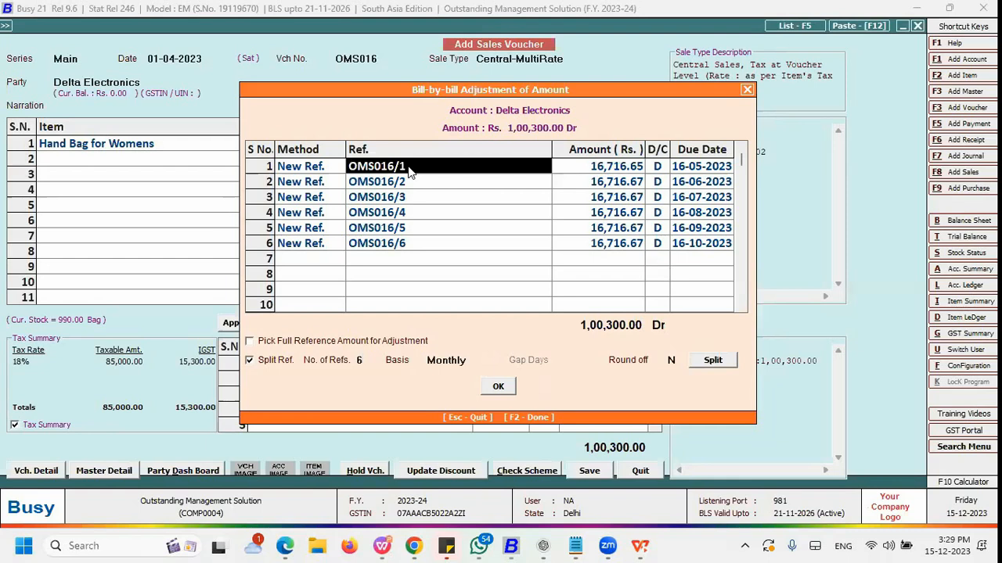
pyautogui.press('Down')
pyautogui.press('Down')
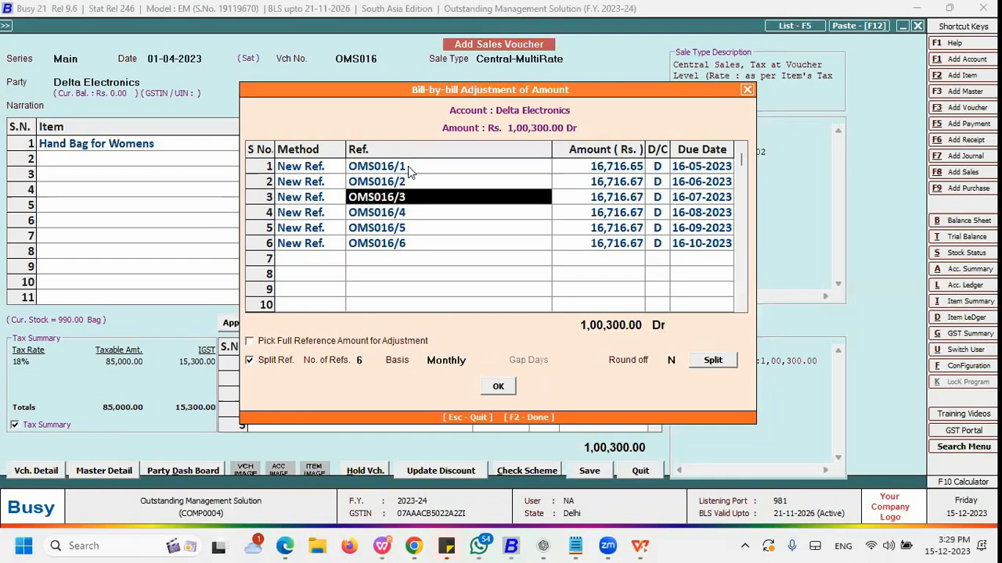
pyautogui.press('Down')
pyautogui.press('Down')
pyautogui.press('Down')
pyautogui.press('Right')
pyautogui.press('Up')
pyautogui.press('Up')
pyautogui.press('Up')
pyautogui.press('Up')
pyautogui.press('Down')
pyautogui.press('Up')
pyautogui.press('Up')
pyautogui.press('Down')
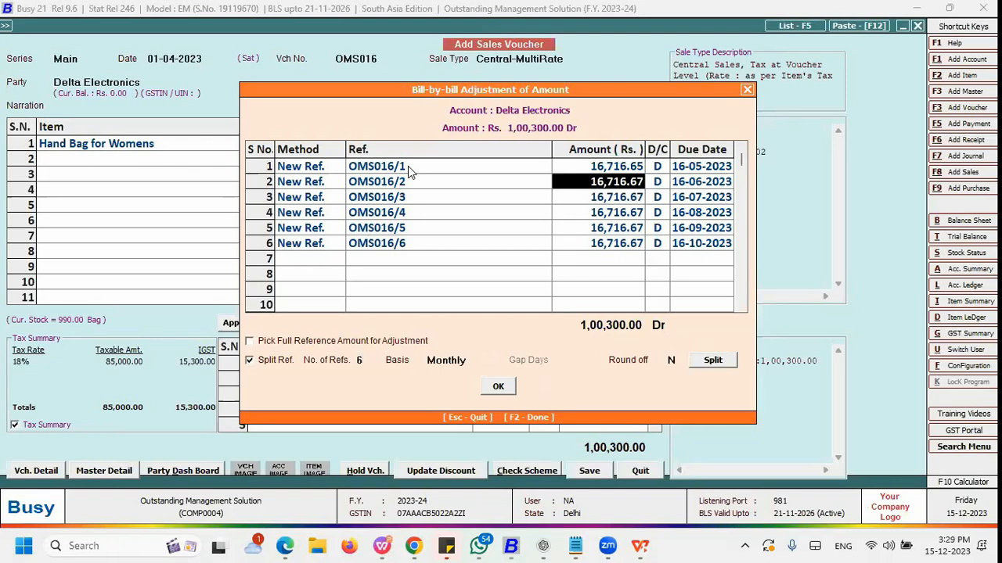
pyautogui.press('Down')
pyautogui.press('Down')
pyautogui.press('Down')
pyautogui.press('Down')
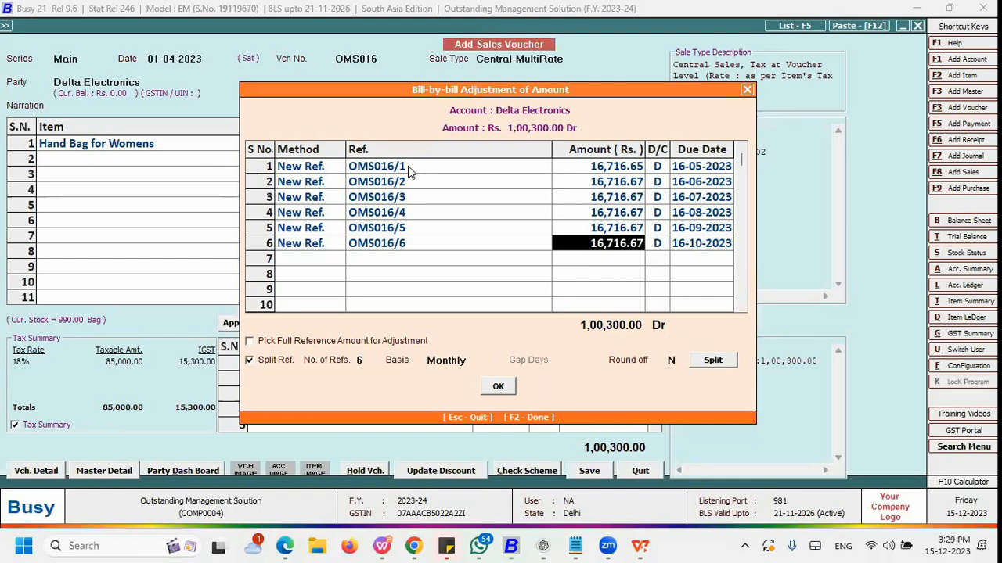
pyautogui.press('Left')
pyautogui.press('Left')
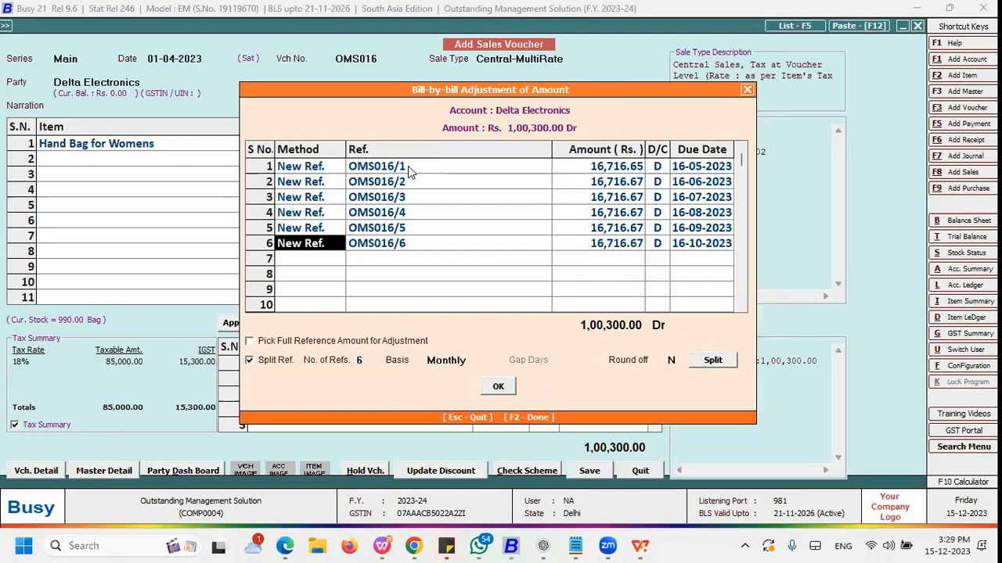
pyautogui.press('Up')
pyautogui.press('Right')
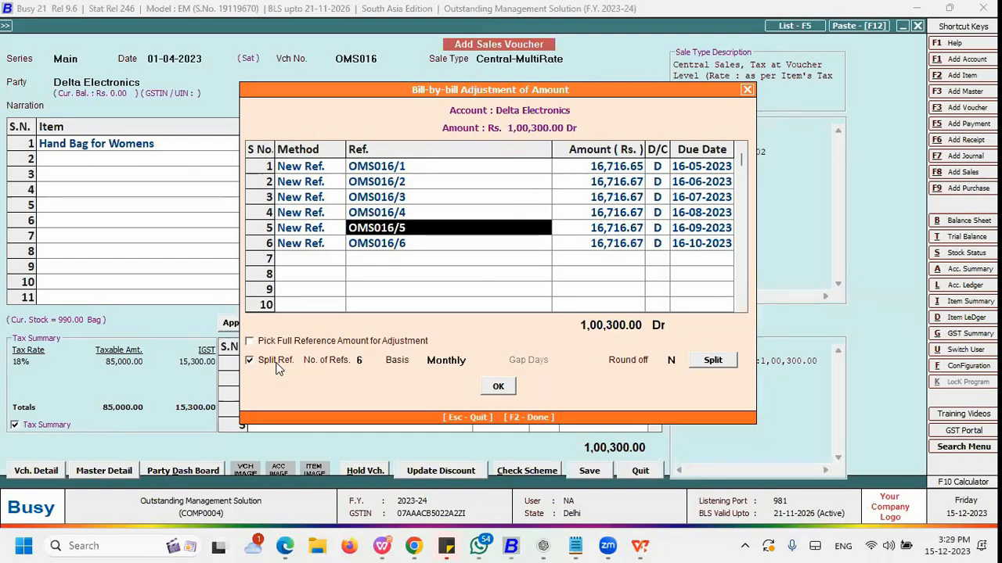
# Step: Confirm the bill-by-bill adjustment and save the sales voucher
pyautogui.click(498, 386)
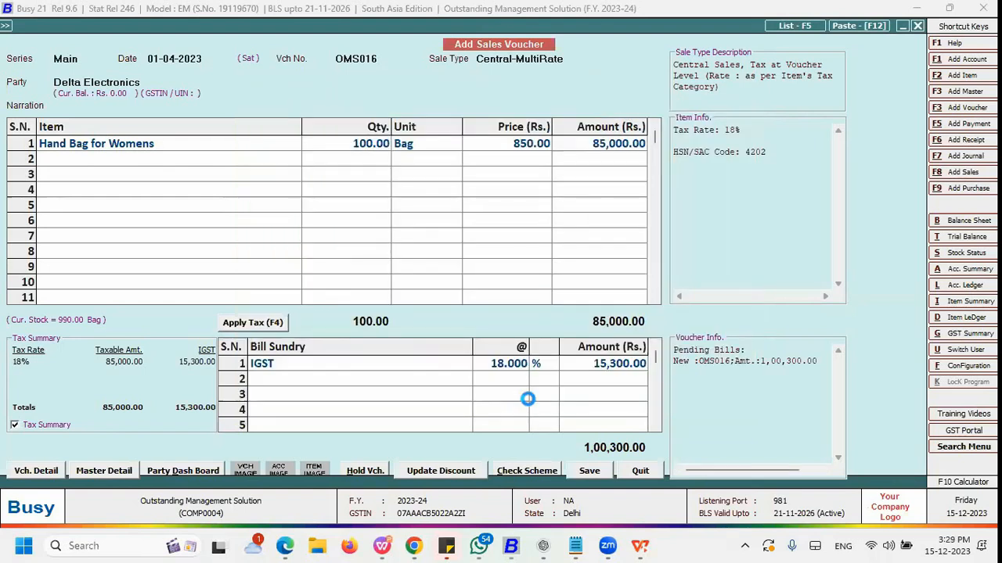
pyautogui.click(501, 303)
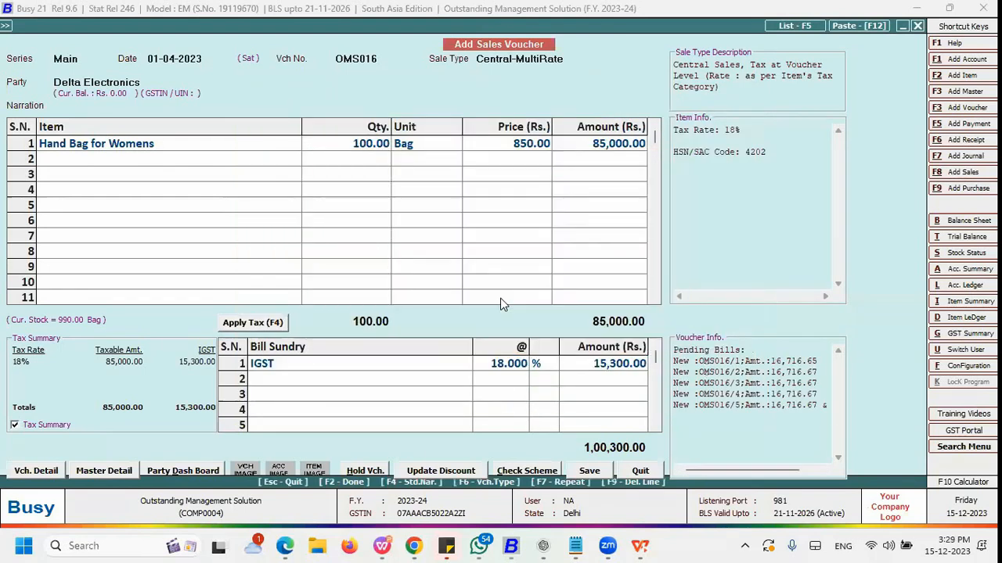
pyautogui.press('Return')
pyautogui.press('Right')
pyautogui.press('Return')
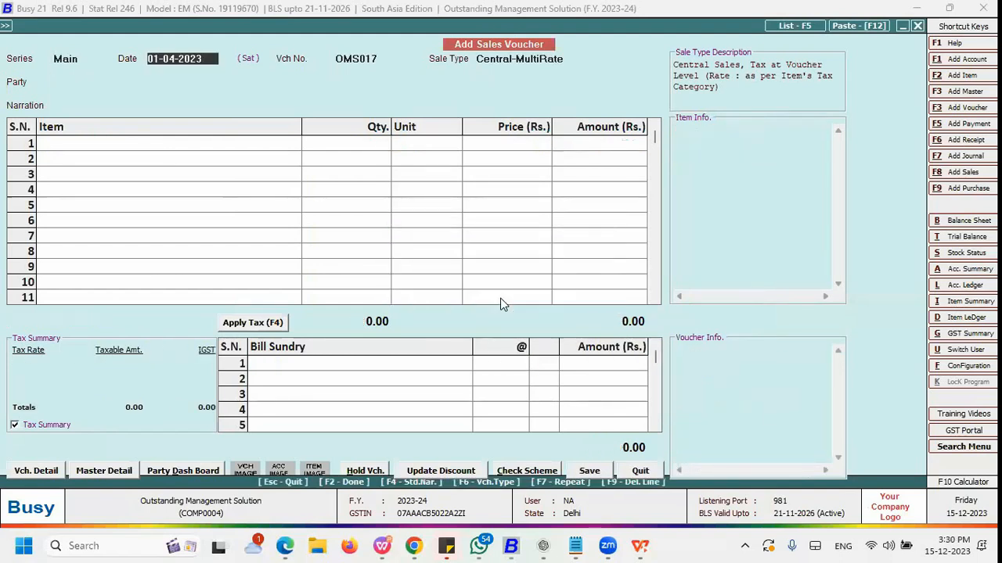
# Step: Quit the sales voucher entry screen
pyautogui.press('Escape')
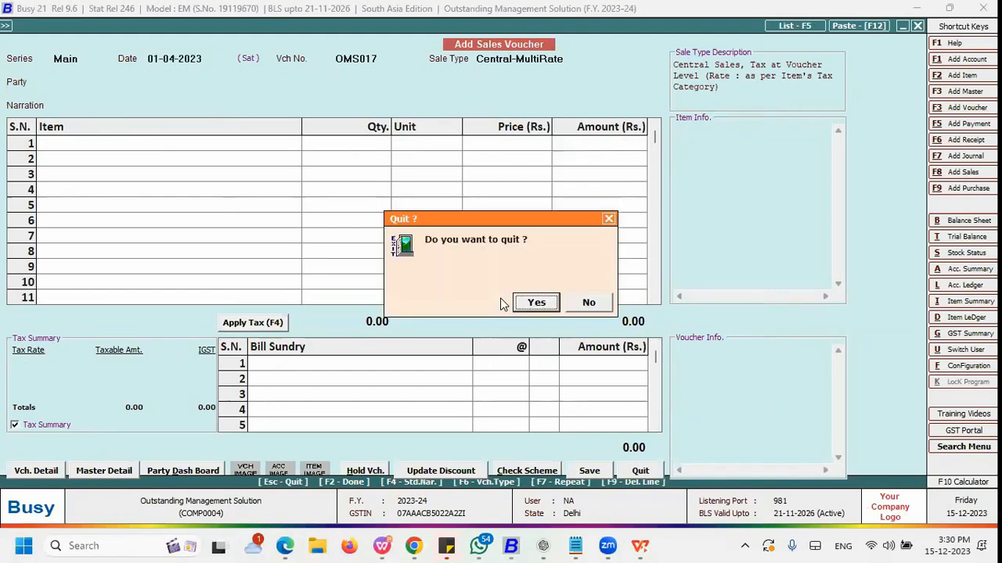
pyautogui.press('Return')
pyautogui.hotkey('alt', 'Tab')
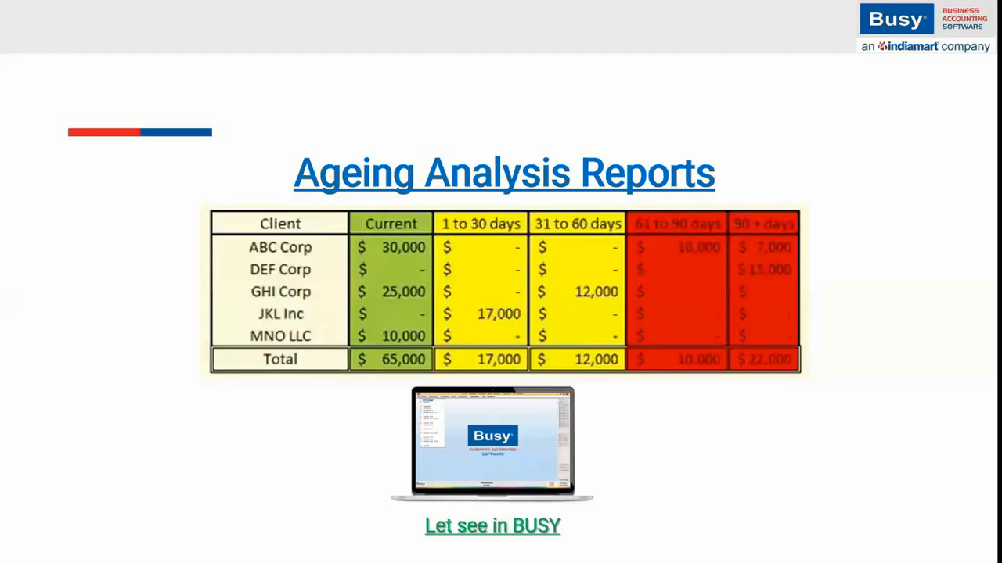
pyautogui.hotkey('alt', 'Tab')
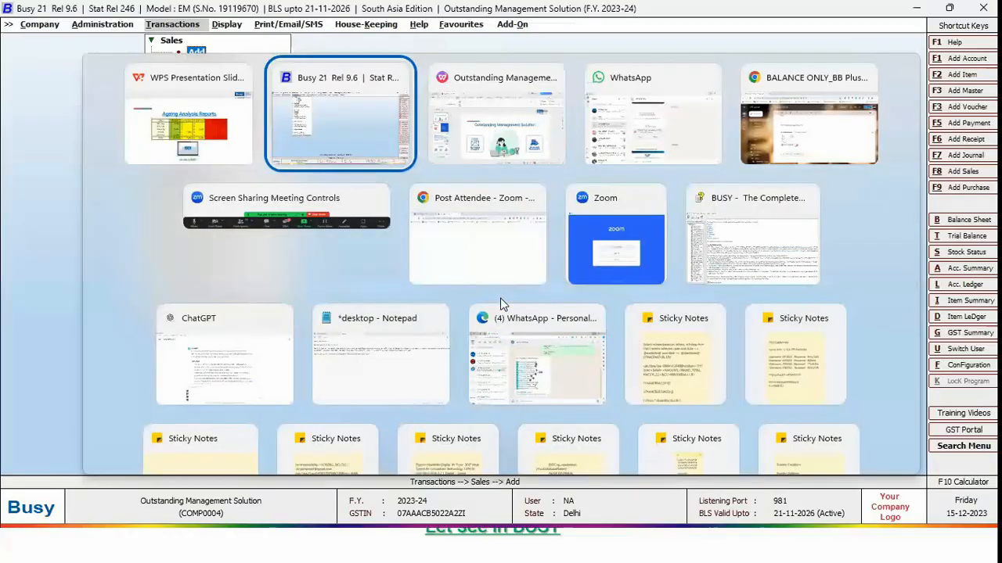
# Step: Open the Ageing Receivables report under Outstanding Analysis
pyautogui.press('Right')
pyautogui.press('Down')
pyautogui.press('Down')
pyautogui.press('Down')
pyautogui.press('Down')
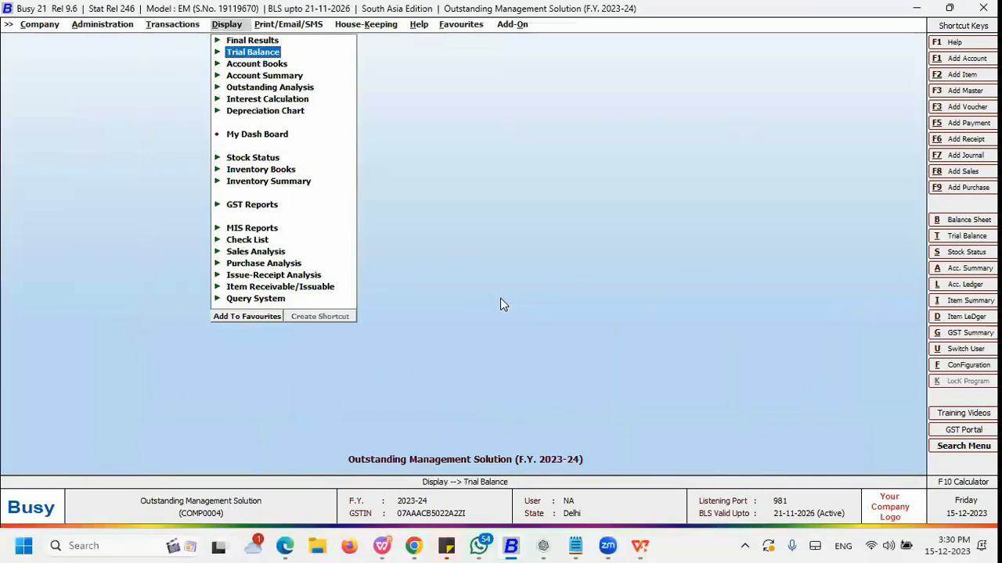
pyautogui.press('Return')
pyautogui.press('Down')
pyautogui.press('Down')
pyautogui.press('Down')
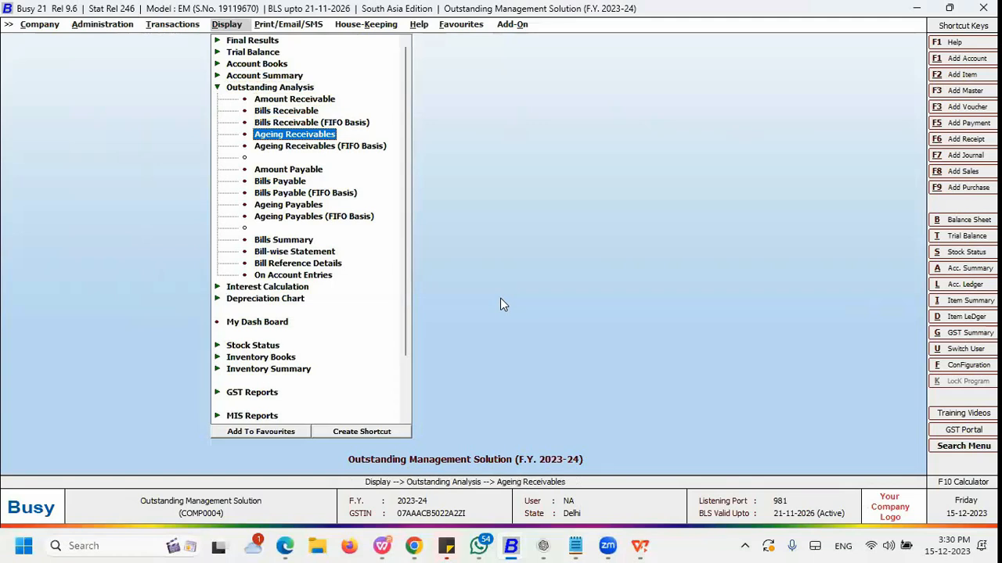
pyautogui.press('Down')
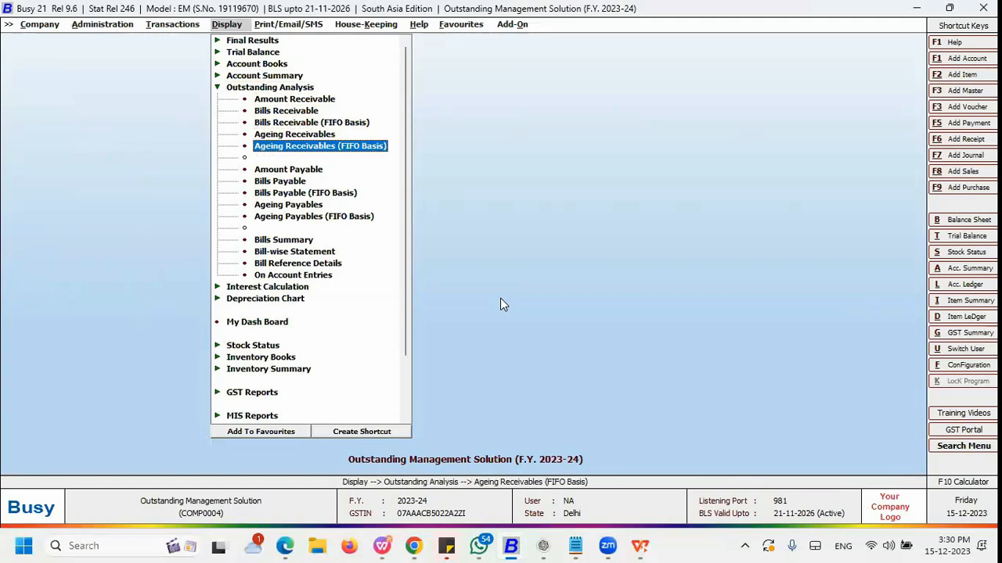
pyautogui.press('Down')
pyautogui.press('Down')
pyautogui.press('Down')
pyautogui.press('Down')
pyautogui.press('Up')
pyautogui.press('Down')
pyautogui.press('Down')
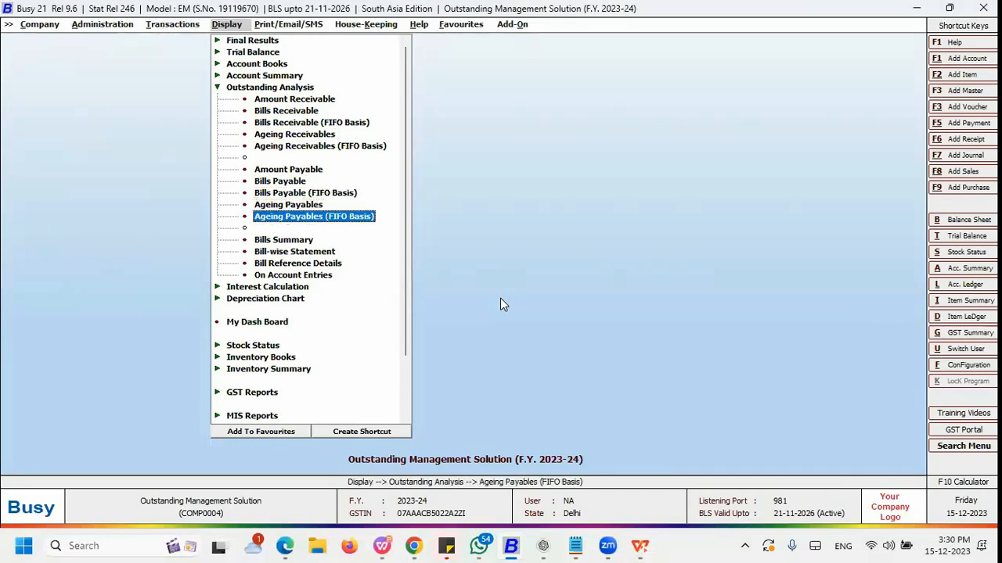
pyautogui.press('Up')
pyautogui.press('Up')
pyautogui.press('Up')
pyautogui.press('Up')
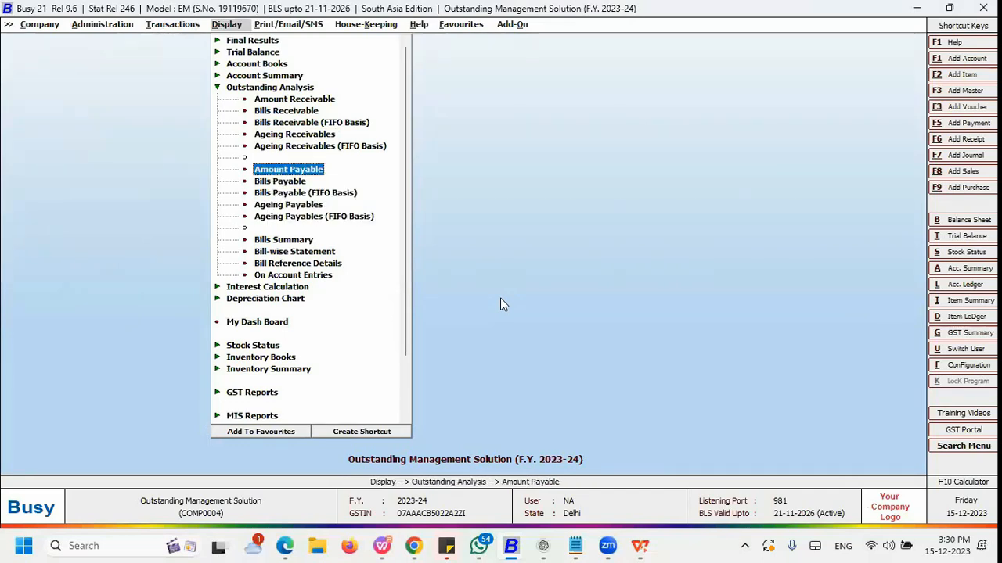
pyautogui.press('Up')
pyautogui.press('Up')
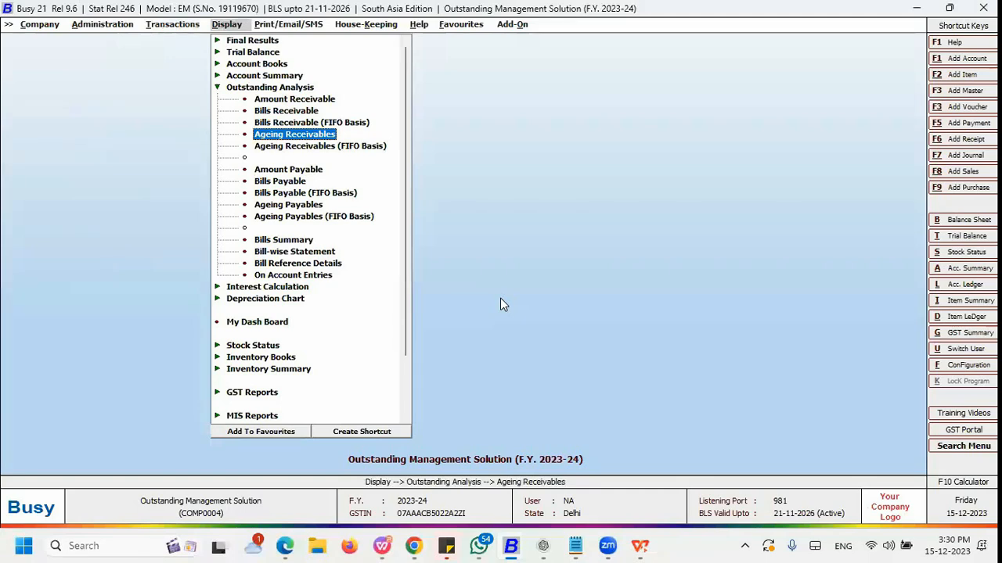
pyautogui.press('Return')
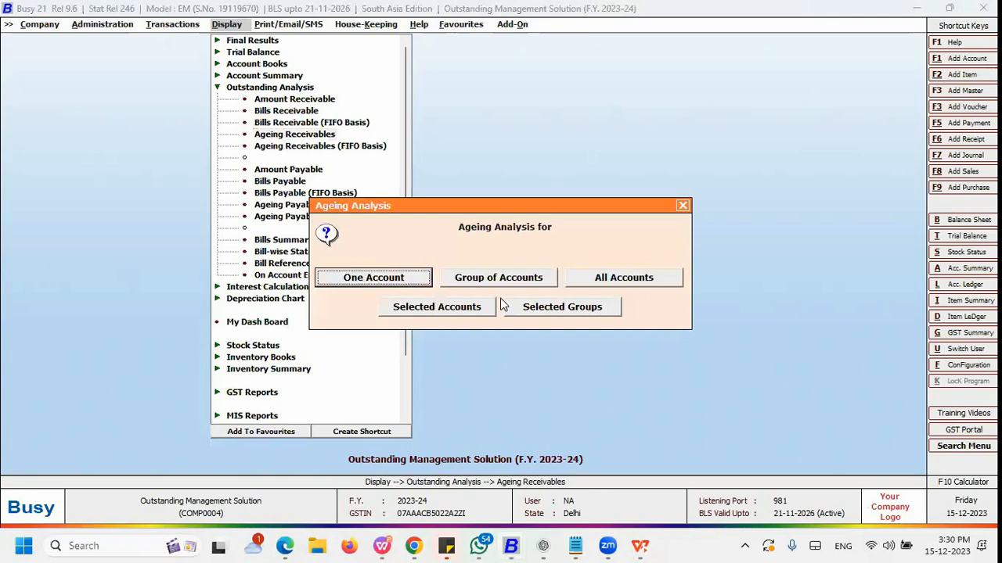
# Step: Choose ageing analysis for one account and select BB Plus Supermarts
pyautogui.press('Tab')
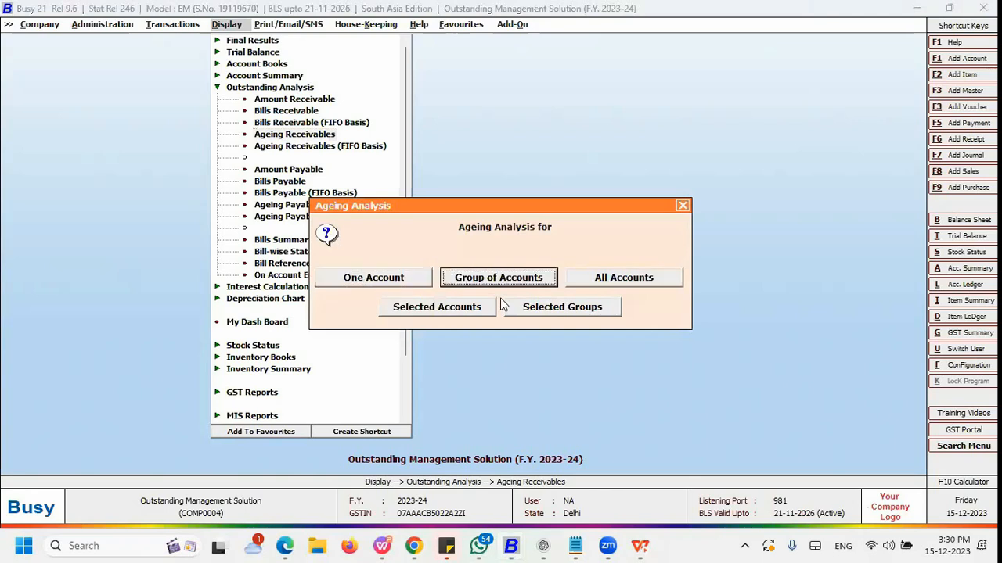
pyautogui.hotkey('shift', 'Tab')
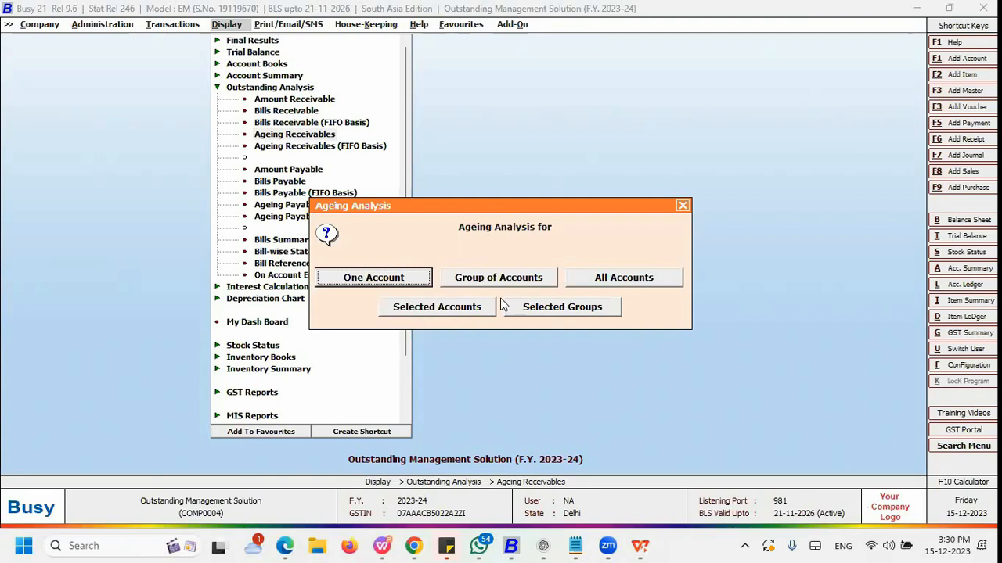
pyautogui.press('Return')
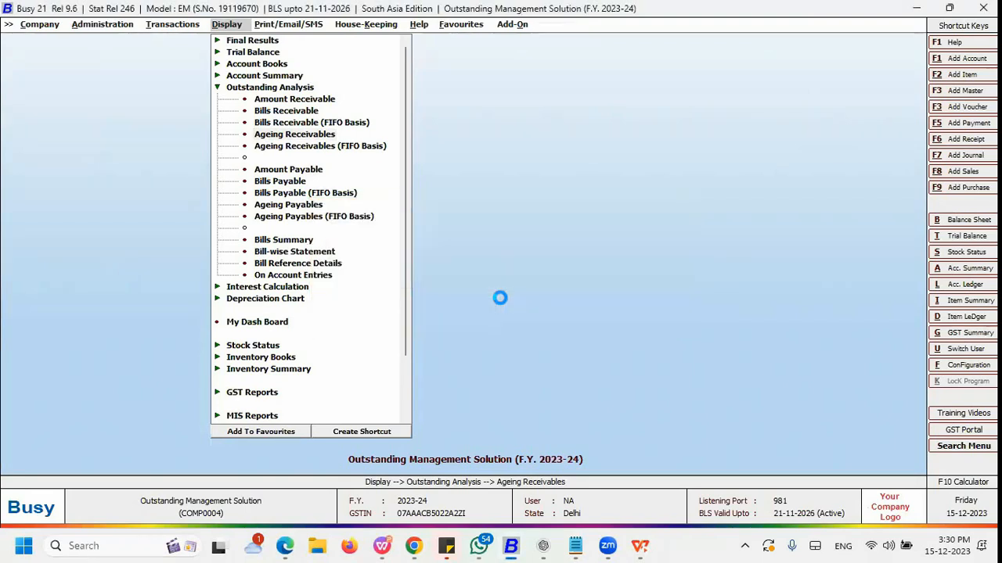
pyautogui.press('Return')
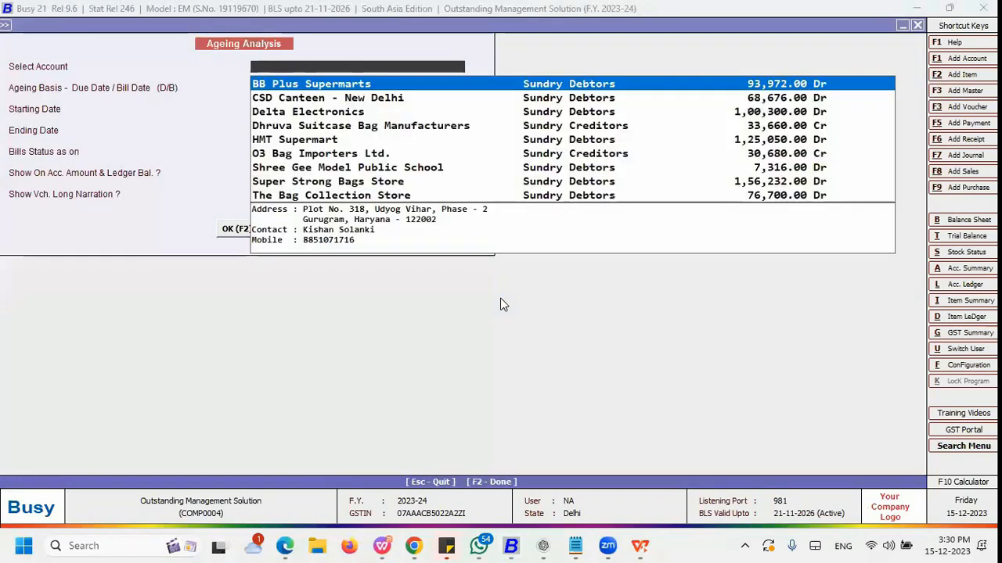
pyautogui.press('Return')
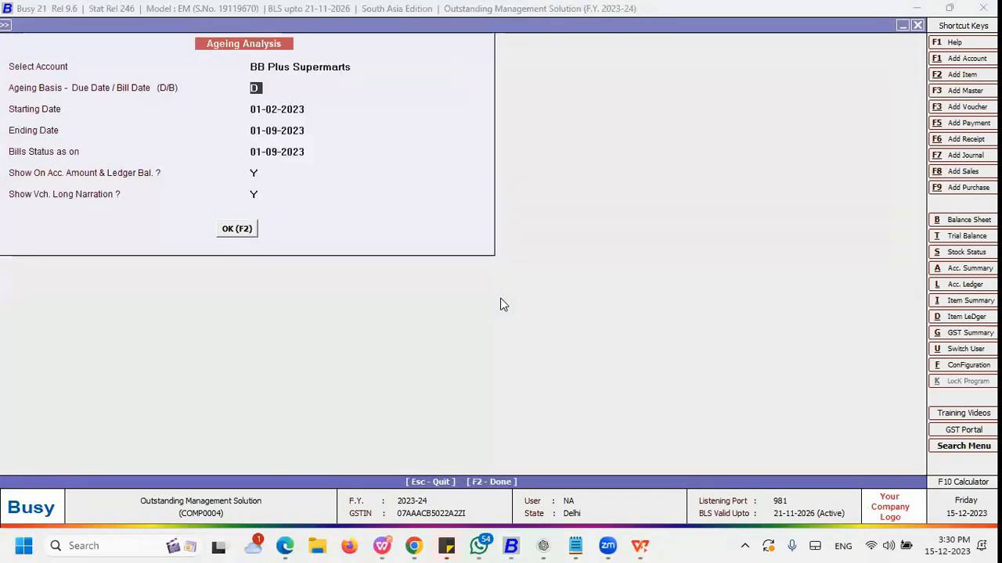
# Step: Generate the report on due-date basis D from 01-02-2023 to 01-09-2023, bills status as on 01-09-2023
pyautogui.press('Return')
pyautogui.press('Return')
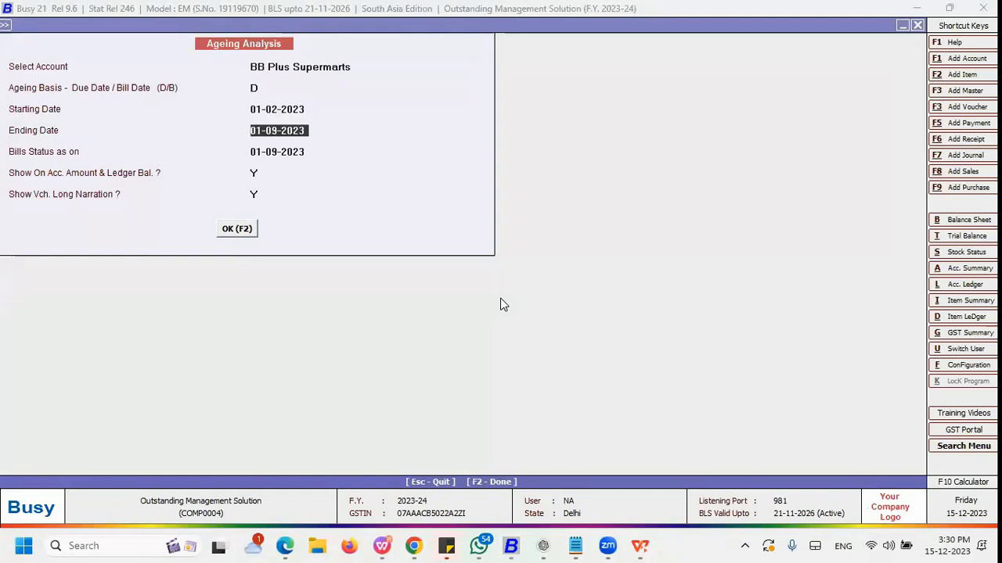
pyautogui.press('Return')
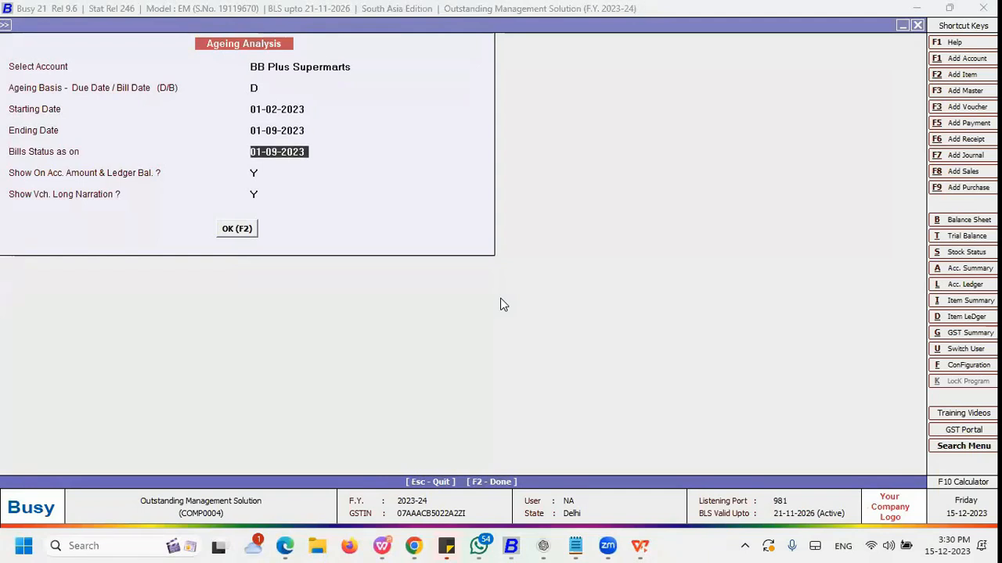
pyautogui.press('Up')
pyautogui.press('Up')
pyautogui.press('Up')
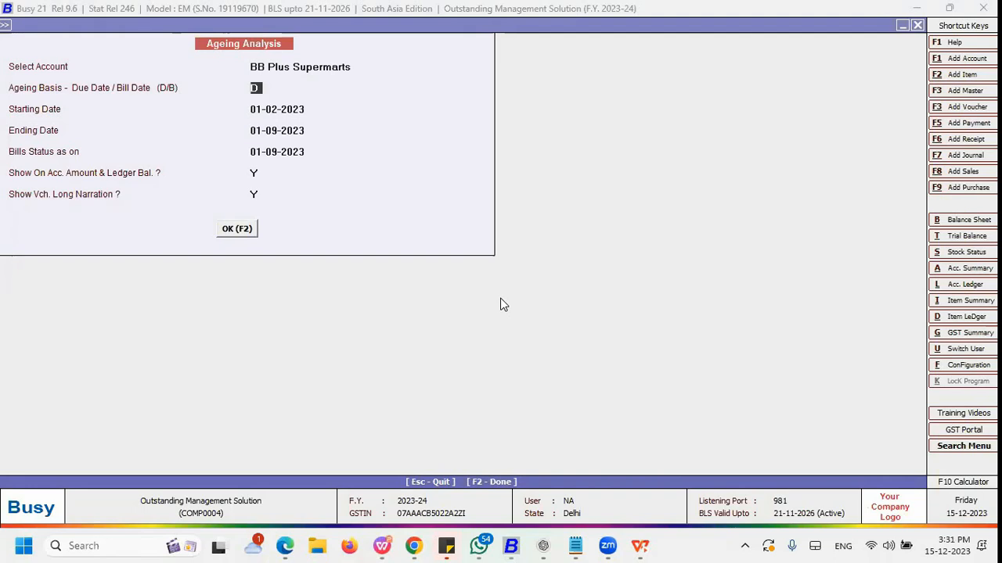
pyautogui.press('Return')
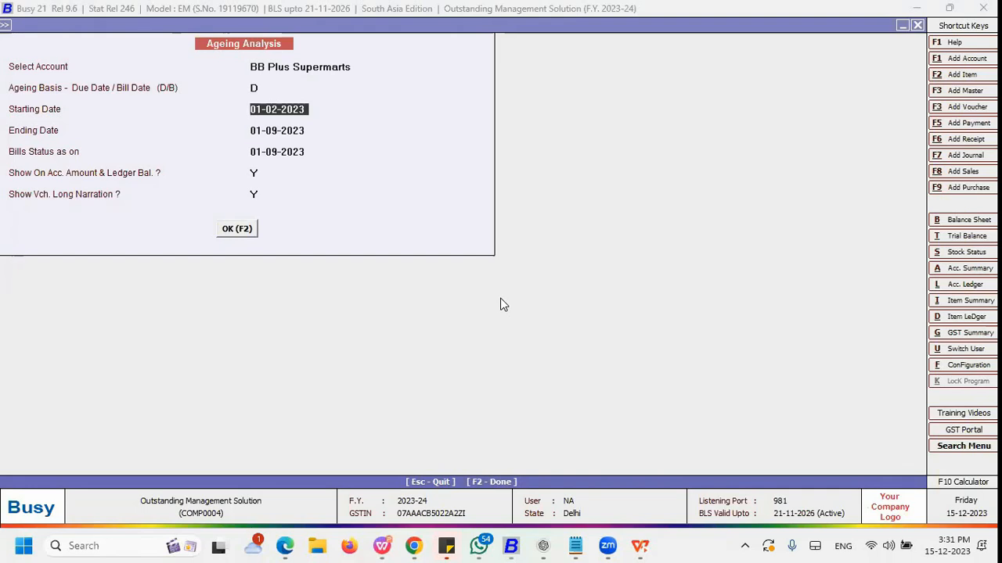
pyautogui.press('Return')
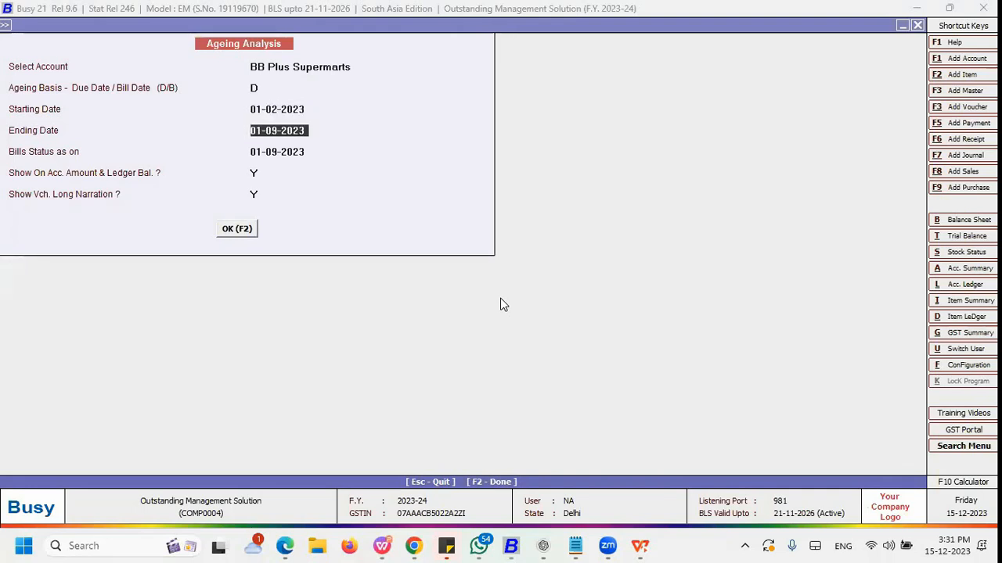
pyautogui.press('Return')
pyautogui.press('Return')
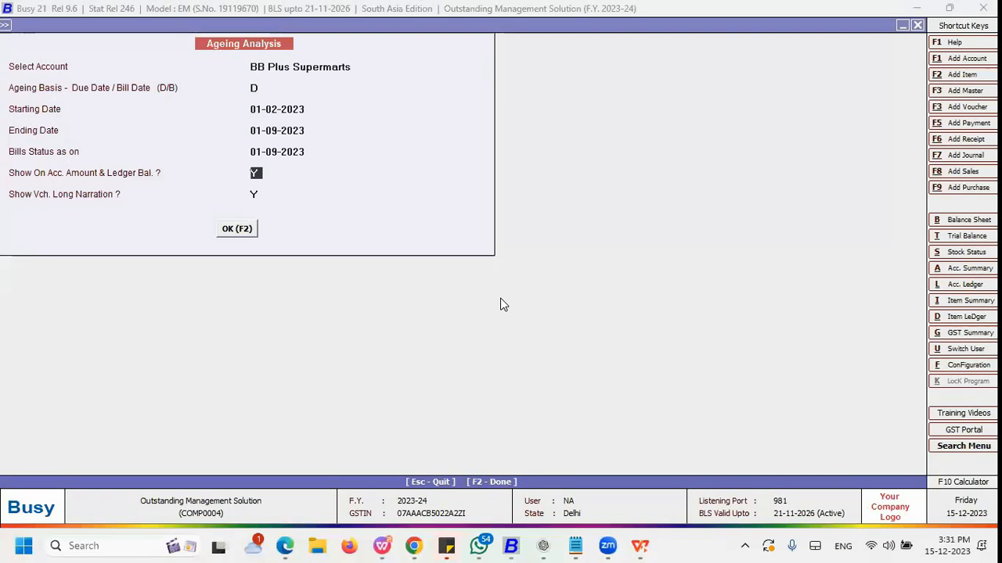
pyautogui.press('Return')
pyautogui.press('Return')
pyautogui.press('Return')
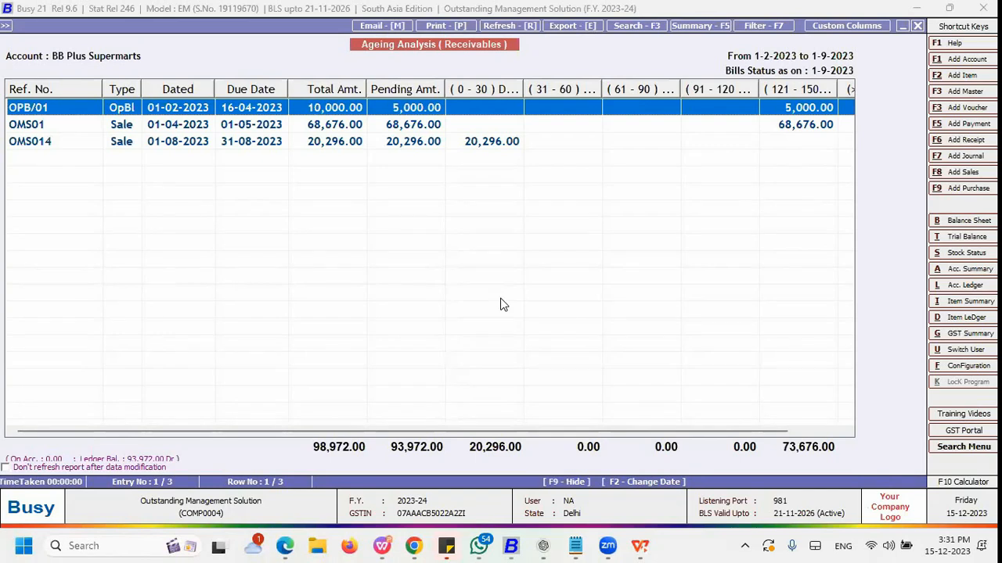
# Step: Examine the ageing report's pending amounts across the day-range columns
pyautogui.press('Down')
pyautogui.press('Up')
pyautogui.press('Down')
pyautogui.press('Up')
pyautogui.press('Right')
pyautogui.press('Right')
pyautogui.press('Right')
pyautogui.press('Right')
pyautogui.press('Right')
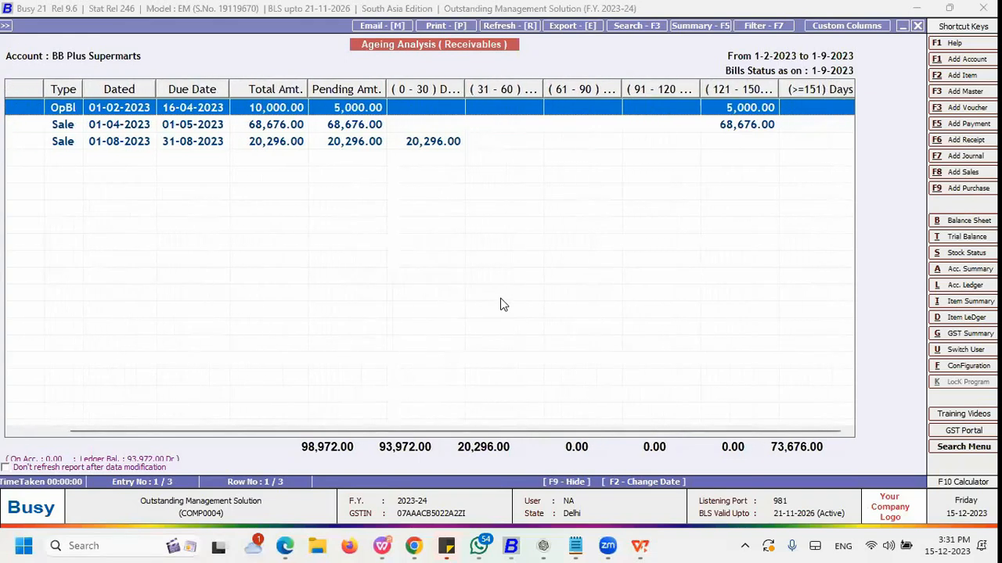
pyautogui.press('Right')
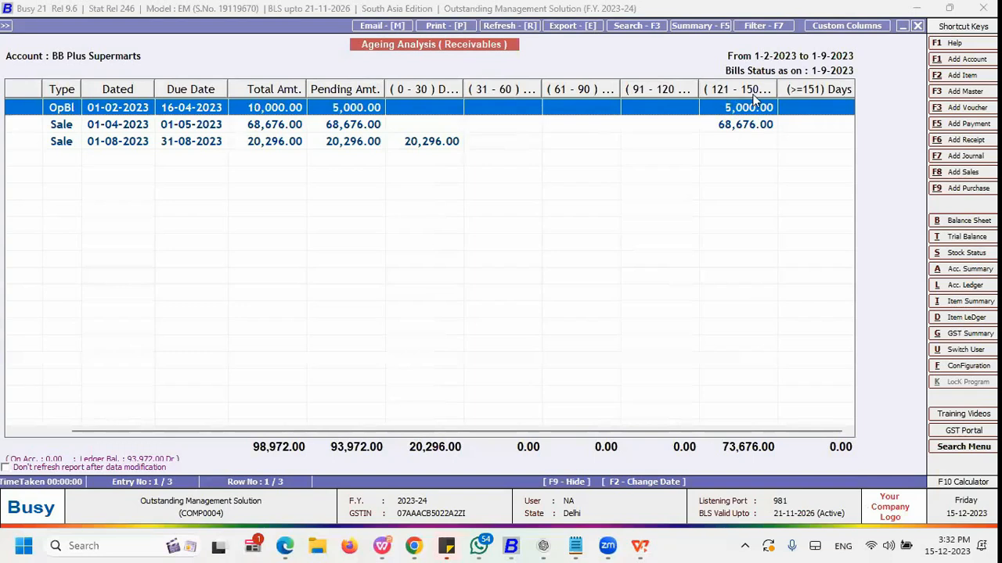
# Step: Browse the ageing report's bill rows and scroll across its day-range columns
pyautogui.click(742, 121)
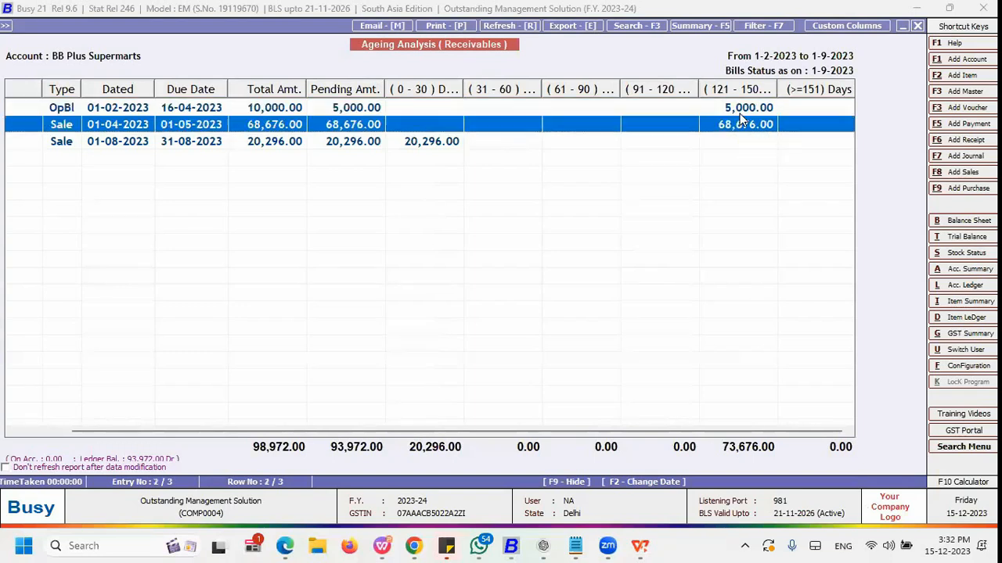
pyautogui.press('Left')
pyautogui.press('Left')
pyautogui.press('Left')
pyautogui.press('Left')
pyautogui.press('Left')
pyautogui.press('Left')
pyautogui.press('Left')
pyautogui.press('Left')
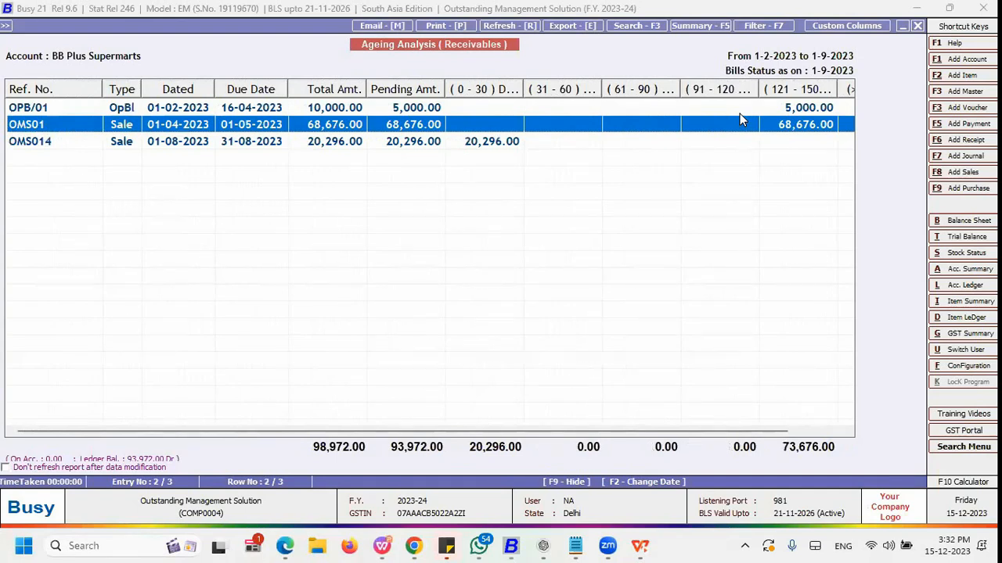
pyautogui.press('Right')
pyautogui.press('Right')
pyautogui.press('Right')
pyautogui.press('Right')
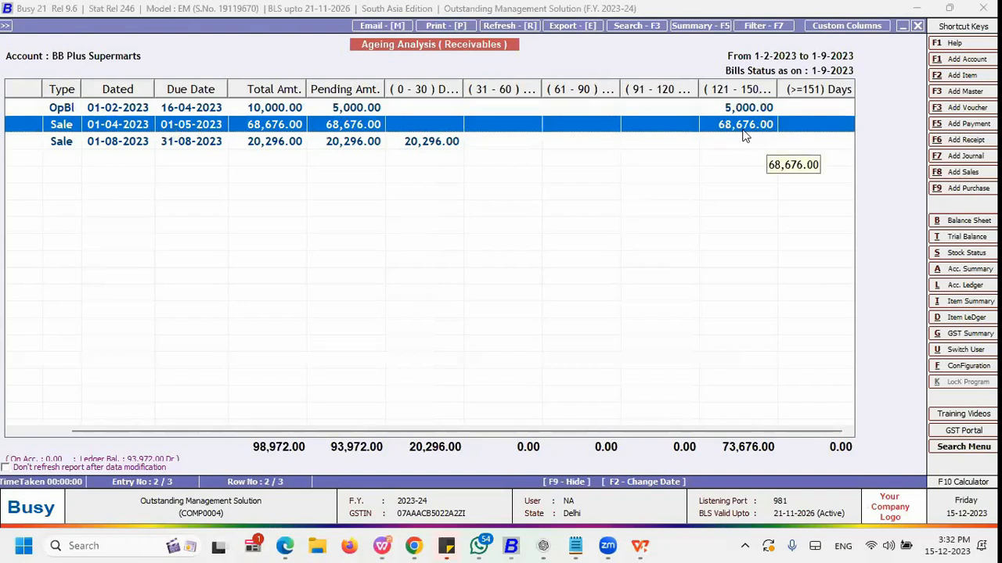
pyautogui.press('Down')
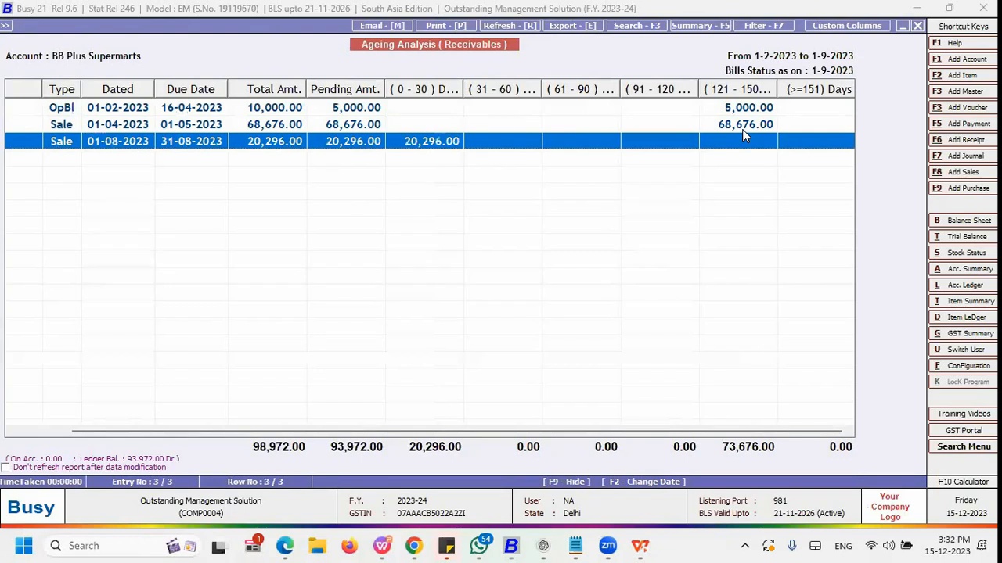
pyautogui.press('Left')
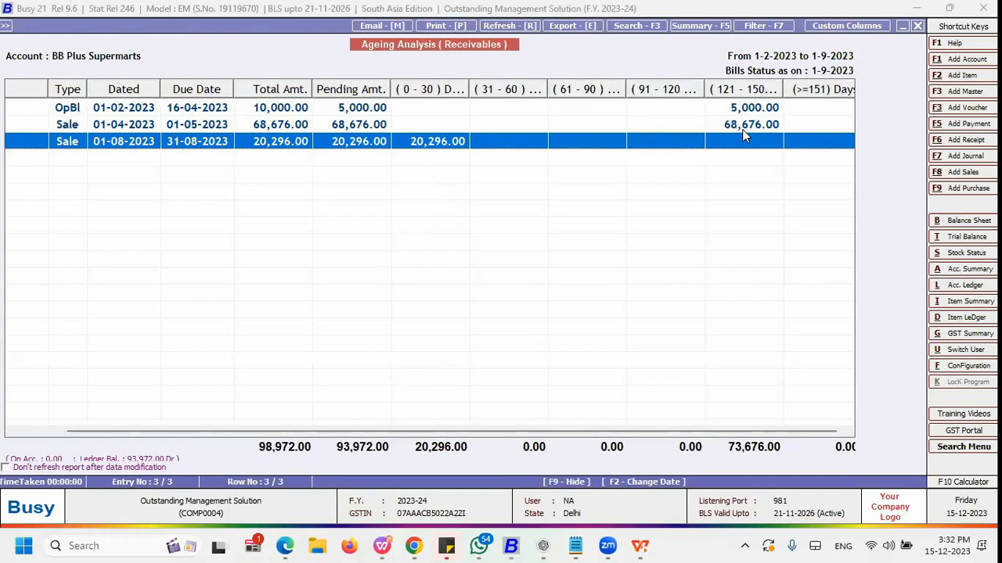
pyautogui.press('Right')
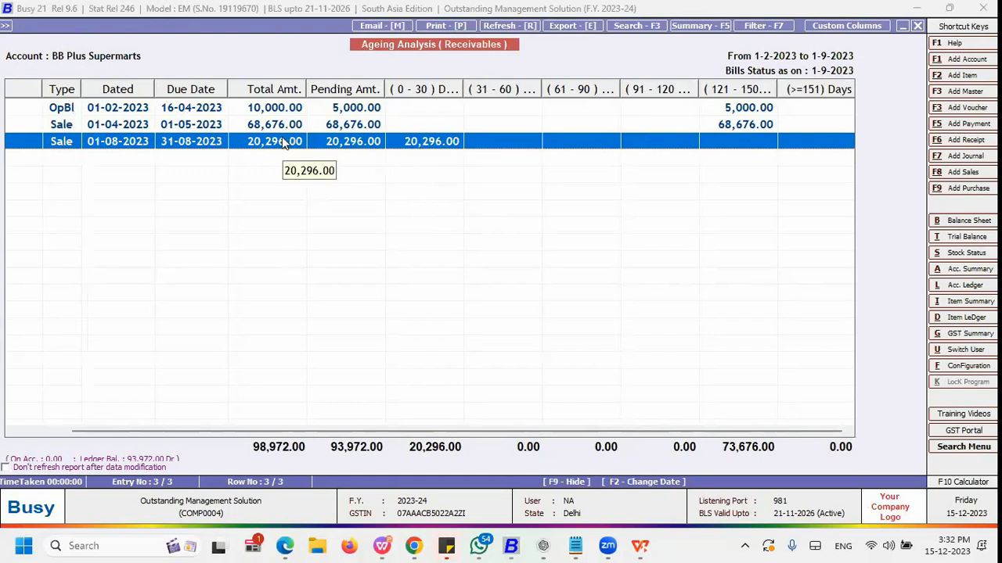
pyautogui.press('Escape')
pyautogui.press('Return')
pyautogui.press('Return')
pyautogui.press('Return')
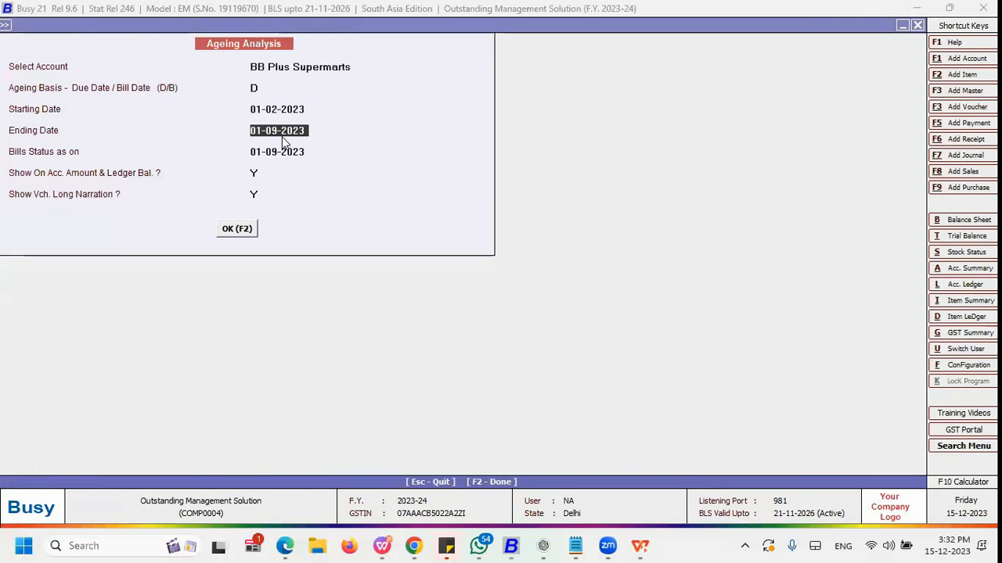
pyautogui.press('F2')
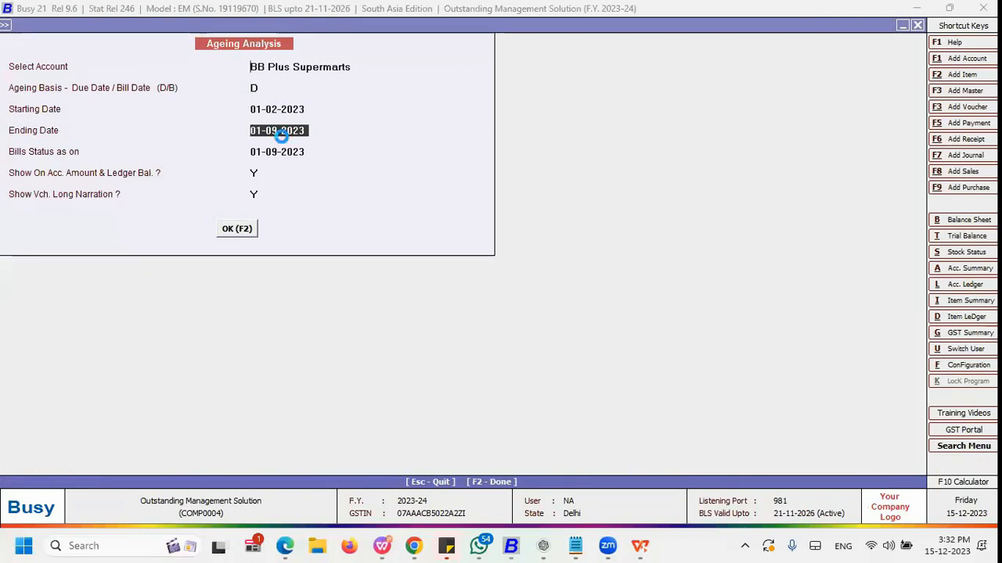
pyautogui.press('Down')
pyautogui.press('Down')
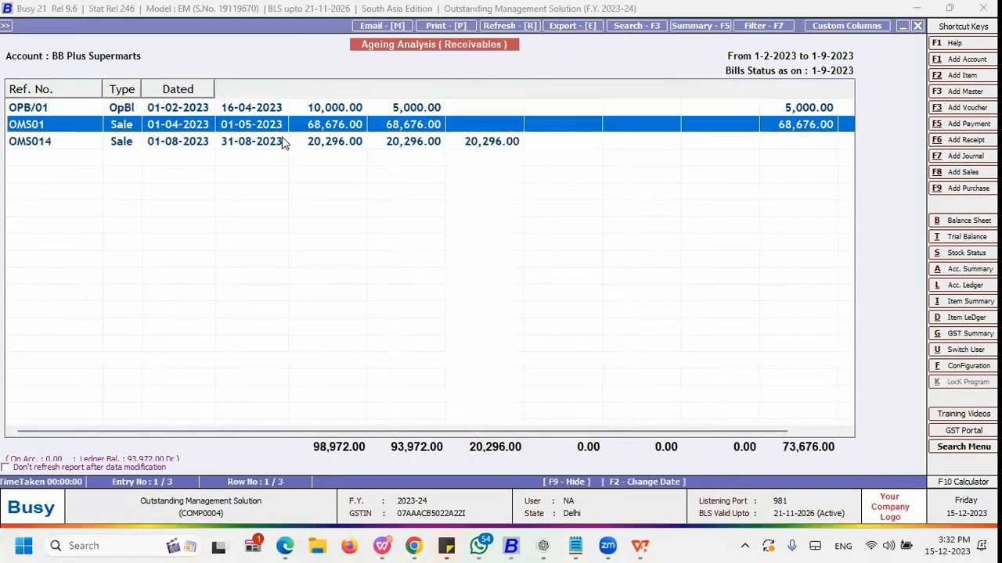
# Step: Regenerate the BB Plus Supermarts ageing report with ending date and bills status as on 15-12-2023
pyautogui.press('Escape')
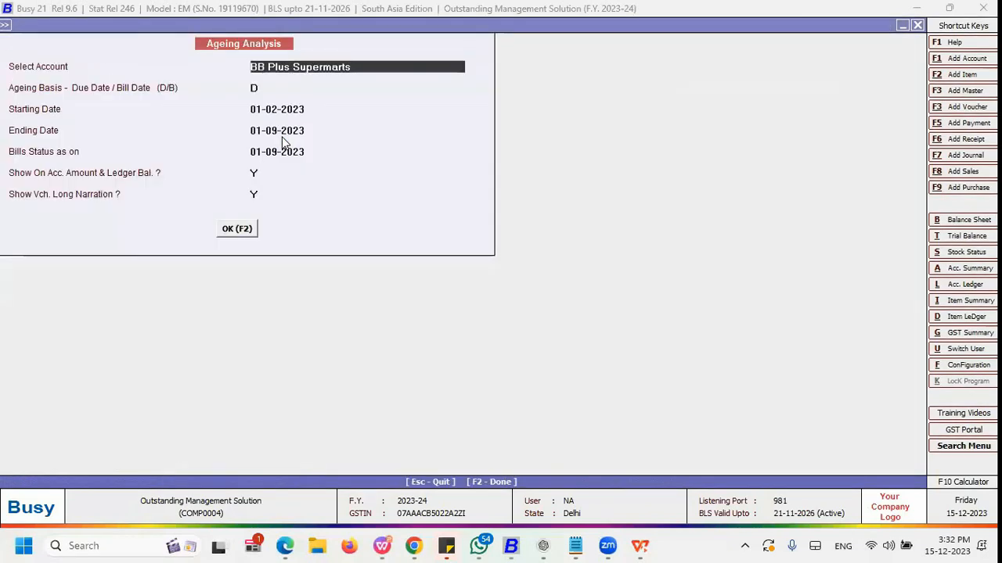
pyautogui.press('Return')
pyautogui.press('Return')
pyautogui.press('Return')
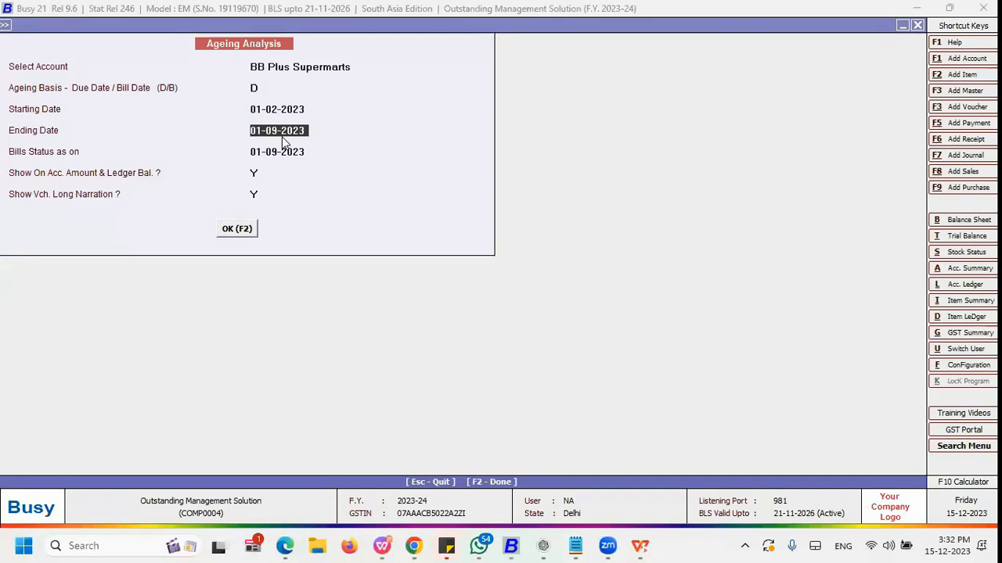
pyautogui.write('15-12')
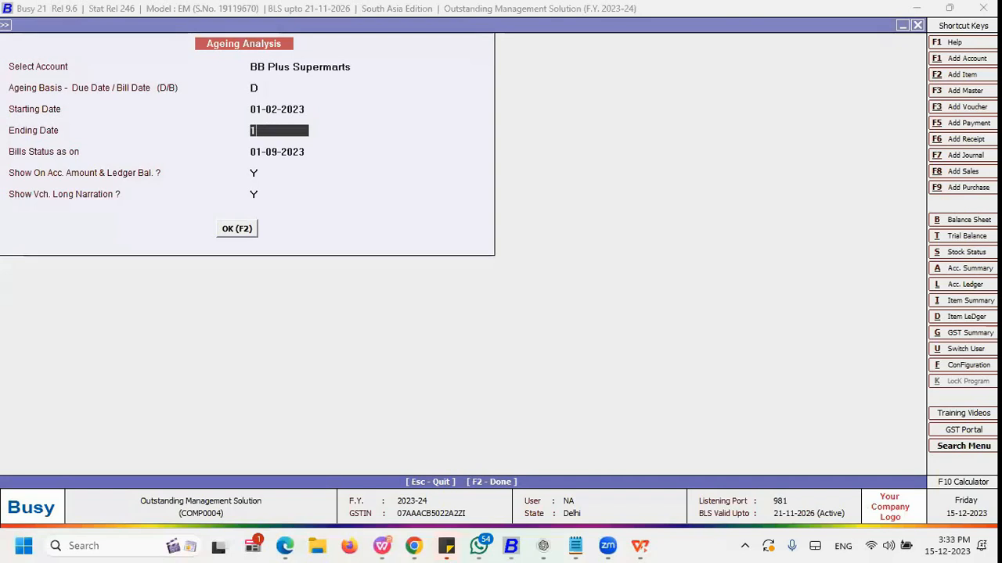
pyautogui.press('Return')
pyautogui.write('15-12')
pyautogui.press('Return')
pyautogui.press('F2')
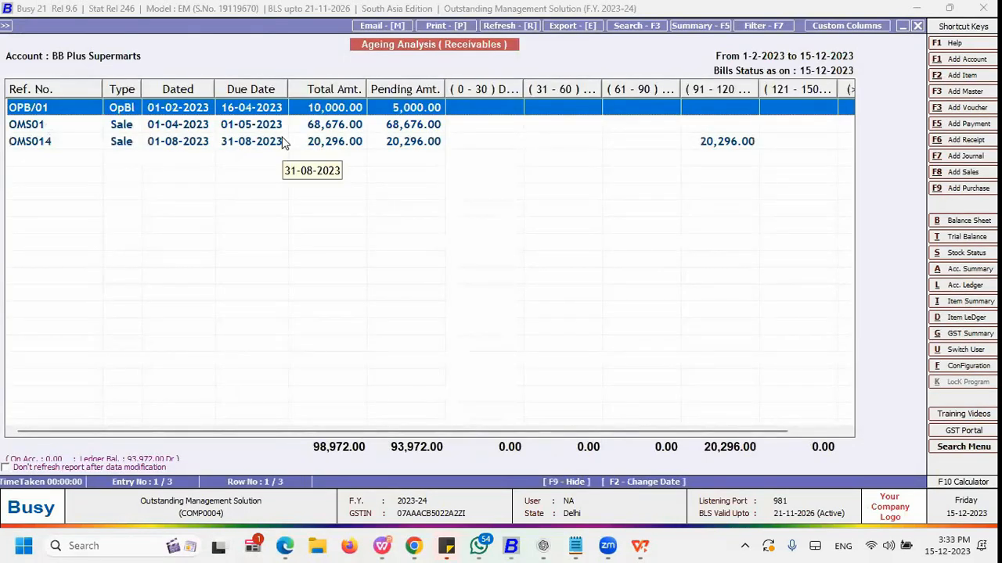
# Step: Leave the single-account ageing report and return to the Outstanding Analysis menu
pyautogui.press('Down')
pyautogui.press('Down')
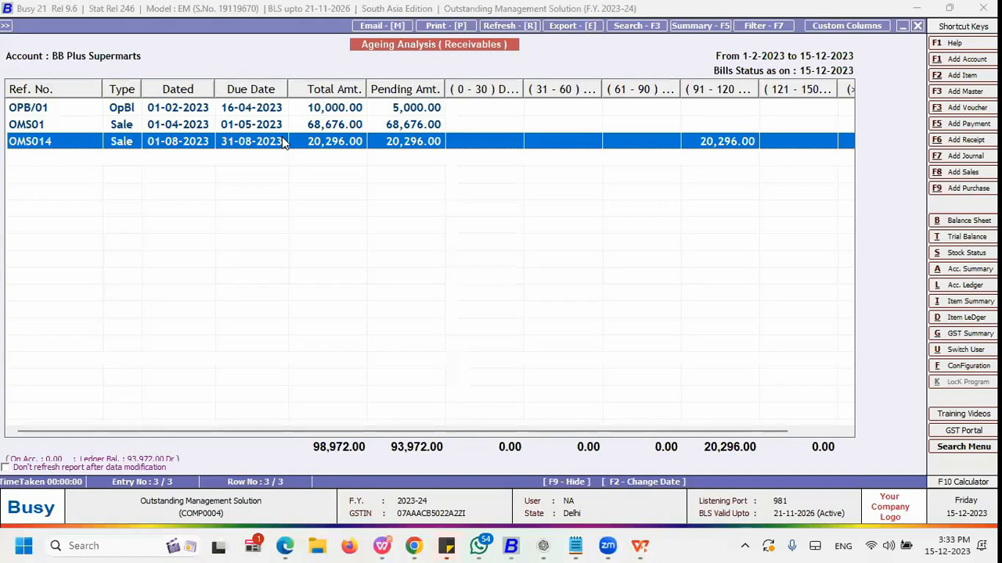
pyautogui.press('F2')
pyautogui.press('Return')
pyautogui.press('Return')
pyautogui.press('Return')
pyautogui.press('Up')
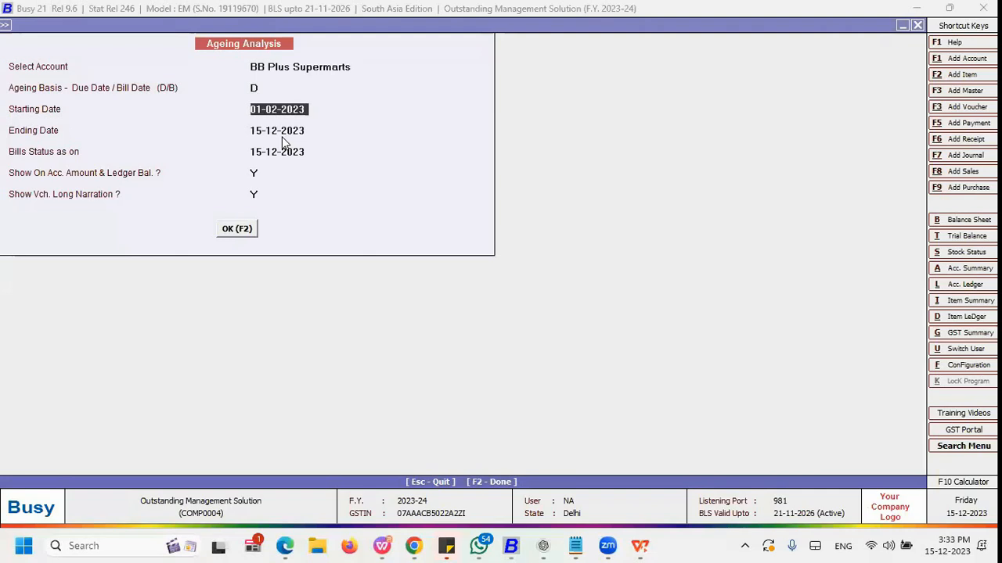
pyautogui.press('Escape')
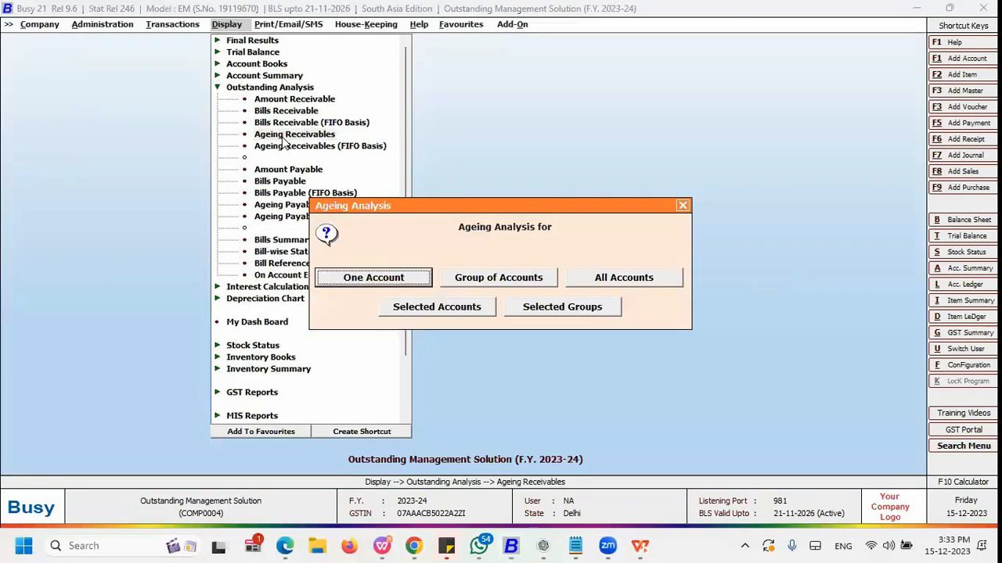
pyautogui.press('Right')
pyautogui.press('Right')
pyautogui.press('Left')
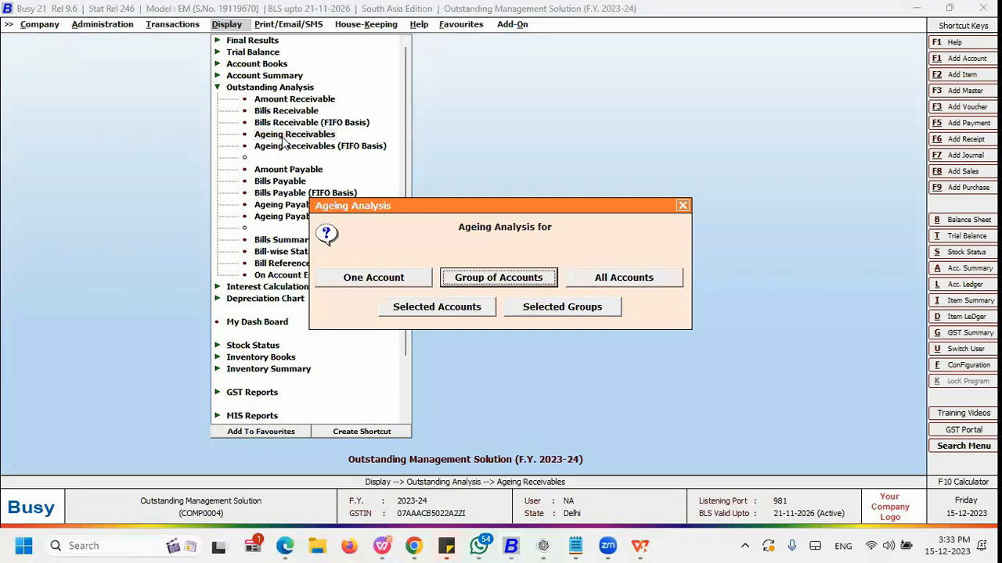
pyautogui.press('Escape')
# Step: Run Ageing Receivables for the Sundry Debtors group on due-date basis from 01-02-2023 to 01-09-2023
pyautogui.click(282, 135)
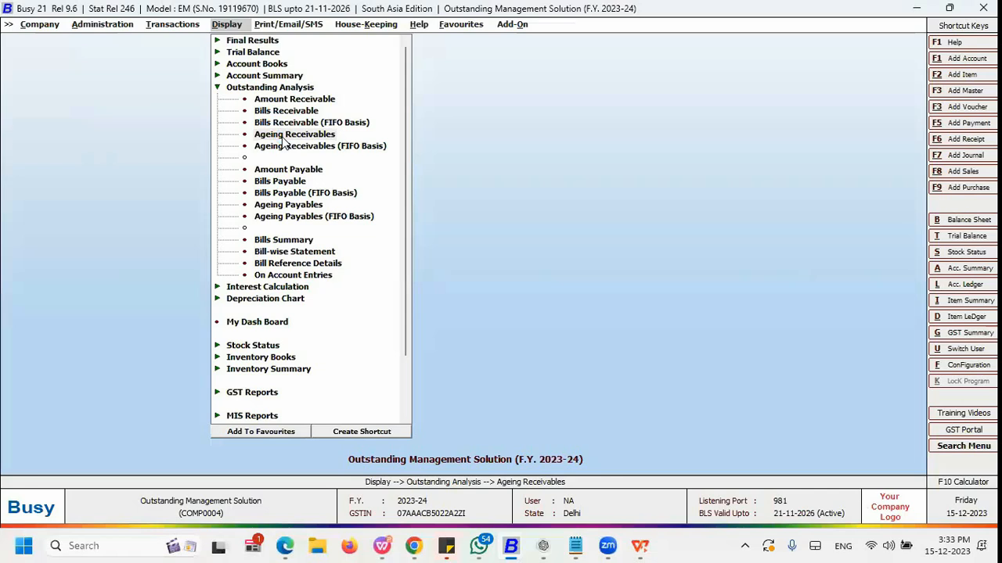
pyautogui.click(282, 136)
pyautogui.write('su')
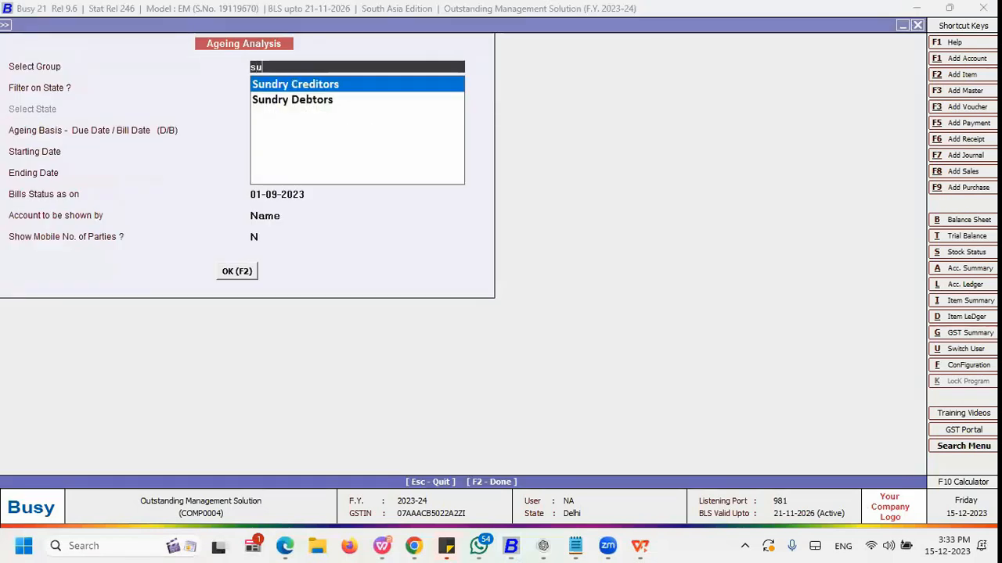
pyautogui.press('Down')
pyautogui.press('Return')
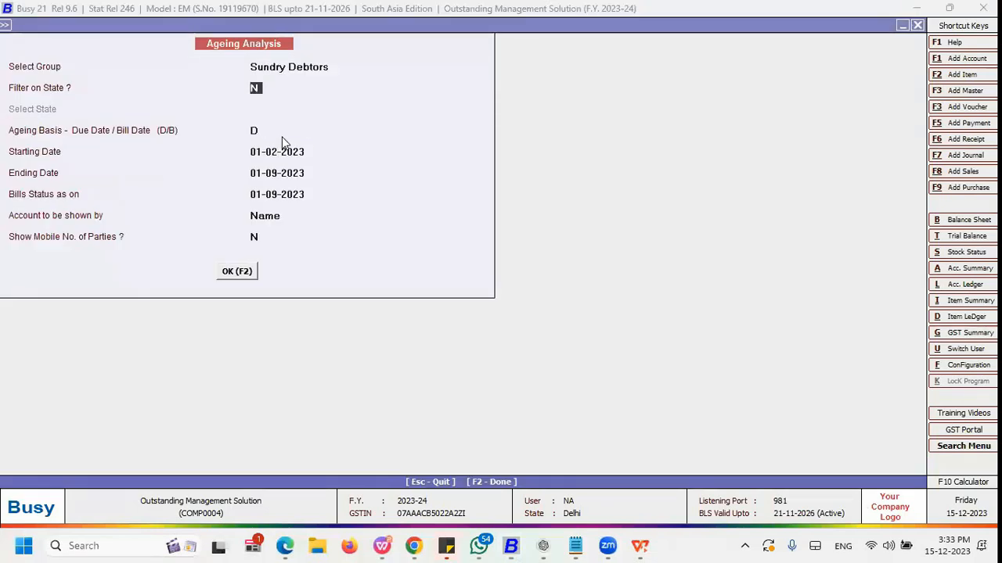
pyautogui.press('Return')
pyautogui.press('Return')
pyautogui.press('Return')
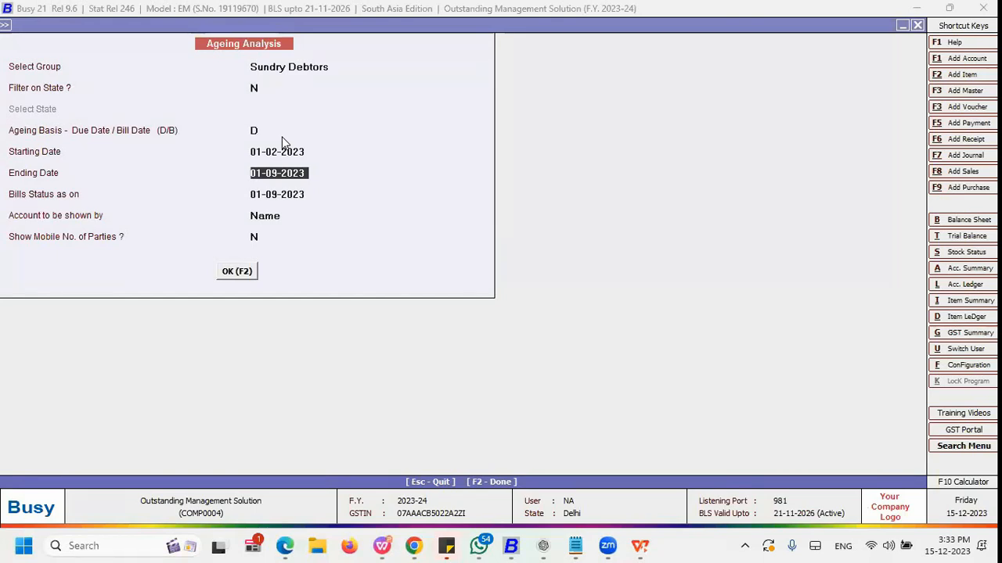
pyautogui.press('F2')
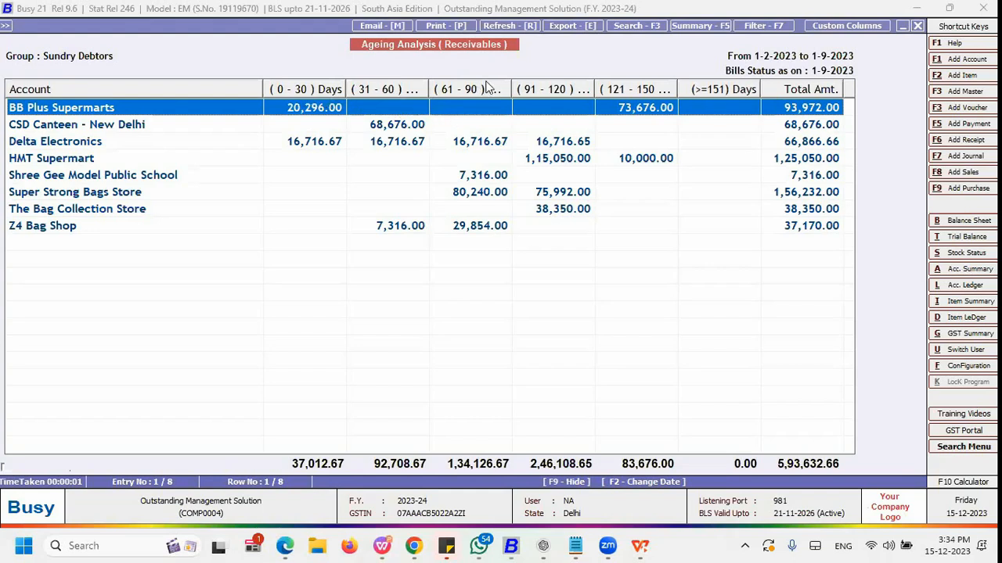
# Step: Close the group ageing report and open the Administration configuration options
pyautogui.press('Escape')
pyautogui.press('Escape')
pyautogui.press('Left')
pyautogui.press('Left')
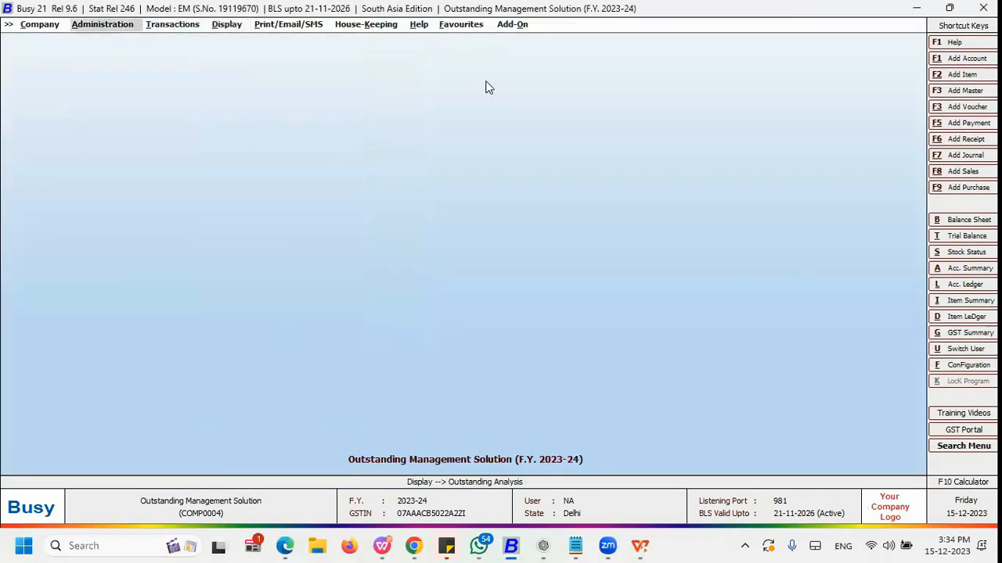
pyautogui.press('Return')
pyautogui.press('Left')
pyautogui.press('Down')
pyautogui.press('Down')
pyautogui.press('Return')
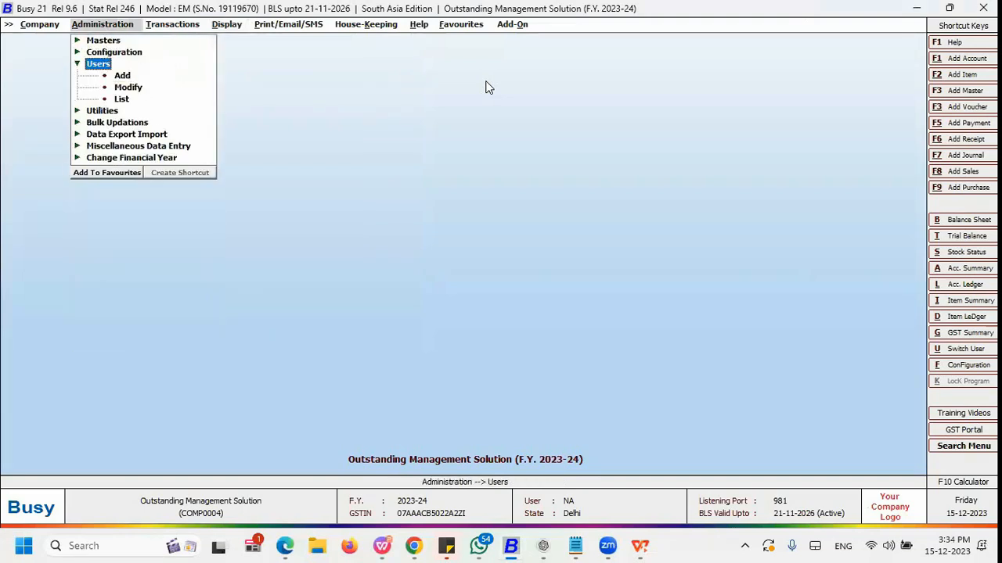
pyautogui.press('Up')
pyautogui.press('Return')
# Step: Open the Account ageing analysis time slabs configuration
pyautogui.press('Down')
pyautogui.press('Down')
pyautogui.press('Down')
pyautogui.press('Down')
pyautogui.press('Down')
pyautogui.press('Down')
pyautogui.press('Down')
pyautogui.press('Down')
pyautogui.press('Down')
pyautogui.press('Down')
pyautogui.press('Down')
pyautogui.press('Down')
pyautogui.press('Down')
pyautogui.press('Down')
pyautogui.press('Down')
pyautogui.press('Down')
pyautogui.press('Down')
pyautogui.press('Down')
pyautogui.press('Down')
pyautogui.press('Down')
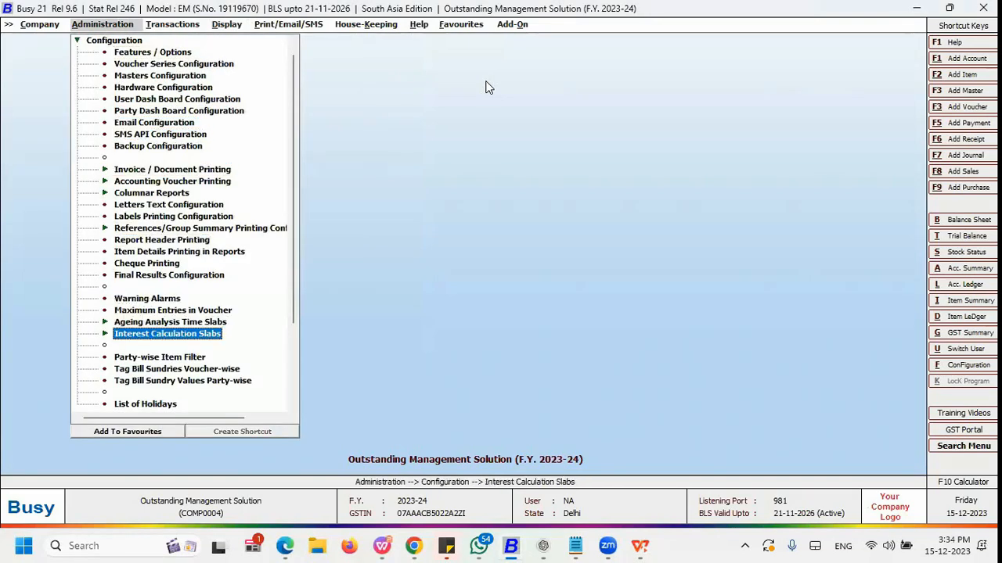
pyautogui.press('Up')
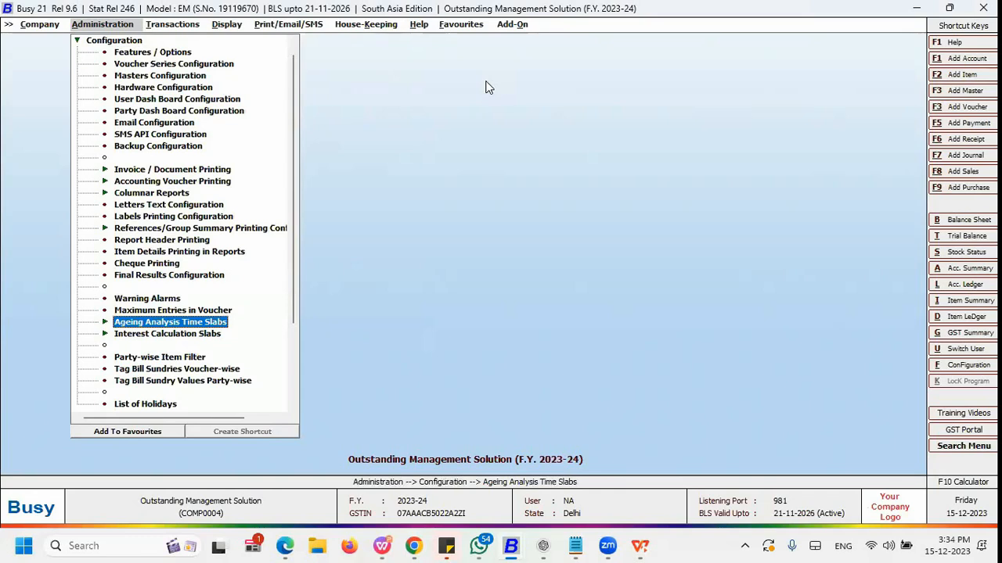
pyautogui.press('Return')
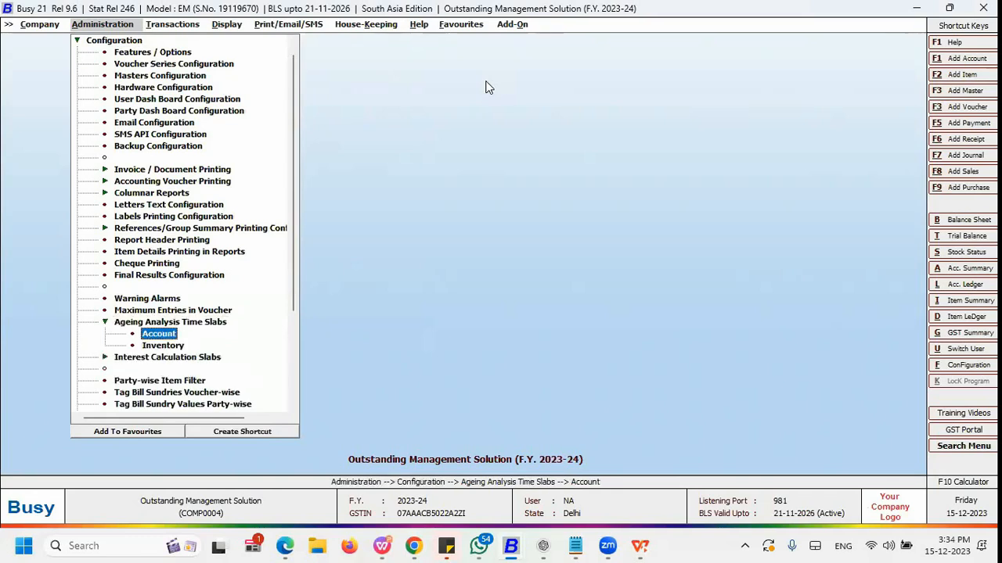
pyautogui.press('Return')
pyautogui.press('Return')
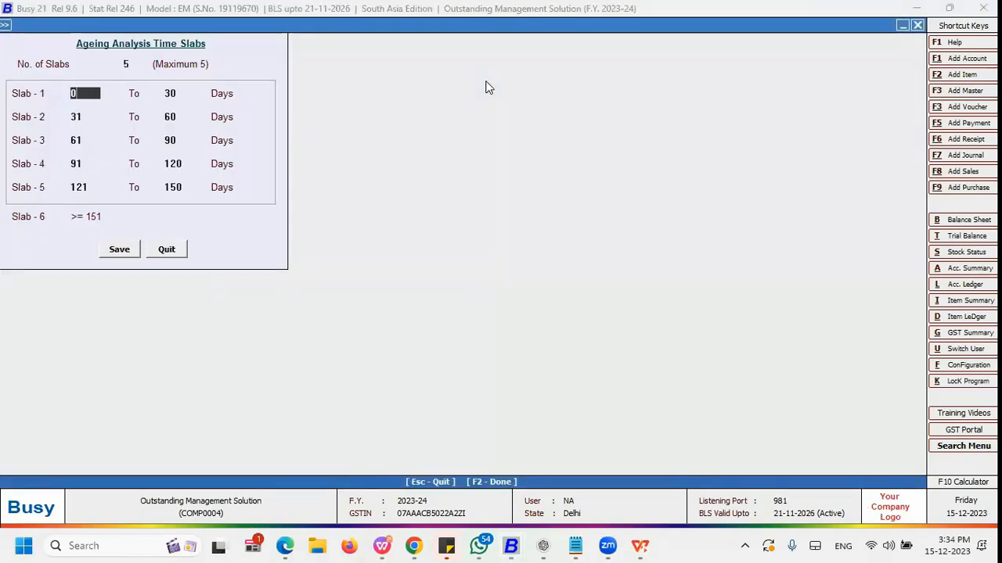
# Step: Try setting slab 1 to end at 90 days
pyautogui.press('Return')
pyautogui.write('90')
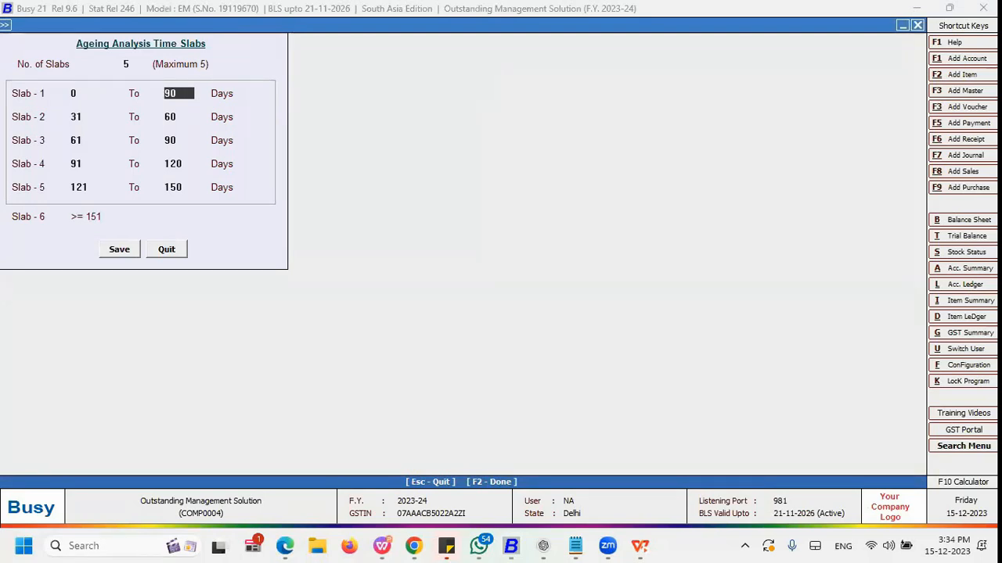
pyautogui.press('Return')
pyautogui.press('Return')
pyautogui.press('Return')
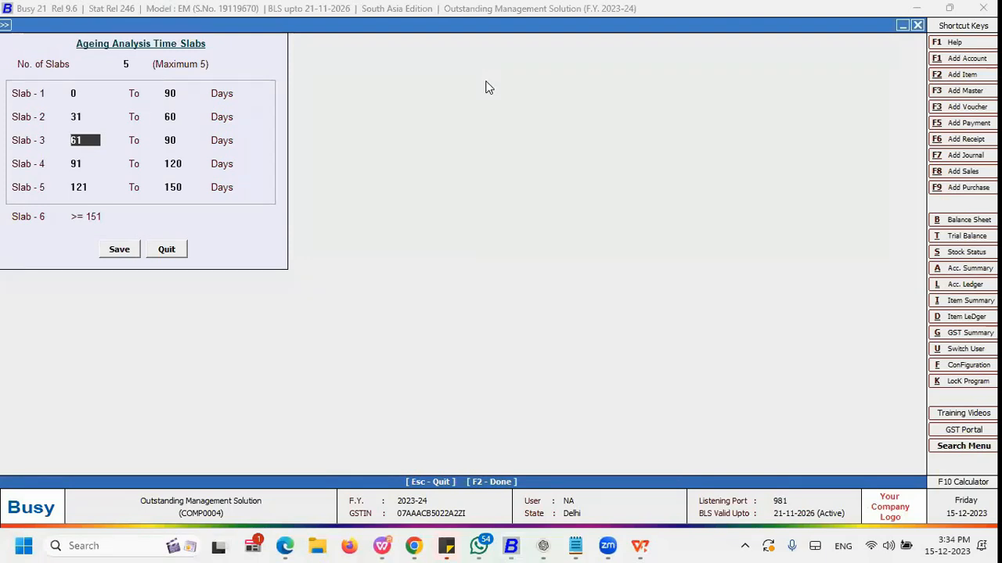
pyautogui.press('Return')
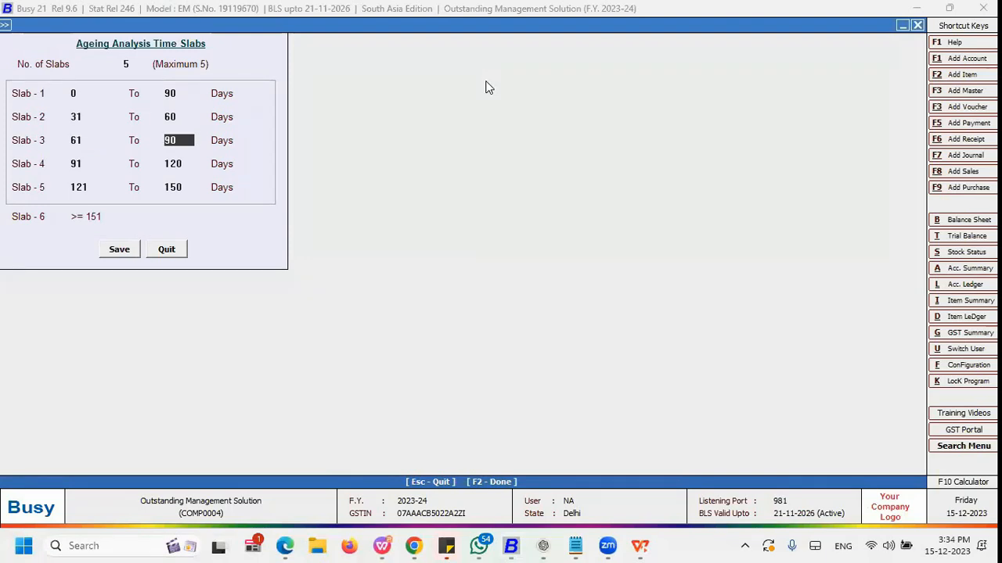
pyautogui.press('Return')
pyautogui.press('Return')
pyautogui.press('Return')
pyautogui.press('Return')
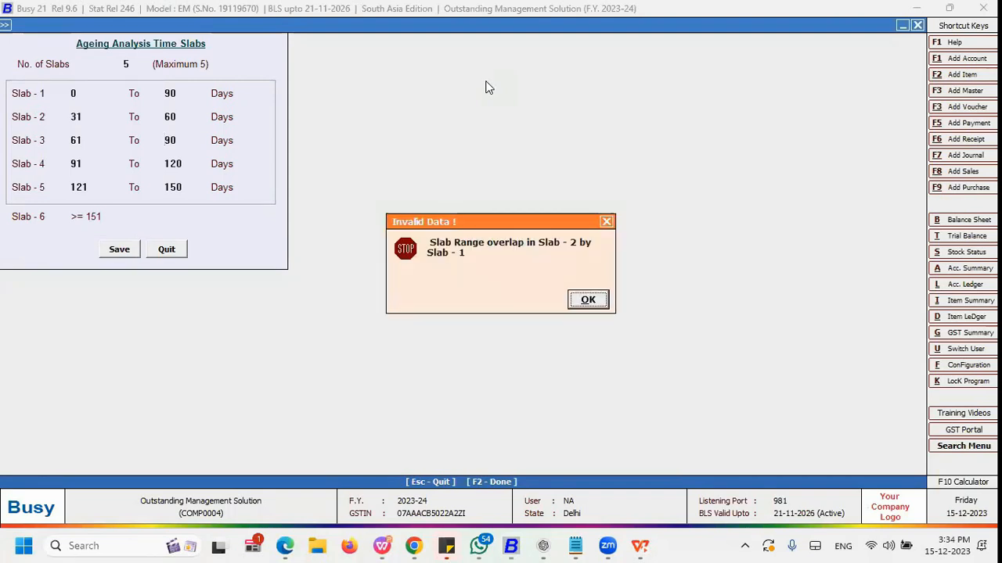
# Step: Set slab 1 to end at 20 days and slab 2 to start at 21 days, then save the time slabs
pyautogui.press('Up')
pyautogui.press('Up')
pyautogui.press('Up')
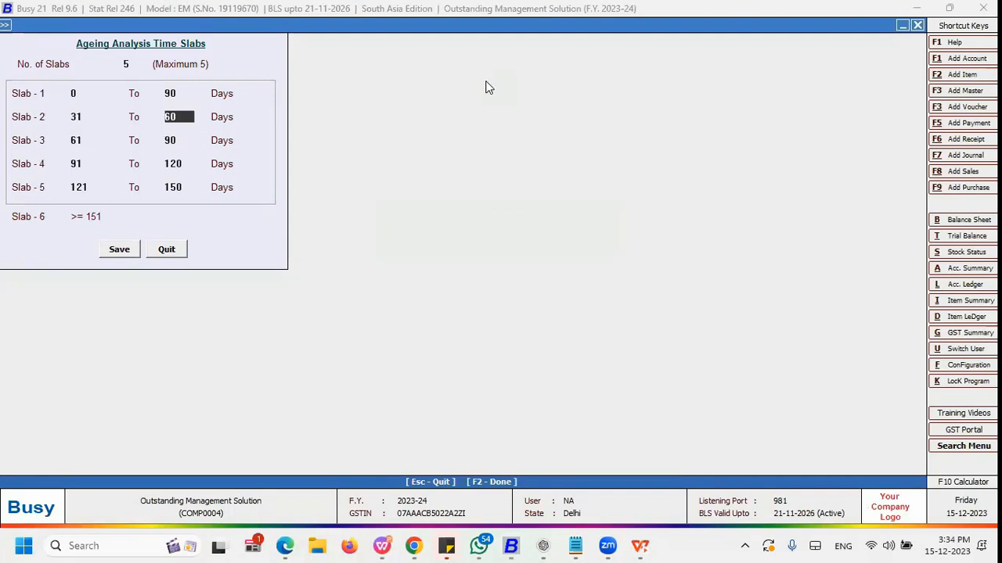
pyautogui.press('Up')
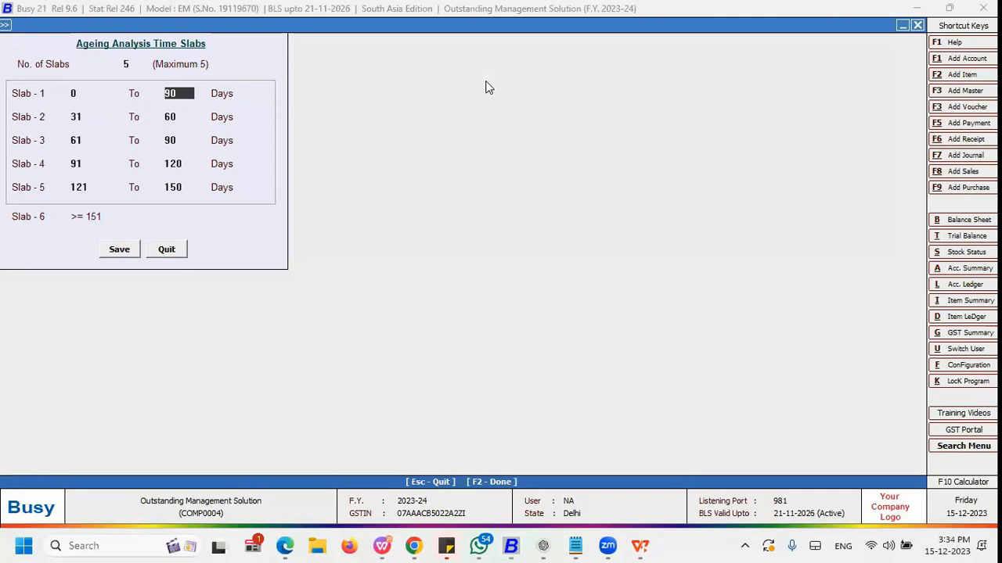
pyautogui.write('20')
pyautogui.press('Return')
pyautogui.write('21')
pyautogui.press('Return')
pyautogui.press('F2')
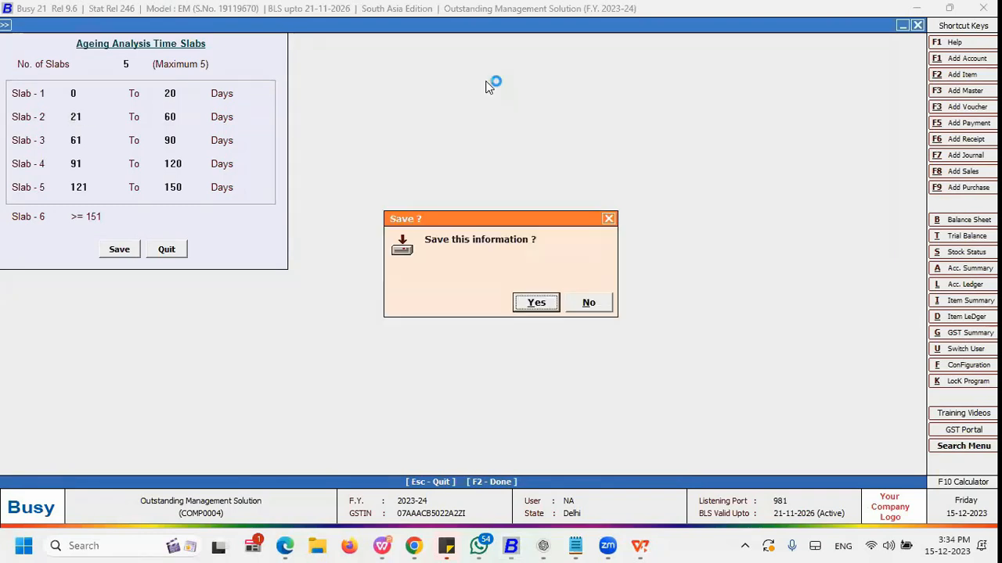
pyautogui.press('Return')
# Step: Run the Ageing Receivables report for all accounts with the updated time slabs
pyautogui.press('Right')
pyautogui.press('Right')
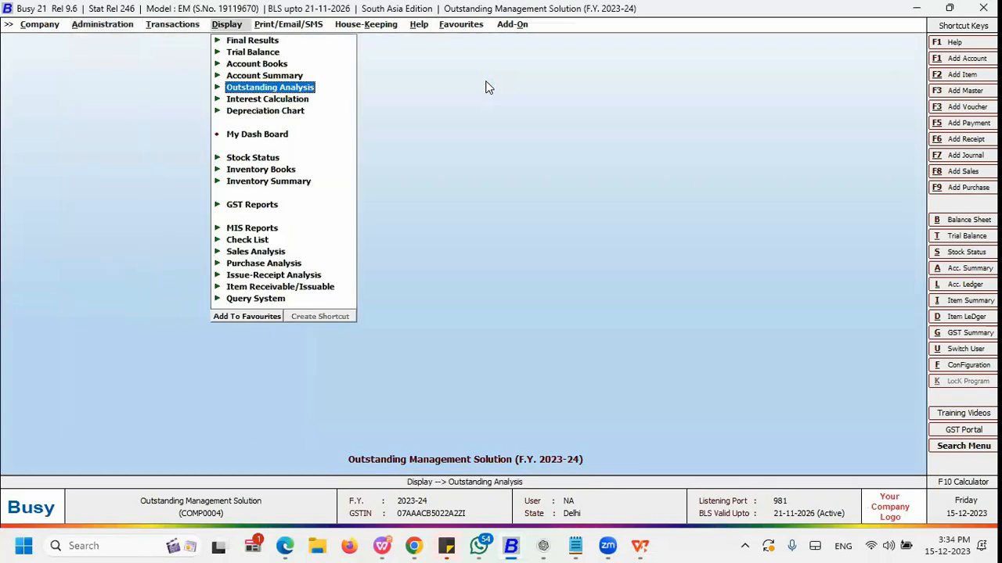
pyautogui.press('Return')
pyautogui.press('Down')
pyautogui.press('Down')
pyautogui.press('Down')
pyautogui.press('Down')
pyautogui.press('Down')
pyautogui.press('Down')
pyautogui.press('Down')
pyautogui.press('Up')
pyautogui.press('Up')
pyautogui.press('Up')
pyautogui.press('Up')
pyautogui.press('Up')
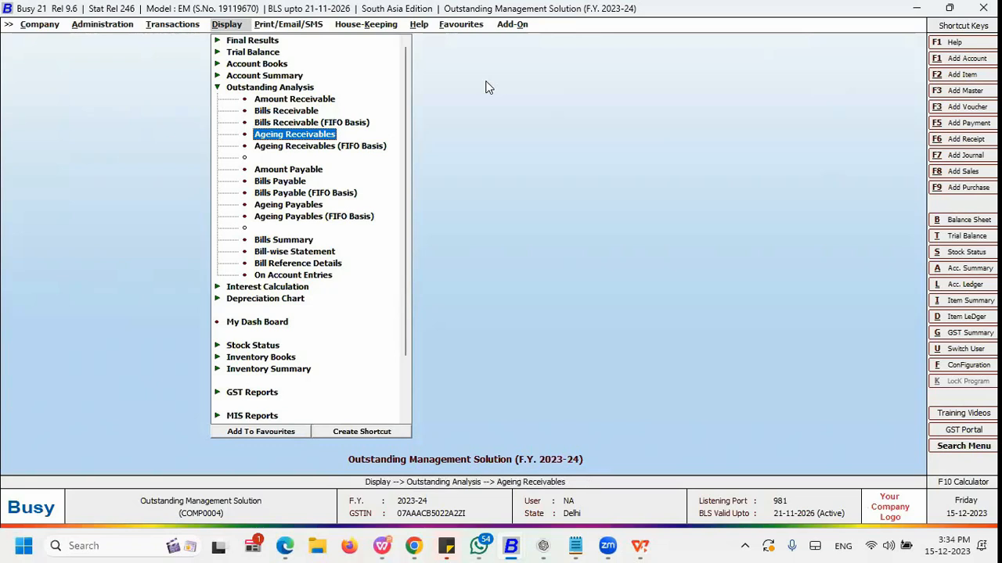
pyautogui.press('Return')
pyautogui.press('Right')
pyautogui.press('Right')
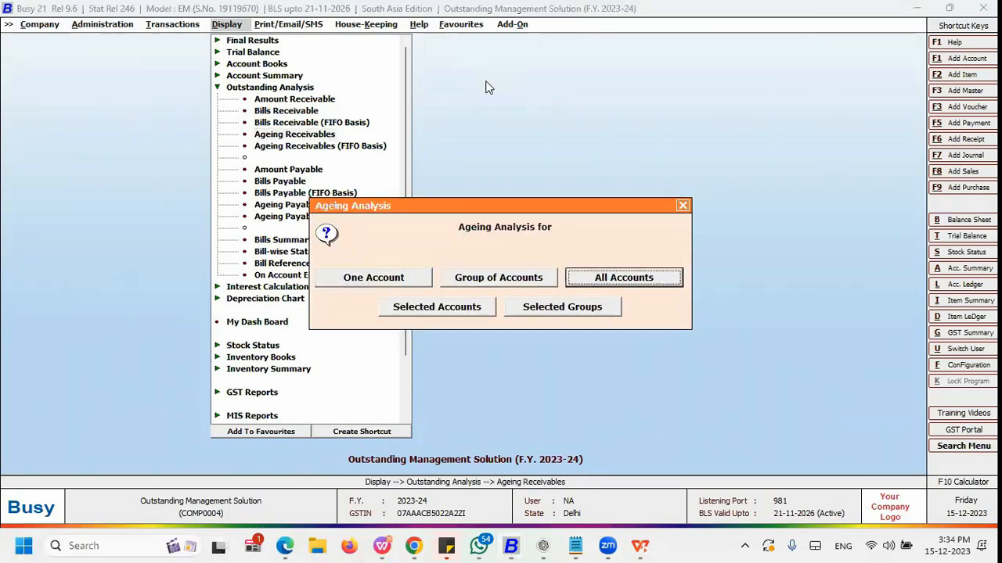
pyautogui.press('Return')
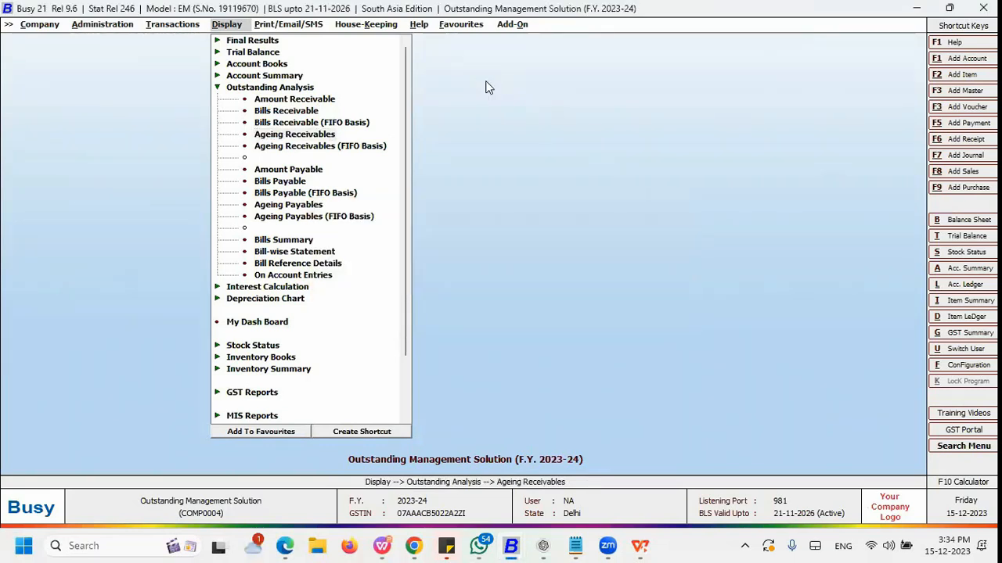
pyautogui.press('Return')
pyautogui.press('Return')
pyautogui.press('Return')
pyautogui.press('F2')
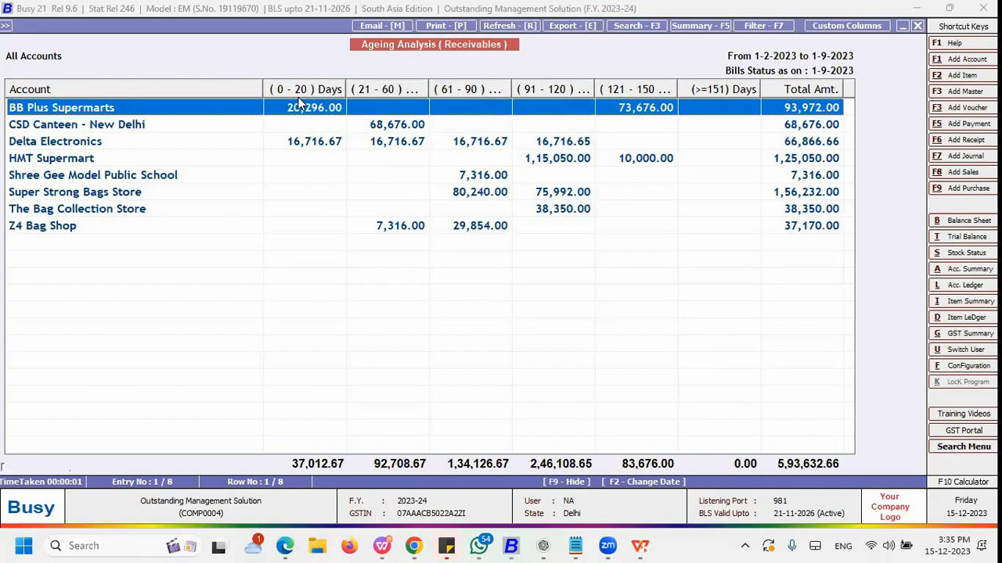
# Step: Run Ageing Receivables for the selected groups Sundry Creditors and Sundry Debtors
pyautogui.press('Escape')
pyautogui.press('Escape')
pyautogui.press('Return')
pyautogui.press('Tab')
pyautogui.press('Tab')
pyautogui.press('Tab')
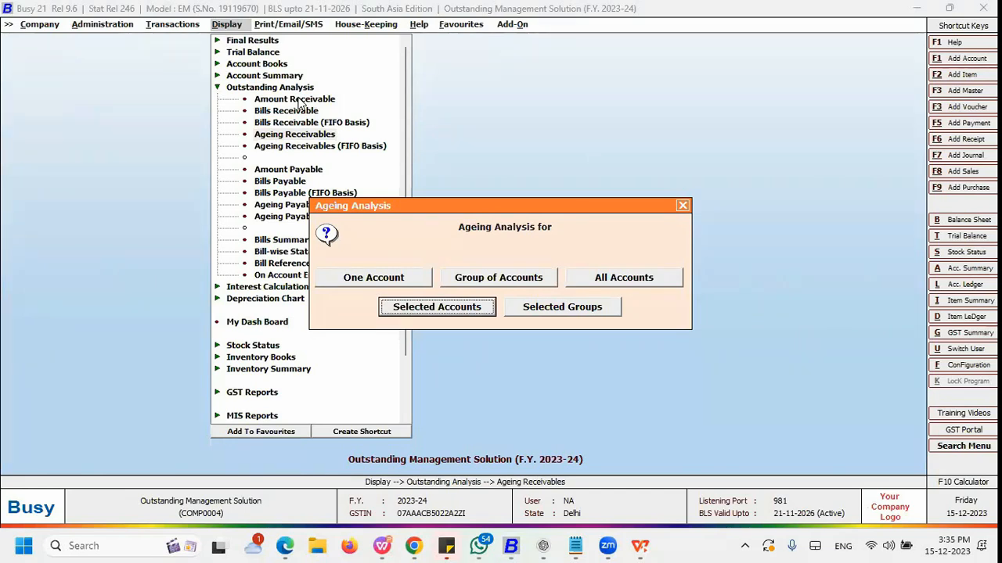
pyautogui.press('Right')
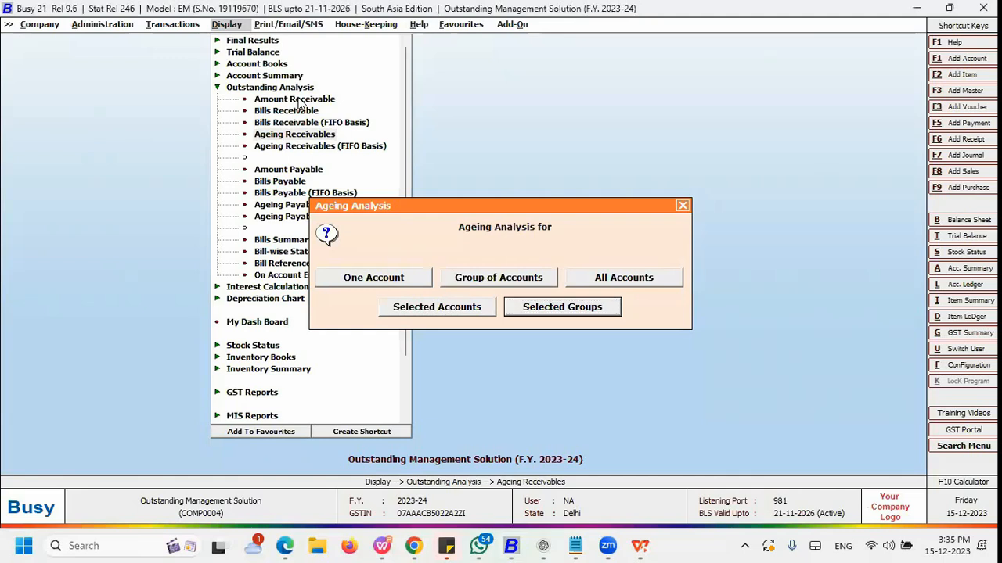
pyautogui.press('Return')
pyautogui.click(285, 70)
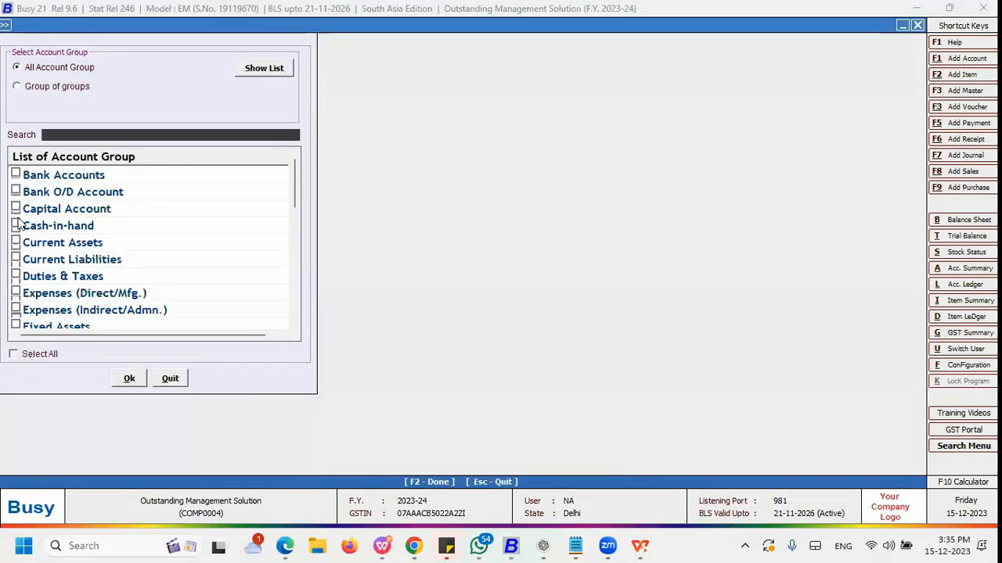
pyautogui.write('su')
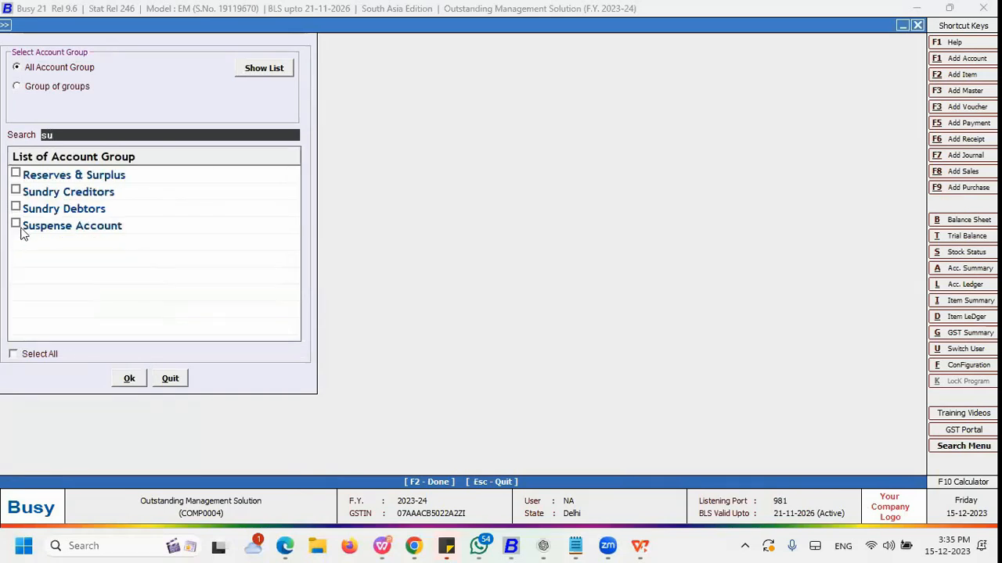
pyautogui.press('Down')
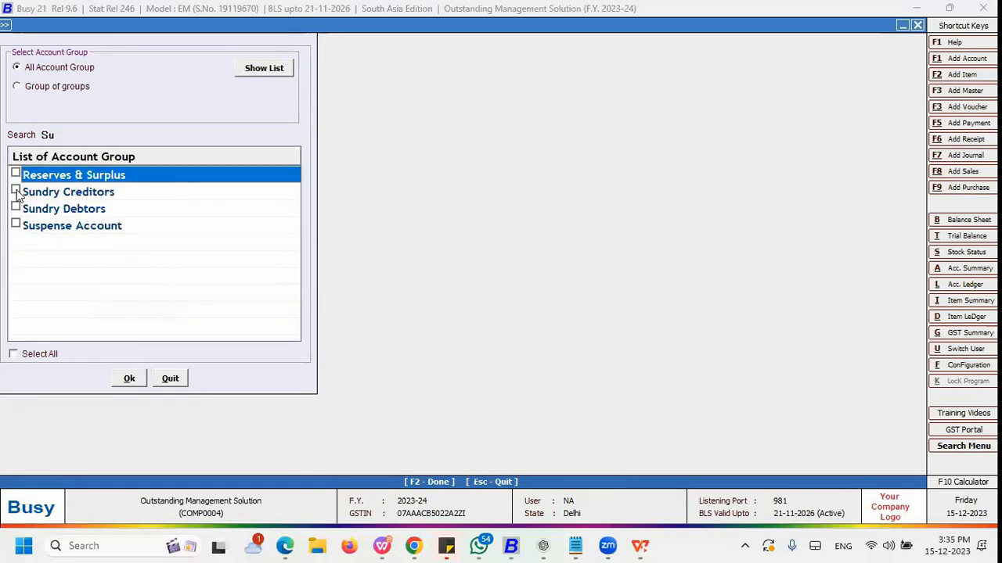
pyautogui.click(16, 191)
pyautogui.click(16, 207)
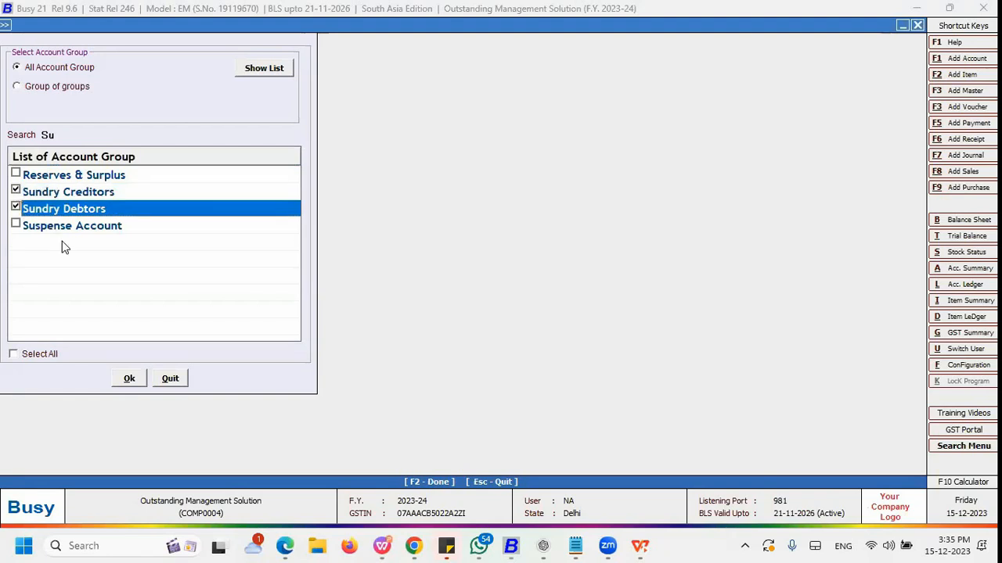
pyautogui.click(129, 379)
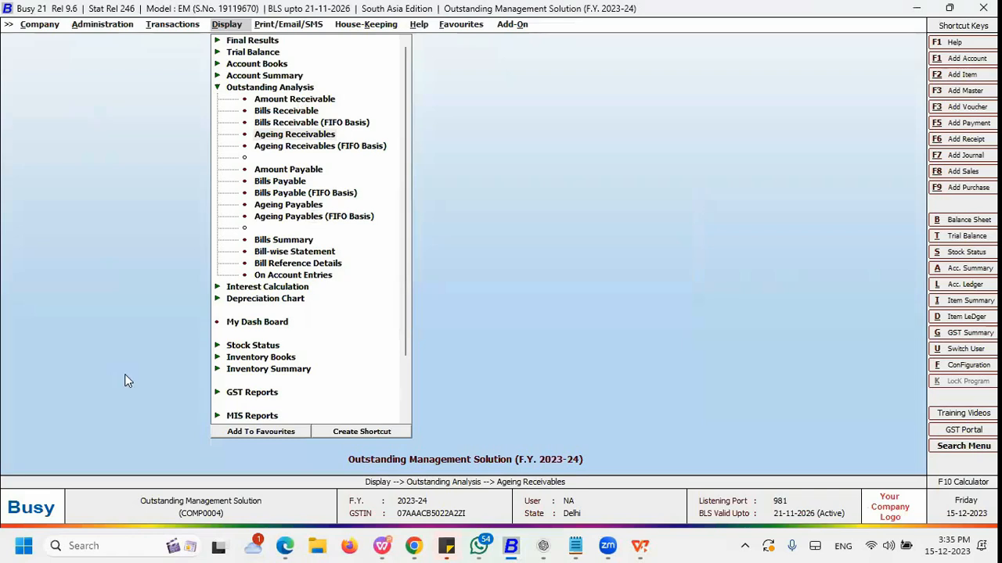
pyautogui.press('F2')
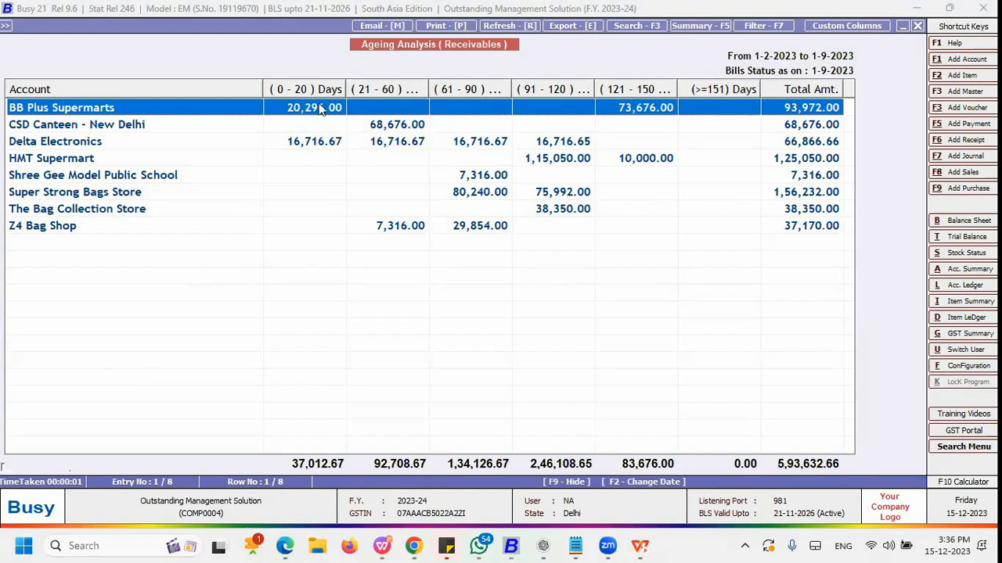
pyautogui.press('Escape')
pyautogui.press('Escape')
pyautogui.press('Escape')
pyautogui.press('Down')
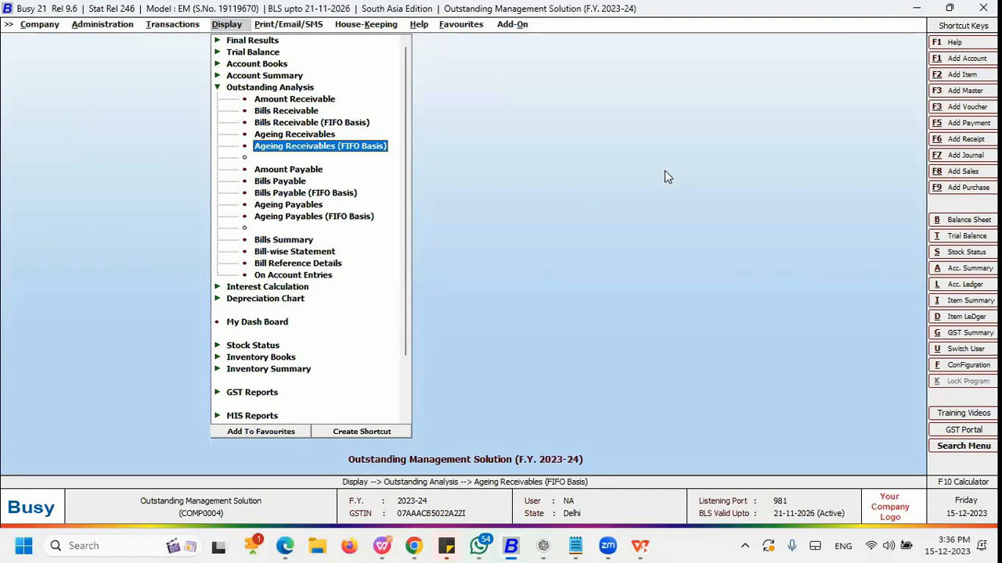
pyautogui.press('Up')
pyautogui.press('Up')
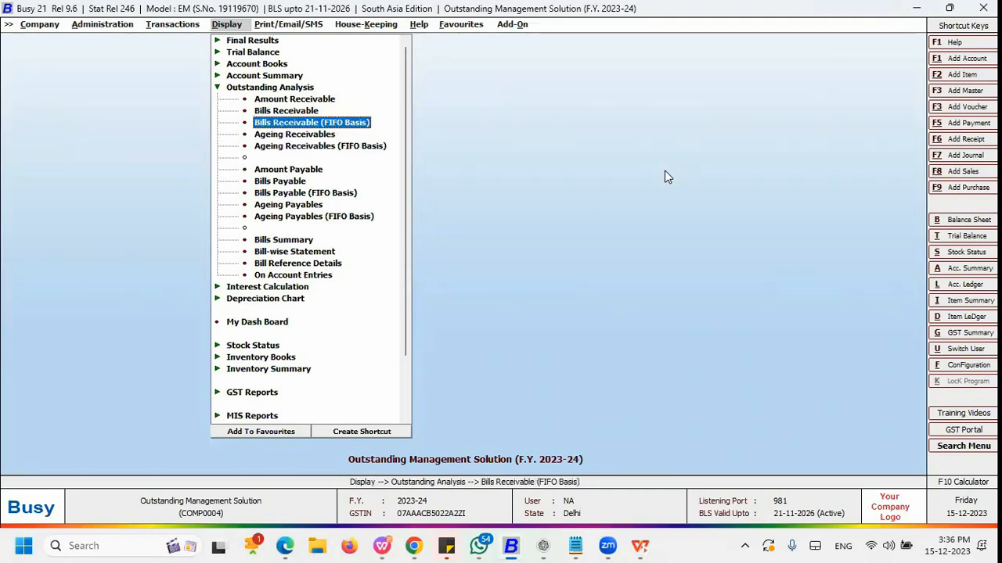
pyautogui.press('Down')
pyautogui.press('Down')
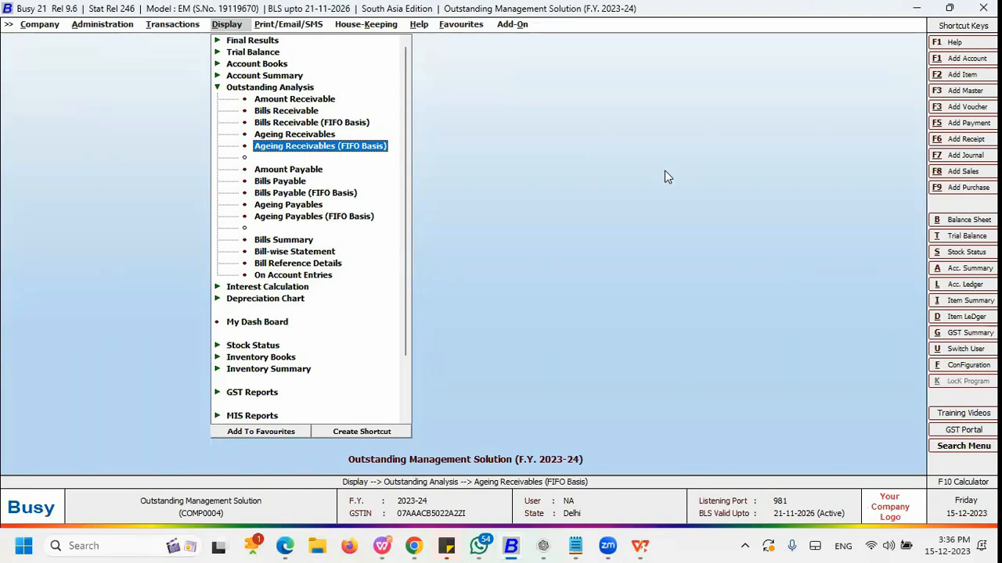
pyautogui.press('Up')
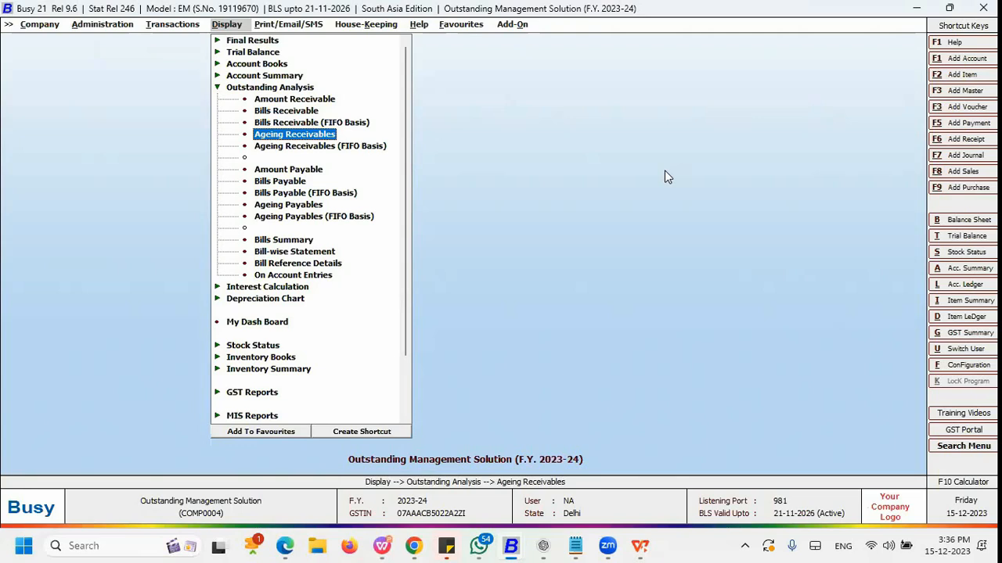
pyautogui.press('Down')
pyautogui.press('Return')
pyautogui.press('Return')
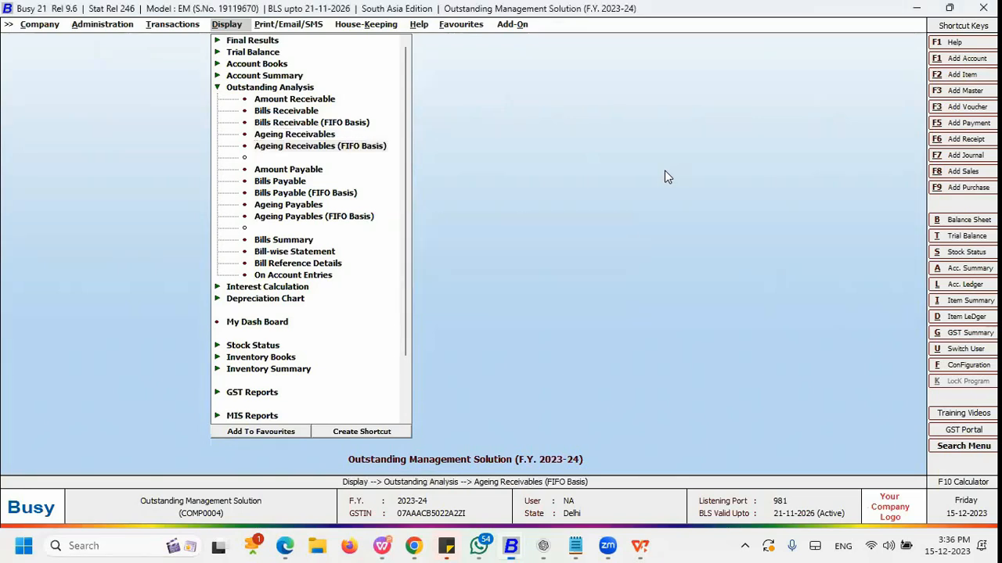
pyautogui.press('Escape')
pyautogui.press('Escape')
pyautogui.press('Return')
pyautogui.press('Right')
pyautogui.press('Left')
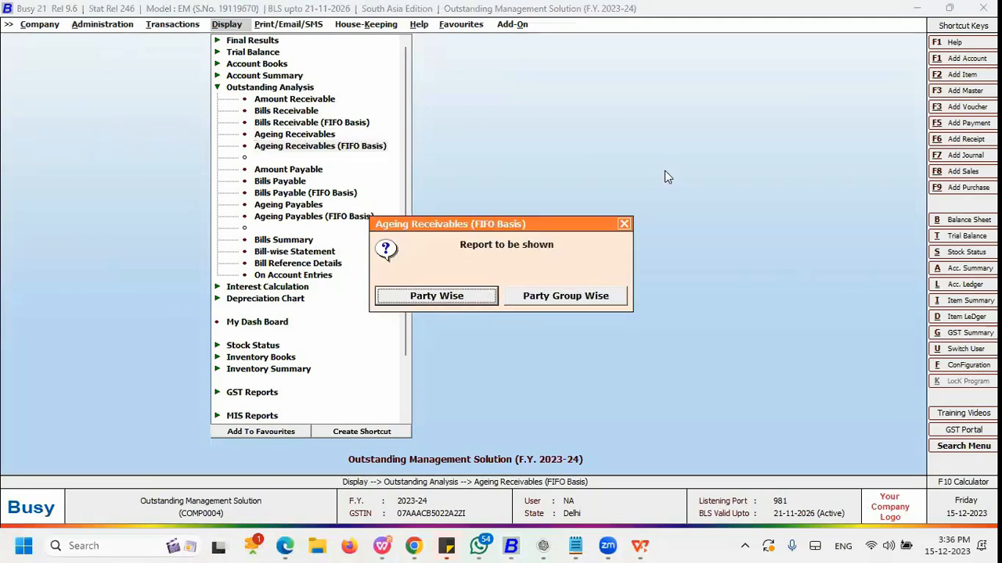
pyautogui.press('Right')
pyautogui.press('Left')
pyautogui.press('Escape')
pyautogui.press('Up')
pyautogui.press('Return')
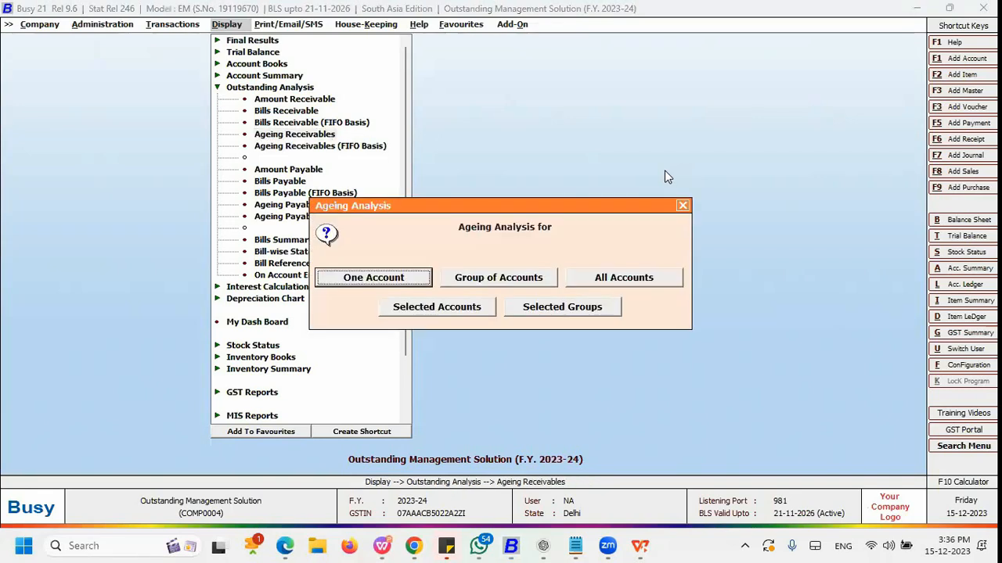
pyautogui.press('Right')
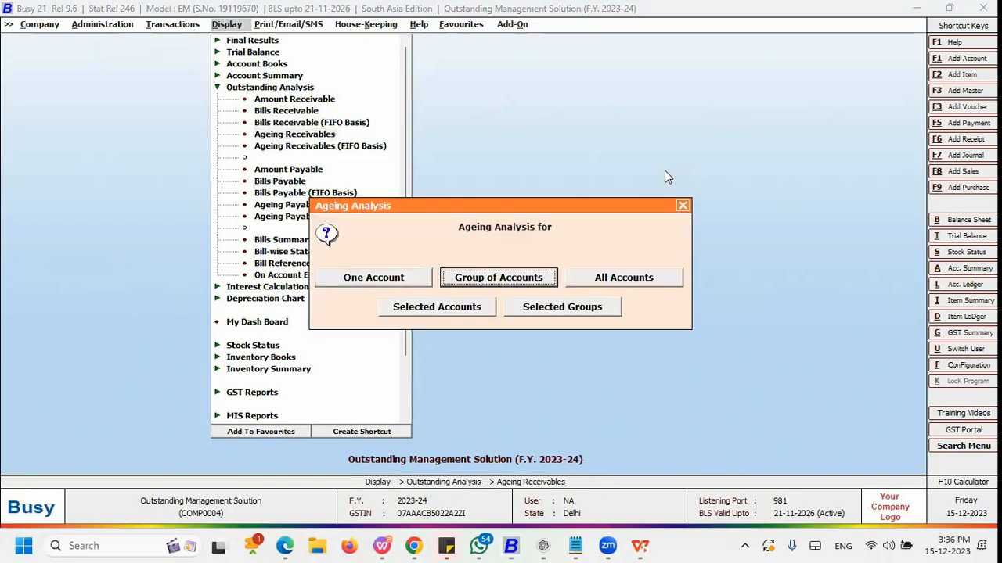
pyautogui.press('Right')
pyautogui.press('Right')
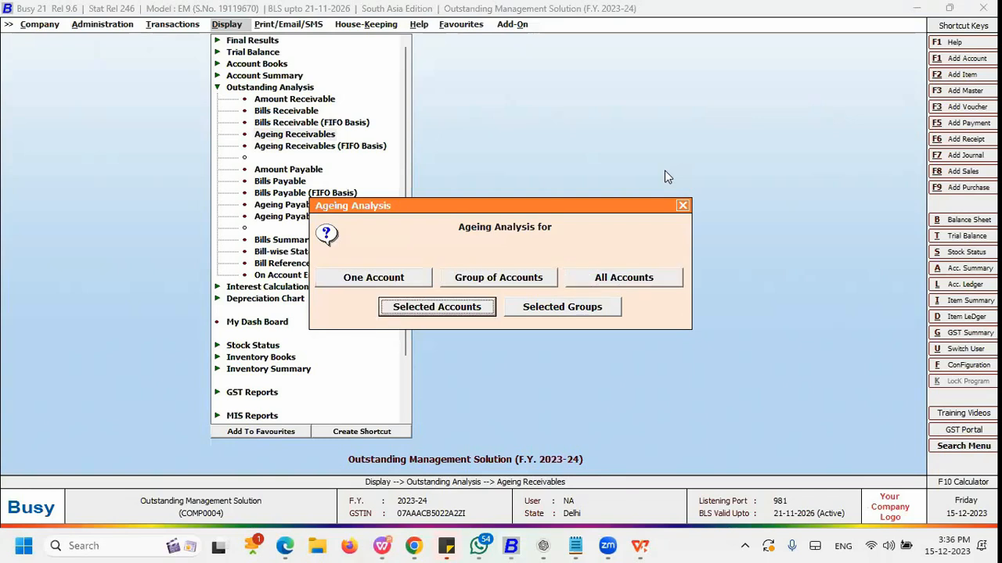
pyautogui.press('Escape')
# Step: Run Ageing Receivables (FIFO Basis) party wise for all parties
pyautogui.press('Down')
pyautogui.press('Return')
pyautogui.press('Return')
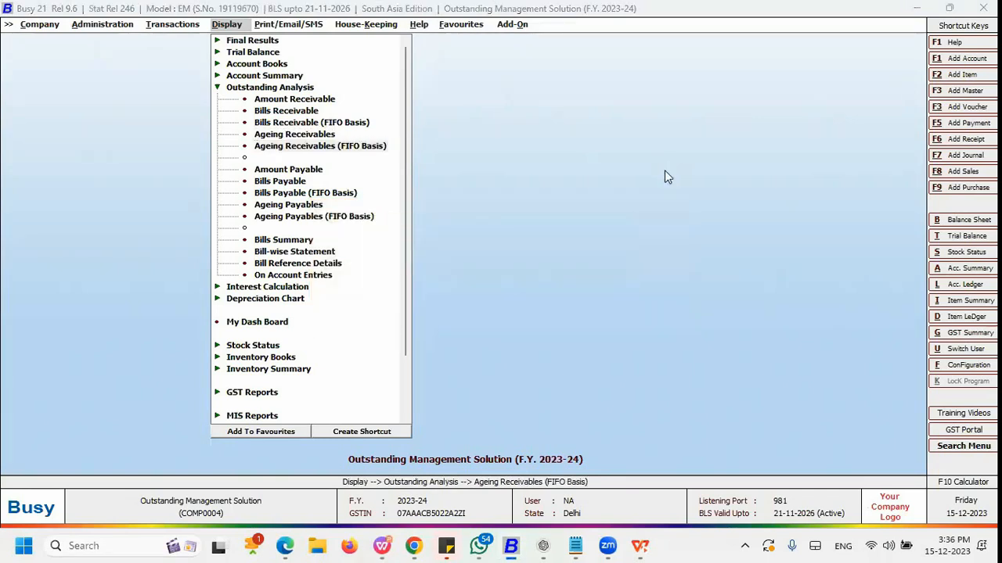
pyautogui.press('Return')
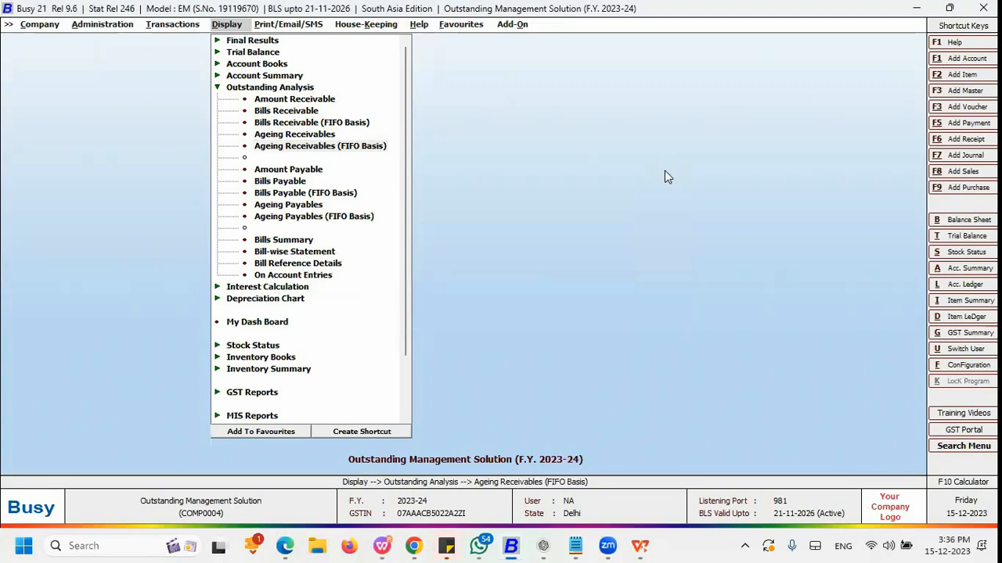
pyautogui.press('F2')
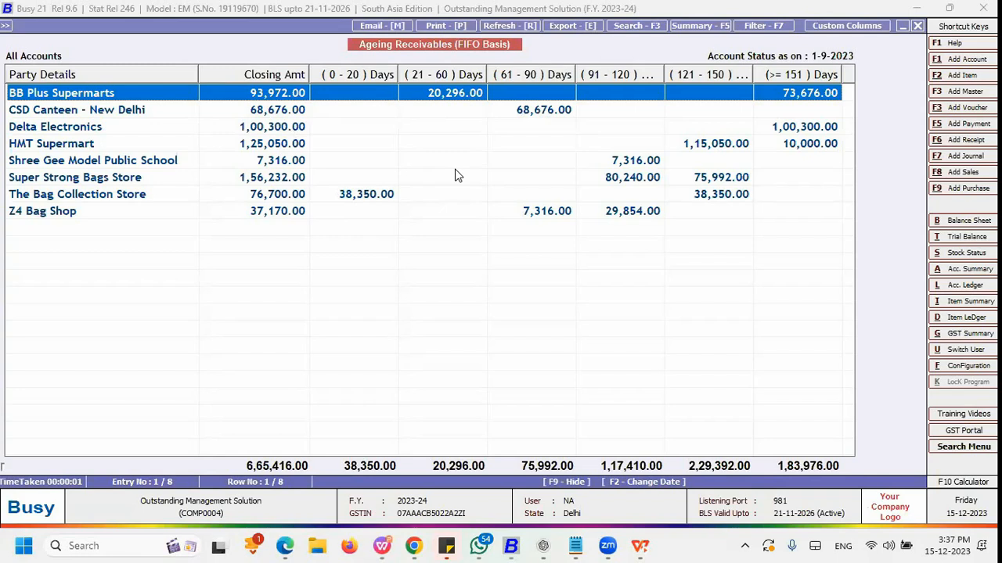
# Step: Close the FIFO report and switch to the presentation's Bill-wise Payable/Receivable Reports slide and back
pyautogui.press('Escape')
pyautogui.press('Escape')
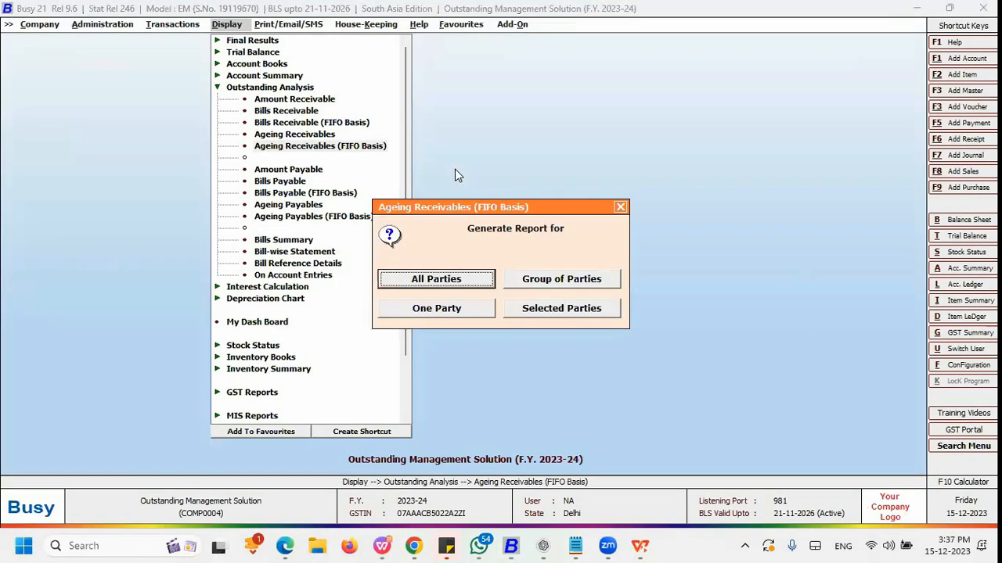
pyautogui.press('Escape')
pyautogui.press('Escape')
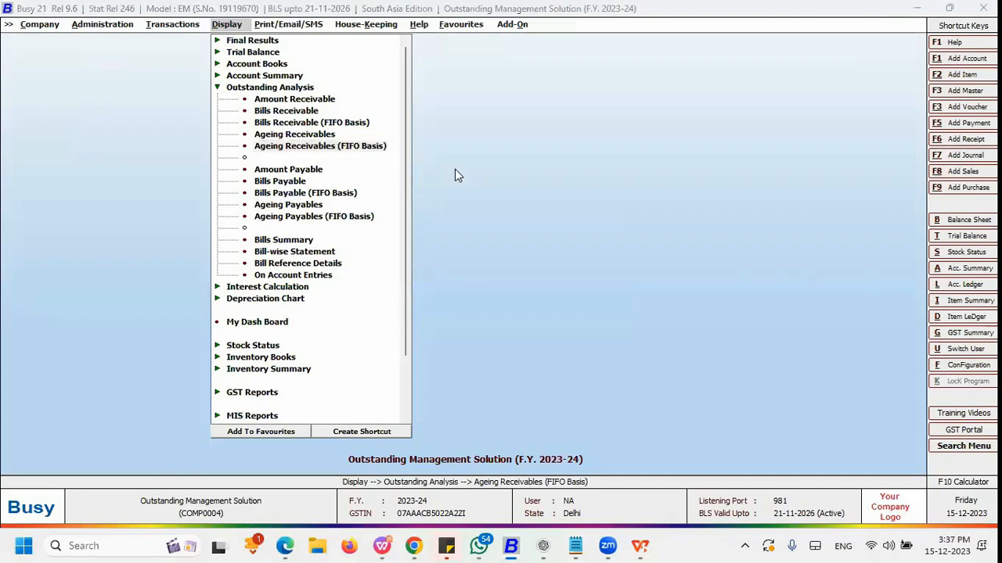
pyautogui.hotkey('alt', 'Tab')
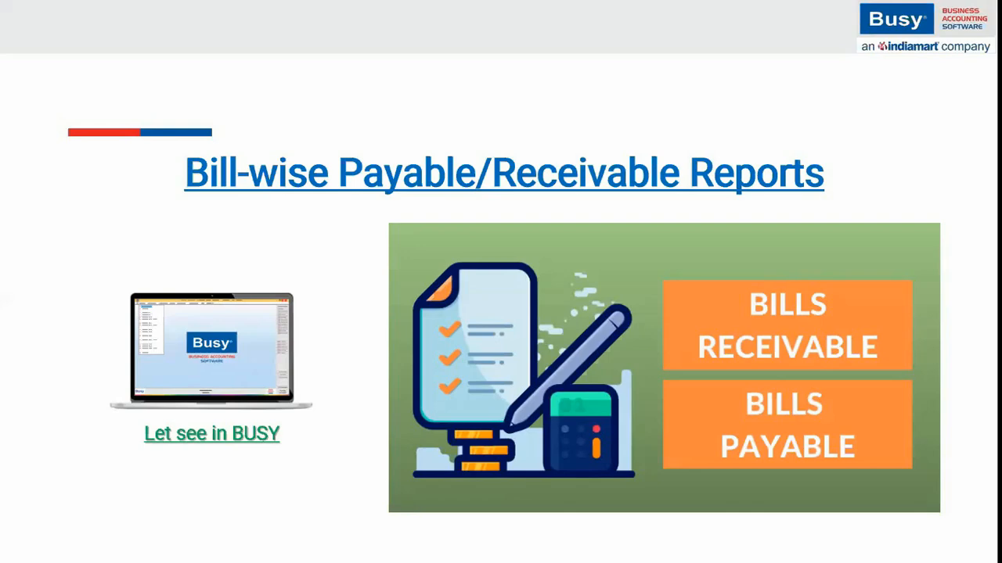
pyautogui.hotkey('alt', 'Tab')
# Step: Switch back to Busy and open the Bills Receivable report for All Account
pyautogui.press('Up')
pyautogui.press('Up')
pyautogui.press('Up')
pyautogui.press('Return')
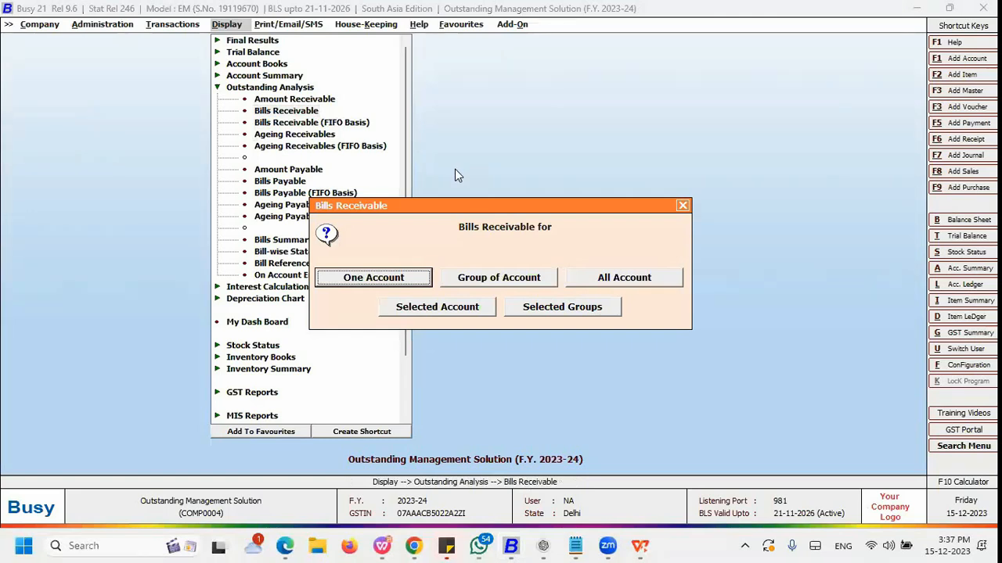
pyautogui.press('Right')
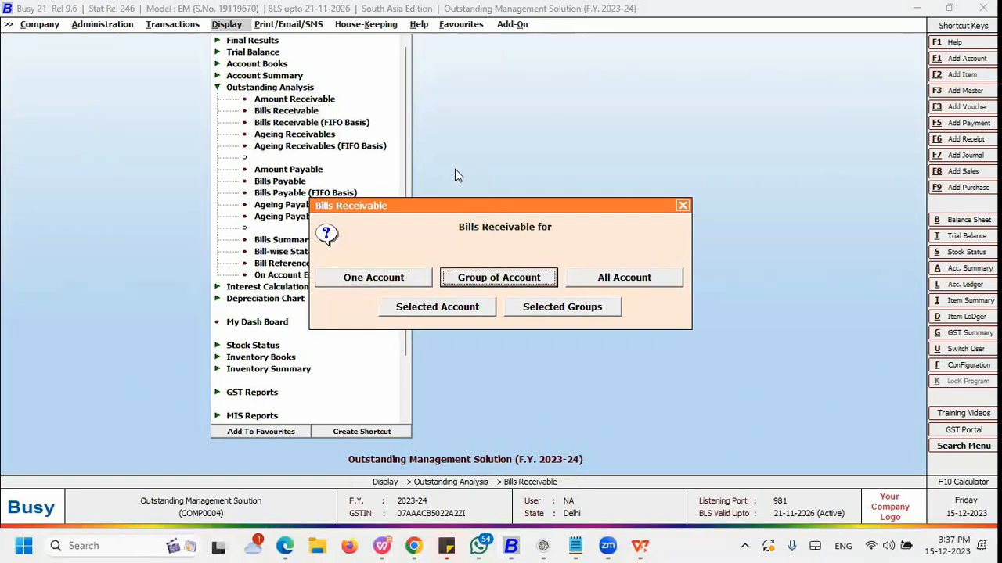
pyautogui.press('Right')
pyautogui.press('Right')
pyautogui.press('Left')
pyautogui.press('Left')
pyautogui.press('Right')
pyautogui.press('Right')
pyautogui.press('Left')
pyautogui.press('Return')
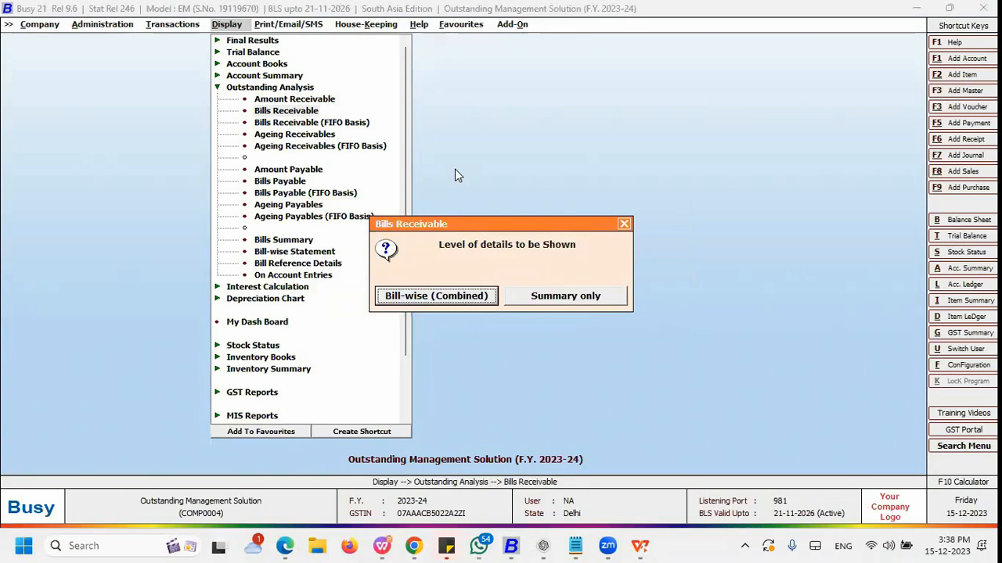
# Step: Choose Bill-wise (Combined) as the level of details to be shown
pyautogui.press('Right')
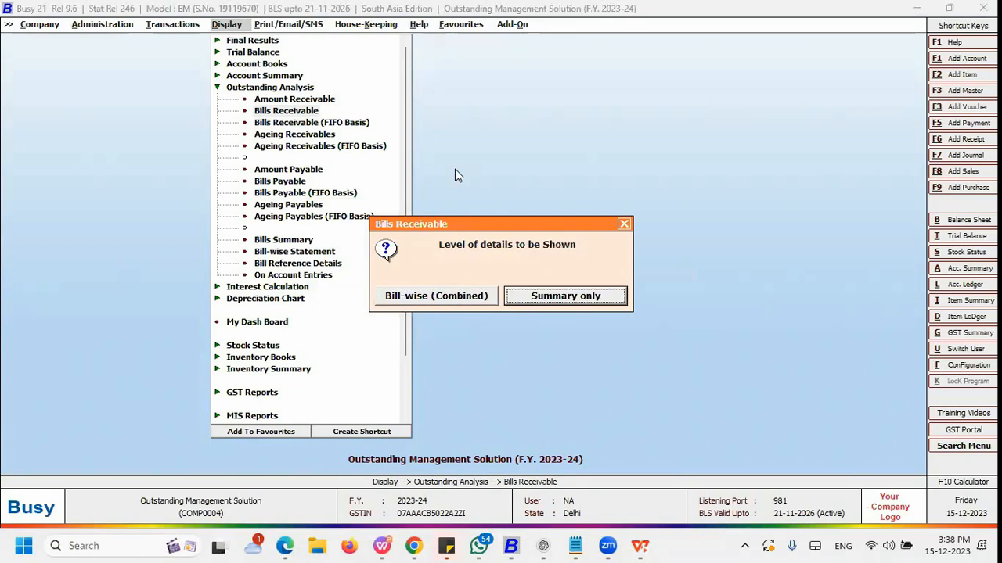
pyautogui.press('Left')
pyautogui.press('Return')
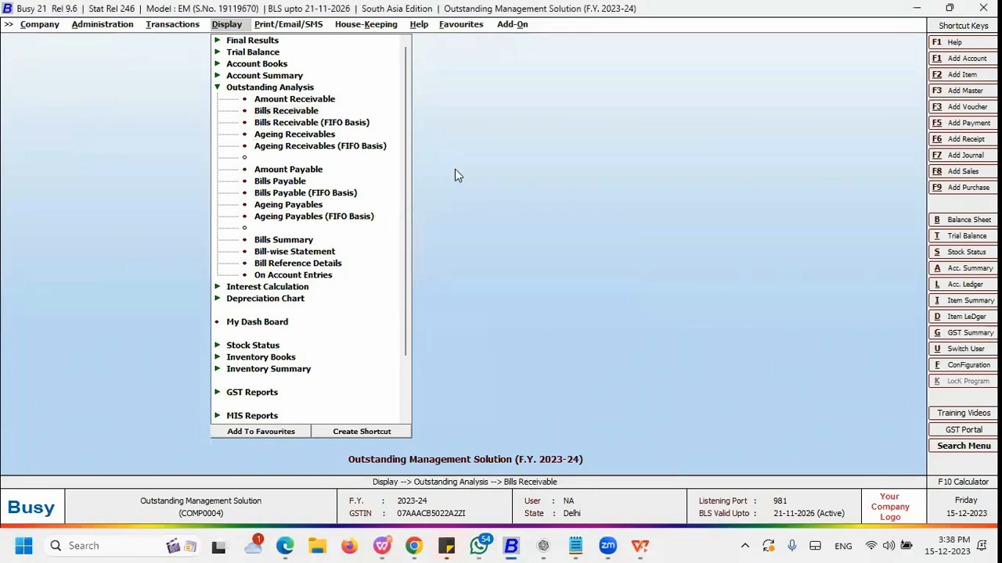
pyautogui.press('Return')
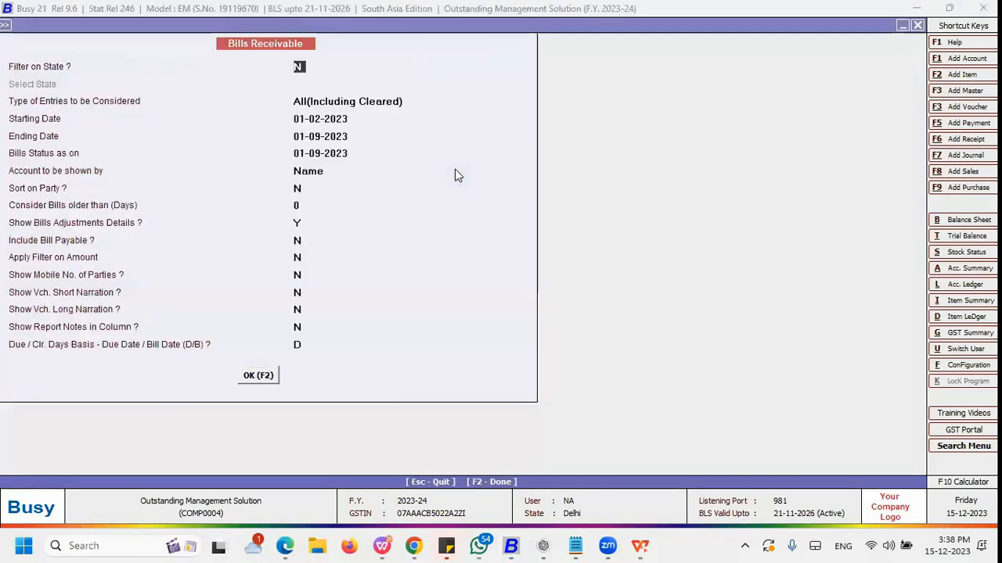
# Step: Examine the options for the type of entries to be considered, keeping All(Including Cleared)
pyautogui.press('Return')
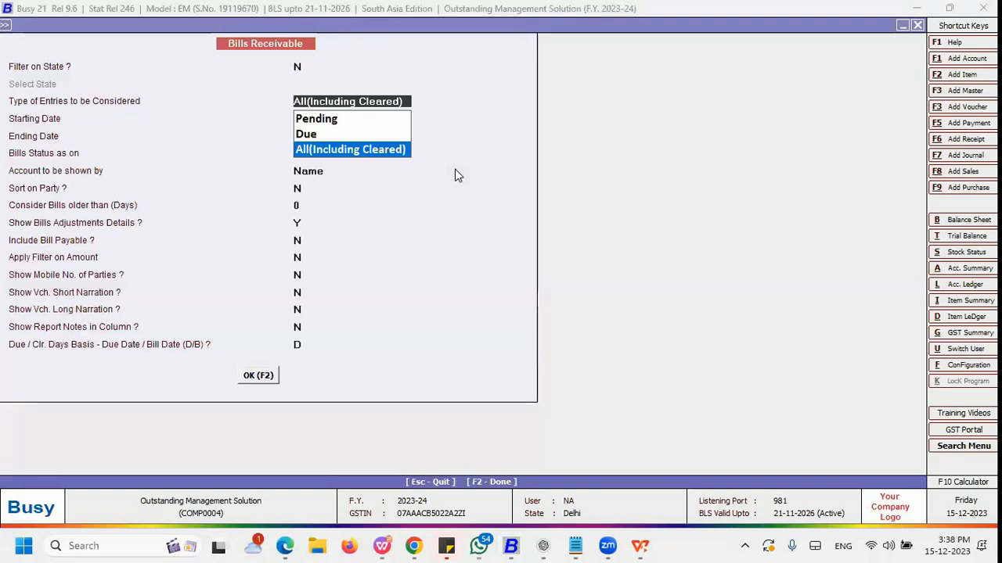
pyautogui.press('Up')
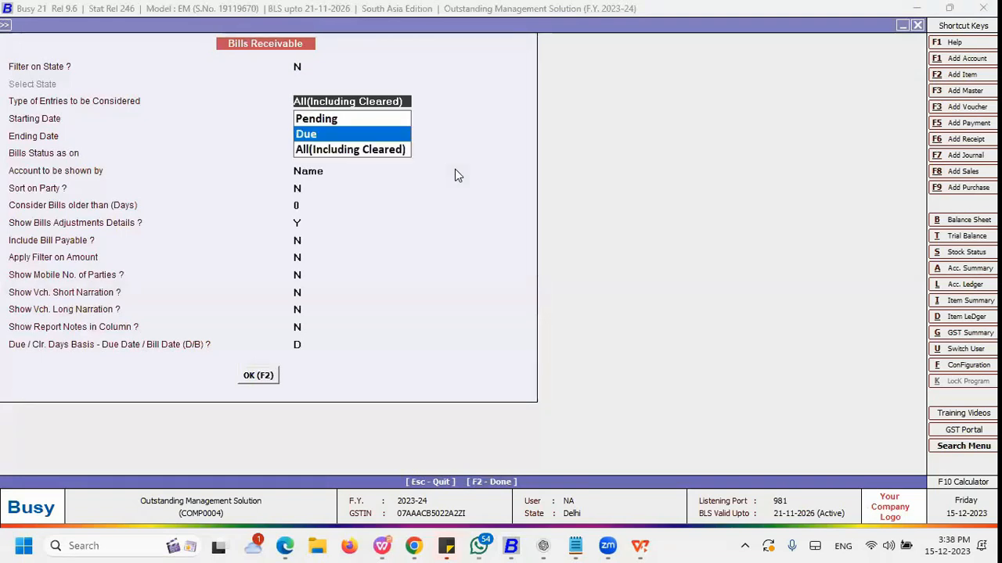
pyautogui.press('Up')
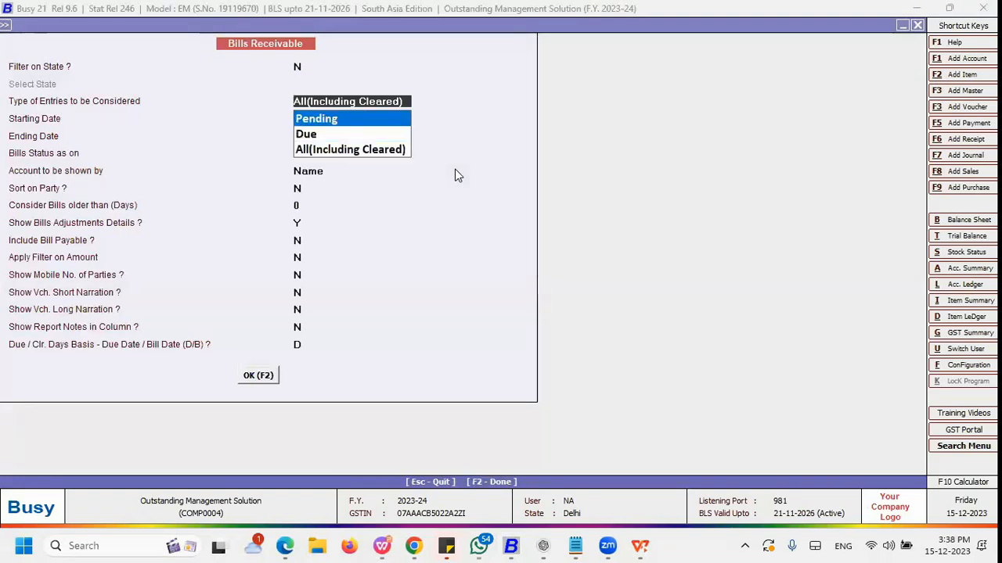
pyautogui.press('Down')
pyautogui.press('Down')
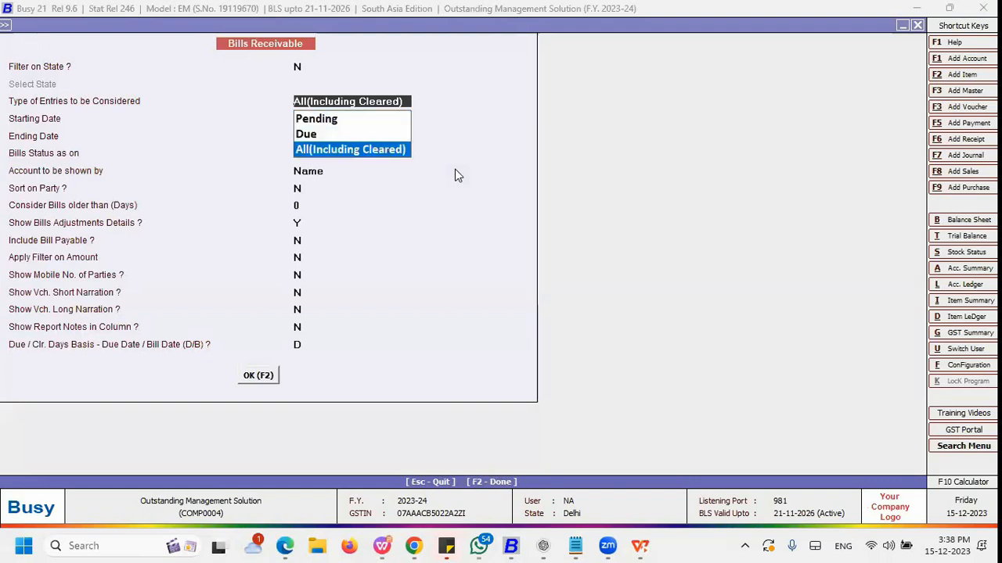
pyautogui.press('Return')
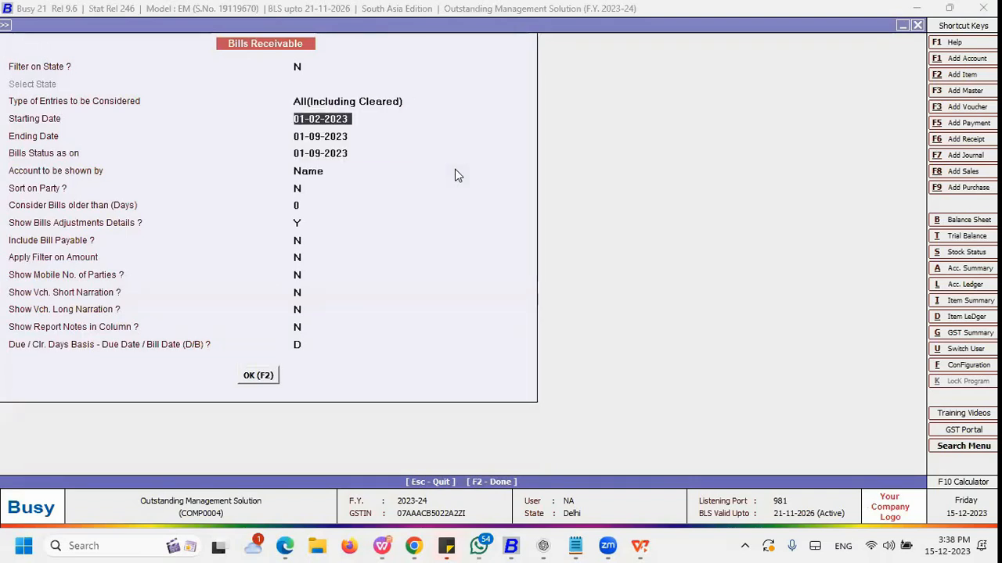
# Step: Set the report's ending date to 01-04-2023
pyautogui.press('Up')
pyautogui.press('Return')
pyautogui.press('Return')
pyautogui.press('Up')
pyautogui.press('Return')
pyautogui.write('1')
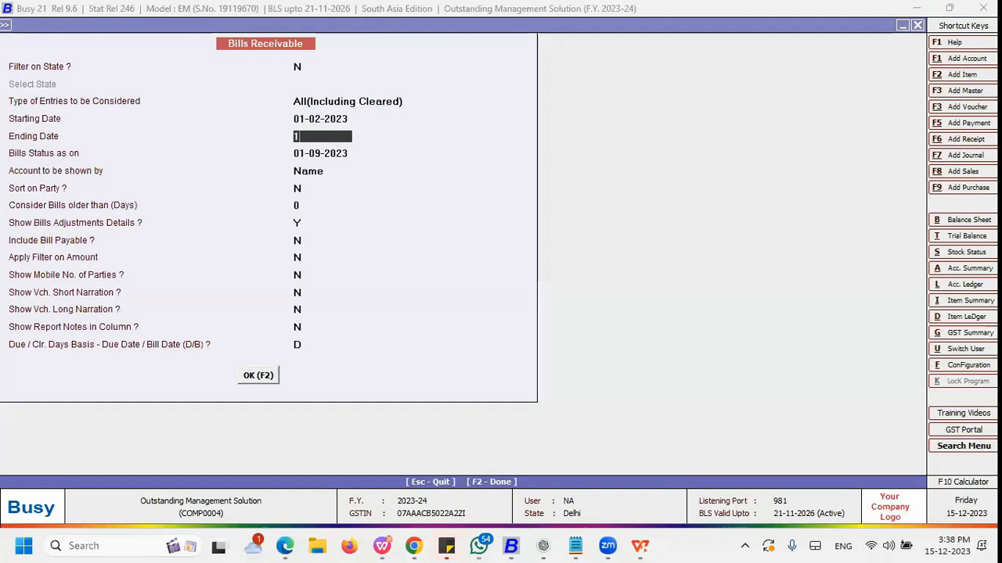
pyautogui.write('.4')
pyautogui.press('Return')
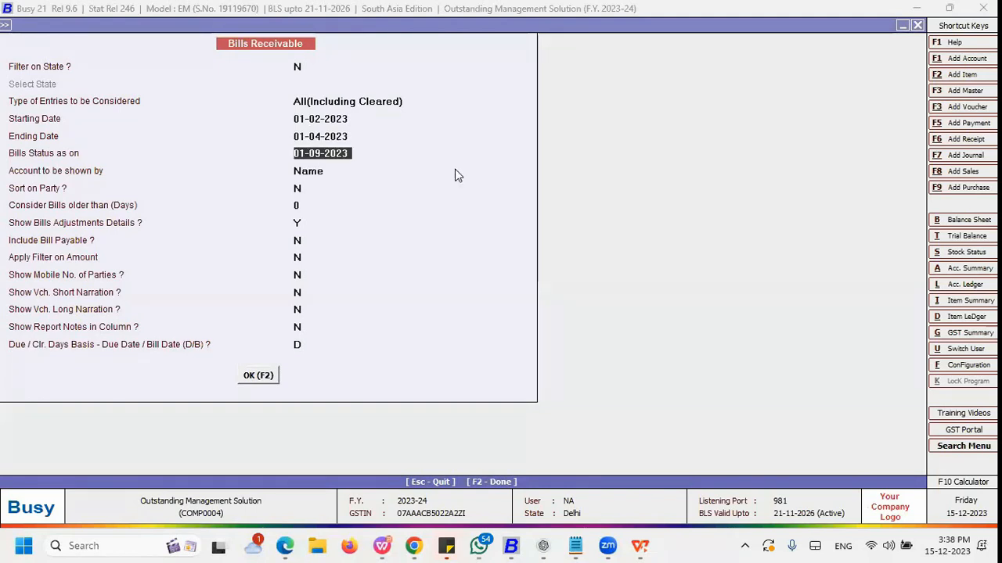
# Step: Set the bills status date to 15-12-2023 and turn on Sort on Party
pyautogui.write('15.12')
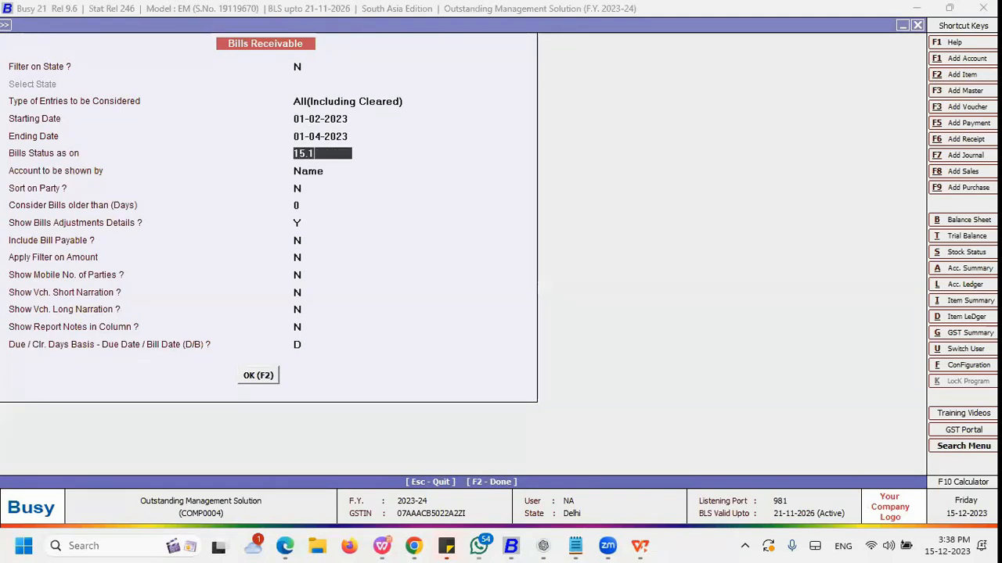
pyautogui.press('Return')
pyautogui.press('Return')
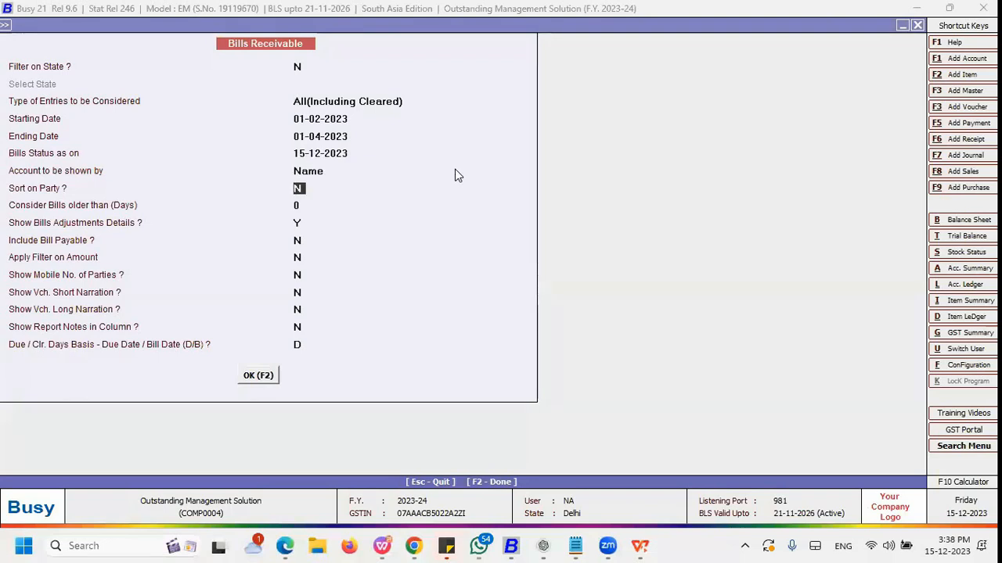
pyautogui.write('y')
pyautogui.press('Return')
pyautogui.press('Up')
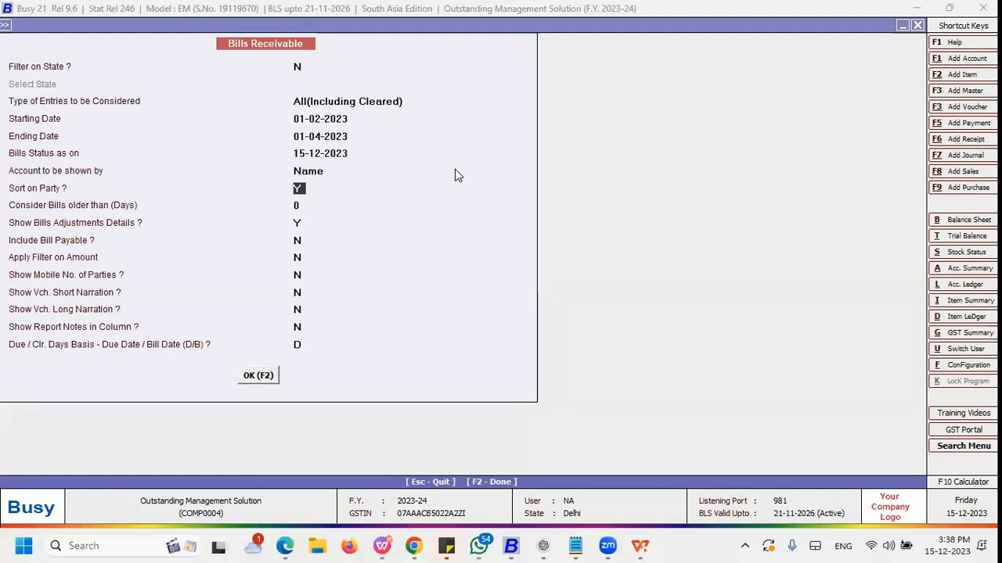
pyautogui.press('Return')
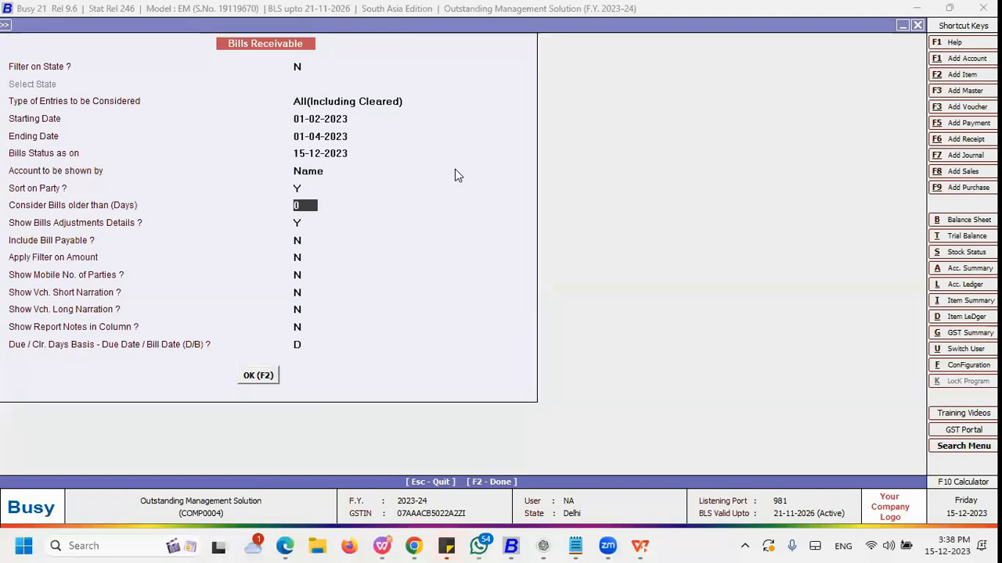
pyautogui.press('BackSpace')
pyautogui.write('45')
pyautogui.press('BackSpace')
pyautogui.press('BackSpace')
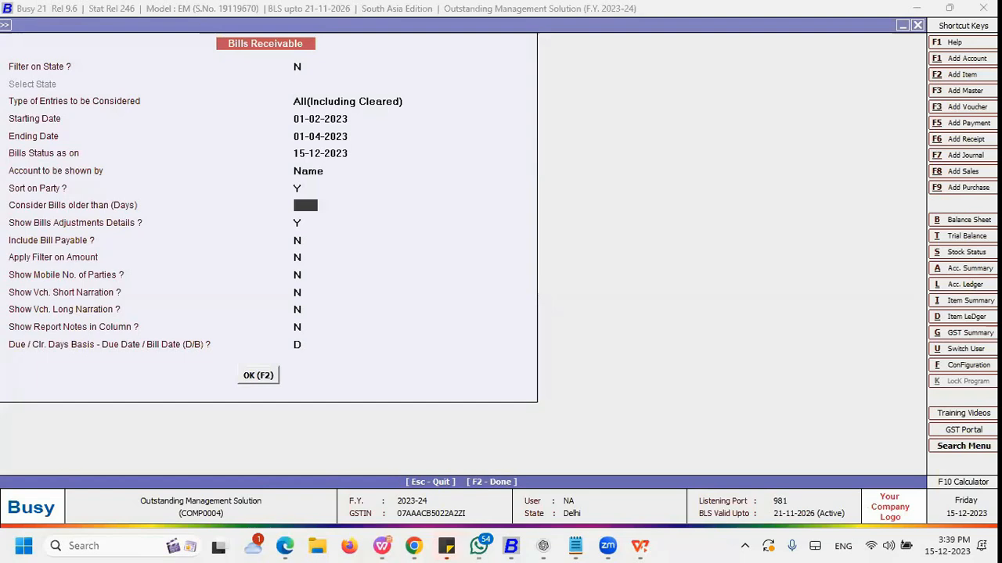
pyautogui.press('Return')
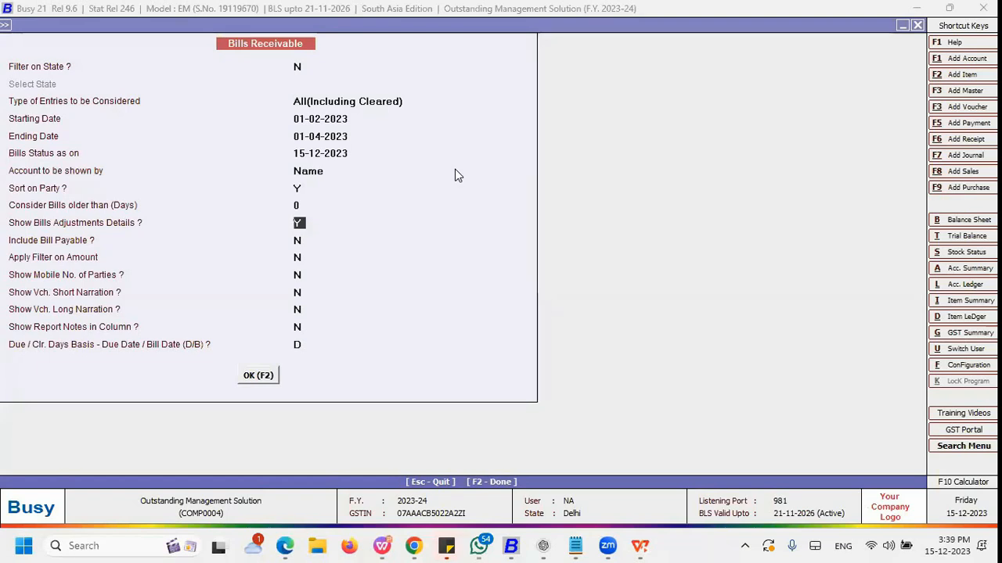
pyautogui.press('Return')
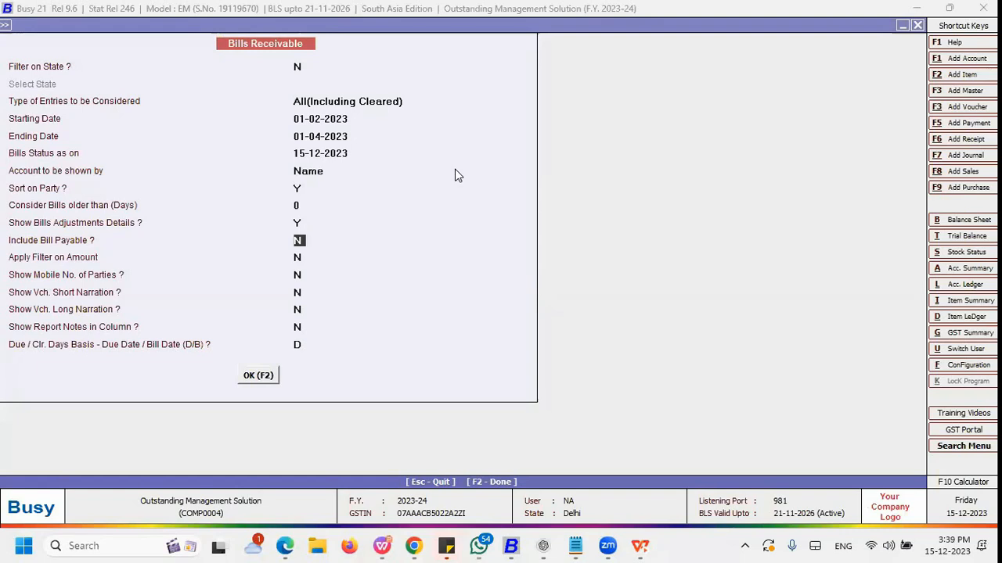
pyautogui.press('Up')
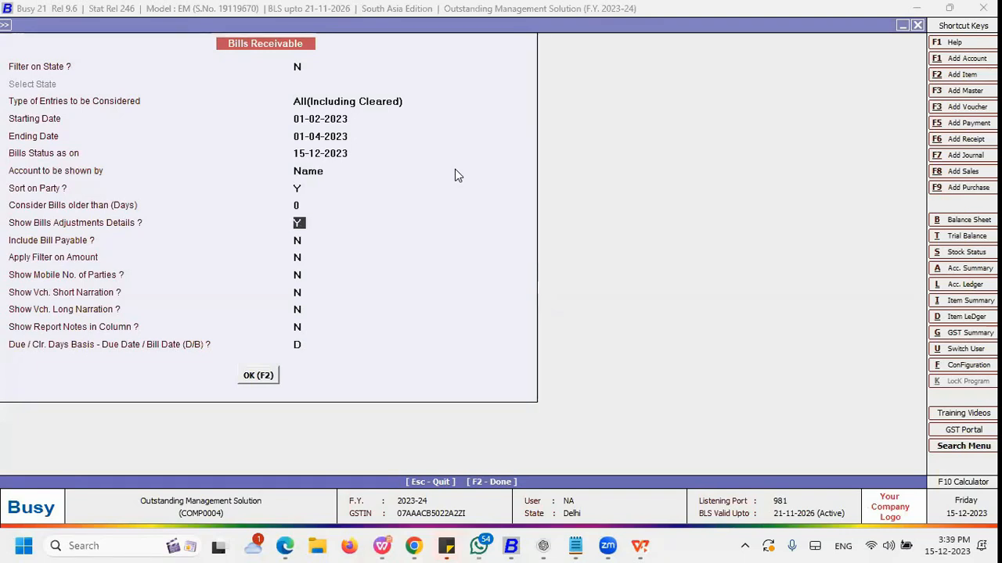
pyautogui.press('Return')
pyautogui.press('Return')
pyautogui.write('y')
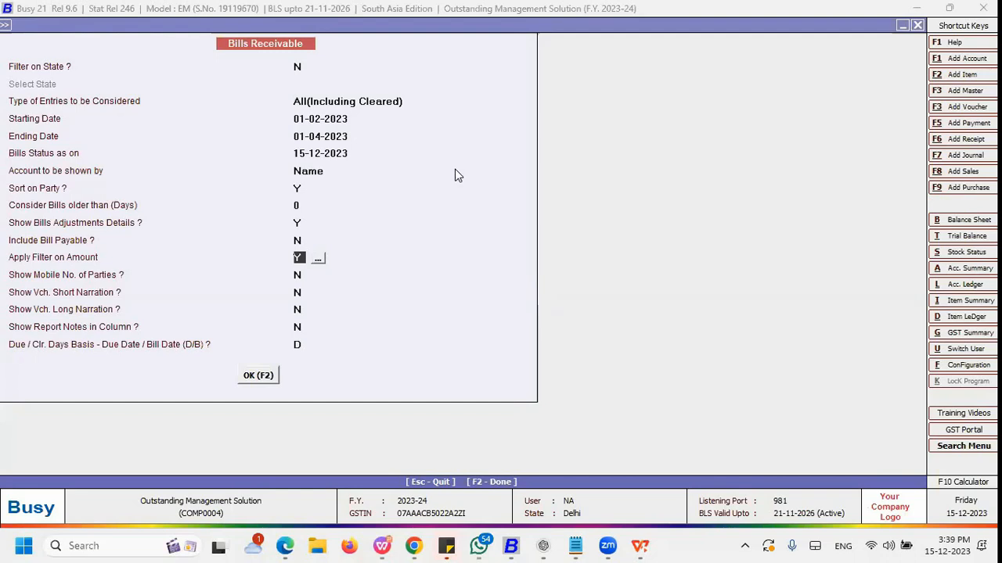
pyautogui.write('N')
pyautogui.press('Return')
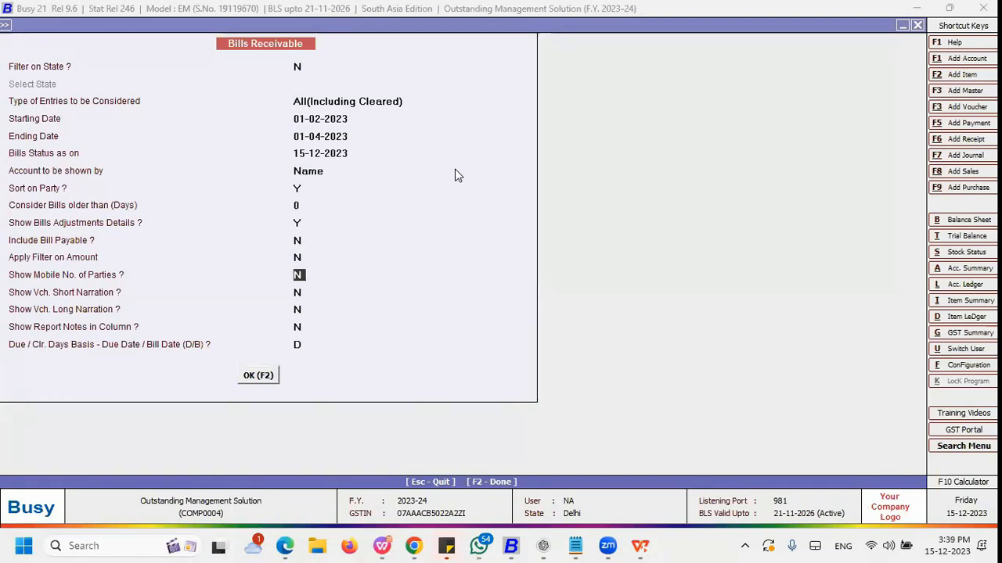
# Step: Accept the remaining options and generate the Bills Receivable report
pyautogui.press('Return')
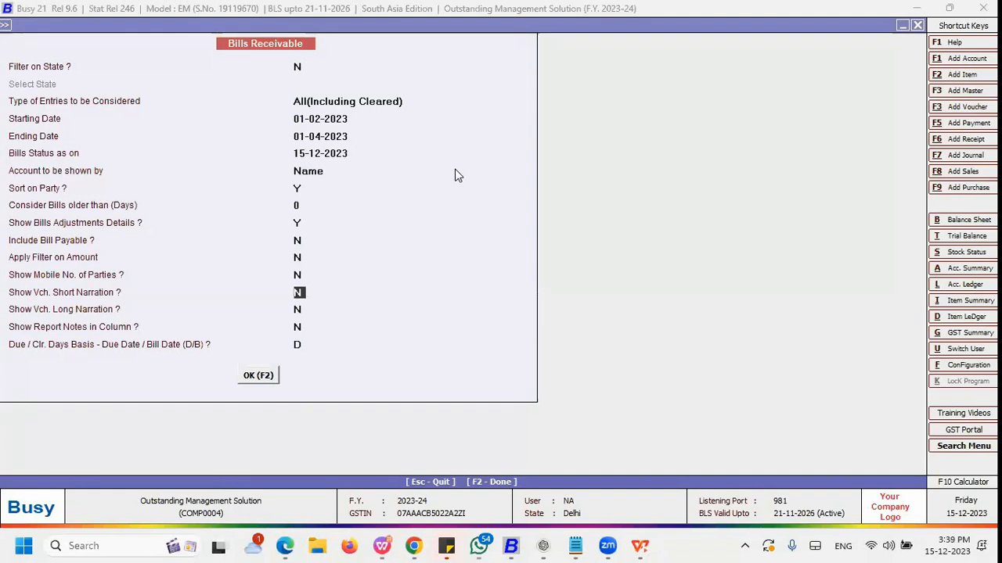
pyautogui.press('Return')
pyautogui.press('Return')
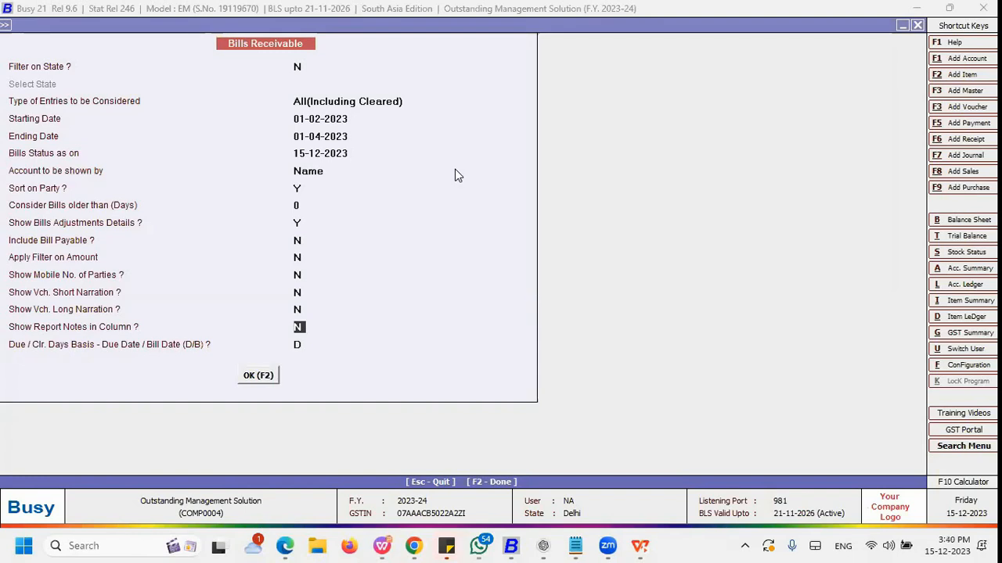
pyautogui.press('Down')
pyautogui.press('Up')
pyautogui.press('Return')
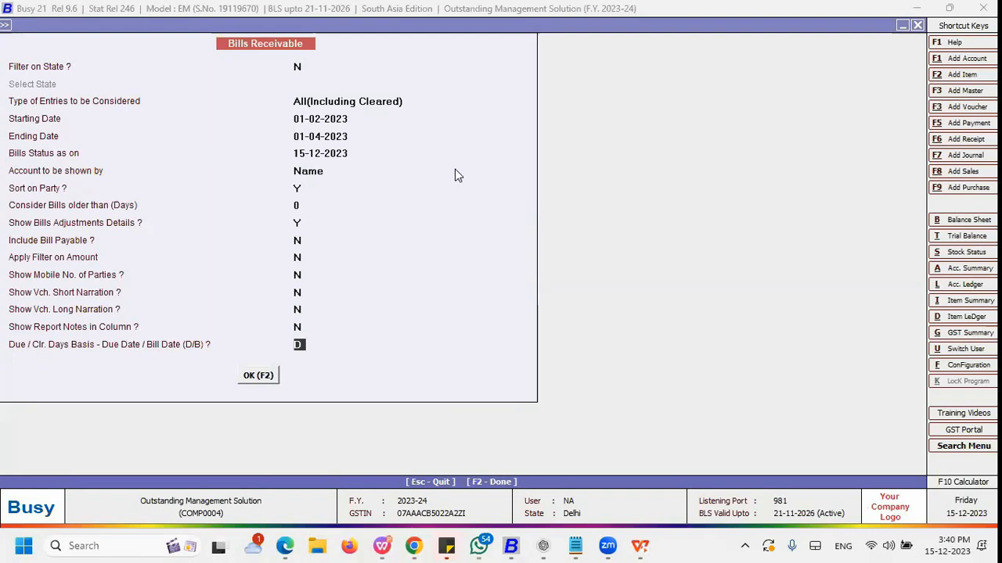
pyautogui.press('F2')
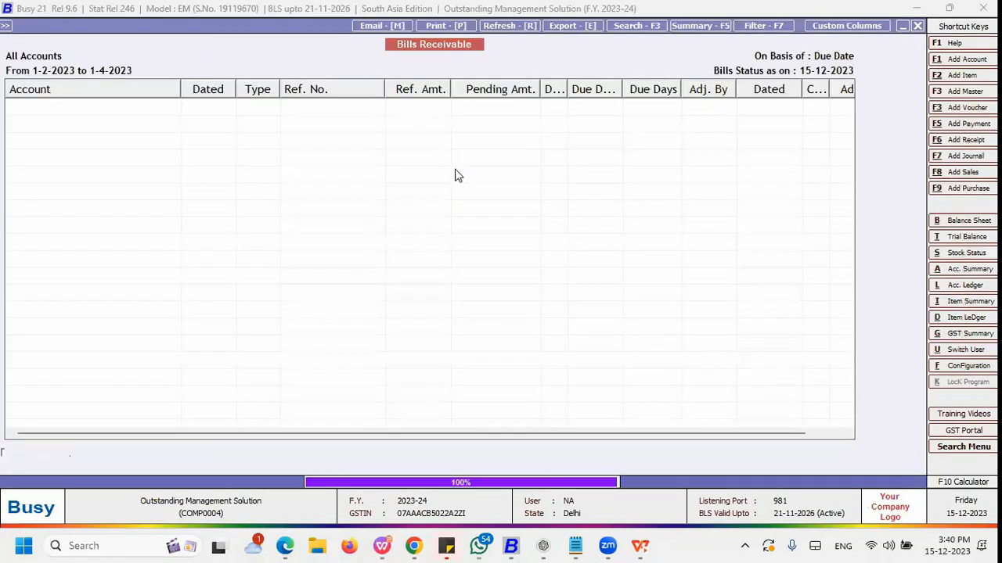
# Step: Examine the party-wise bills, pending amounts, due days and adjustment columns in the report
pyautogui.press('Down')
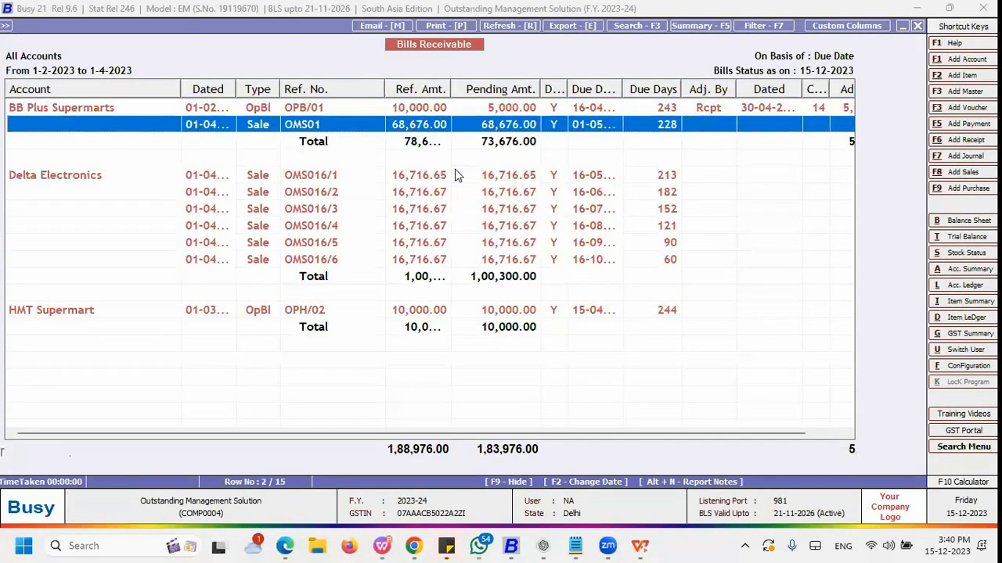
pyautogui.press('Up')
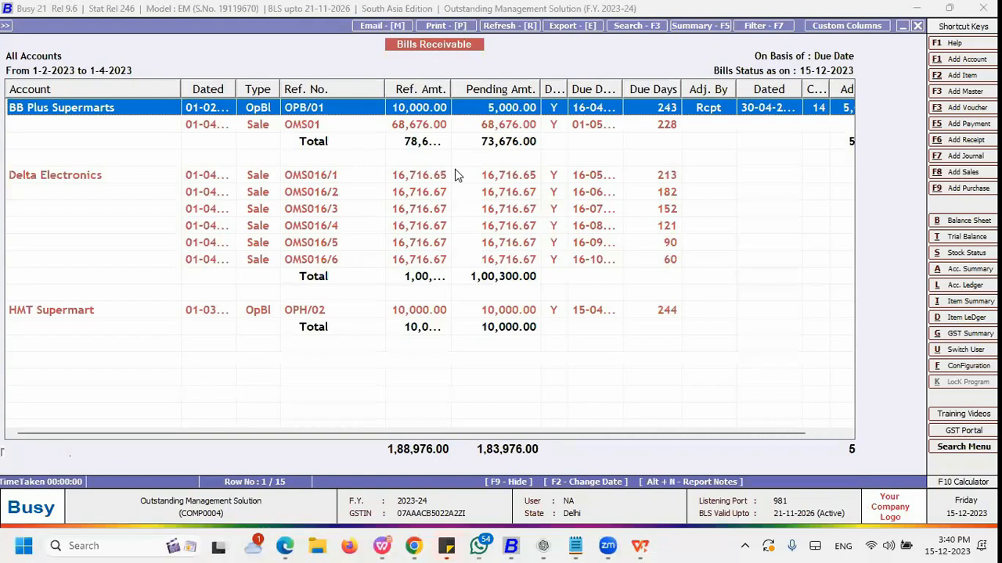
pyautogui.press('Down')
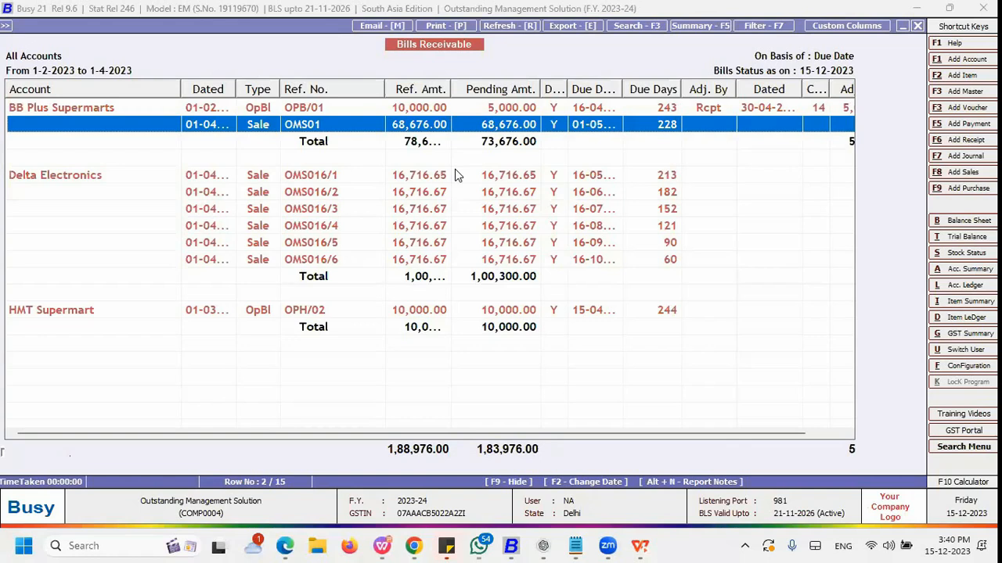
pyautogui.press('Down')
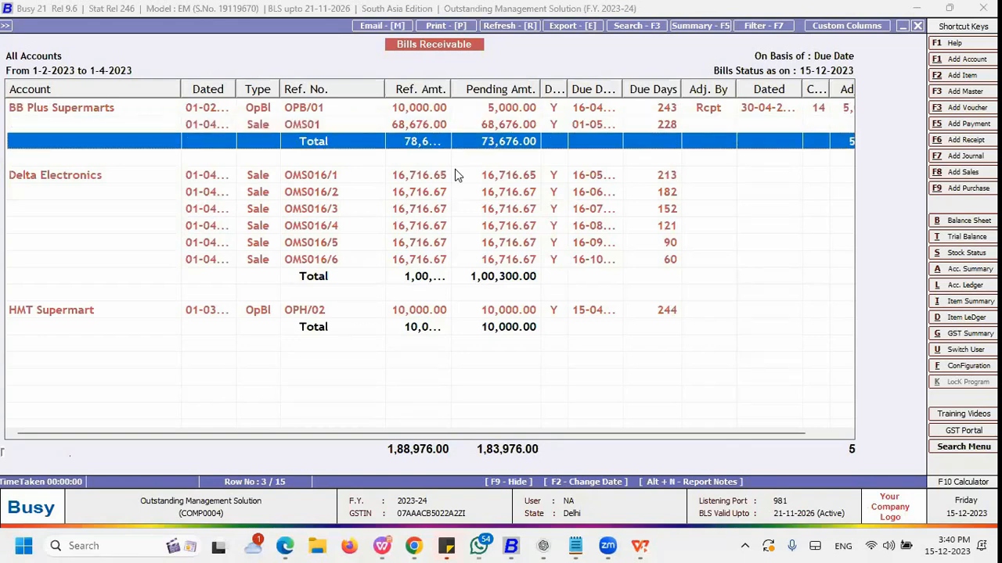
pyautogui.press('Up')
pyautogui.press('Down')
pyautogui.press('Right')
pyautogui.press('Right')
pyautogui.press('Right')
pyautogui.press('Right')
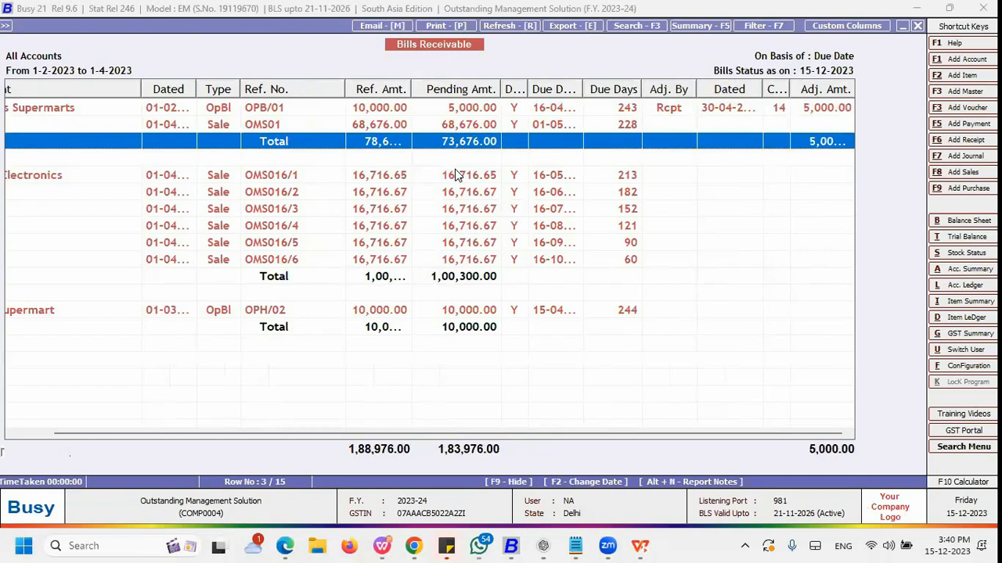
pyautogui.press('Up')
pyautogui.press('Up')
pyautogui.press('Down')
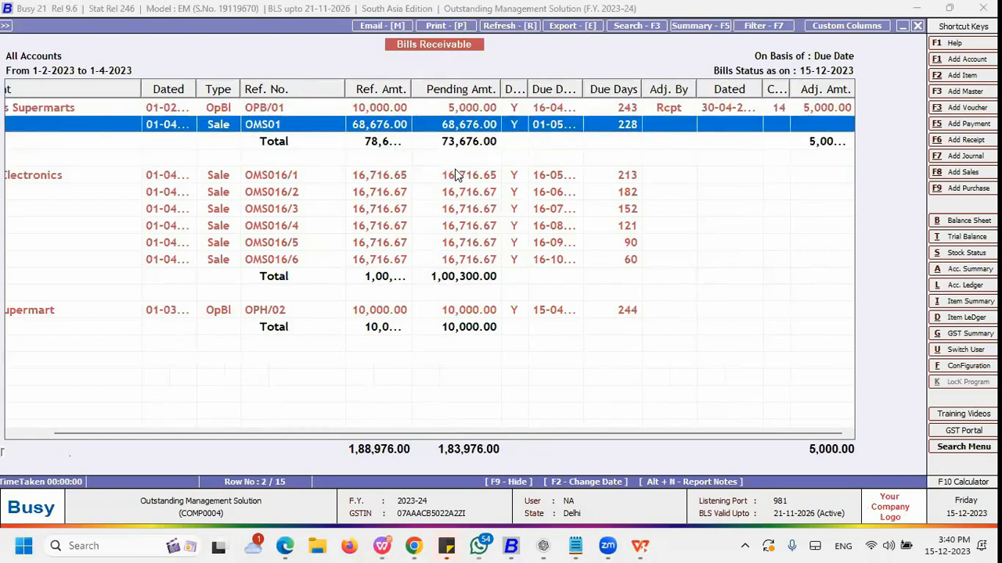
pyautogui.press('Up')
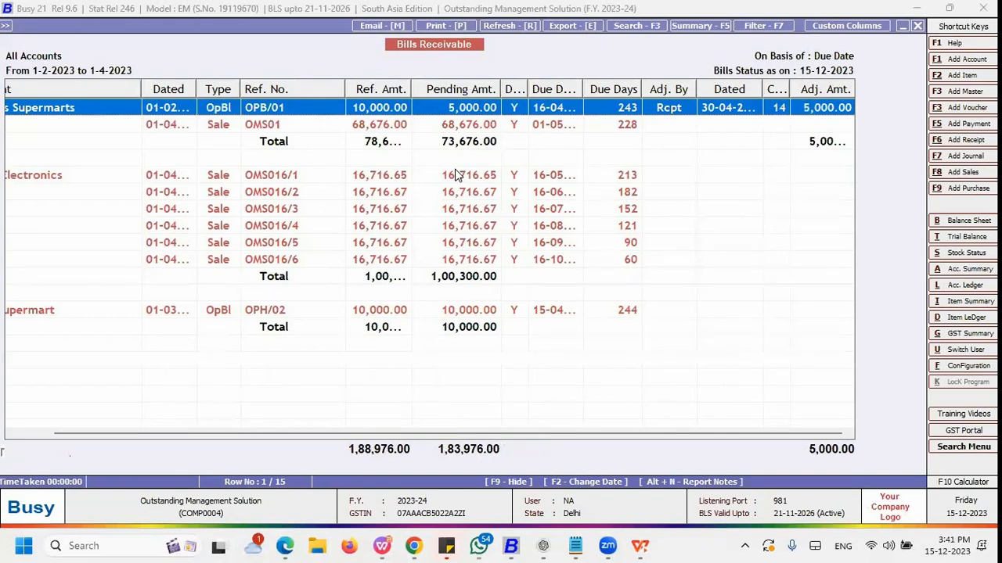
pyautogui.press('Down')
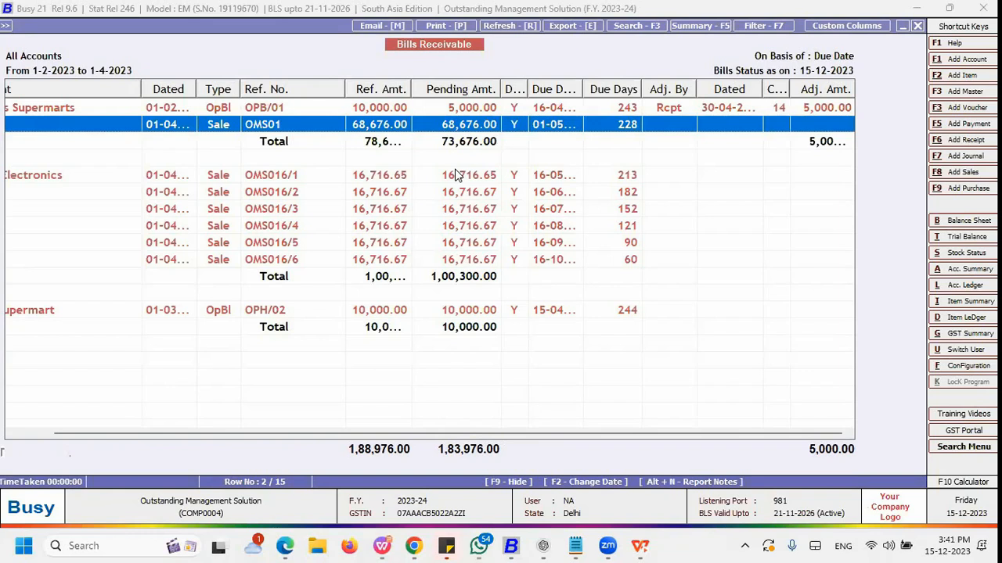
# Step: Widen the Account column of the Bills Receivable report so full party names show
pyautogui.press('Down')
pyautogui.press('Down')
pyautogui.press('Down')
pyautogui.press('Left')
pyautogui.press('Left')
pyautogui.press('Left')
pyautogui.press('Left')
pyautogui.press('Left')
pyautogui.press('Left')
pyautogui.press('Down')
pyautogui.press('Up')
pyautogui.press('Down')
pyautogui.press('Up')
pyautogui.press('Up')
pyautogui.press('Down')
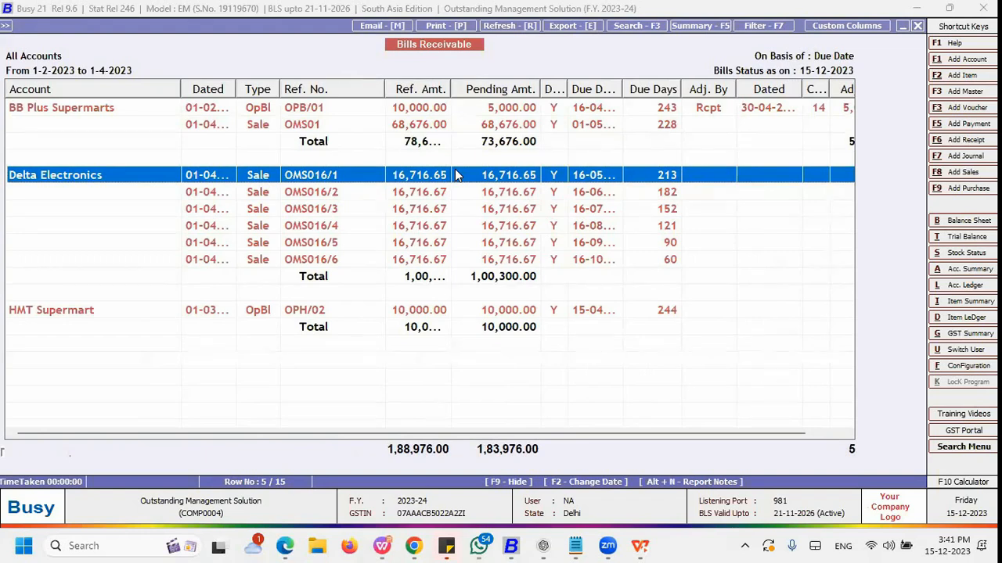
pyautogui.moveTo(236, 89); pyautogui.dragTo(285, 108)
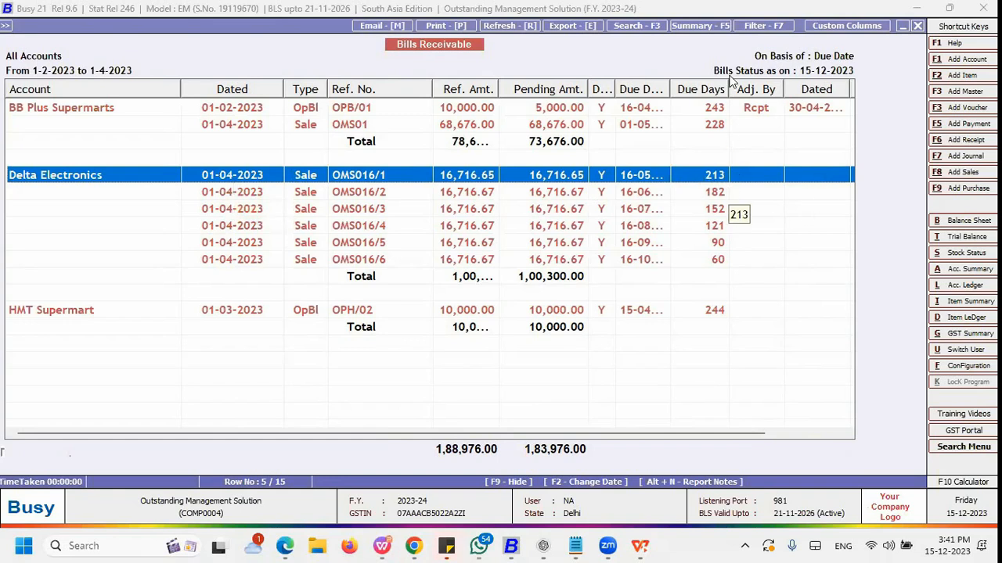
# Step: Browse the Delta Electronics split bill rows and their due days in the report
pyautogui.click(718, 196)
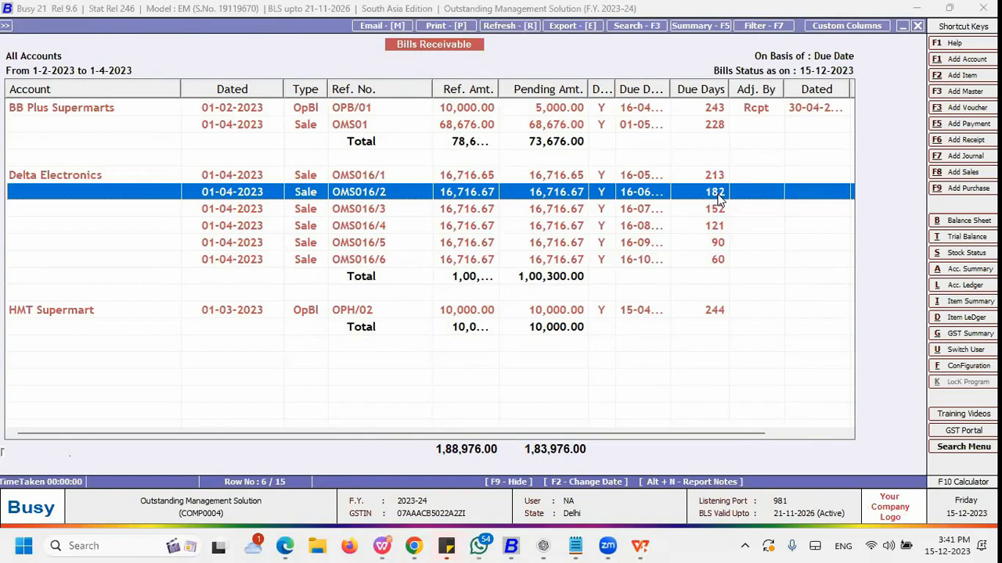
pyautogui.press('Down')
pyautogui.press('Up')
pyautogui.press('Up')
pyautogui.hotkey('shift', 'Down')
pyautogui.hotkey('shift', 'Down')
pyautogui.hotkey('shift', 'Down')
pyautogui.hotkey('shift', 'Down')
pyautogui.hotkey('shift', 'Down')
pyautogui.hotkey('shift', 'Down')
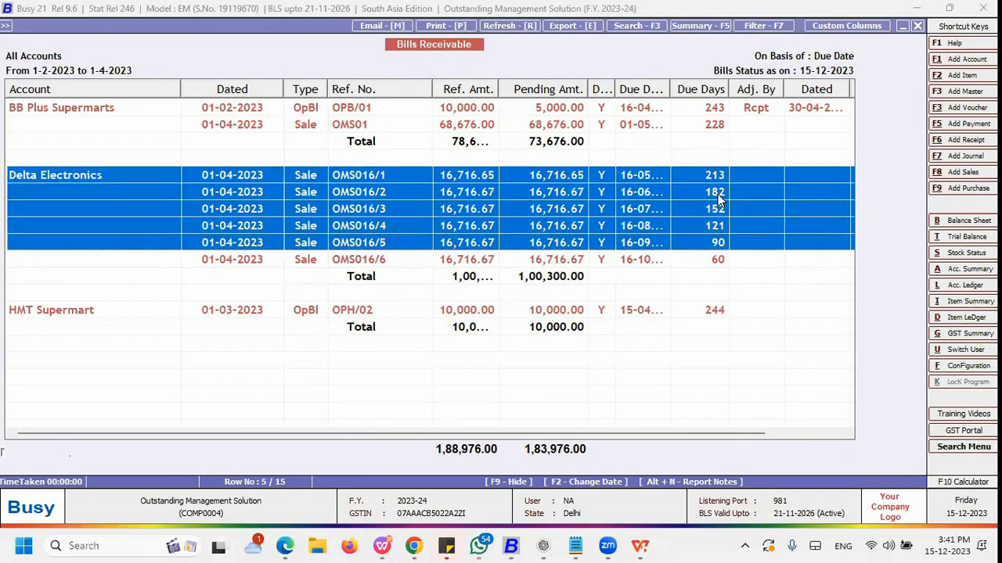
pyautogui.press('Up')
pyautogui.press('Up')
pyautogui.press('Up')
pyautogui.press('Up')
pyautogui.press('Up')
pyautogui.press('Up')
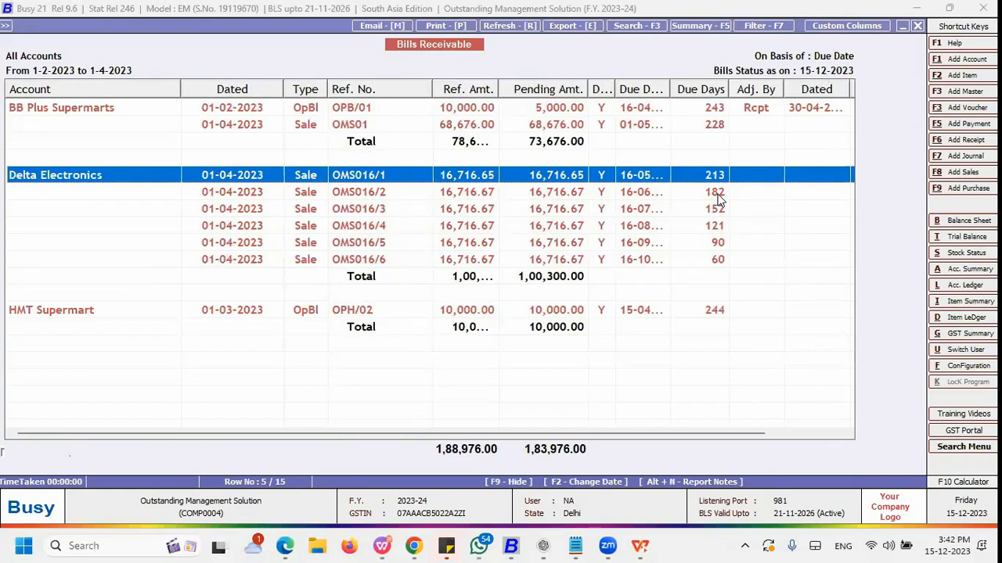
pyautogui.press('Down')
pyautogui.press('Down')
pyautogui.press('Down')
pyautogui.press('Down')
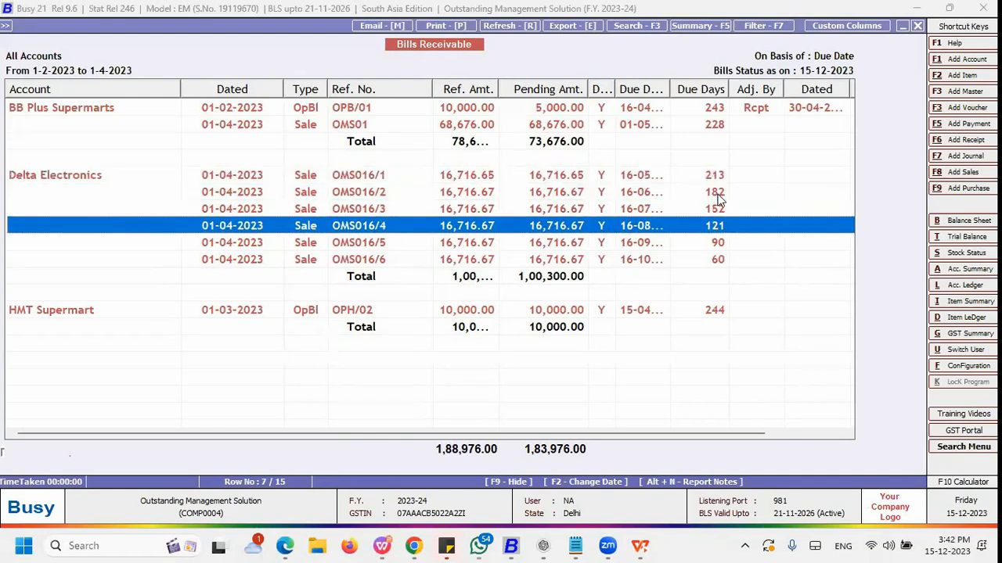
pyautogui.press('Up')
pyautogui.press('Up')
pyautogui.press('Up')
pyautogui.press('Up')
pyautogui.press('Down')
pyautogui.press('Down')
pyautogui.press('Down')
pyautogui.press('Down')
pyautogui.press('Down')
pyautogui.press('Down')
pyautogui.press('Down')
pyautogui.press('Down')
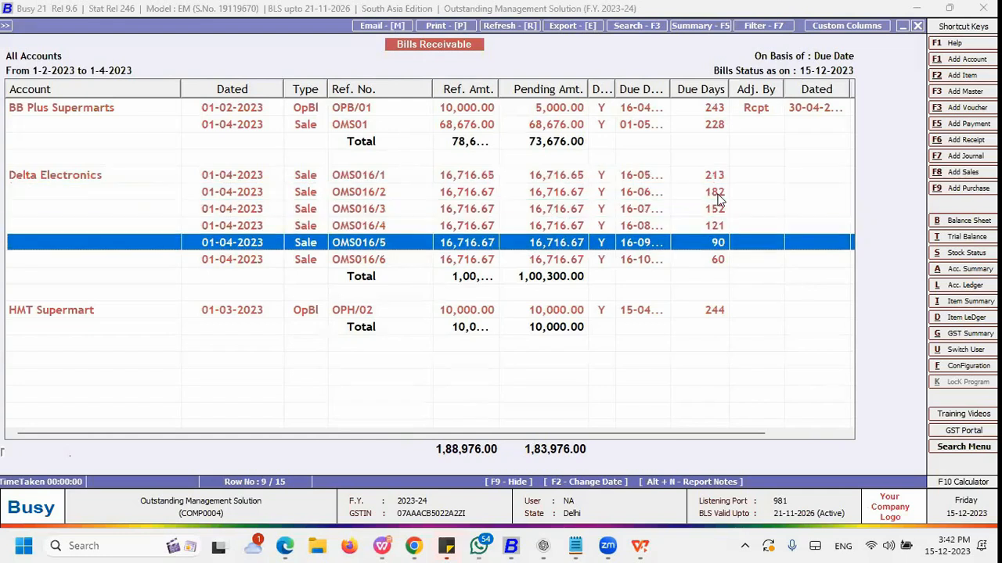
pyautogui.press('Down')
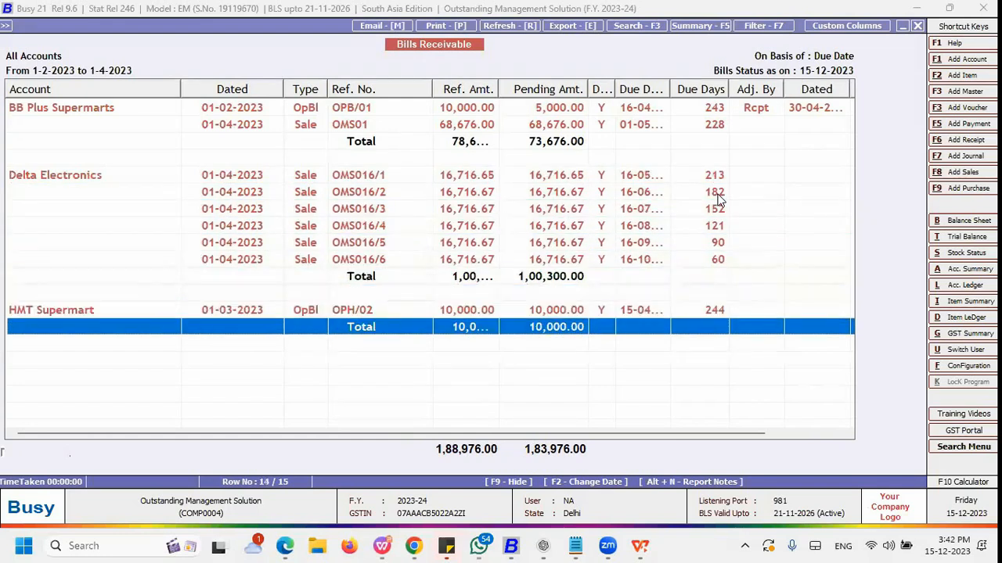
pyautogui.press('Up')
pyautogui.press('Up')
pyautogui.press('Up')
pyautogui.press('Up')
pyautogui.press('Up')
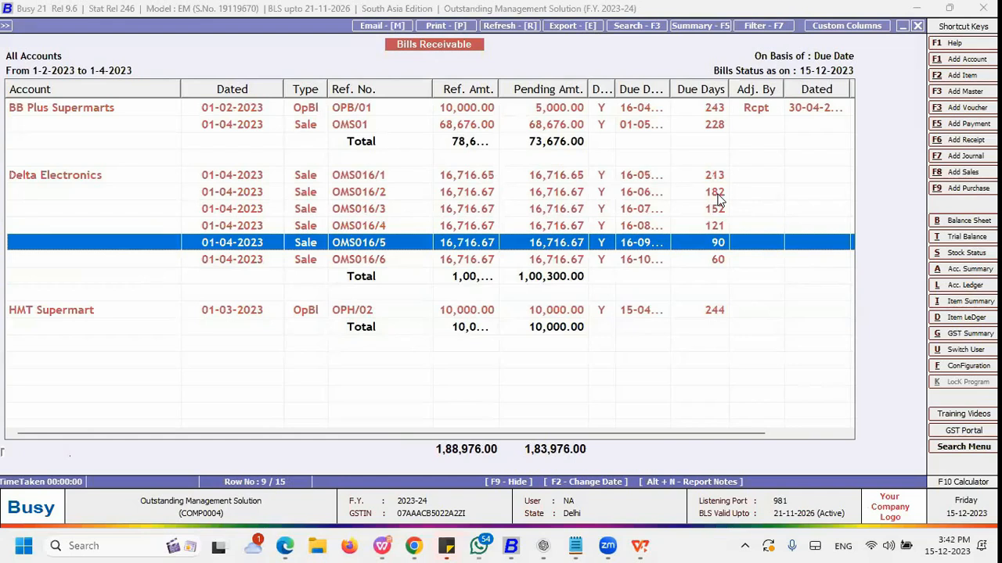
pyautogui.press('Up')
pyautogui.press('Up')
pyautogui.press('Up')
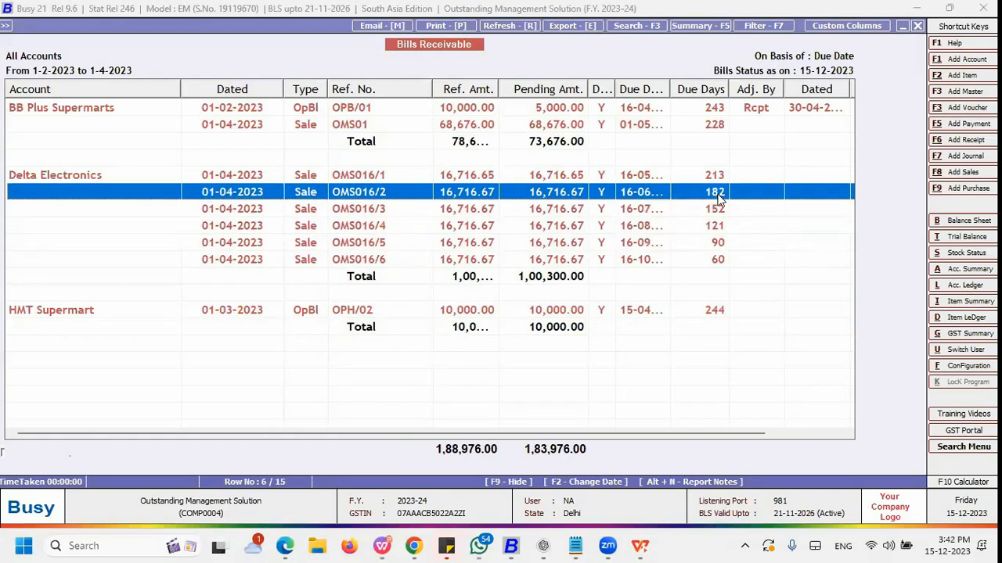
pyautogui.press('Up')
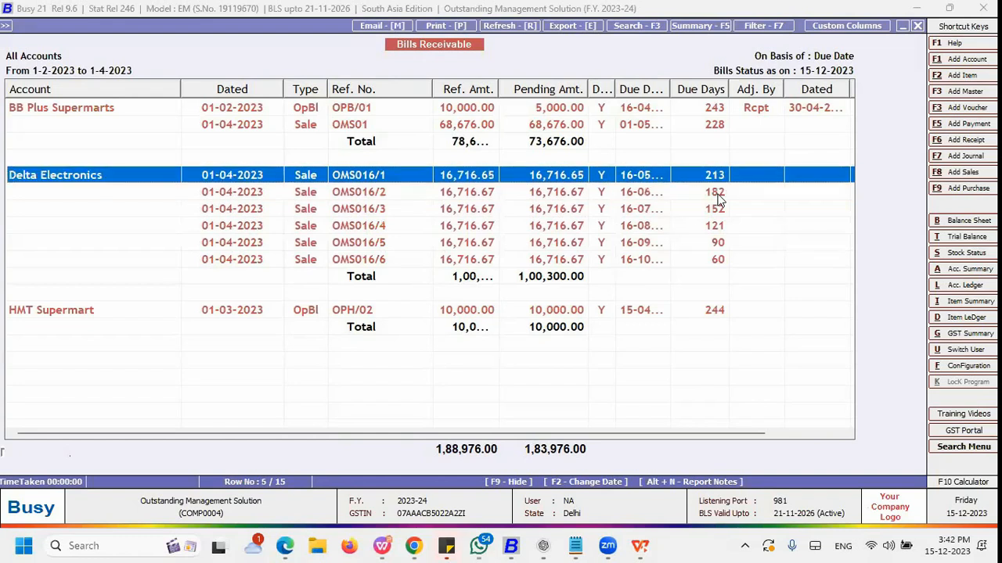
pyautogui.press('Down')
pyautogui.press('Down')
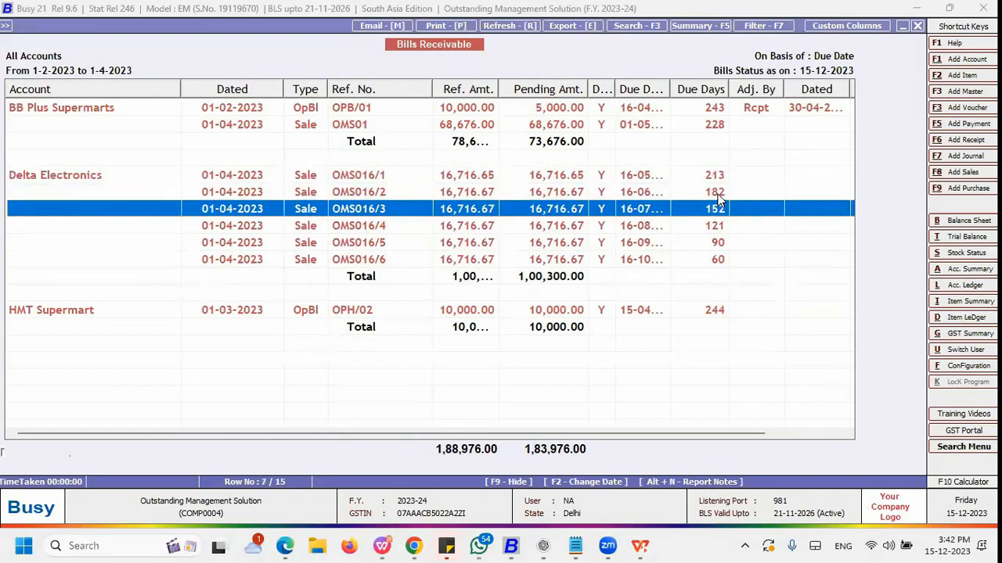
# Step: Leave the report and start adding a new Receipt voucher
pyautogui.press('Escape')
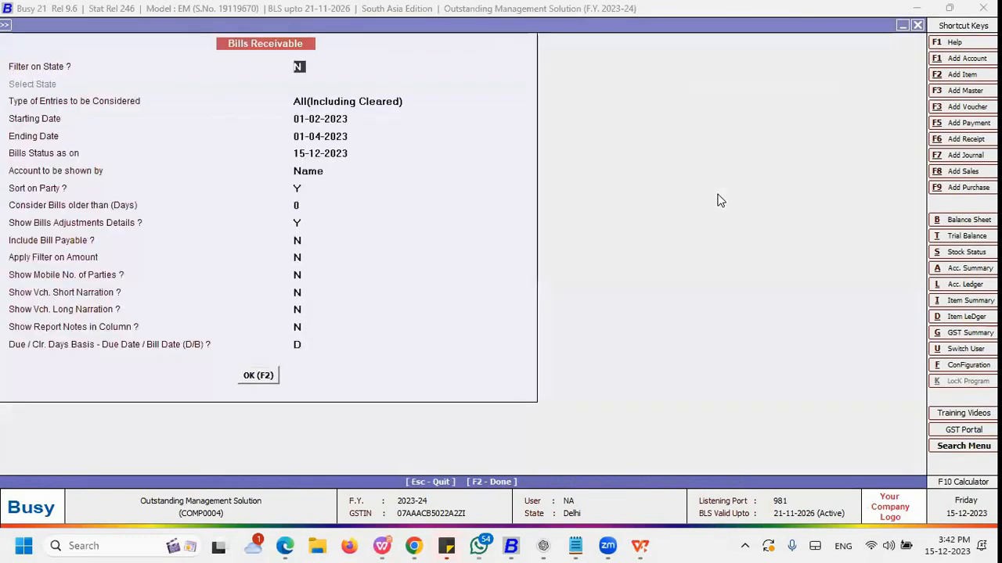
pyautogui.press('Escape')
pyautogui.press('Escape')
pyautogui.press('Escape')
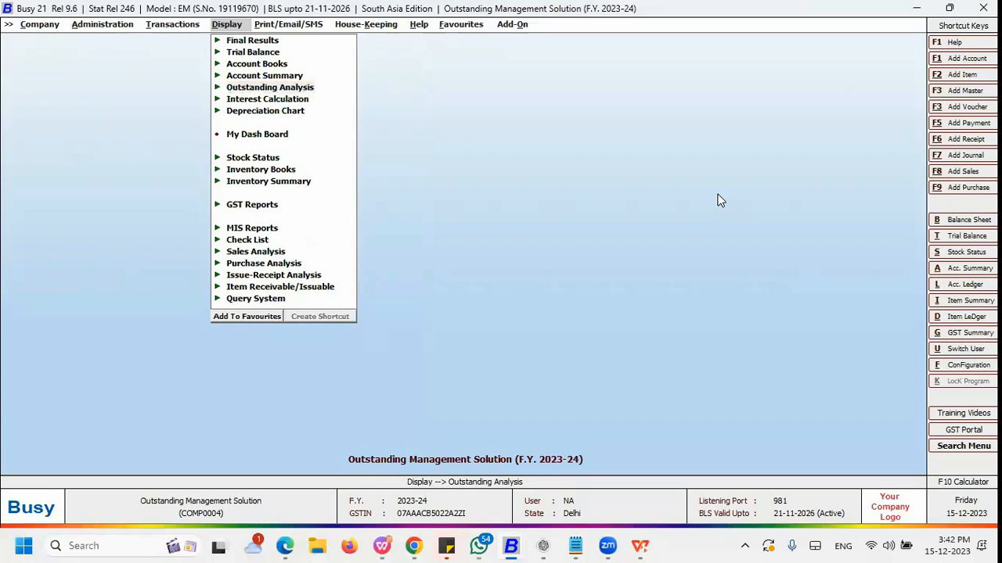
pyautogui.press('Left')
pyautogui.press('Escape')
pyautogui.press('Down')
pyautogui.press('Down')
pyautogui.press('Down')
pyautogui.press('Down')
pyautogui.press('Down')
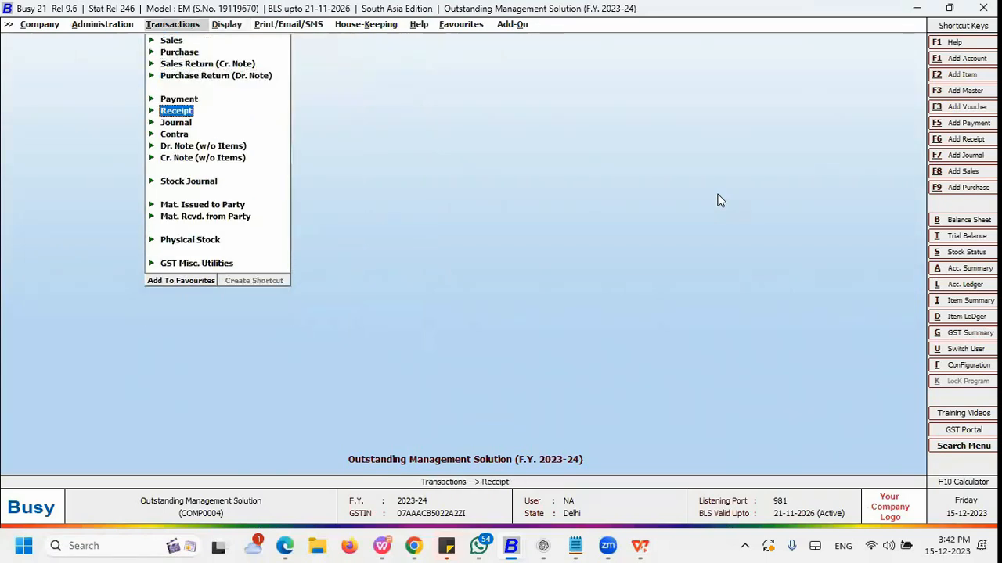
pyautogui.press('Return')
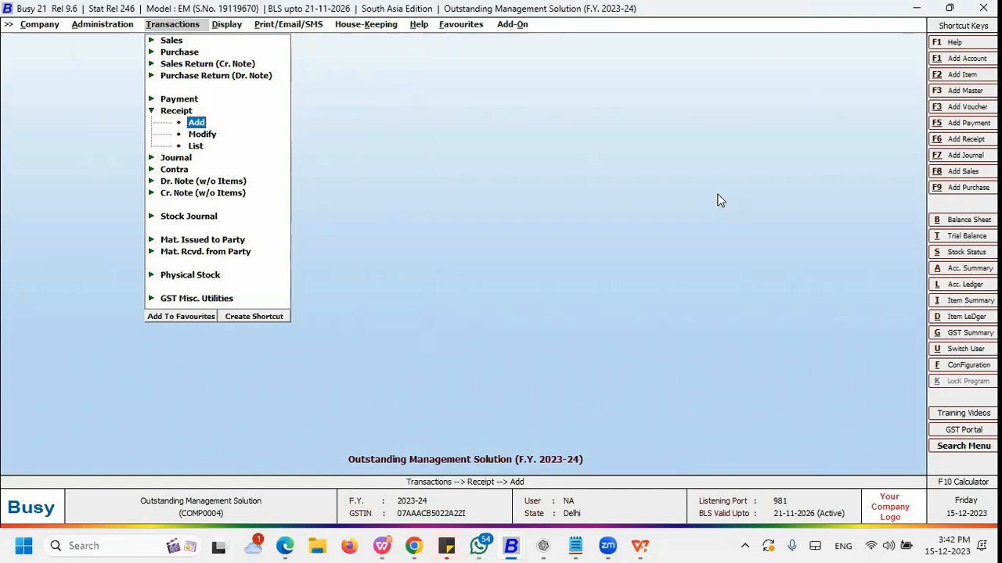
pyautogui.press('Return')
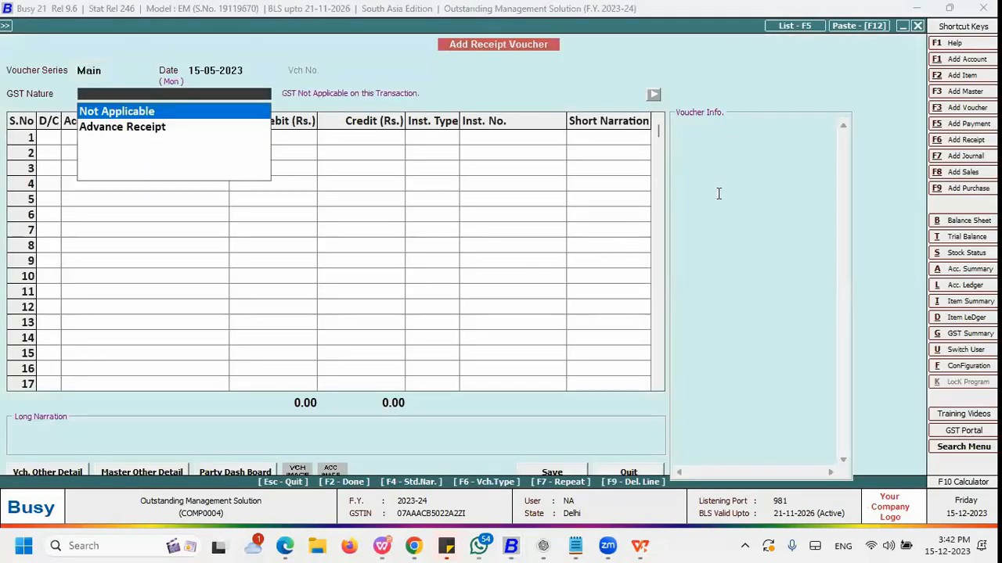
# Step: Date the receipt 15-05-2023 with GST nature Not Applicable and credit the Delta Electronics account
pyautogui.click(202, 71)
pyautogui.press('Return')
pyautogui.press('Return')
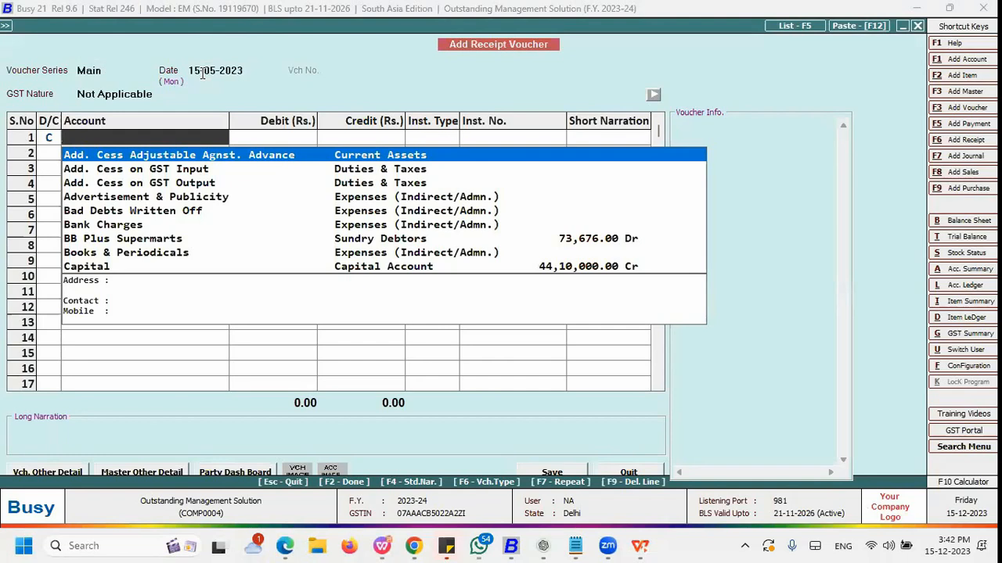
pyautogui.write('de')
pyautogui.press('Return')
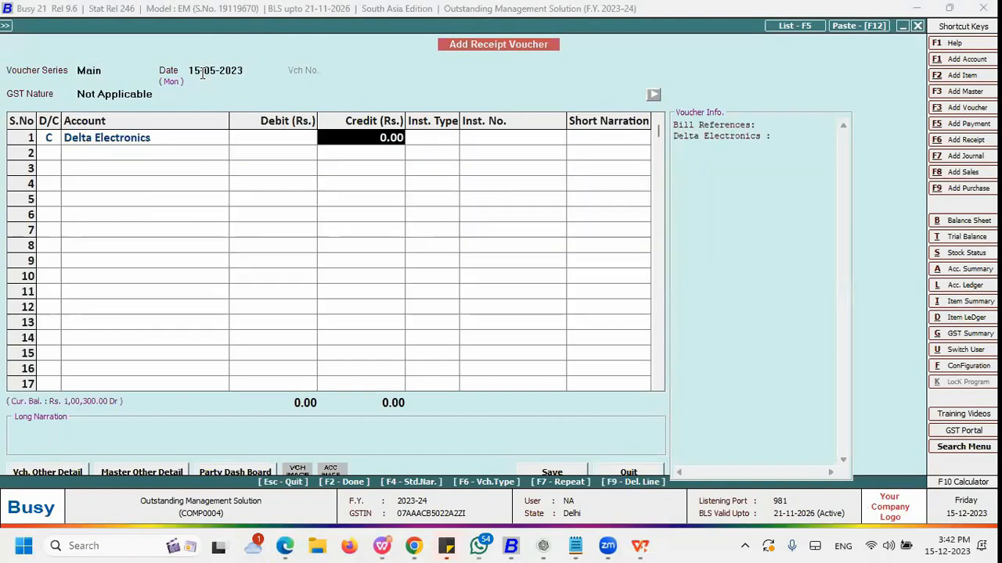
# Step: Enter a received amount of 18000 for Delta Electronics
pyautogui.press('BackSpace')
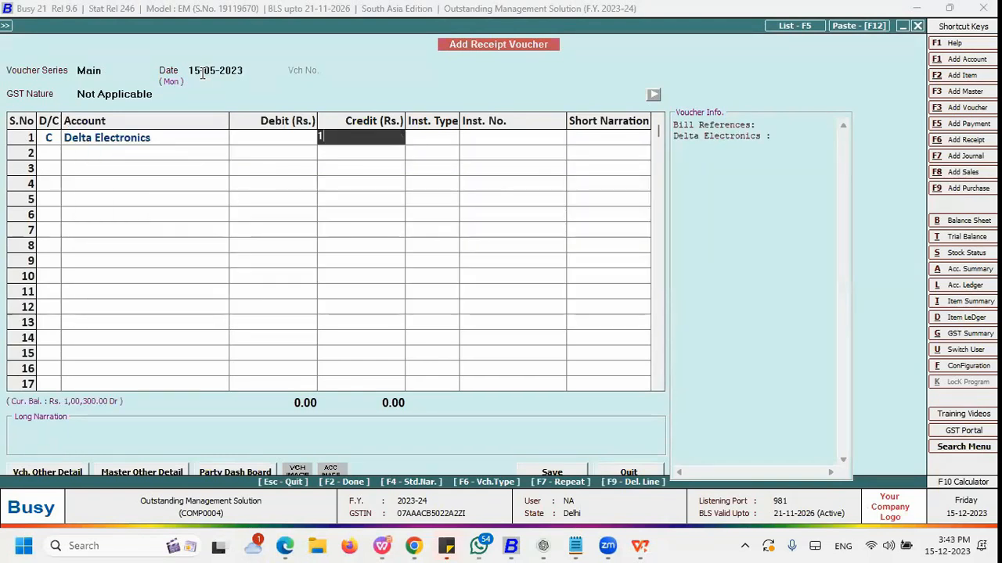
pyautogui.write('18000')
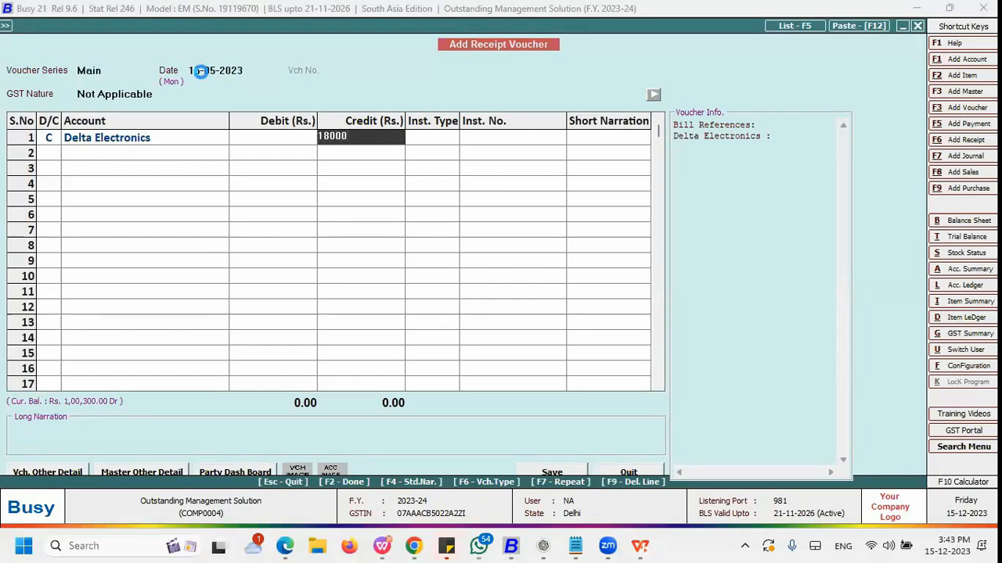
pyautogui.press('Return')
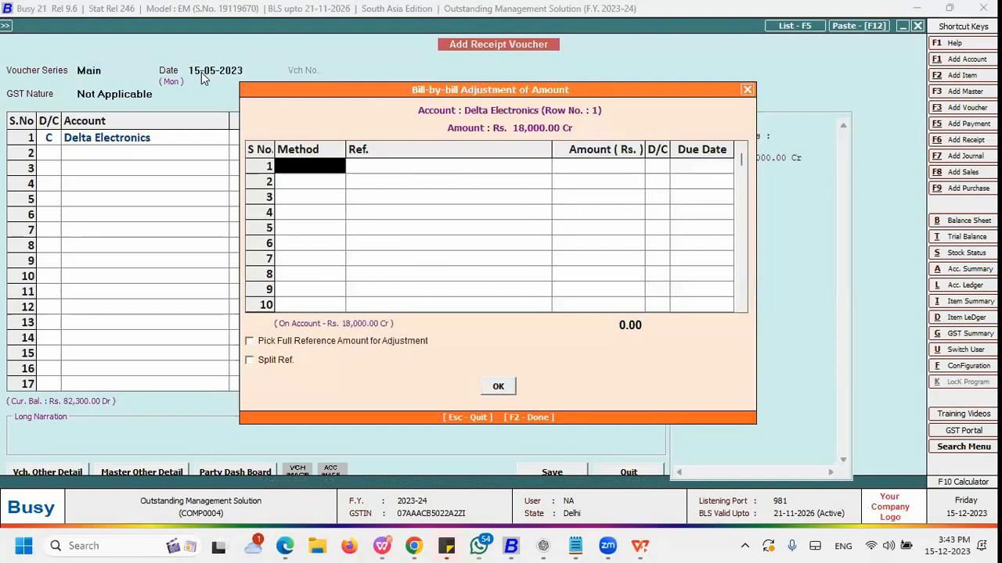
# Step: Adjust the receipt against bill reference OMS016/1 for 16,716.65
pyautogui.press('Return')
pyautogui.press('Return')
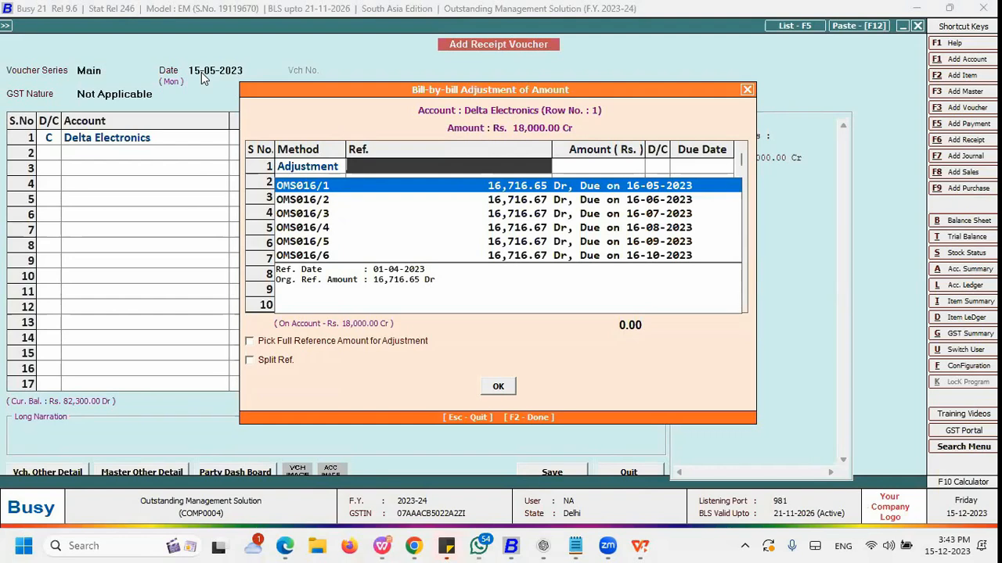
pyautogui.press('Return')
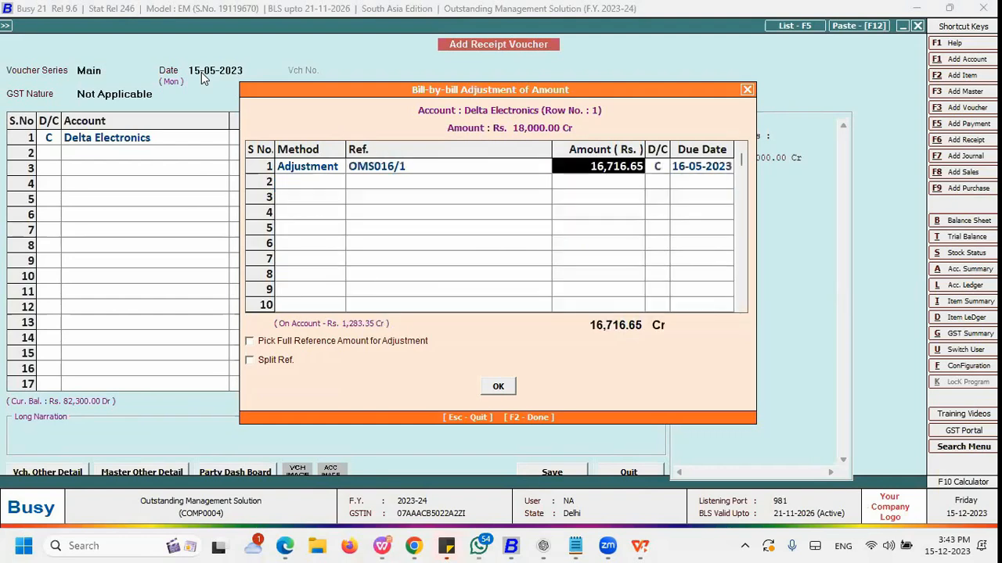
pyautogui.press('Return')
pyautogui.press('Return')
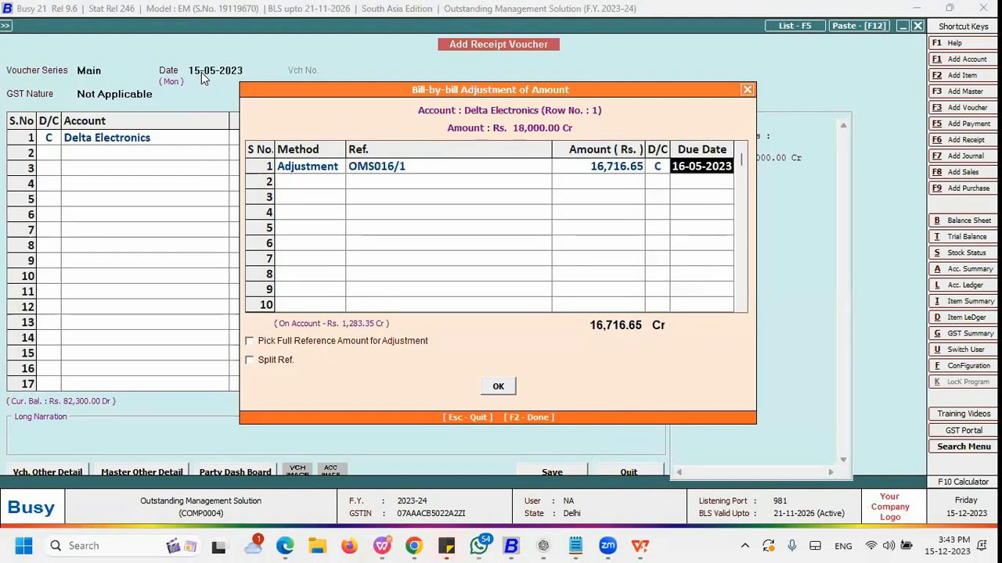
pyautogui.press('Return')
pyautogui.press('Down')
pyautogui.press('Return')
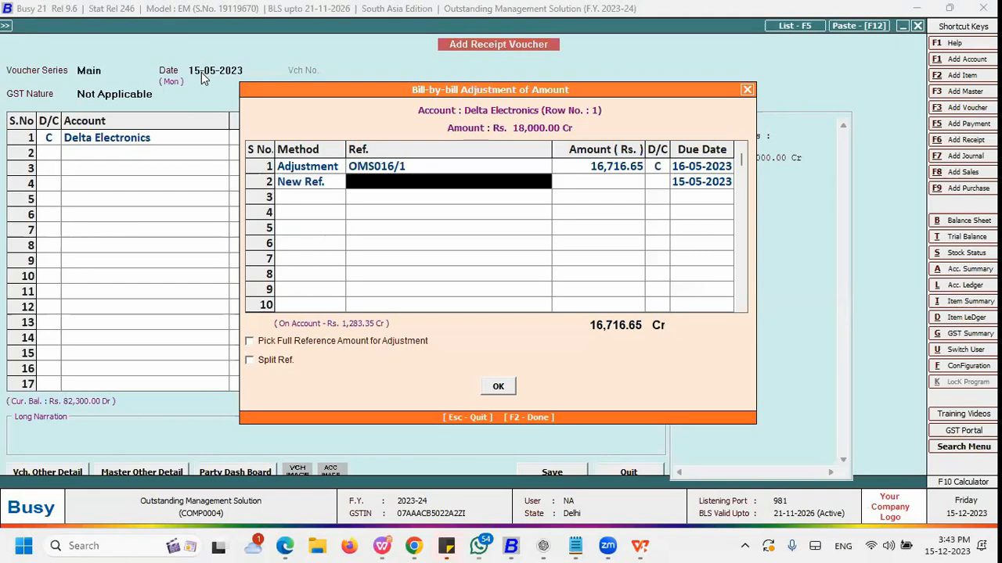
pyautogui.press('Return')
pyautogui.press('Return')
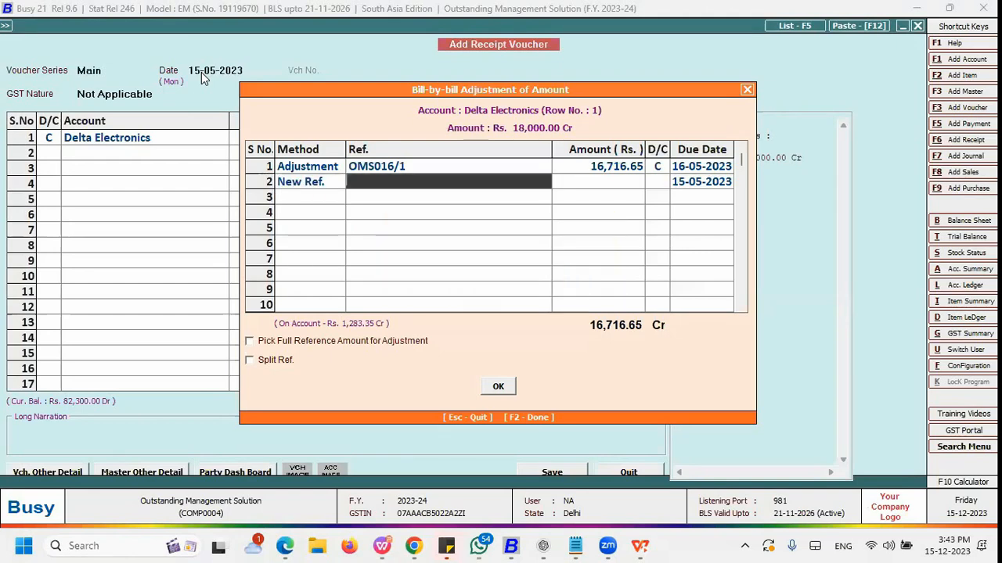
pyautogui.write('a')
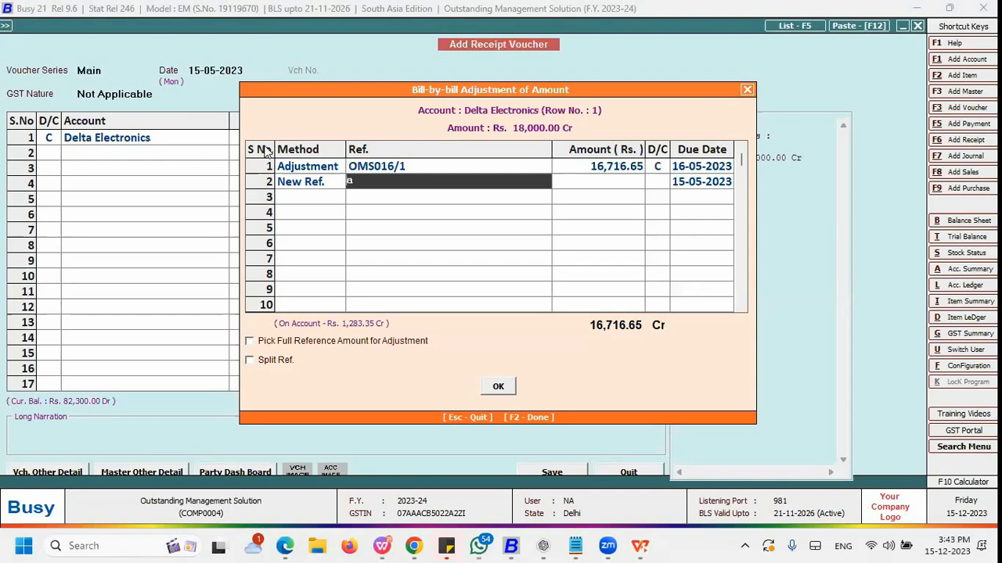
pyautogui.click(296, 172)
pyautogui.press('Down')
pyautogui.write('a')
pyautogui.press('Return')
pyautogui.press('Return')
pyautogui.press('Left')
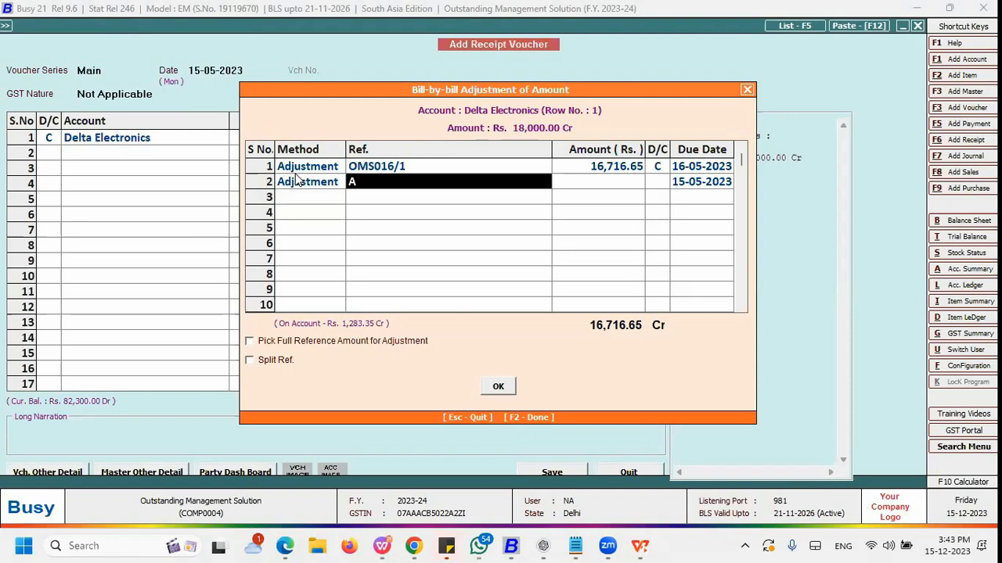
pyautogui.rightClick(252, 181)
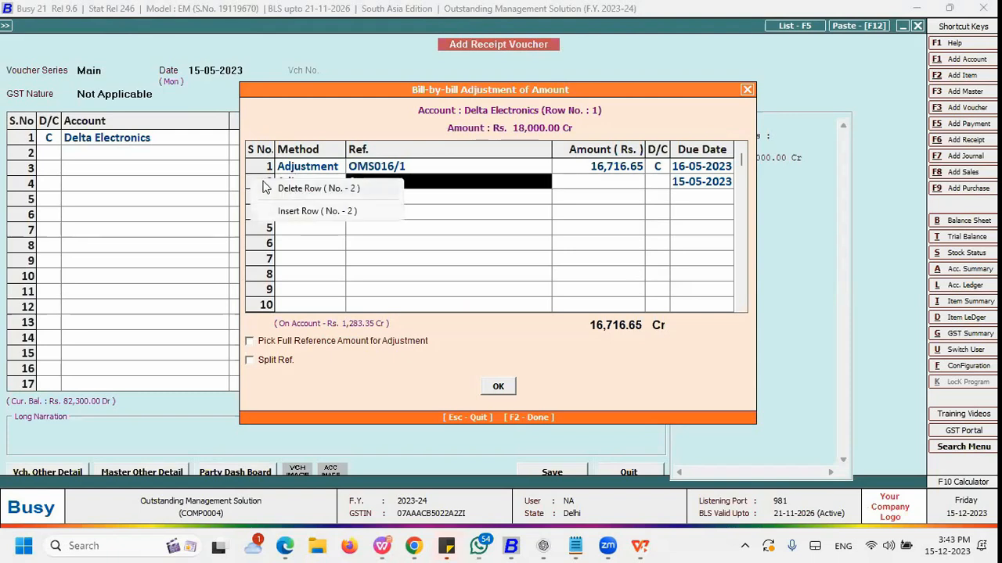
pyautogui.click(267, 191)
# Step: Adjust the remaining 1,283.35 of the receipt against bill reference OMS016/2
pyautogui.click(372, 162)
pyautogui.press('Return')
pyautogui.press('Return')
pyautogui.press('Return')
pyautogui.press('Return')
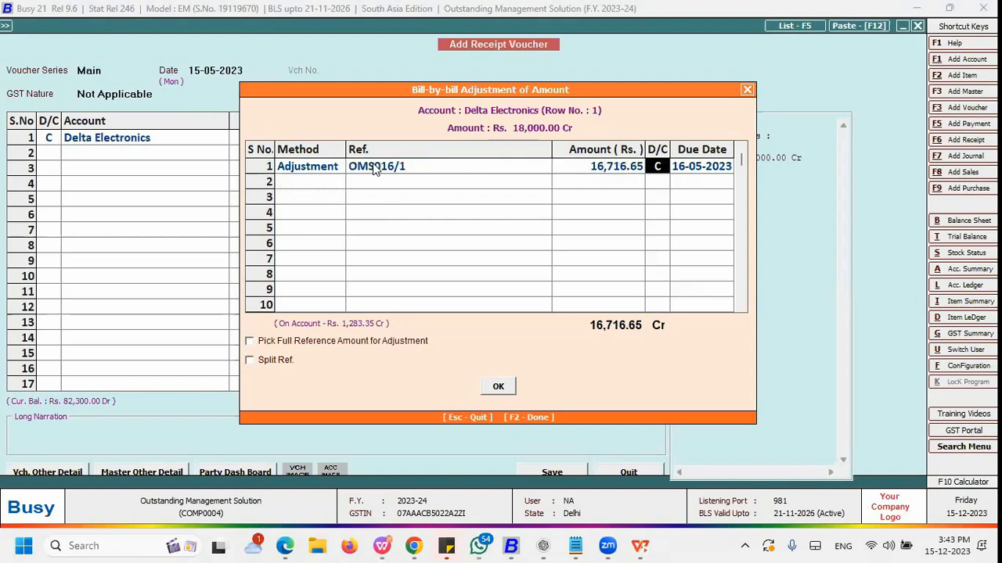
pyautogui.press('Return')
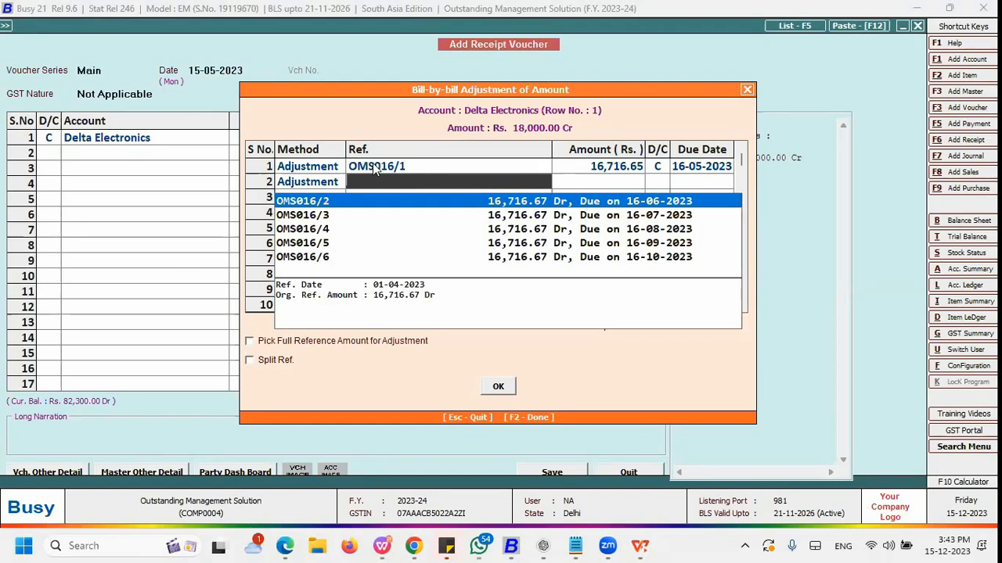
pyautogui.press('Return')
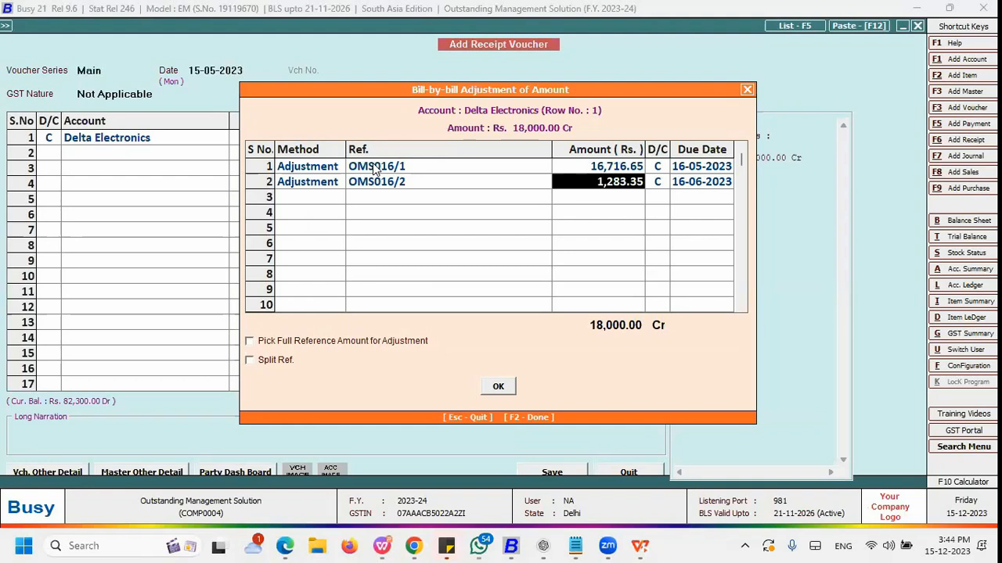
pyautogui.press('Left')
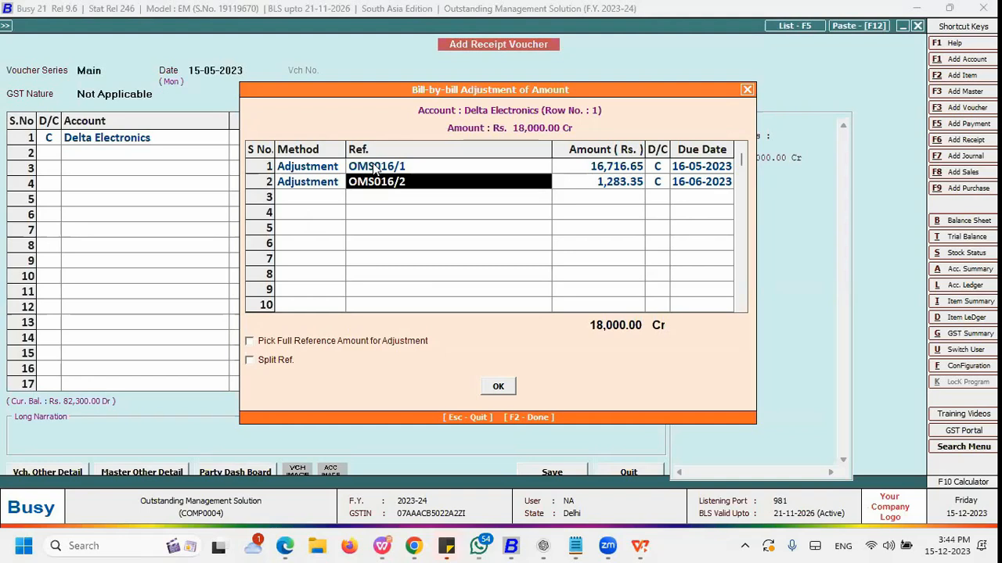
pyautogui.press('Right')
pyautogui.press('Right')
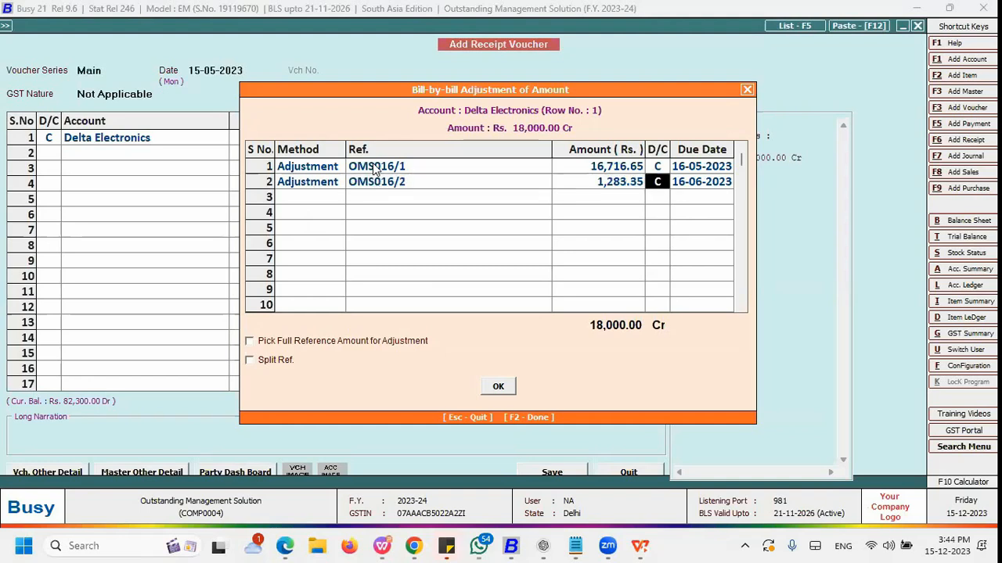
# Step: Finish the bill-by-bill adjustment of the Delta Electronics receipt
pyautogui.press('Down')
pyautogui.press('Up')
pyautogui.press('Left')
pyautogui.press('Right')
pyautogui.press('Right')
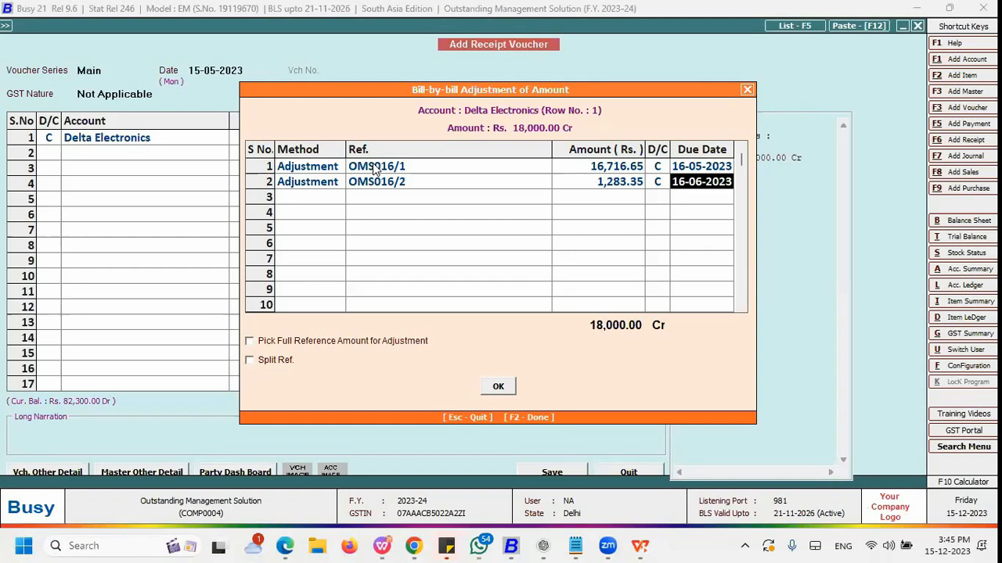
pyautogui.press('F2')
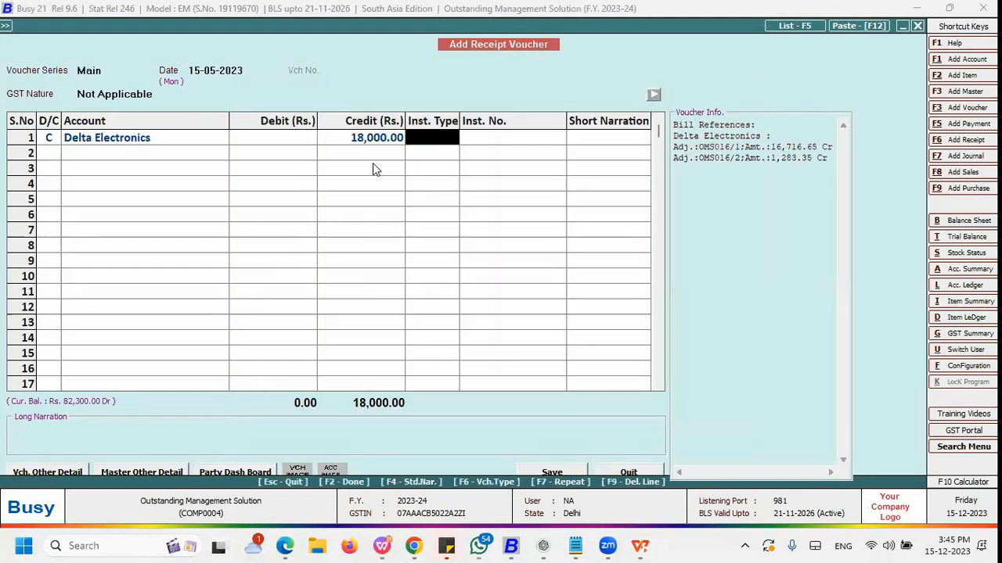
# Step: Debit Cash for 18,000 on the second line and save the receipt voucher
pyautogui.press('Return')
pyautogui.press('Return')
pyautogui.press('Return')
pyautogui.press('Return')
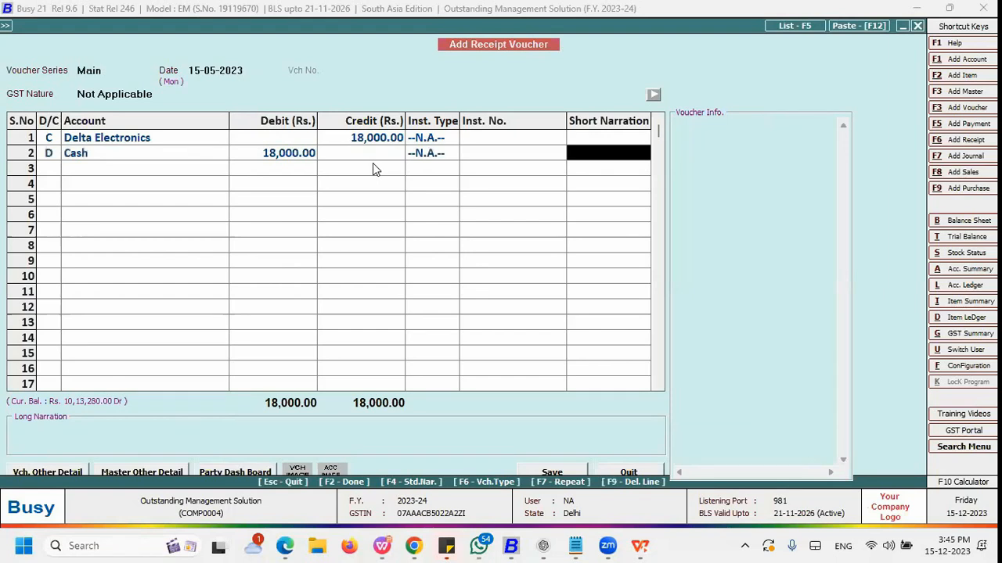
pyautogui.press('Return')
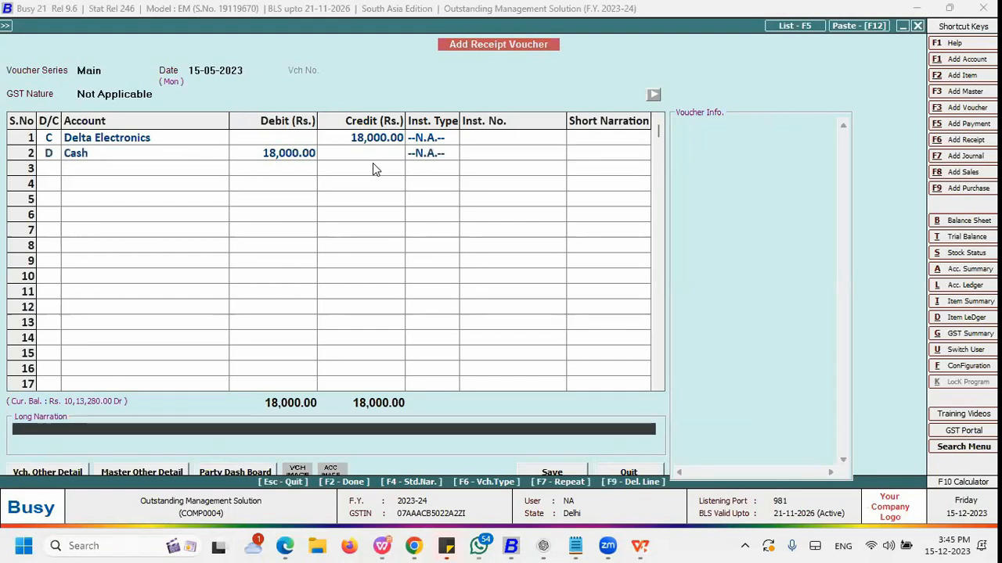
pyautogui.press('F2')
pyautogui.press('Return')
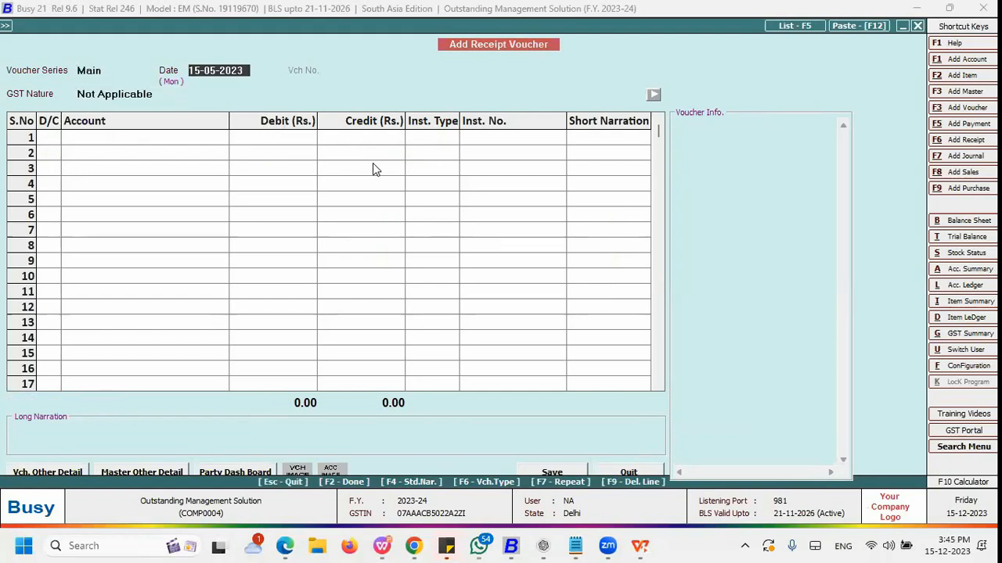
# Step: Leave voucher entry and open the Bills Receivable report for one account
pyautogui.press('Escape')
pyautogui.press('Return')
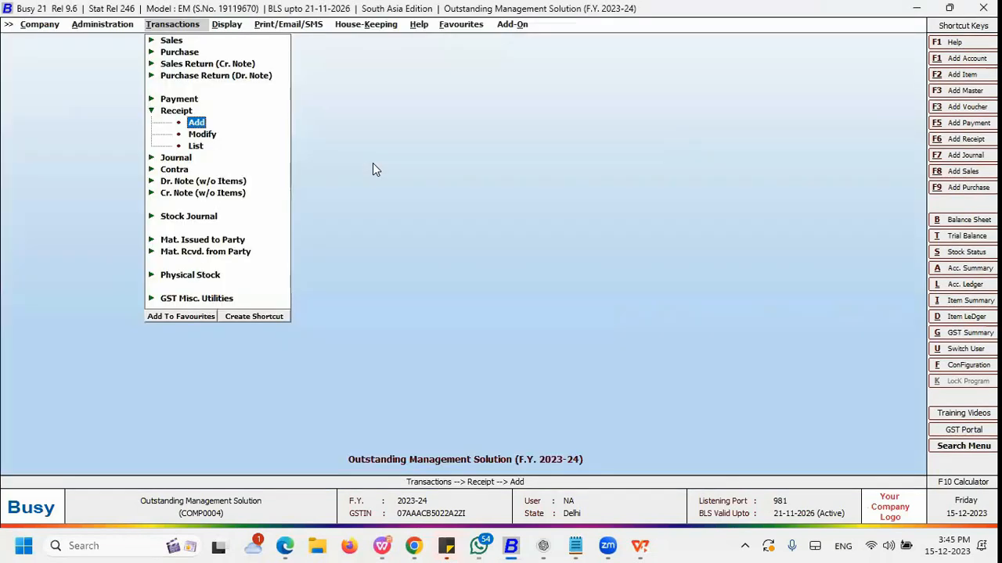
pyautogui.press('Right')
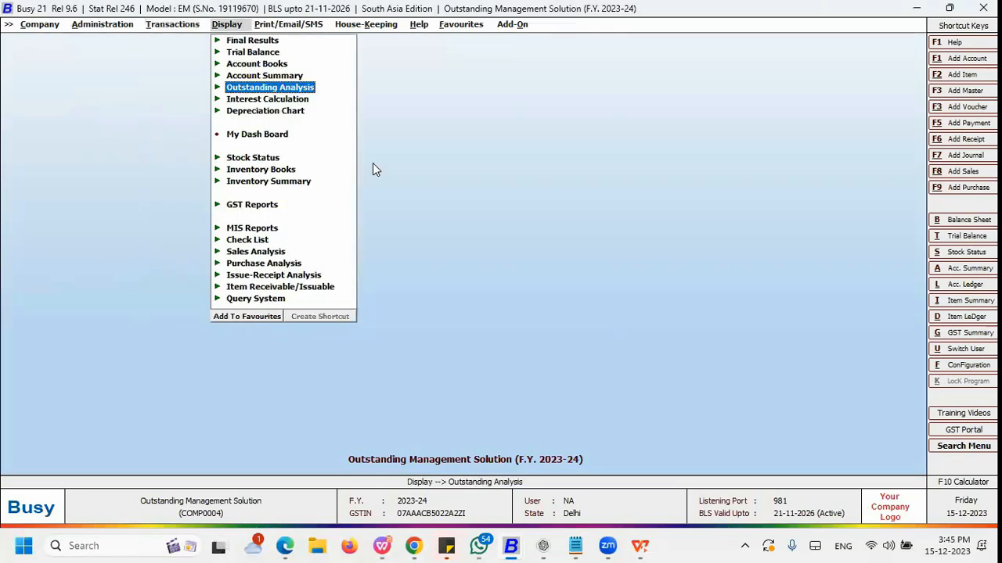
pyautogui.press('Return')
pyautogui.press('Down')
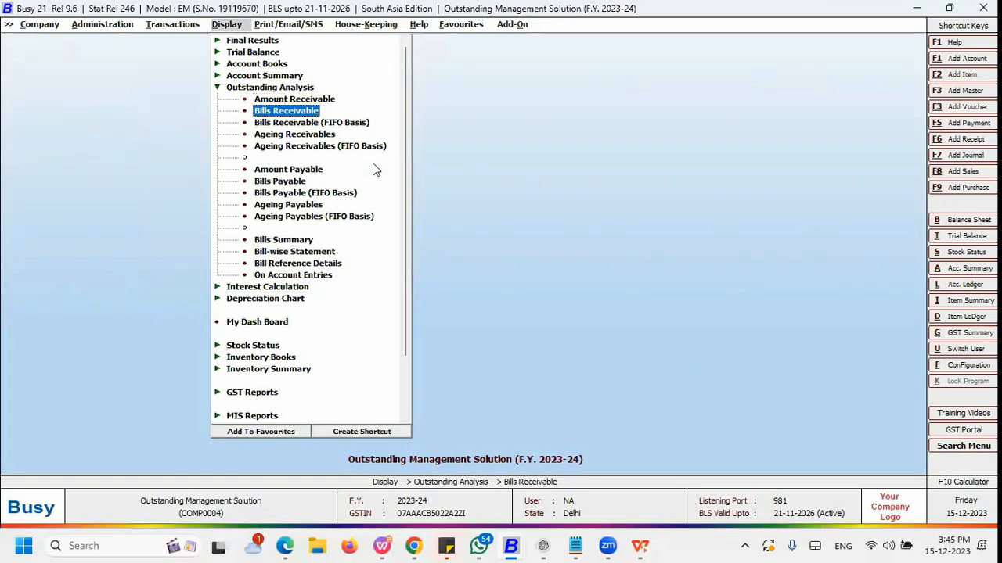
pyautogui.press('Return')
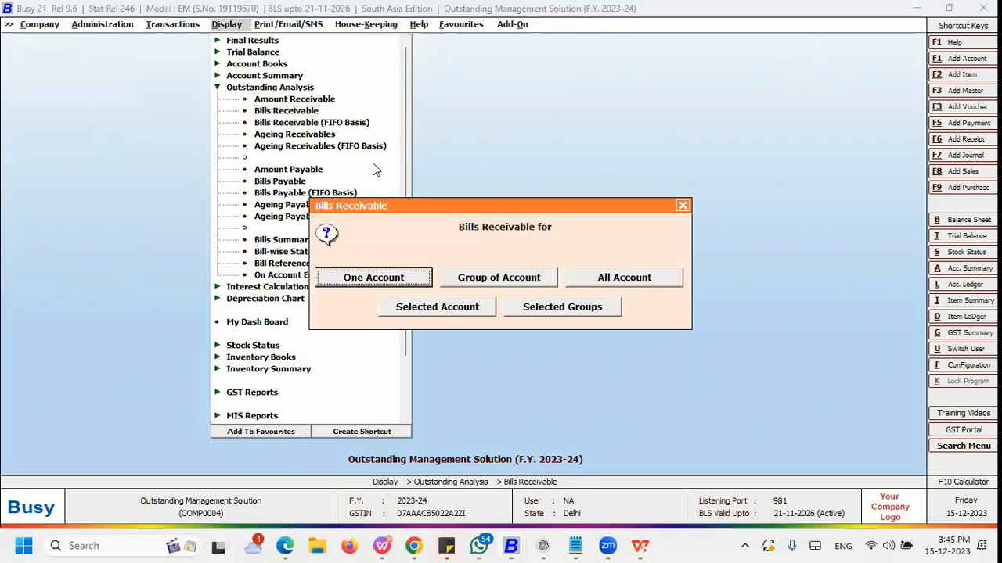
pyautogui.press('Return')
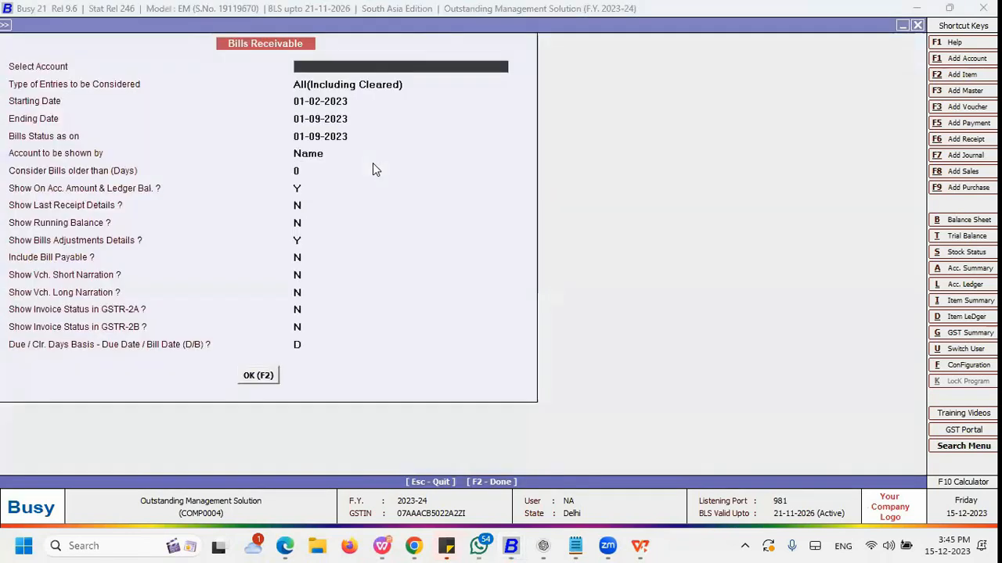
# Step: Generate Bills Receivable for Delta Electronics with ending date 01-04-2023 and bills status as on 15-12-2023
pyautogui.press('Return')
pyautogui.press('Return')
pyautogui.press('Return')
pyautogui.press('Return')
pyautogui.press('Up')
pyautogui.write('15.12')
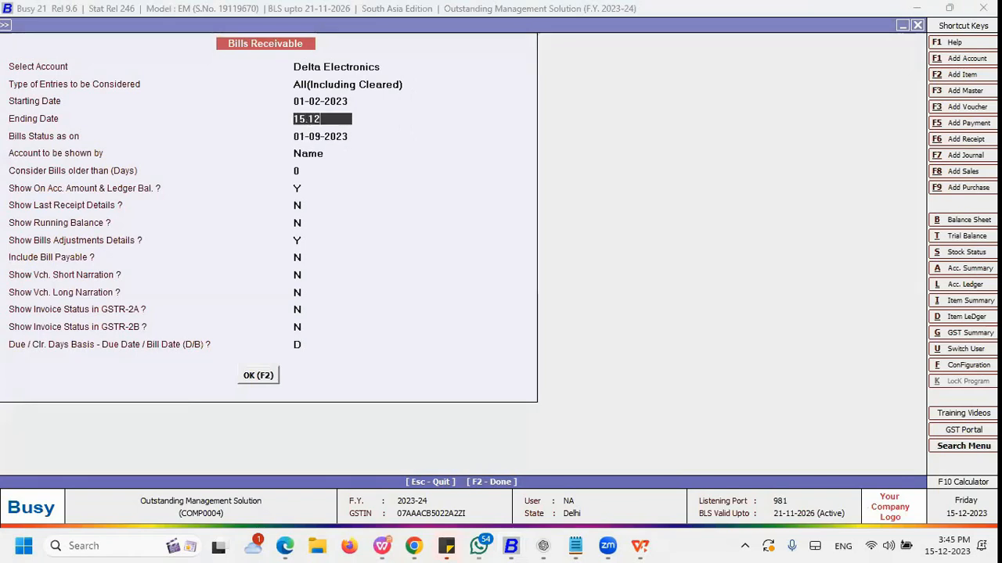
pyautogui.press('BackSpace')
pyautogui.press('BackSpace')
pyautogui.press('BackSpace')
pyautogui.press('BackSpace')
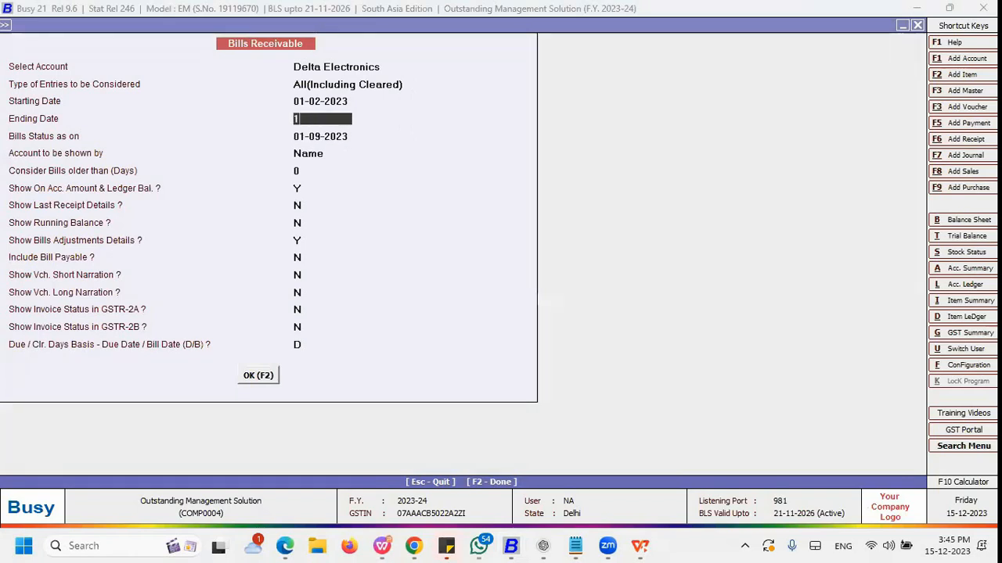
pyautogui.write('.4')
pyautogui.press('Return')
pyautogui.write('15.12')
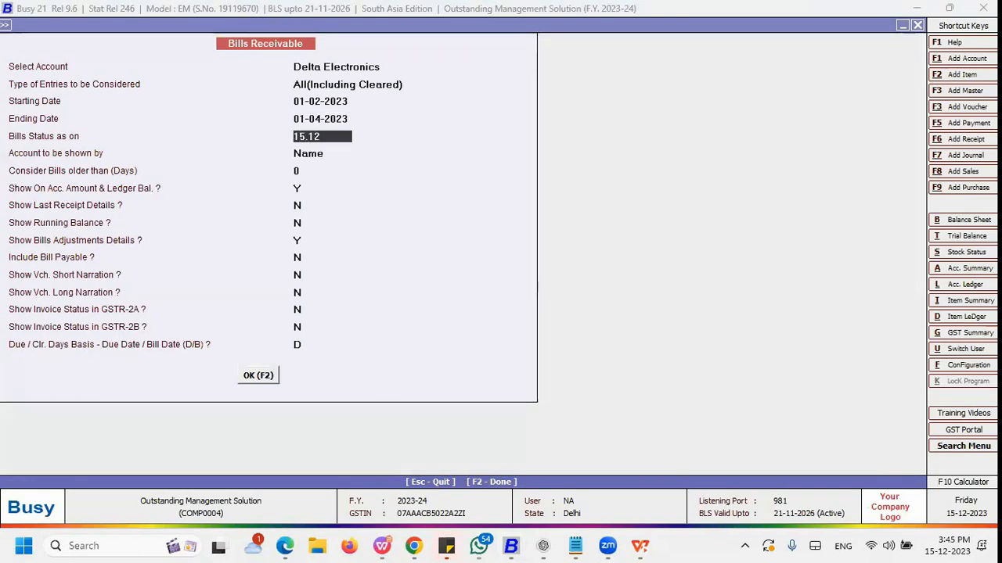
pyautogui.press('Return')
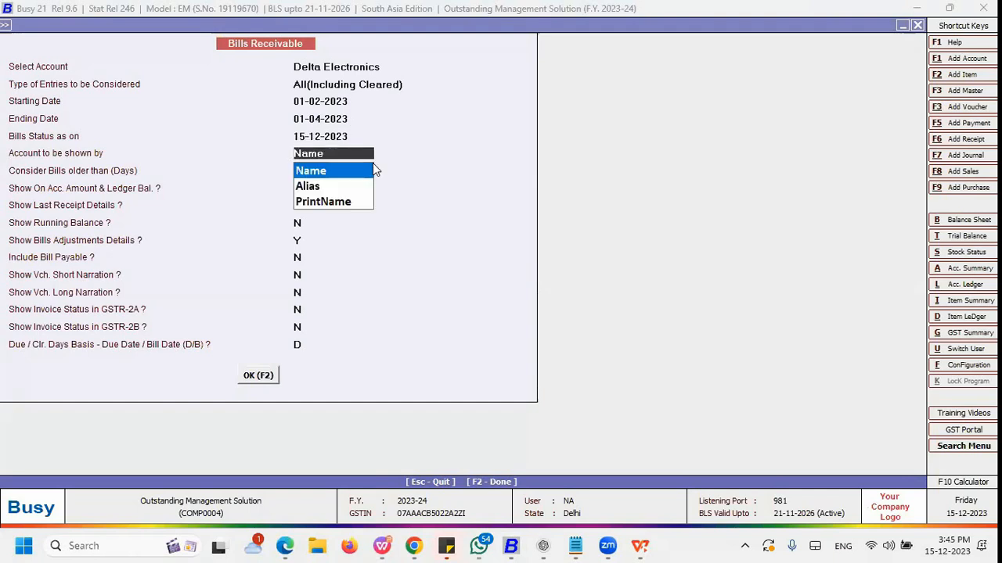
pyautogui.press('Return')
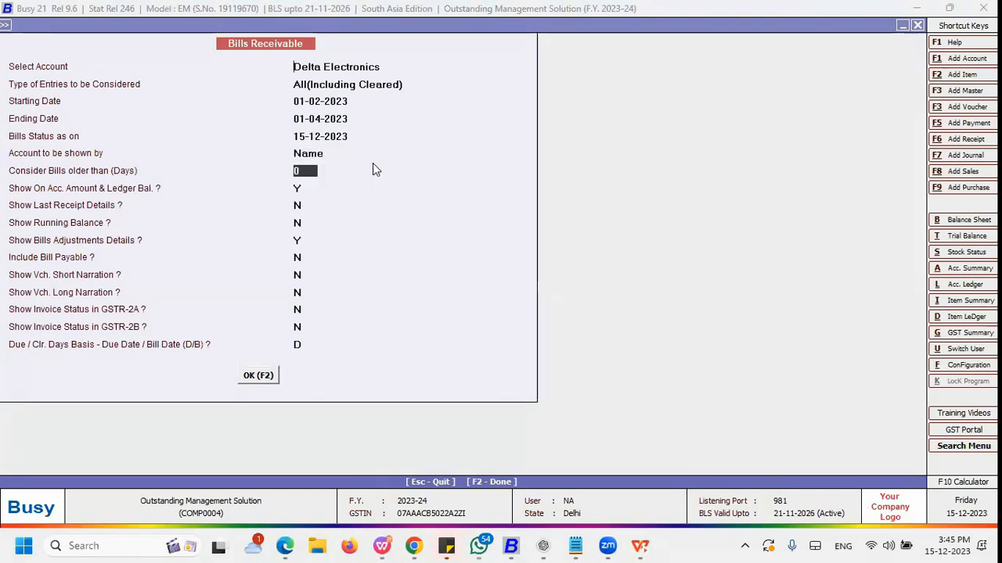
pyautogui.press('F2')
# Step: Review each Delta Electronics bill reference row with its pending amount and receipt adjustments
pyautogui.press('Down')
pyautogui.press('Up')
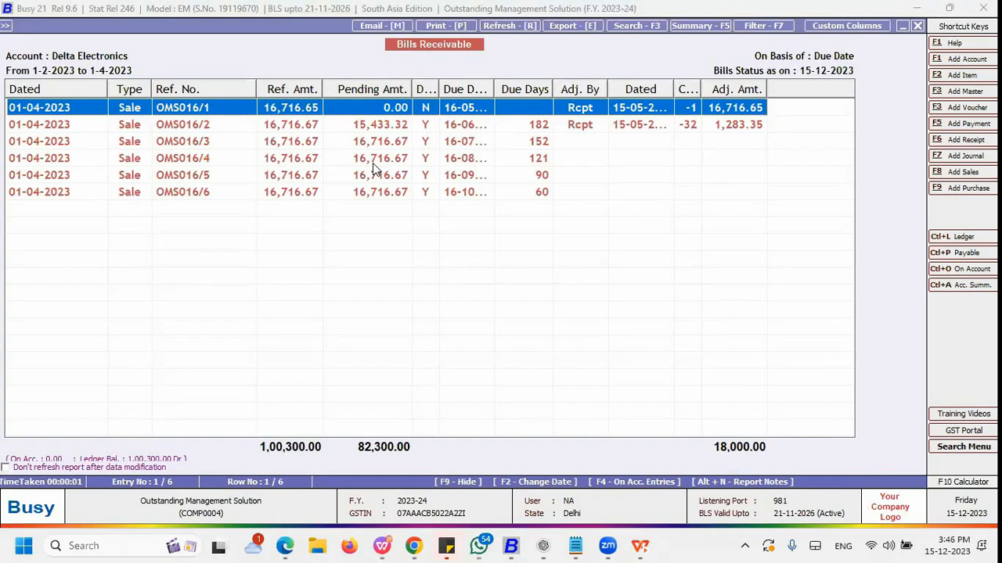
pyautogui.press('Down')
pyautogui.press('Down')
pyautogui.press('Down')
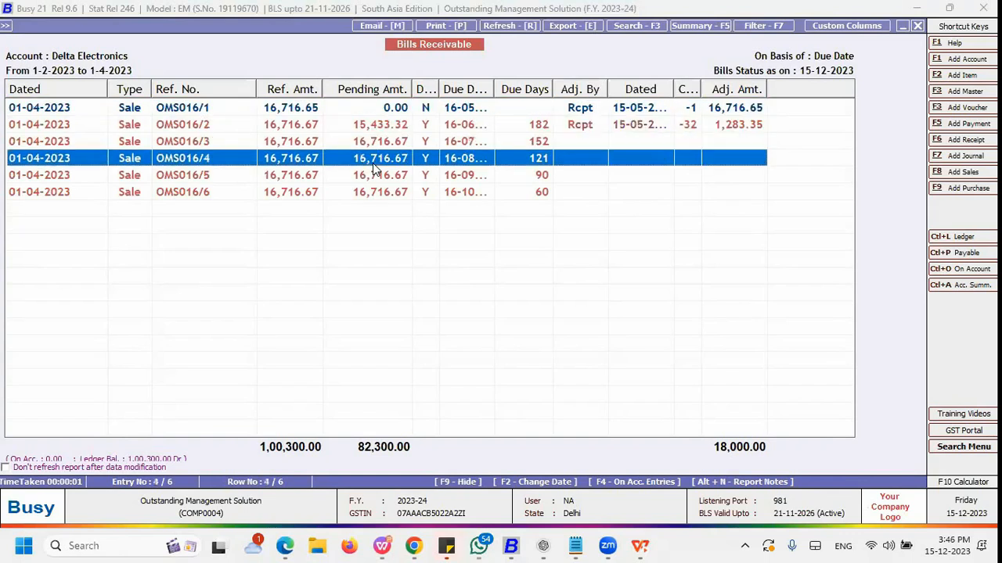
pyautogui.press('Up')
pyautogui.press('Up')
pyautogui.press('Up')
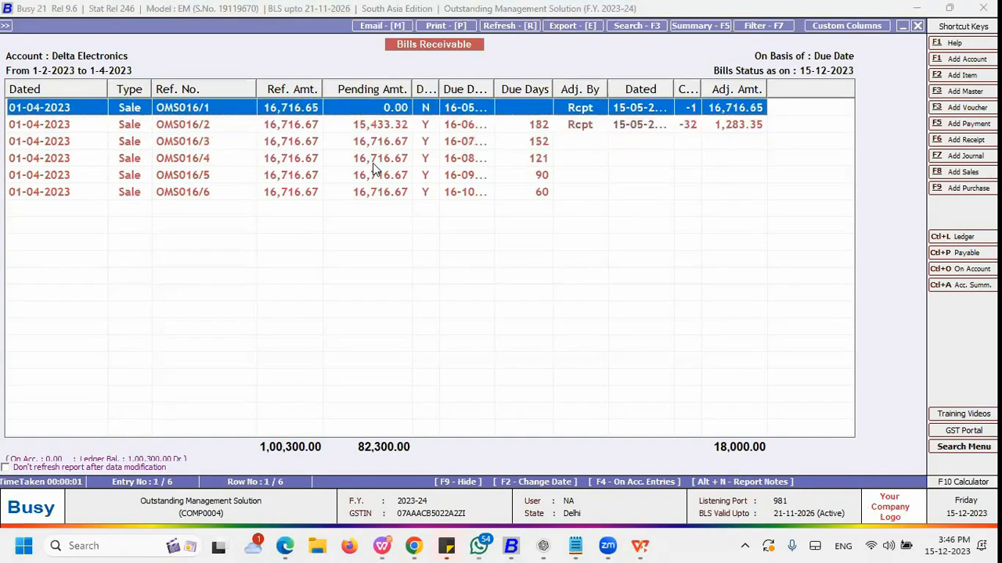
pyautogui.press('Down')
pyautogui.press('Up')
pyautogui.press('Down')
pyautogui.press('Down')
pyautogui.press('Down')
pyautogui.press('Up')
pyautogui.press('Up')
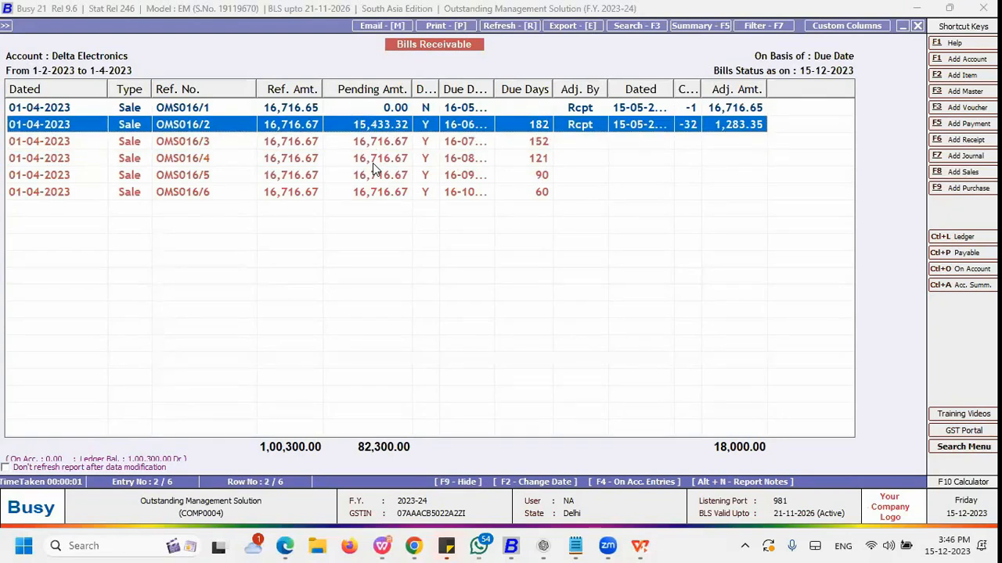
pyautogui.press('Down')
pyautogui.press('Up')
pyautogui.press('Down')
pyautogui.press('Down')
pyautogui.press('Up')
pyautogui.press('Up')
pyautogui.press('Down')
pyautogui.press('Down')
pyautogui.press('Down')
pyautogui.press('Down')
pyautogui.press('Up')
pyautogui.press('Up')
pyautogui.press('Up')
pyautogui.press('Up')
pyautogui.press('Down')
pyautogui.press('Down')
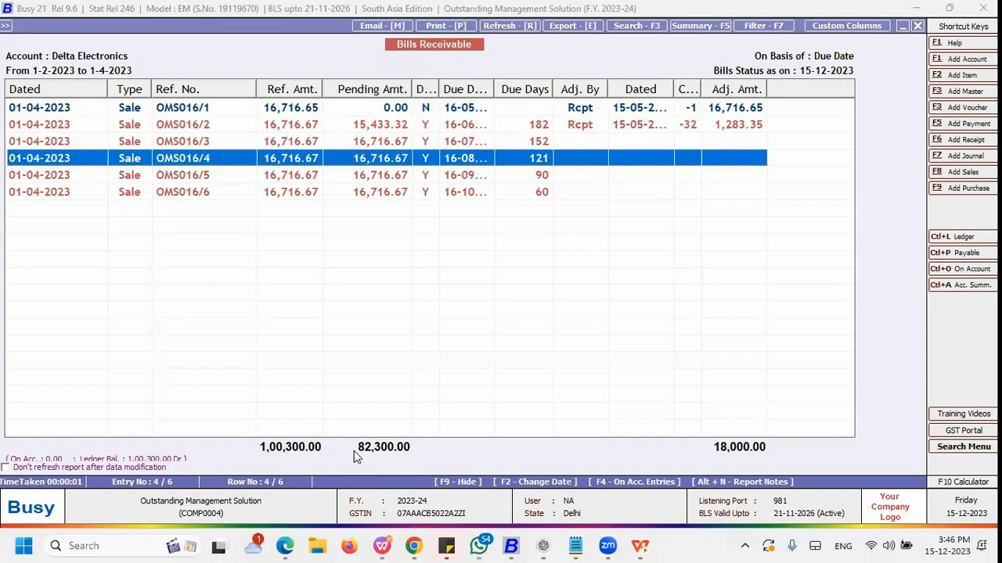
# Step: Open the Bills Receivable (FIFO Basis) report for all accounts
pyautogui.press('Escape')
pyautogui.press('Escape')
pyautogui.press('Escape')
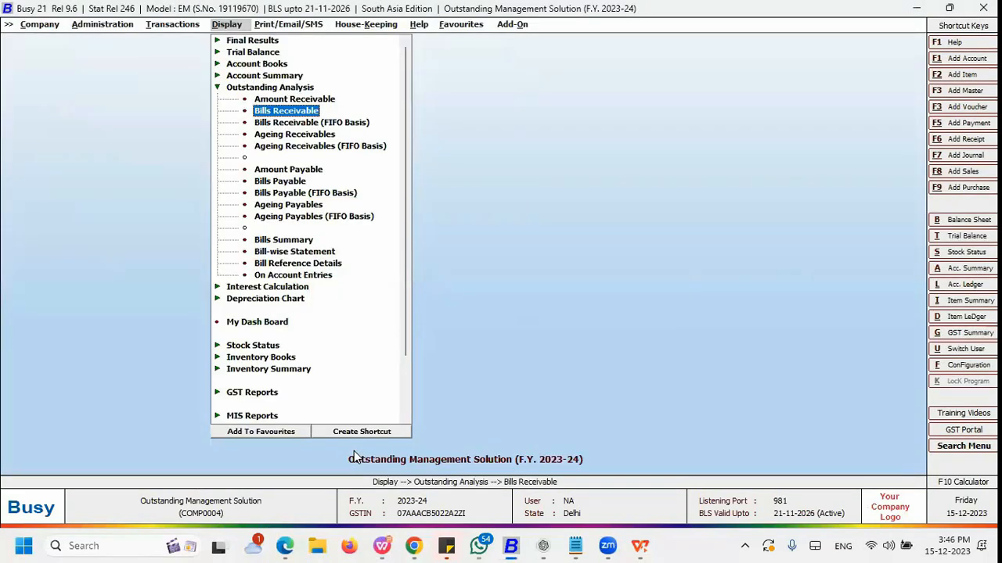
pyautogui.press('Down')
pyautogui.press('Return')
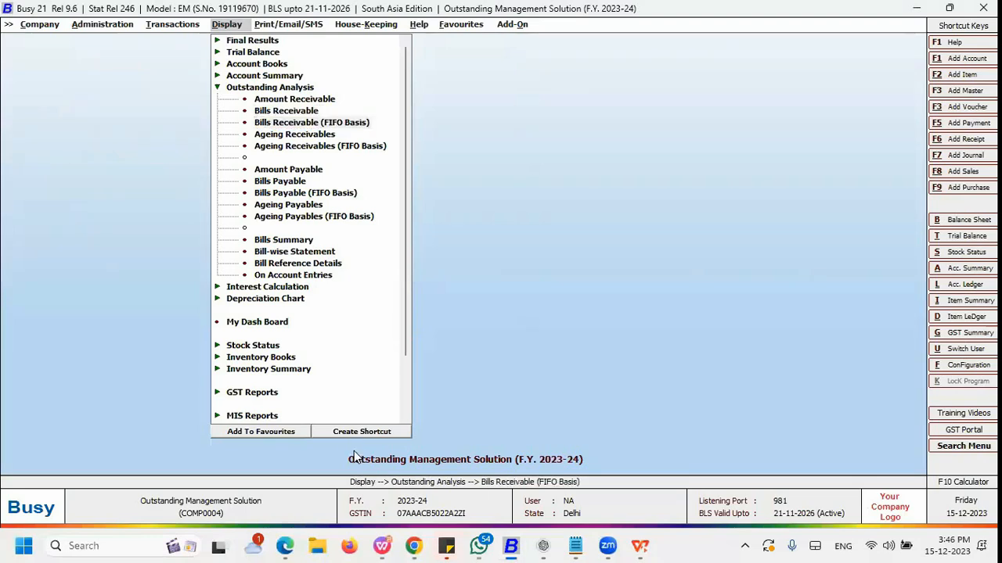
pyautogui.press('Return')
pyautogui.press('Return')
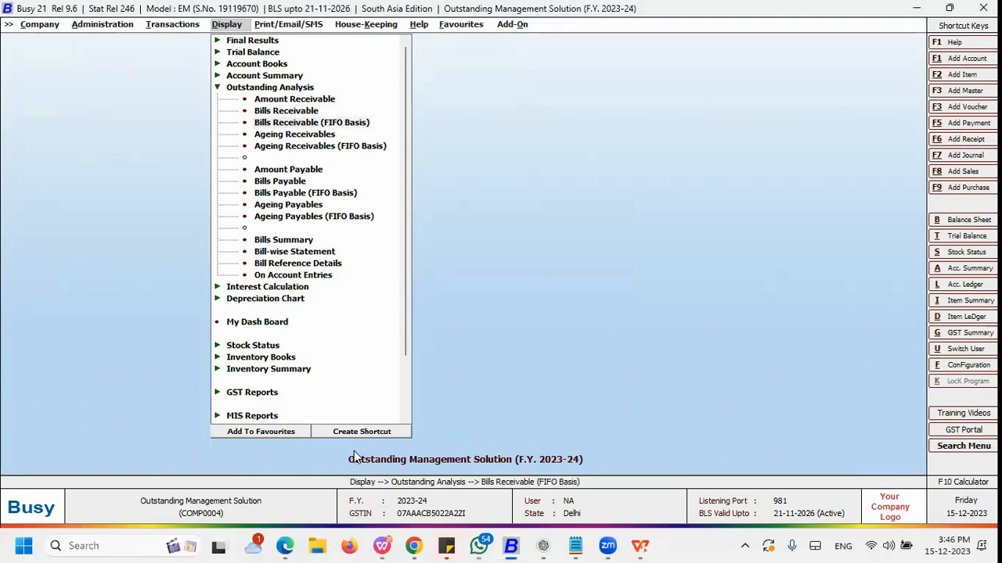
pyautogui.press('F2')
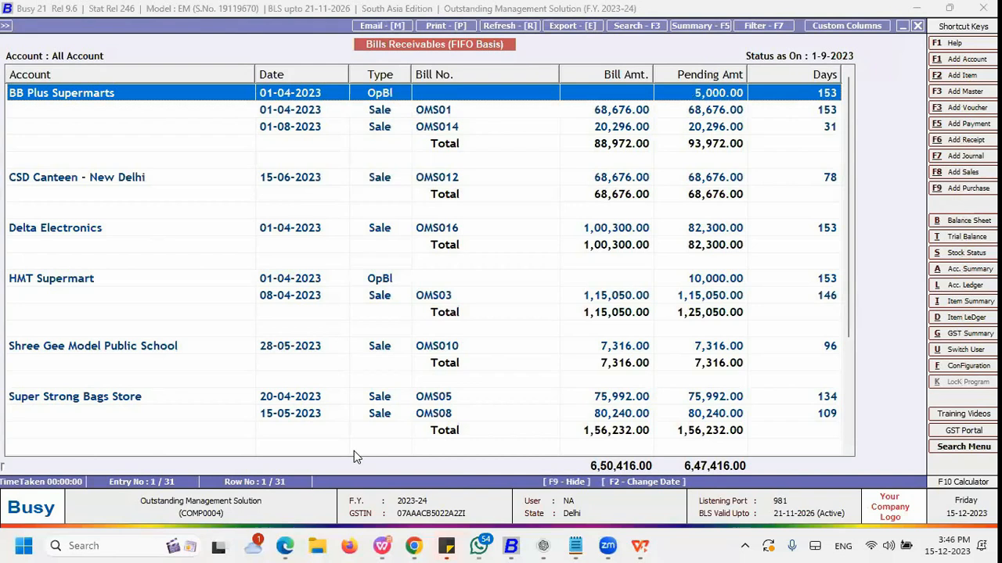
# Step: Scroll through the FIFO-based receivables listed for every party account
pyautogui.press('Down')
pyautogui.press('Down')
pyautogui.press('Down')
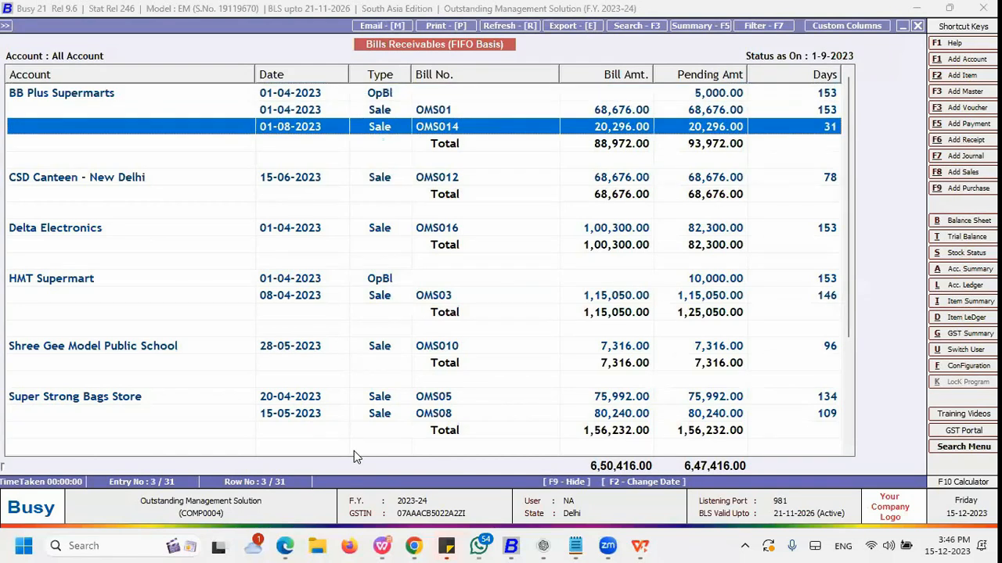
pyautogui.press('Down')
pyautogui.press('Down')
pyautogui.press('Down')
pyautogui.press('Down')
pyautogui.press('Down')
pyautogui.press('Down')
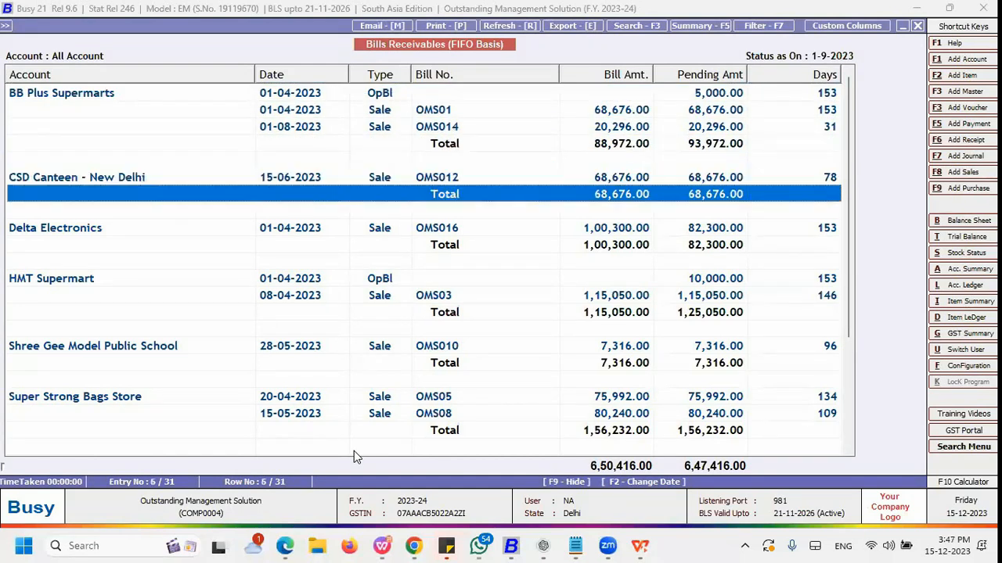
pyautogui.press('Down')
pyautogui.press('Down')
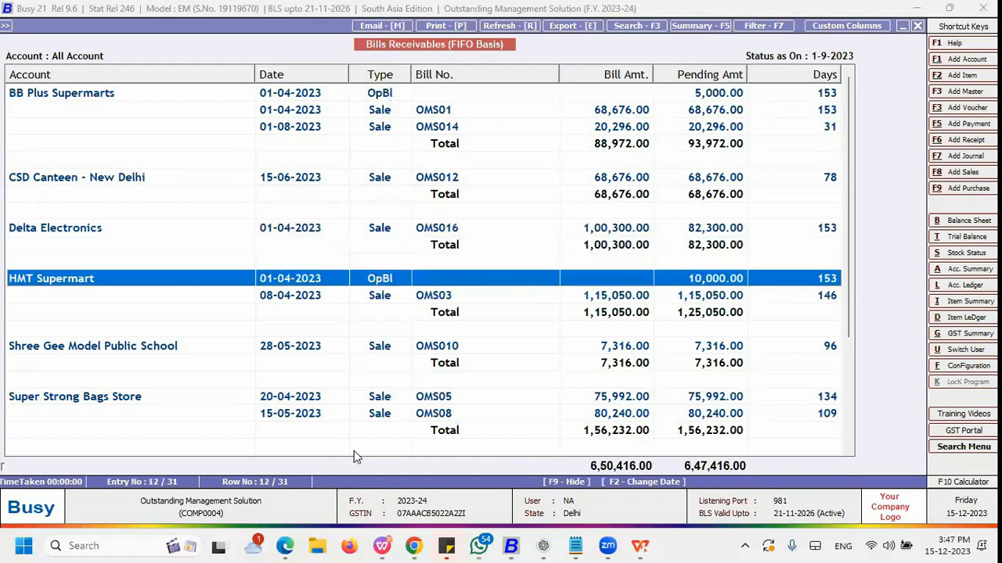
pyautogui.press('Down')
pyautogui.press('Down')
pyautogui.press('Down')
pyautogui.press('Down')
pyautogui.press('Down')
pyautogui.press('Down')
pyautogui.press('Down')
pyautogui.press('Down')
pyautogui.press('Down')
pyautogui.press('Down')
pyautogui.press('Down')
pyautogui.press('Down')
pyautogui.press('Down')
pyautogui.press('Down')
pyautogui.press('Down')
pyautogui.press('Down')
pyautogui.press('Down')
pyautogui.press('Down')
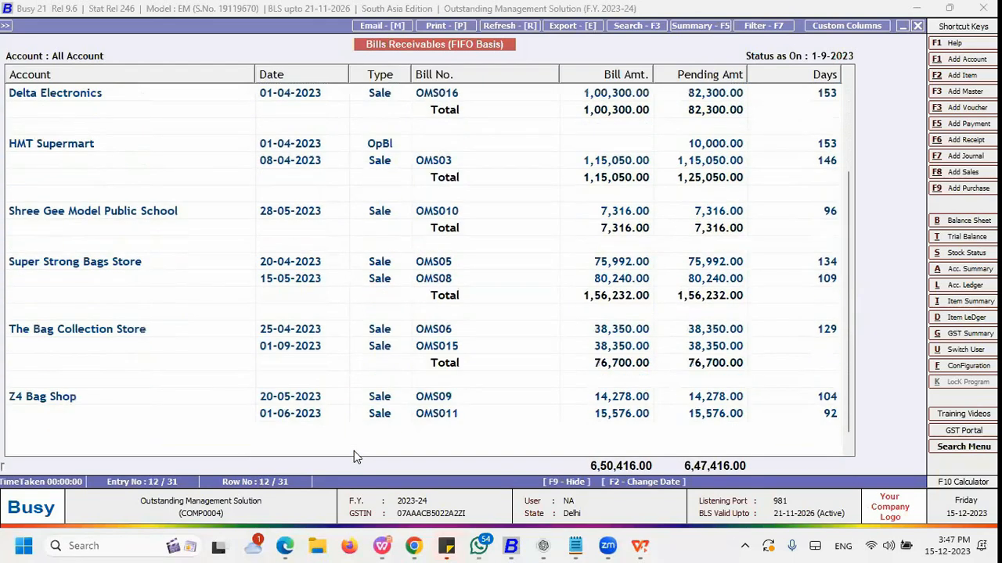
pyautogui.press('Escape')
pyautogui.press('Escape')
pyautogui.press('Return')
pyautogui.press('Return')
pyautogui.press('Escape')
pyautogui.press('Down')
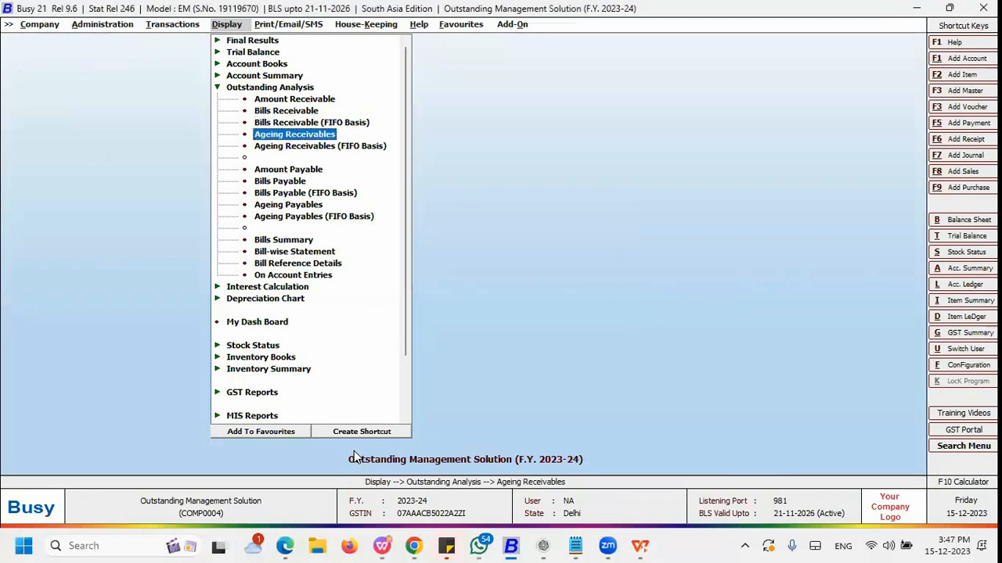
pyautogui.press('Down')
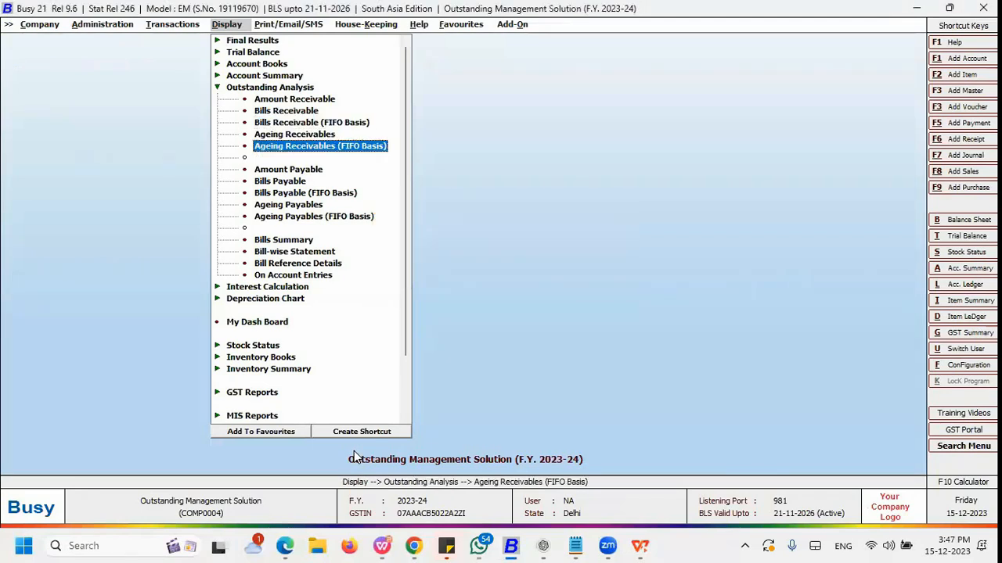
pyautogui.press('Down')
pyautogui.press('Down')
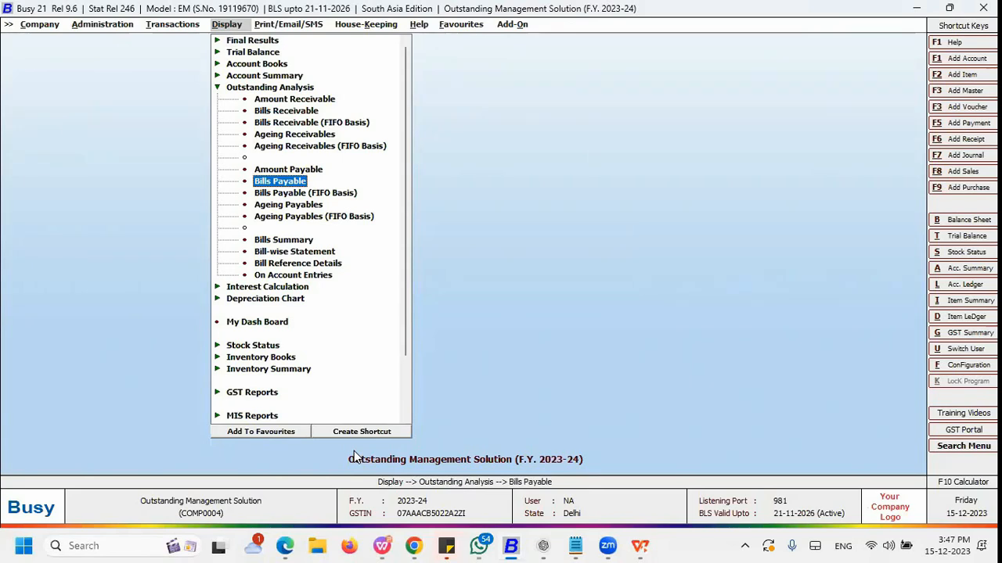
pyautogui.press('Up')
pyautogui.press('Down')
pyautogui.press('Down')
pyautogui.press('Down')
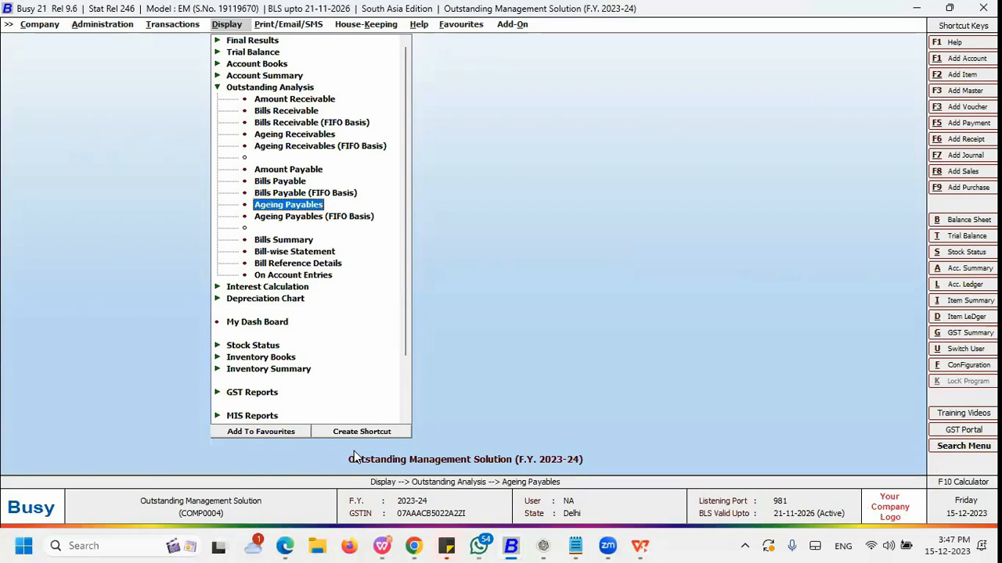
pyautogui.press('Down')
pyautogui.press('Down')
pyautogui.press('Down')
pyautogui.press('Up')
pyautogui.press('Up')
pyautogui.press('Up')
pyautogui.press('Up')
pyautogui.press('Up')
pyautogui.hotkey('alt', 'Tab')
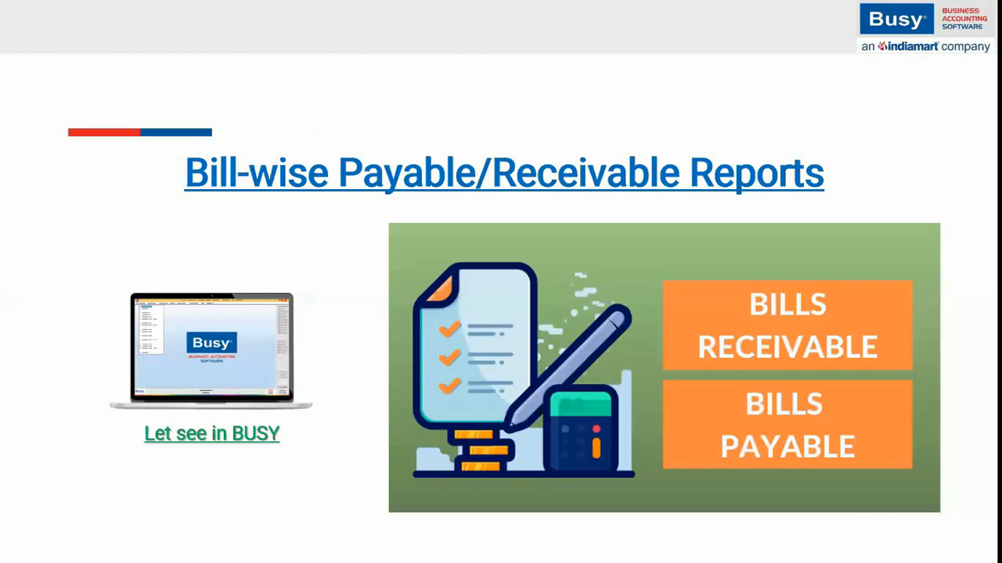
pyautogui.press('Right')
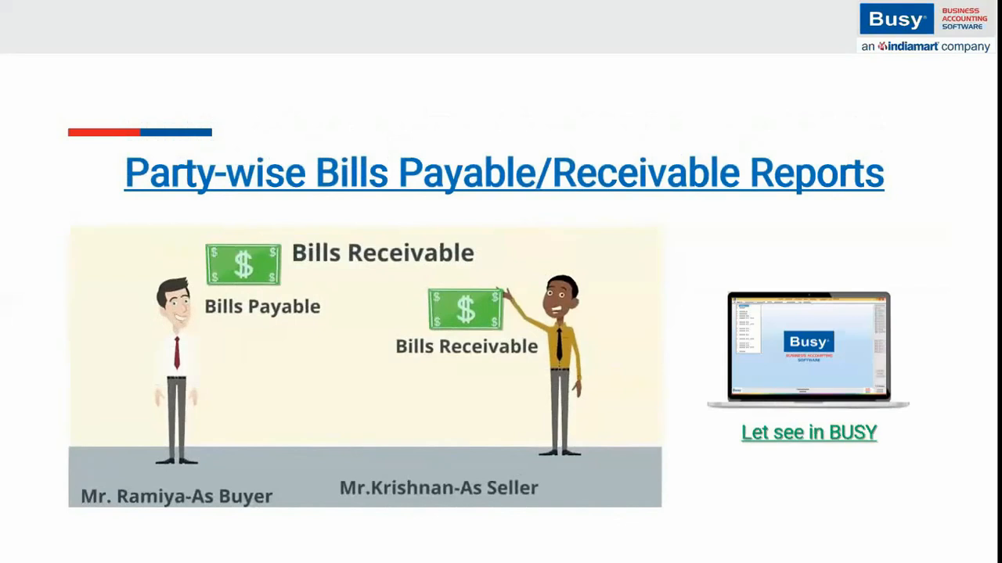
pyautogui.hotkey('alt', 'Tab')
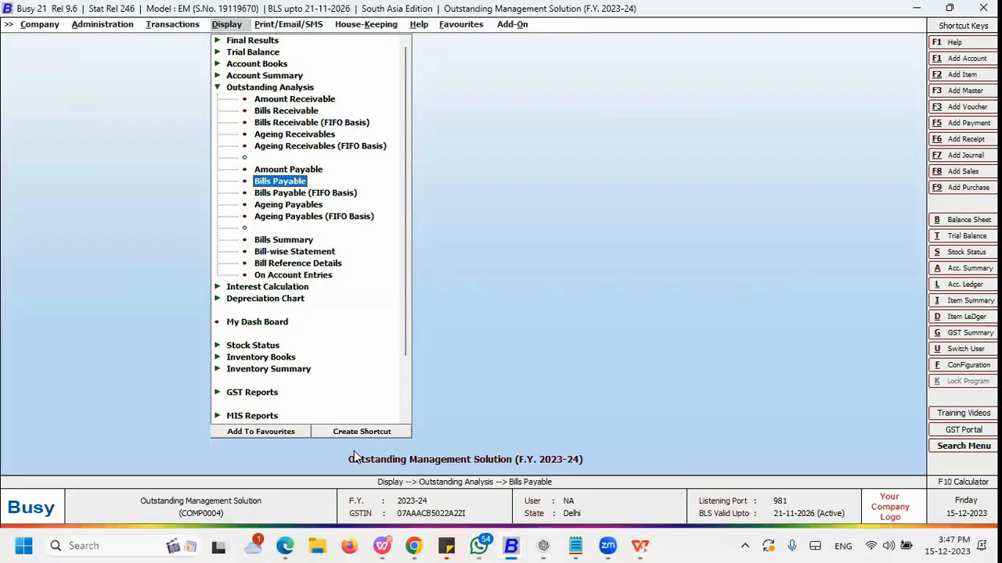
pyautogui.press('Up')
pyautogui.press('Down')
pyautogui.press('Up')
pyautogui.press('Up')
pyautogui.press('Up')
pyautogui.press('Up')
pyautogui.press('Up')
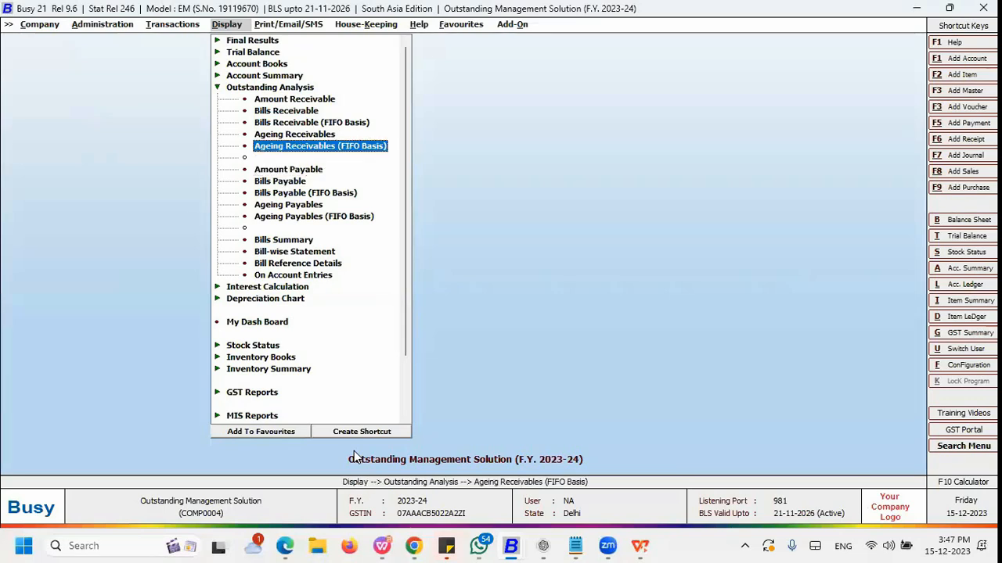
pyautogui.press('Up')
pyautogui.press('Return')
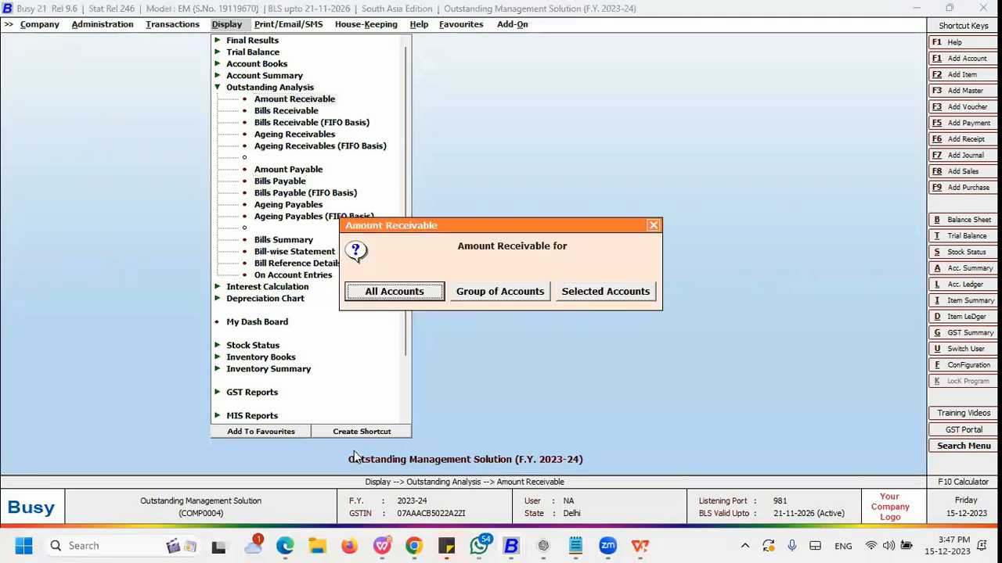
pyautogui.press('Escape')
pyautogui.press('Down')
pyautogui.press('Up')
pyautogui.press('Return')
pyautogui.press('Return')
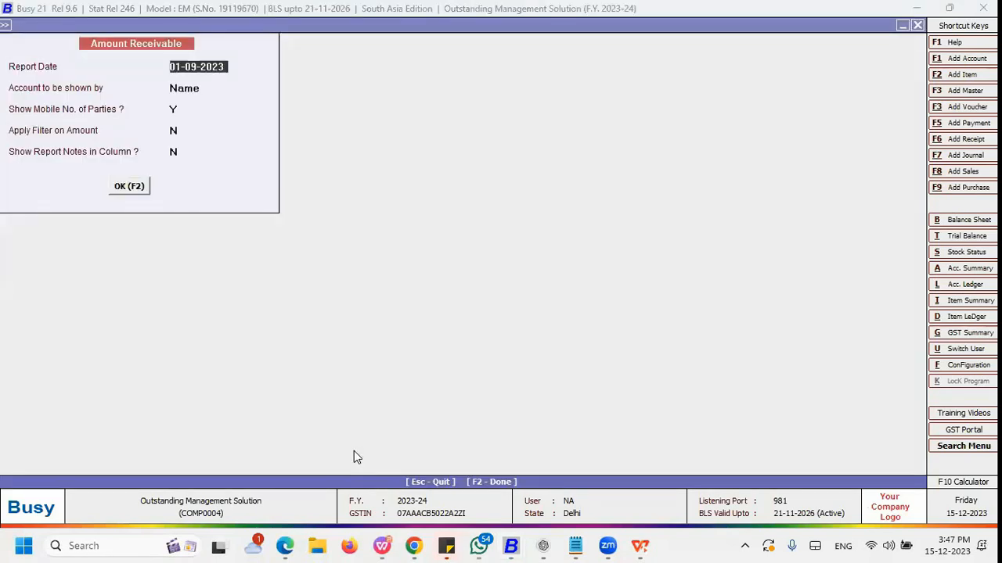
pyautogui.press('Escape')
# Step: Generate the Amount Receivable report for the selected account Delta Electronics, found by searching "de", as on 01-09-2023
pyautogui.press('Return')
pyautogui.press('Right')
pyautogui.press('Right')
pyautogui.press('Return')
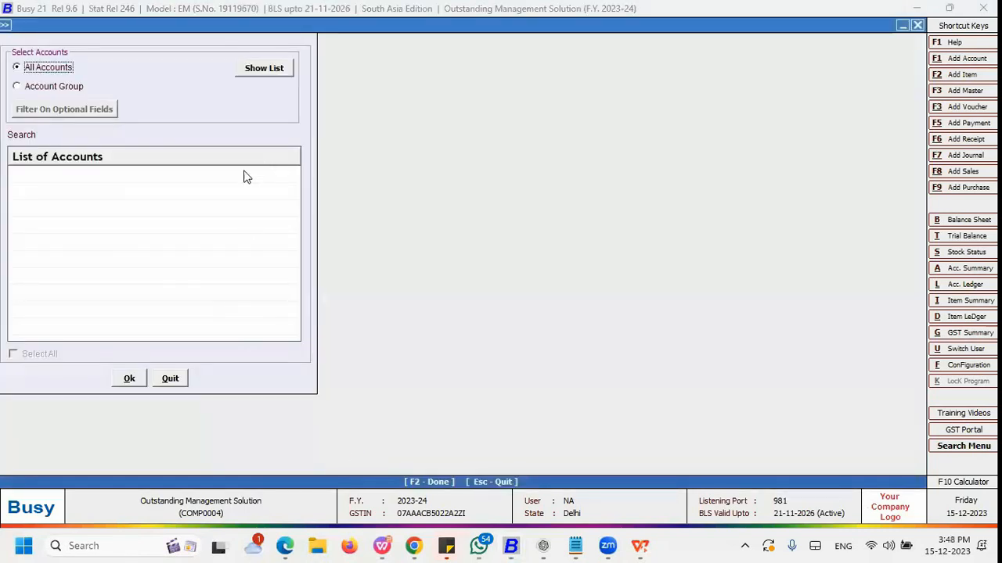
pyautogui.click(259, 71)
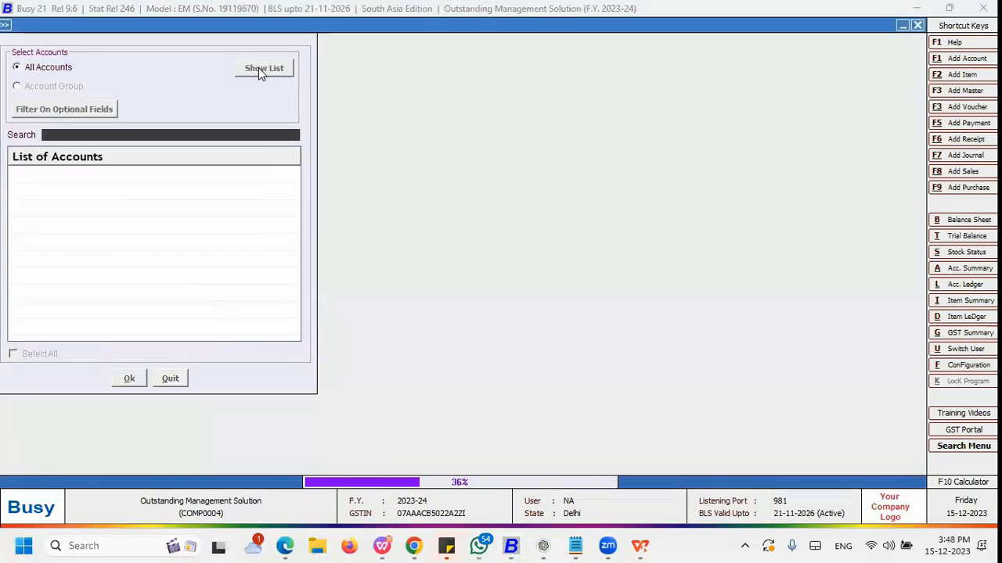
pyautogui.write('de')
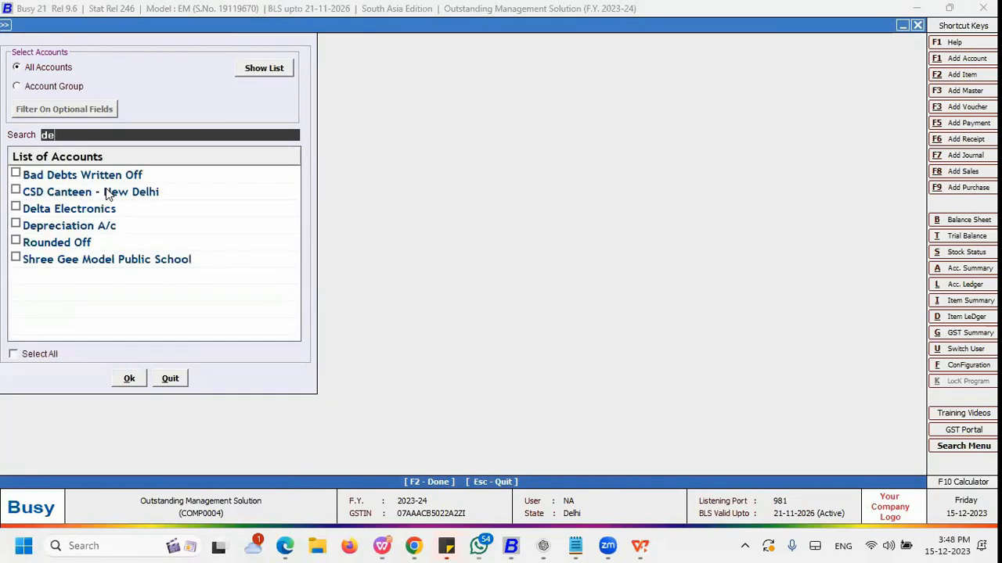
pyautogui.press('Down')
pyautogui.press('Down')
pyautogui.press('Down')
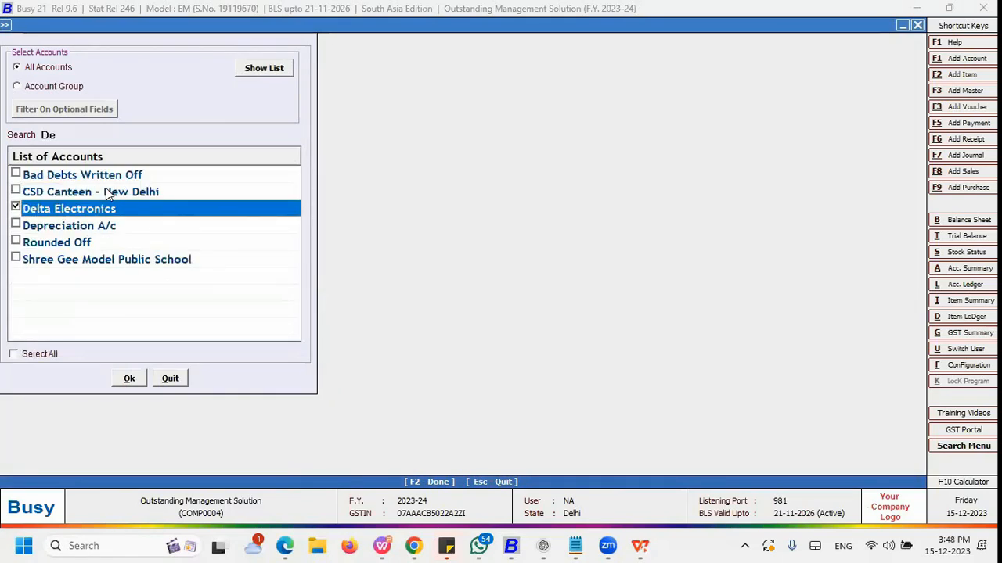
pyautogui.press('Escape')
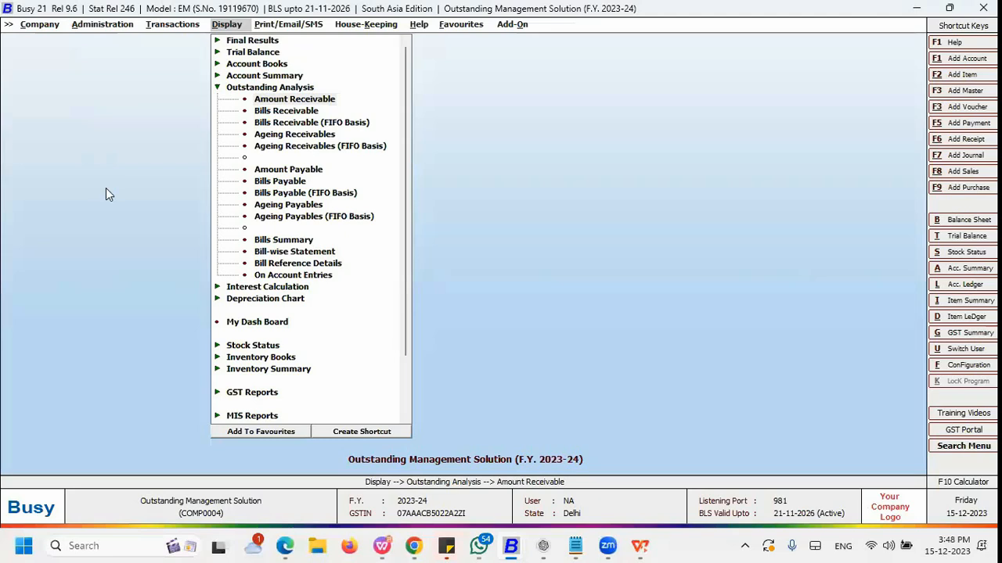
pyautogui.press('Return')
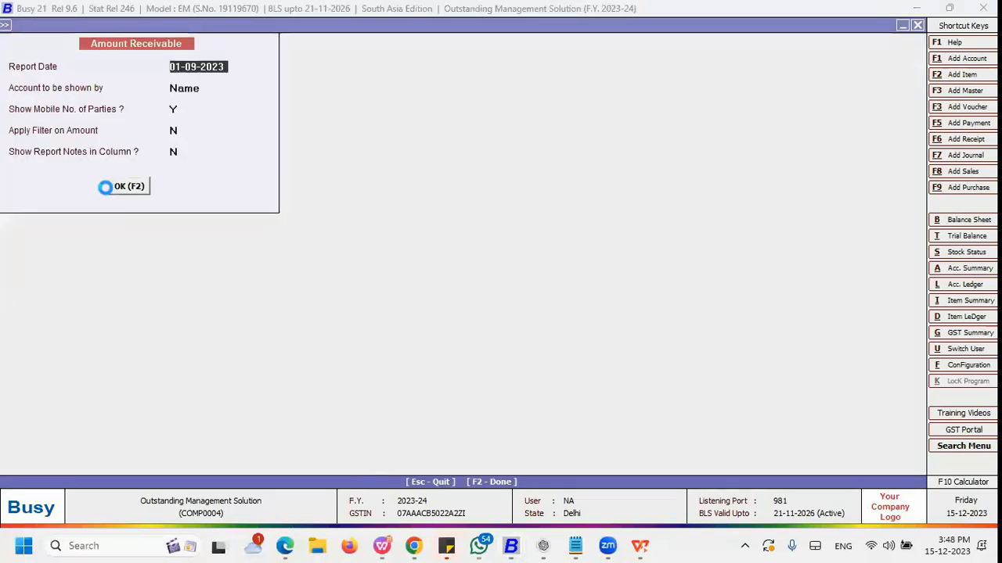
pyautogui.press('F2')
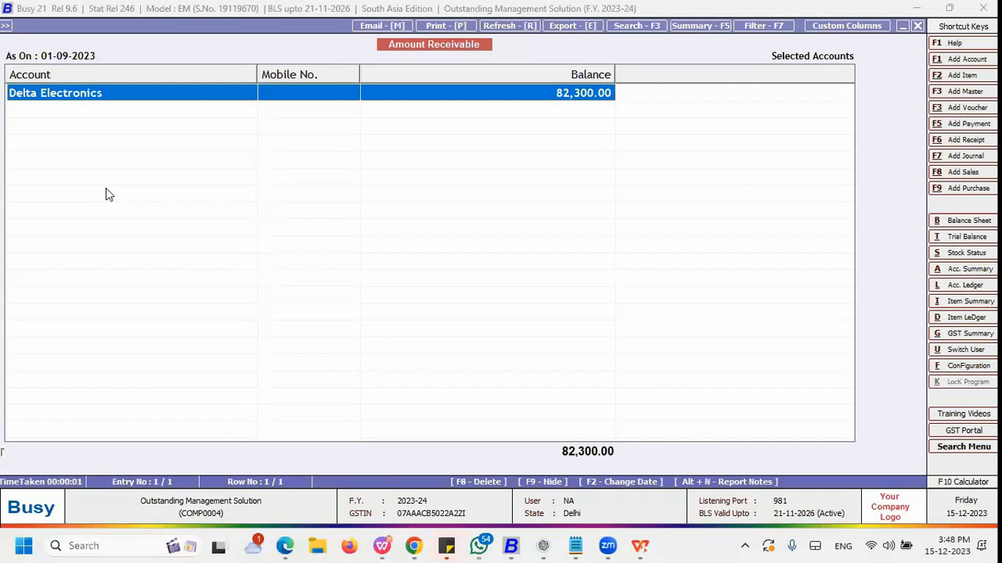
# Step: Generate the Bills Receivable report for Delta Electronics from 01-02-2023 to 01-09-2023 with bills status as on 01-09-2023
pyautogui.press('Escape')
pyautogui.press('Escape')
pyautogui.press('Down')
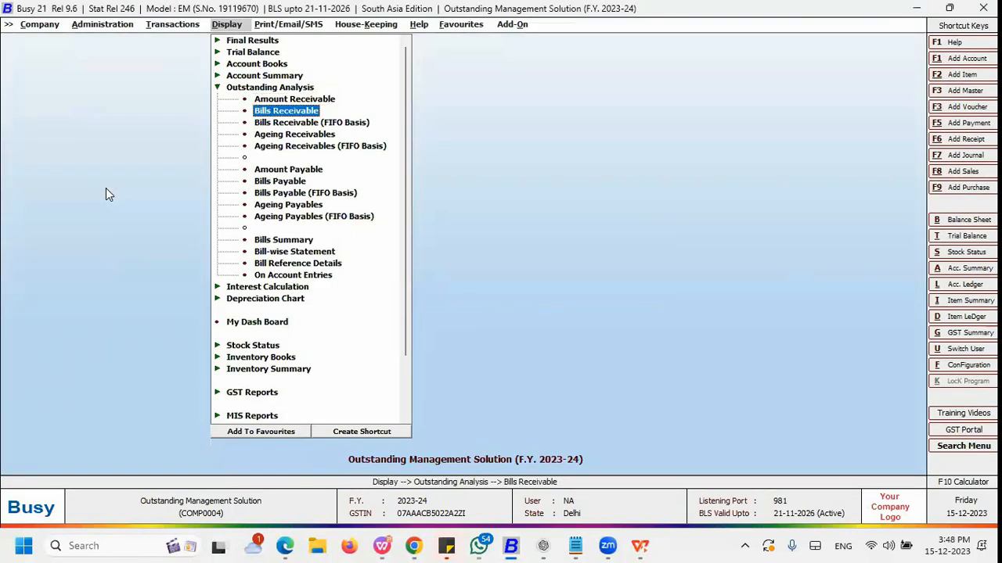
pyautogui.press('Return')
pyautogui.press('Right')
pyautogui.press('Left')
pyautogui.press('Return')
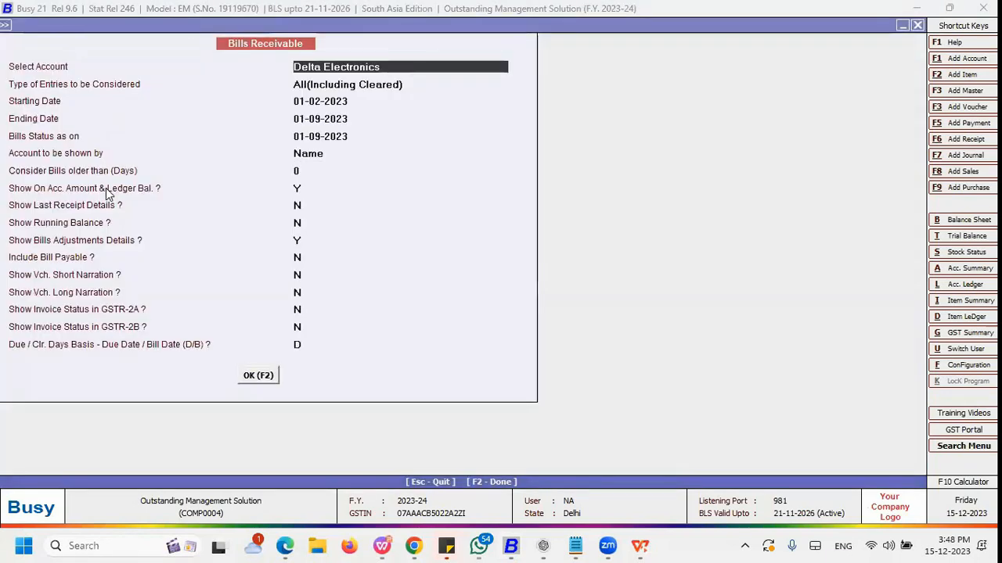
pyautogui.press('Return')
pyautogui.press('Return')
pyautogui.press('F2')
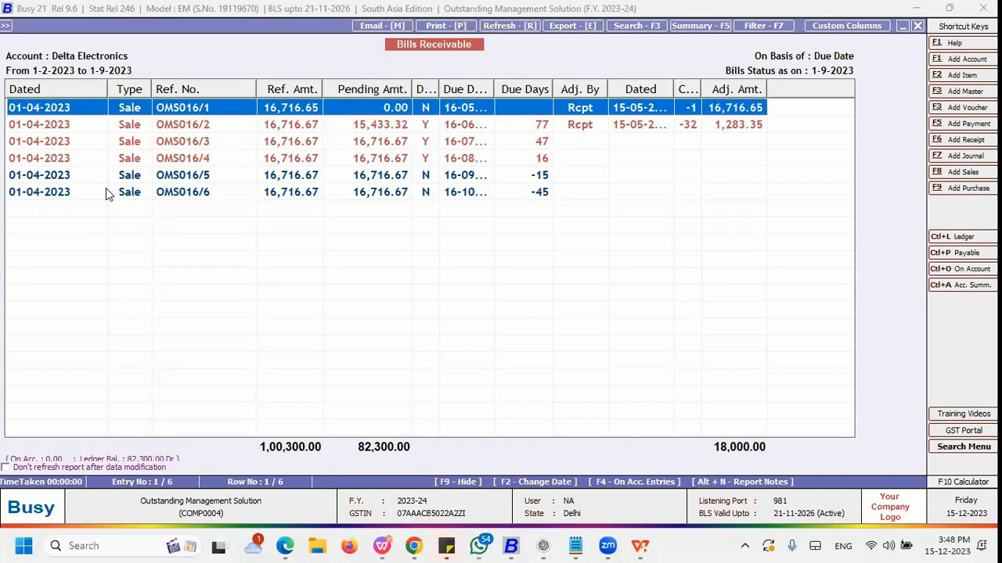
# Step: Close the report and move on to the Bills Receivable (FIFO Basis) report
pyautogui.press('Escape')
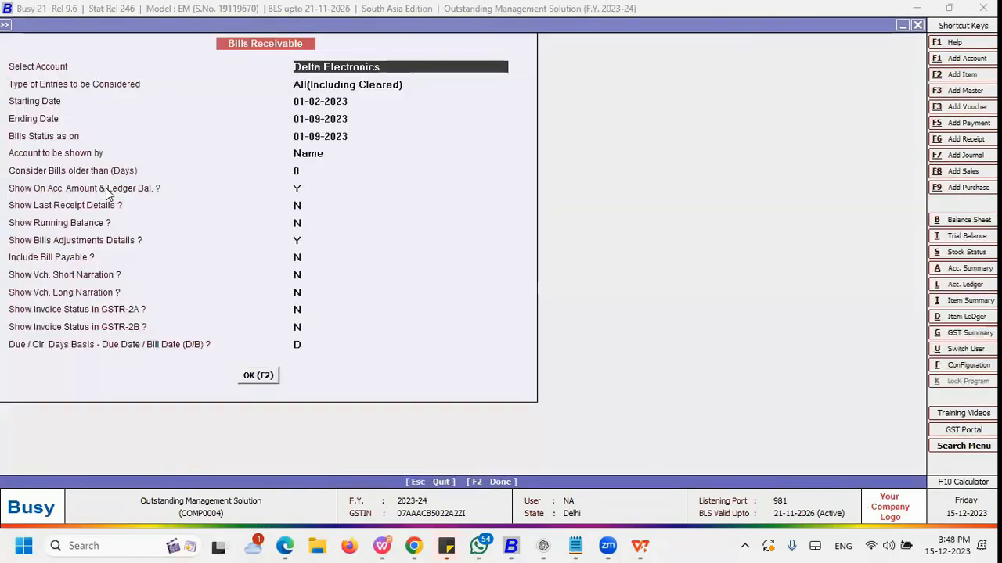
pyautogui.press('Escape')
pyautogui.press('Return')
pyautogui.press('Escape')
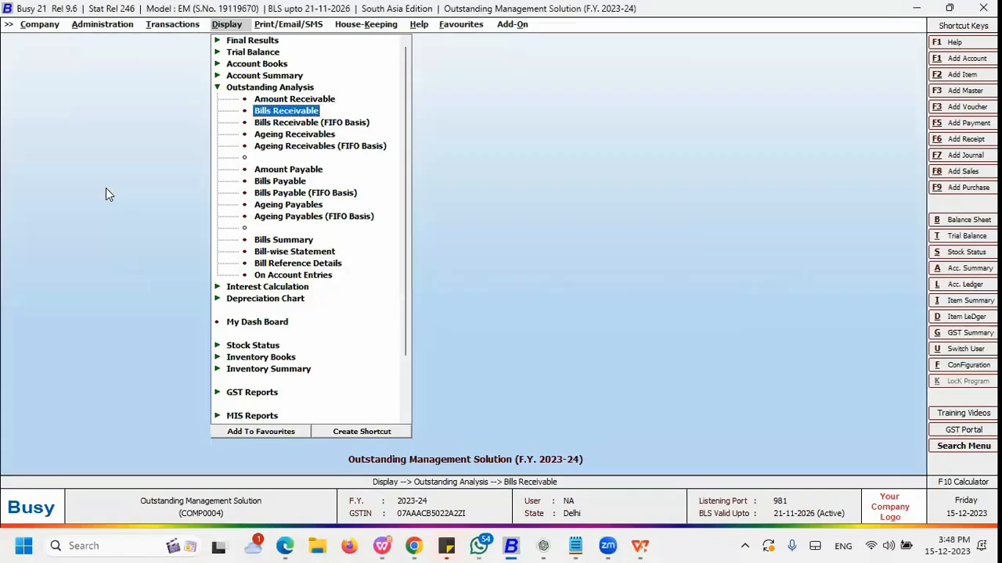
pyautogui.press('Down')
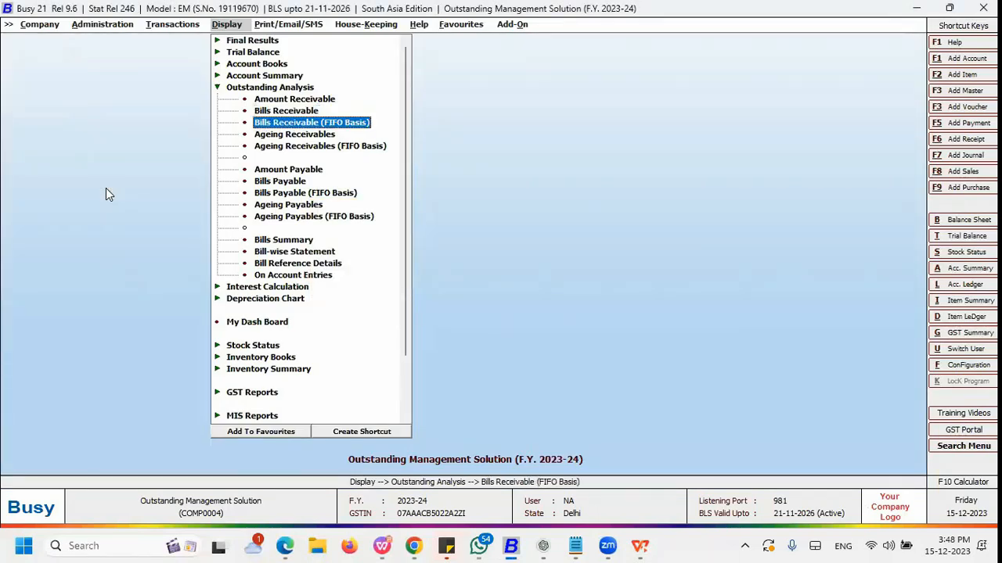